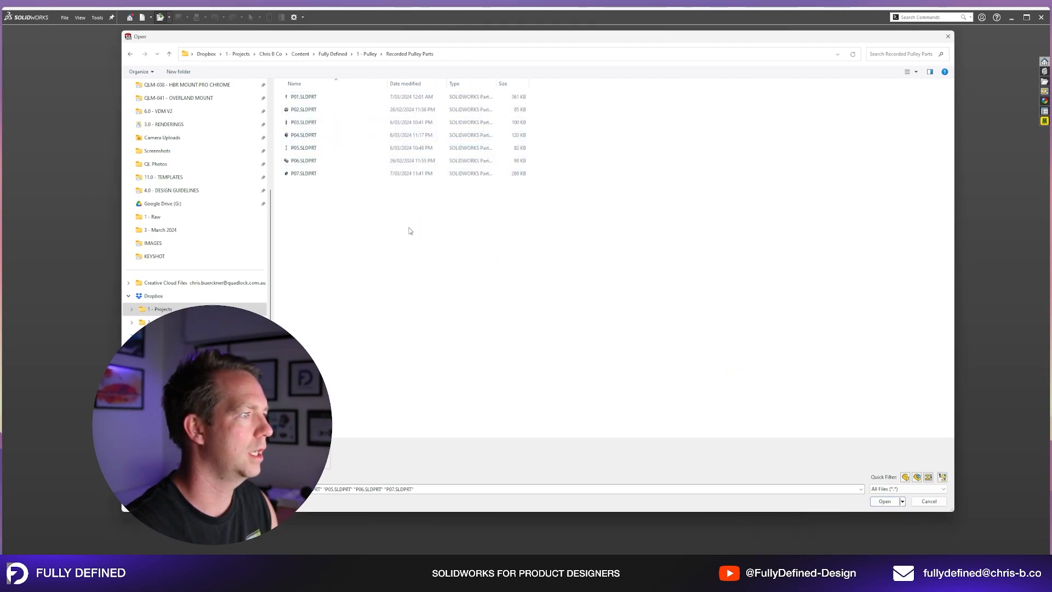
Open all seven pulley part files, P01 to P07, from the Recorded Pulley Parts folder
{"action": "key", "text": "ctrl+a"}
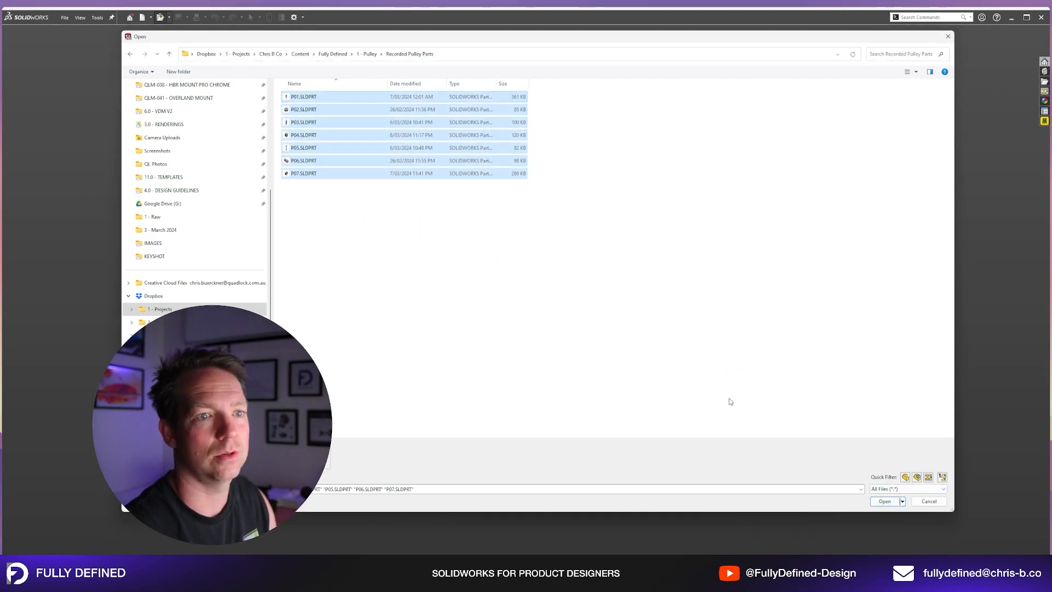
{"action": "key", "text": "Return"}
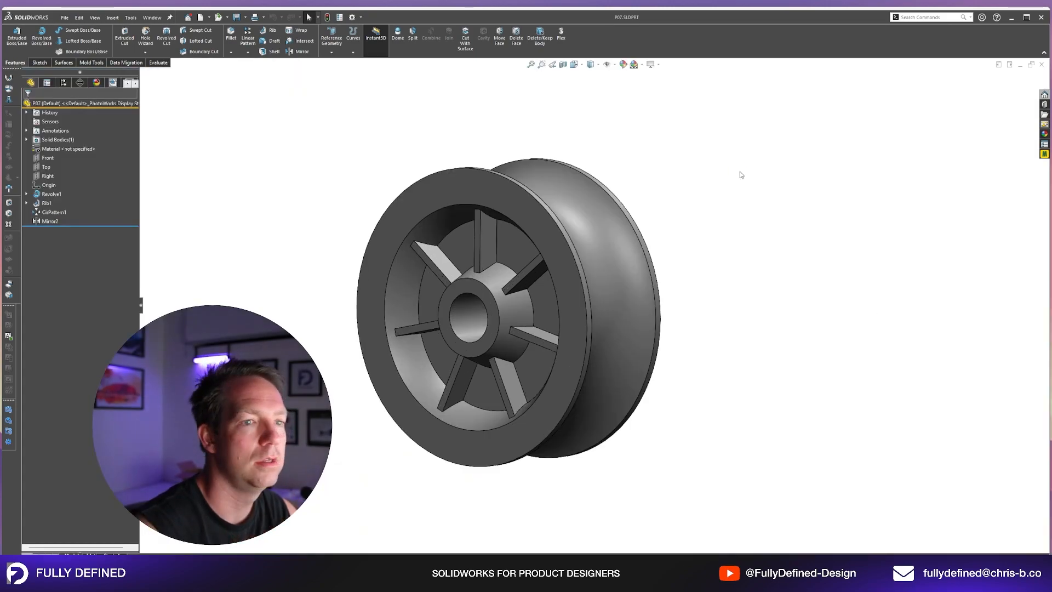
Create a new assembly document and dismiss the initial component insertion without placing a part
{"action": "left_click", "coordinate": [200, 17]}
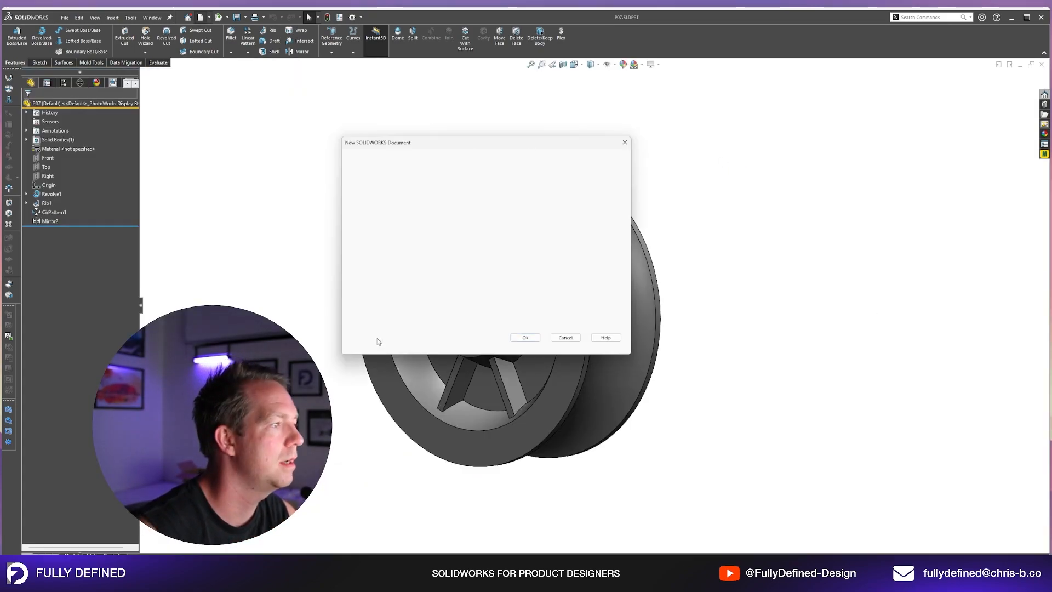
{"action": "left_click", "coordinate": [495, 222]}
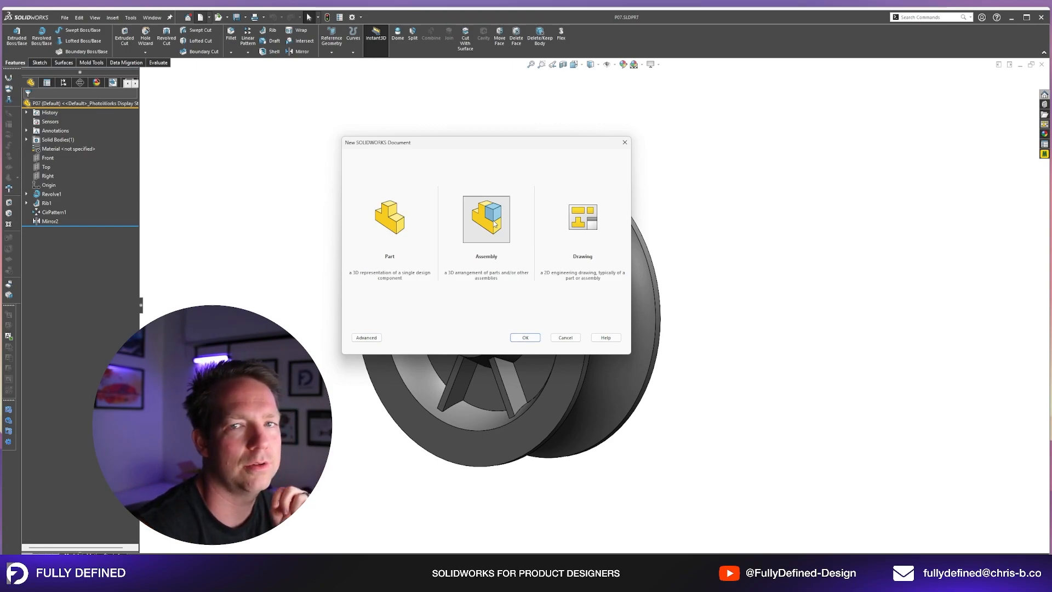
{"action": "left_click", "coordinate": [525, 338]}
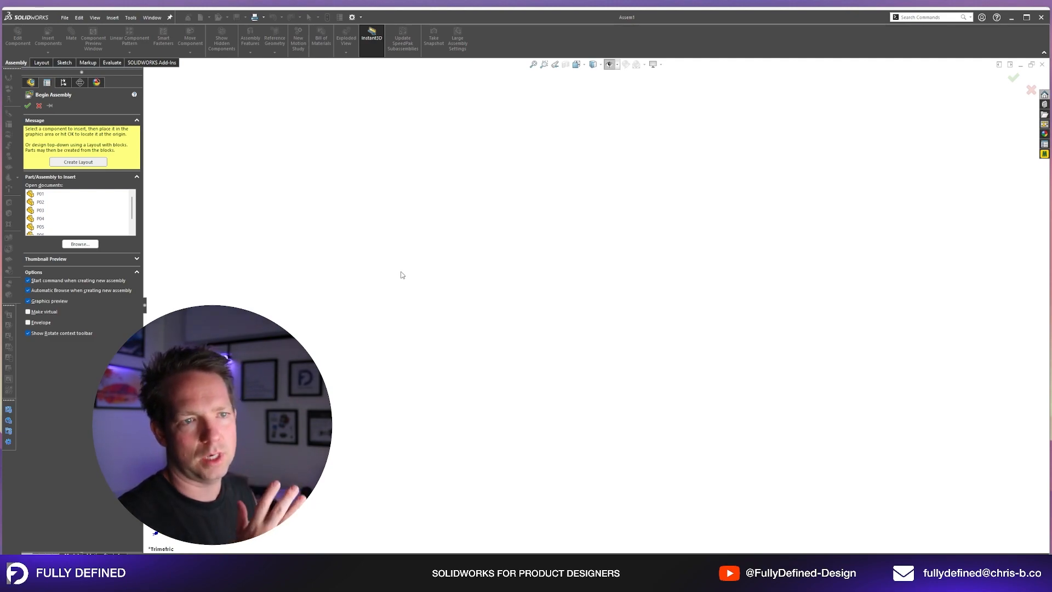
{"action": "left_click", "coordinate": [39, 105]}
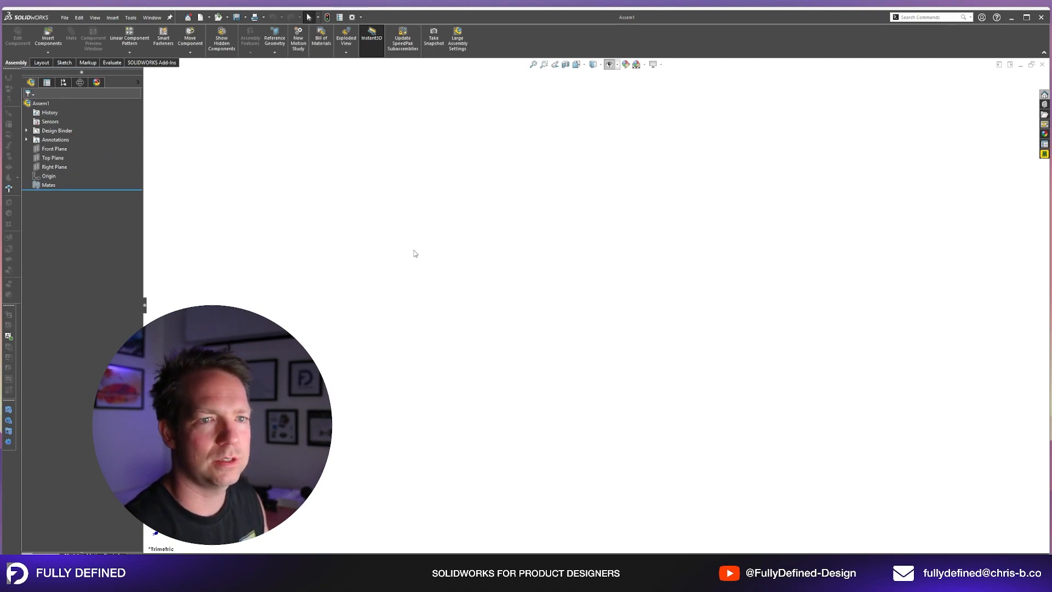
Set the assembly's Front, Top and Right planes to shown
{"action": "left_click", "coordinate": [61, 149]}
{"action": "left_click", "coordinate": [61, 158], "text": "ctrl"}
{"action": "left_click", "coordinate": [66, 166], "text": "ctrl"}
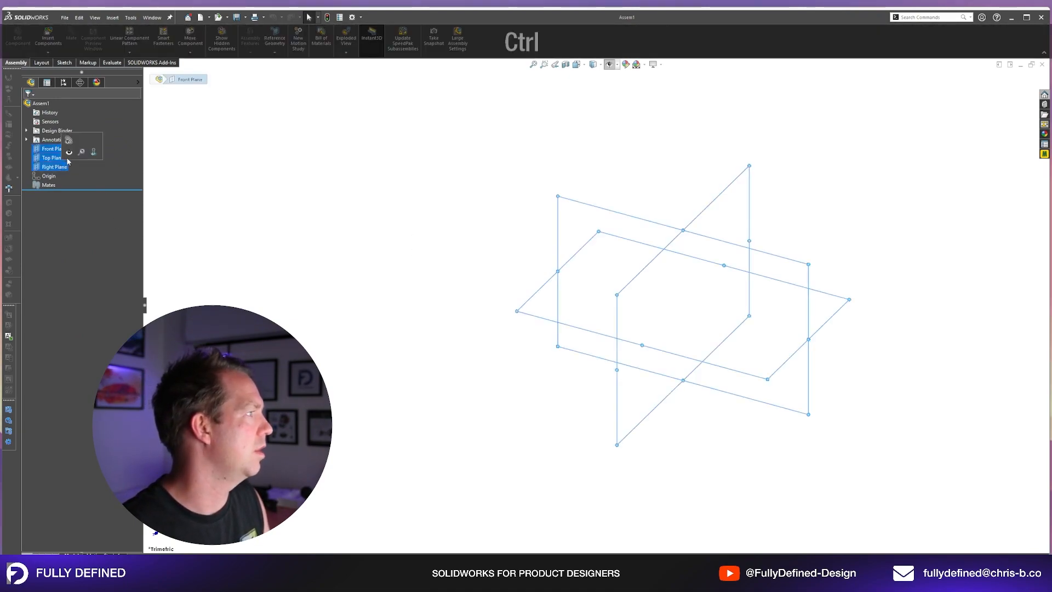
{"action": "left_click", "coordinate": [72, 154]}
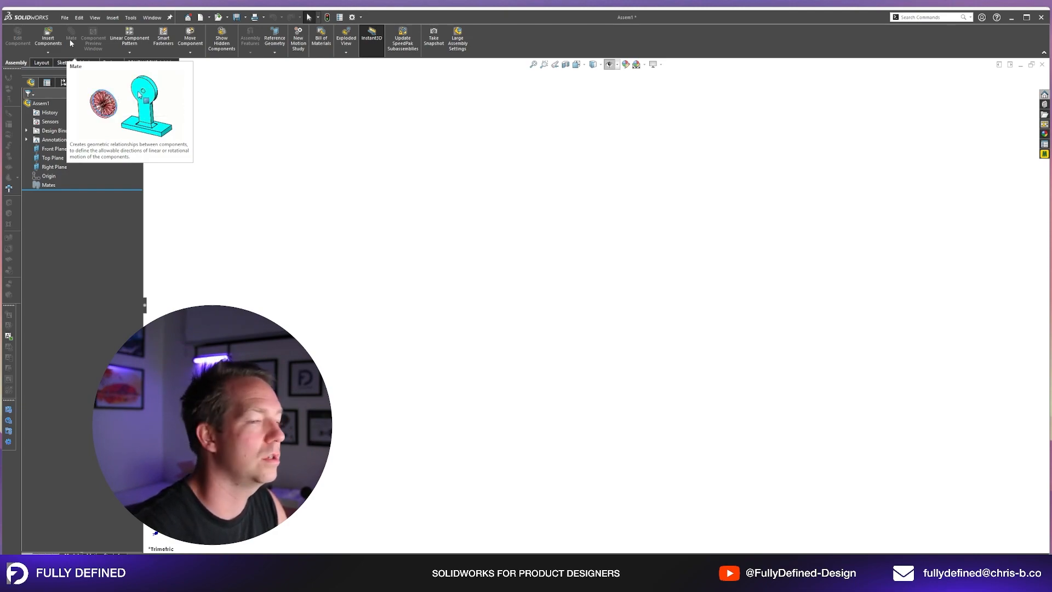
{"action": "left_click", "coordinate": [136, 52]}
{"action": "left_click", "coordinate": [141, 54]}
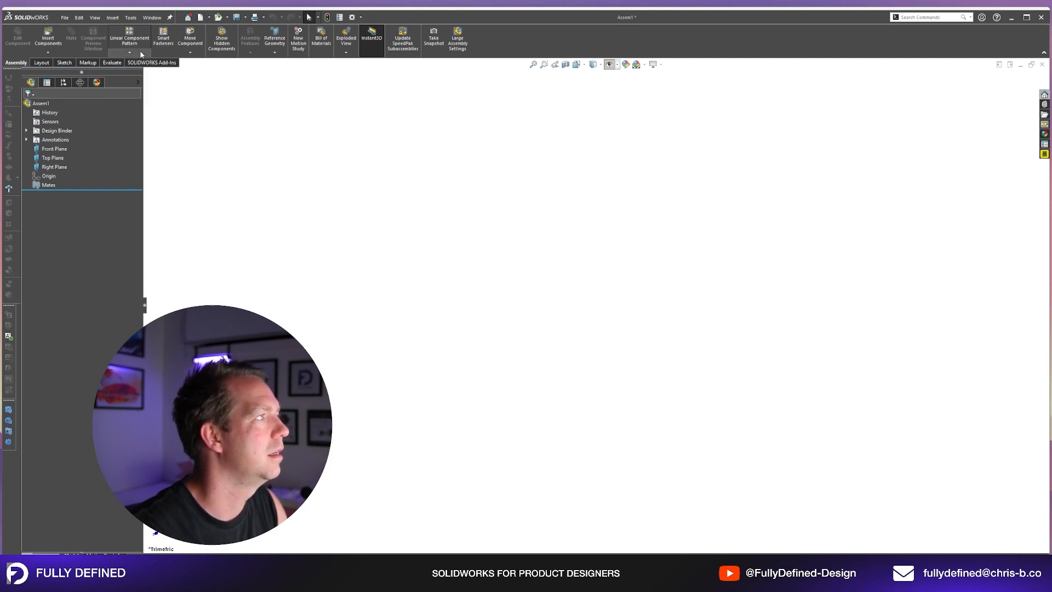
{"action": "left_click", "coordinate": [190, 52]}
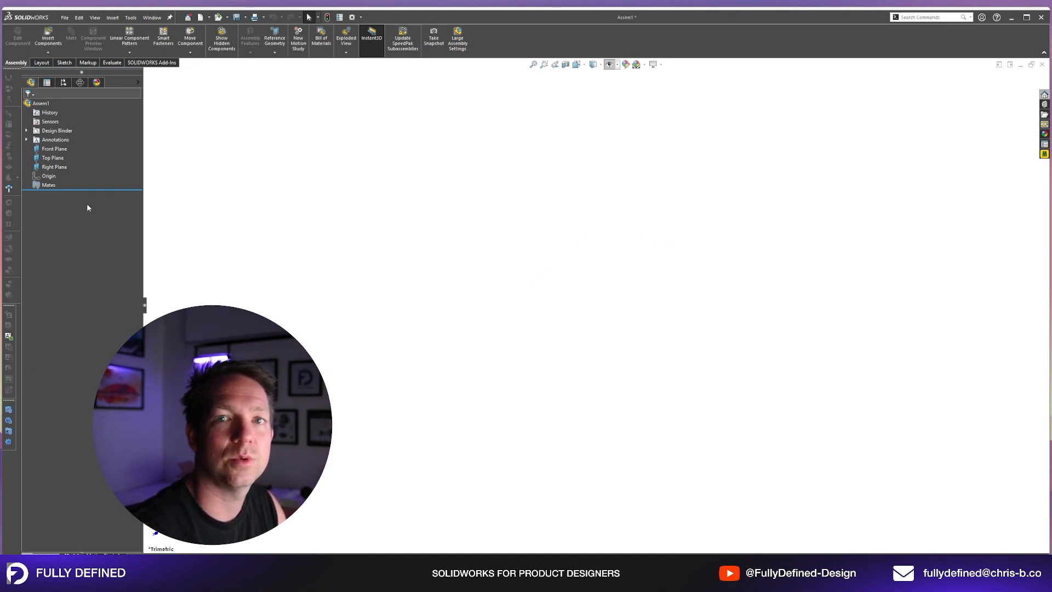
Insert part P01, the eye-shaped swivel, as the first component of the assembly
{"action": "left_click", "coordinate": [48, 39]}
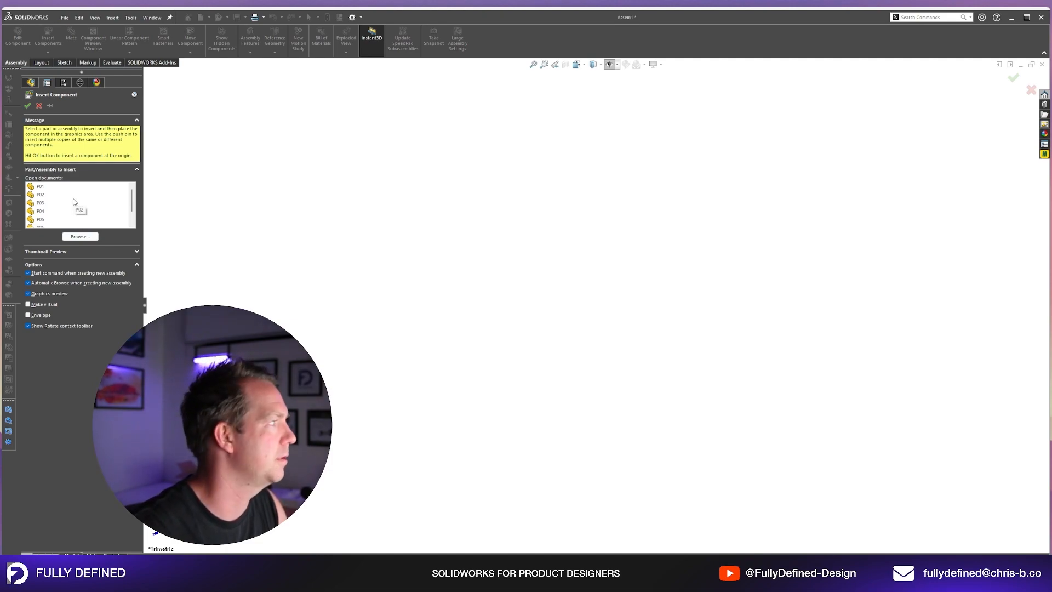
{"action": "left_click", "coordinate": [77, 187]}
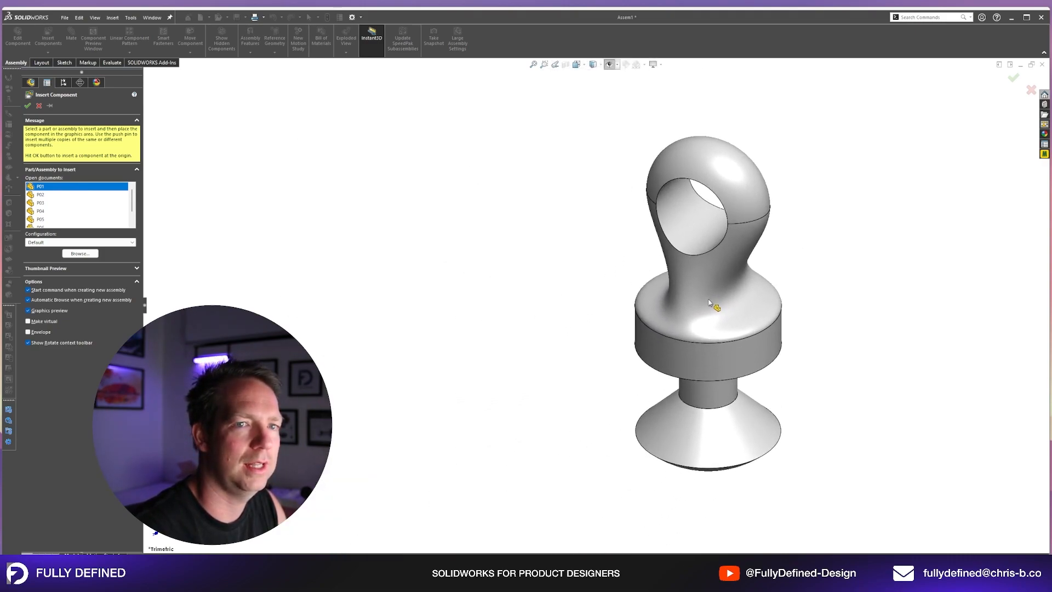
{"action": "left_click", "coordinate": [709, 303]}
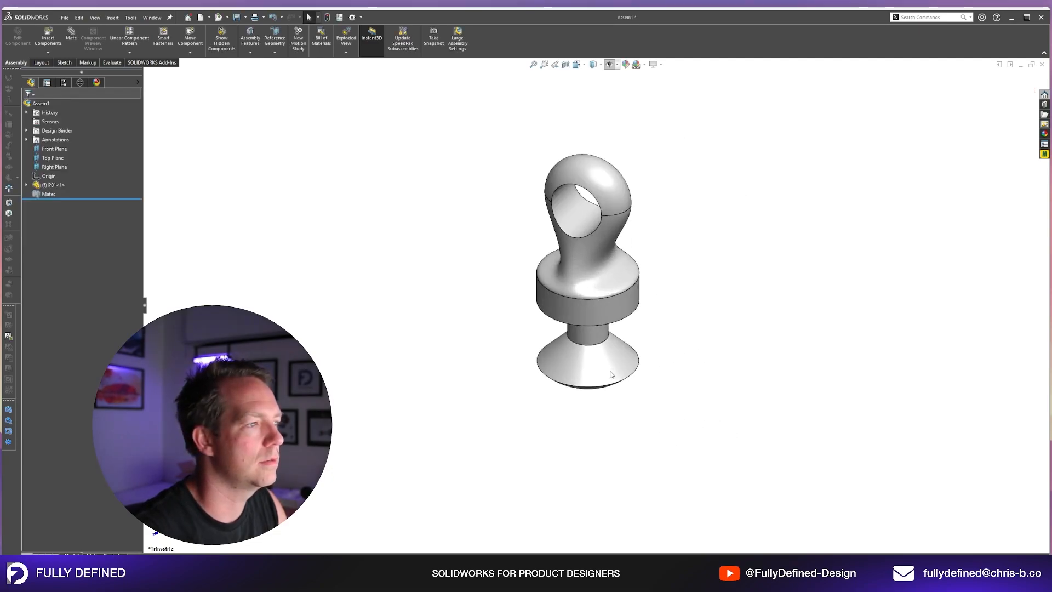
Insert part P04, the U-shaped bracket, and place it beside P01
{"action": "left_click", "coordinate": [48, 37]}
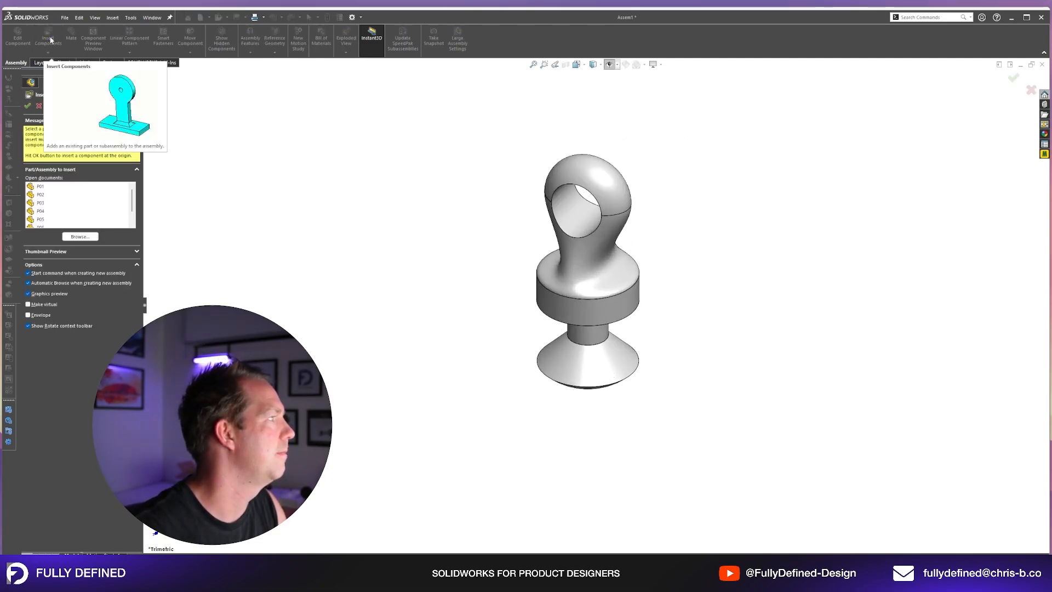
{"action": "left_click", "coordinate": [41, 212]}
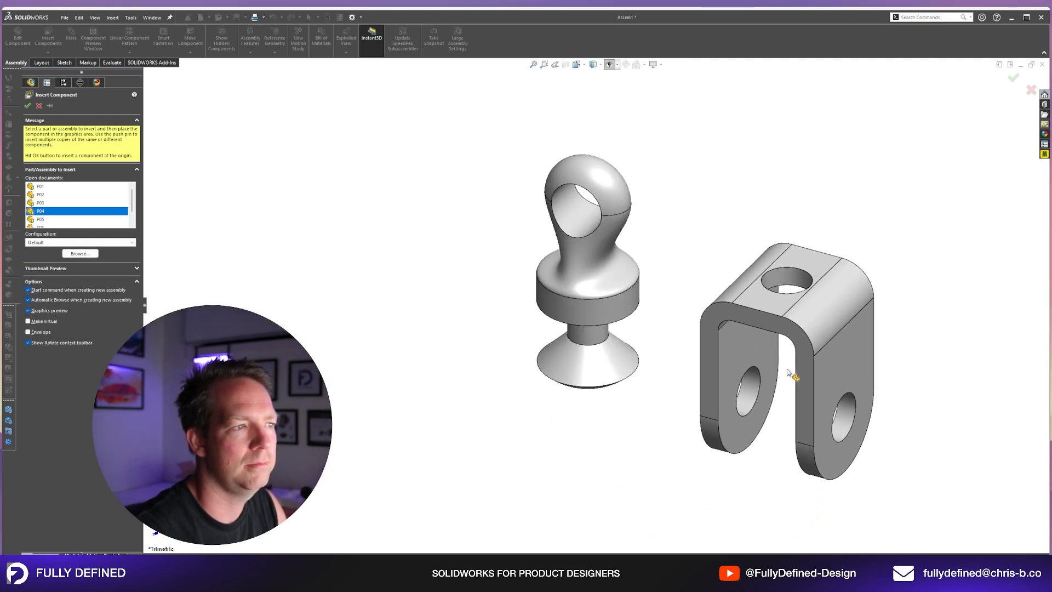
{"action": "left_click", "coordinate": [782, 351]}
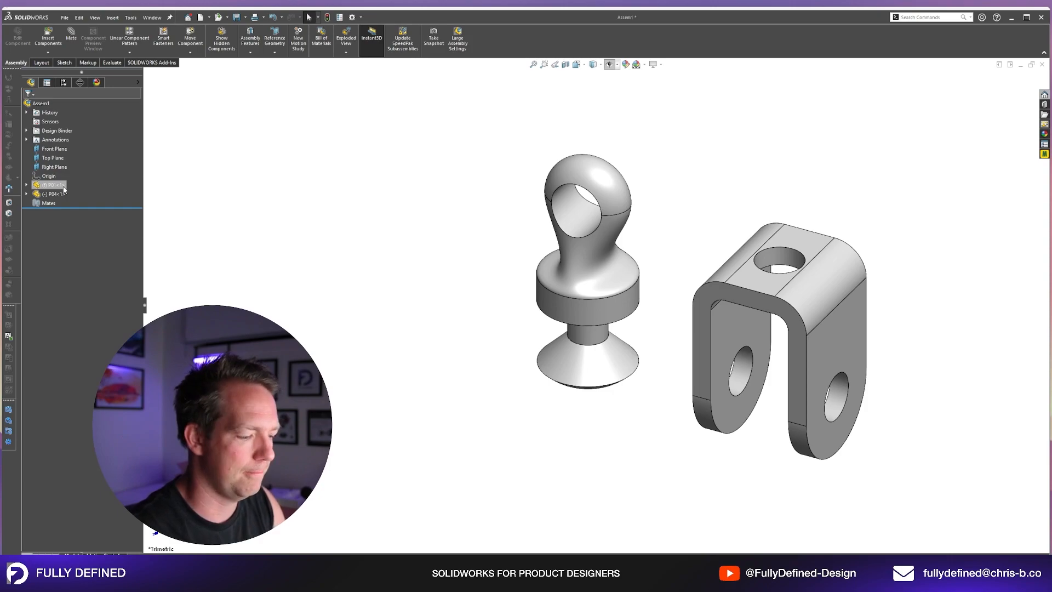
Highlight components P01 and P04 in turn to see which part each tree entry represents
{"action": "key", "text": "ctrl+bracketright"}
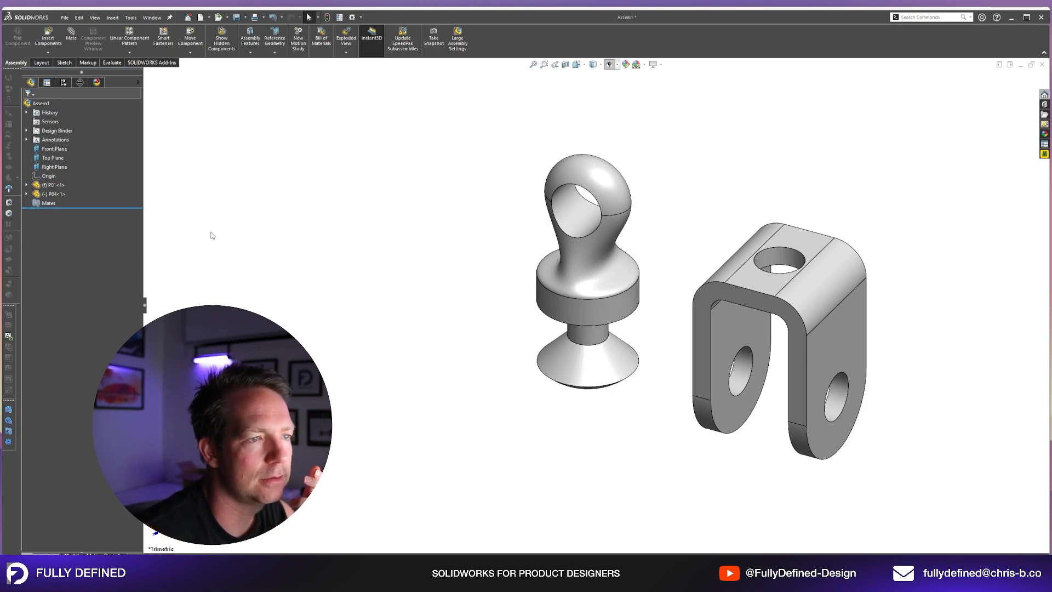
{"action": "left_click", "coordinate": [52, 186]}
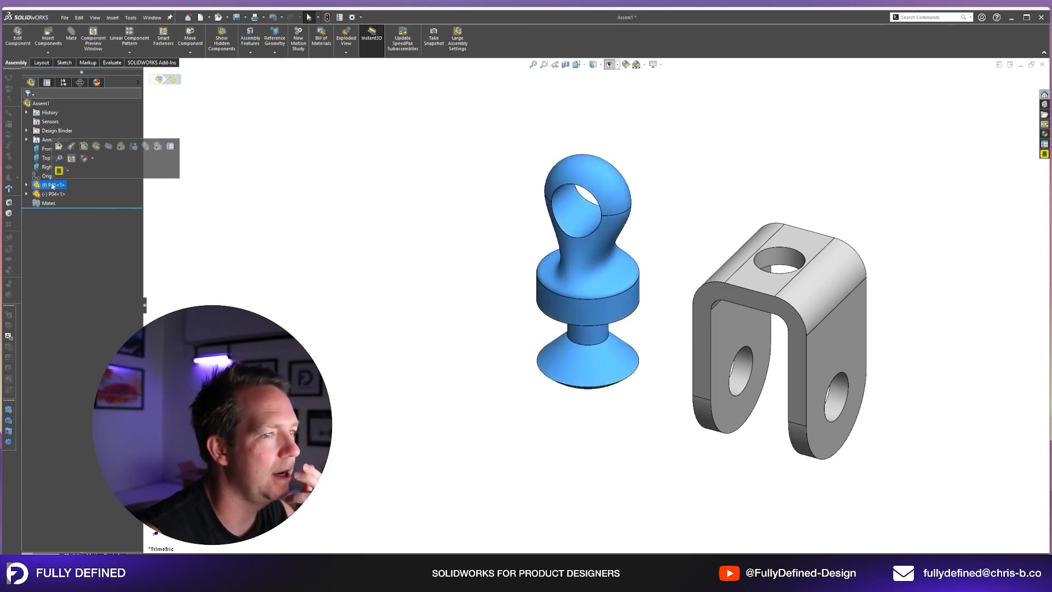
{"action": "left_click", "coordinate": [53, 194]}
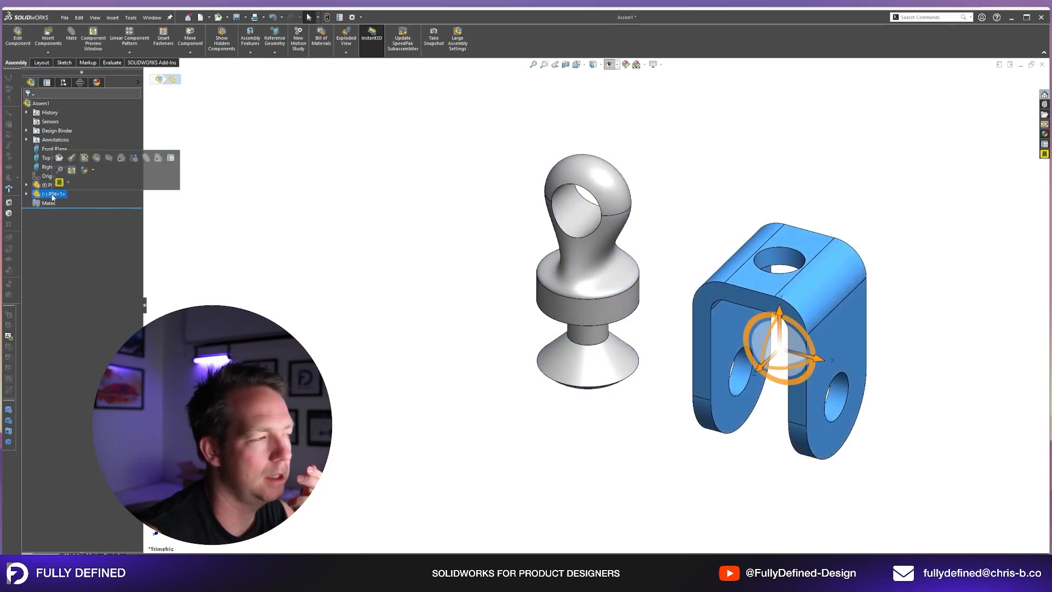
{"action": "left_click", "coordinate": [53, 185]}
{"action": "left_click", "coordinate": [53, 194]}
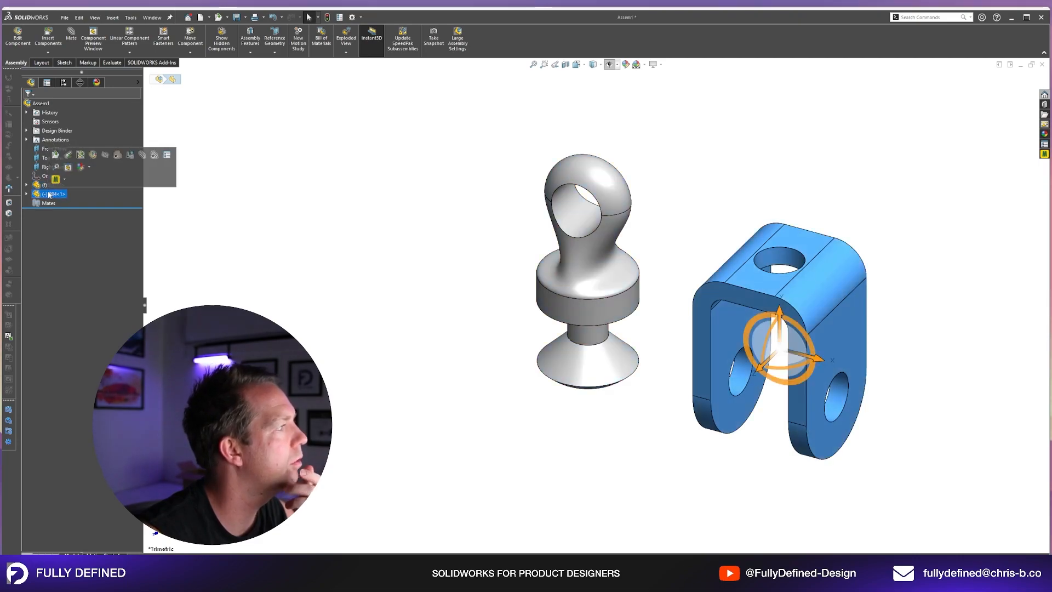
{"action": "left_click", "coordinate": [231, 212]}
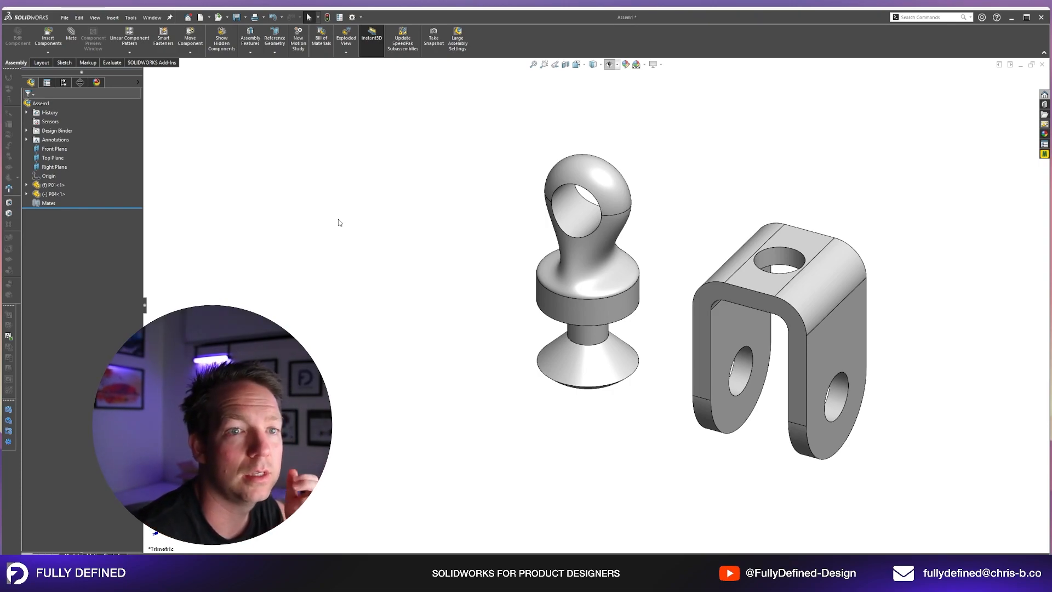
Try reordering P04 above P01 in the feature tree, and undo the reordering
{"action": "left_click", "coordinate": [48, 195]}
{"action": "left_click", "coordinate": [52, 195]}
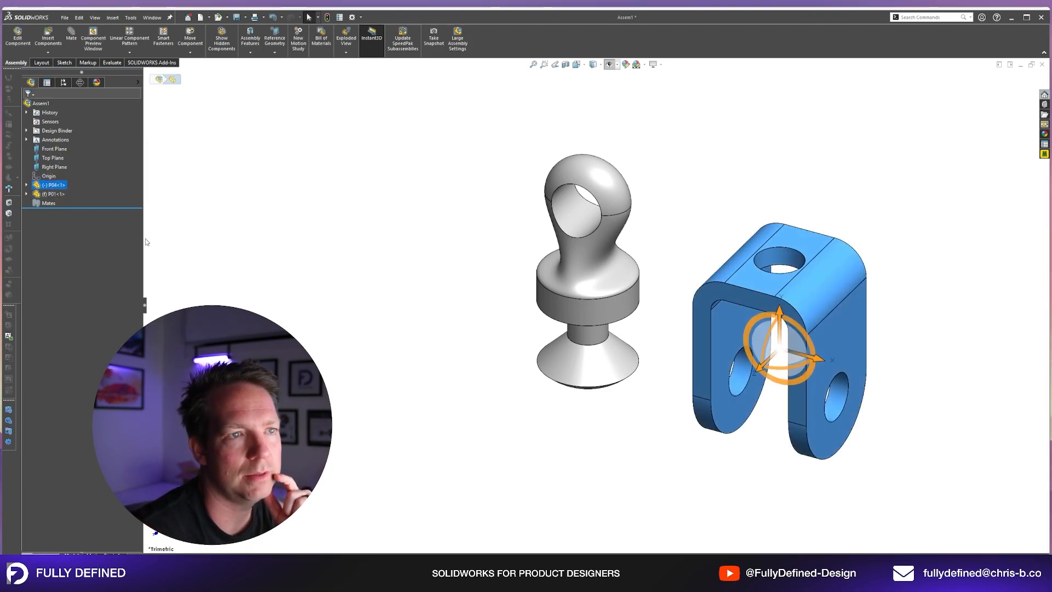
{"action": "key", "text": "ctrl+z"}
Examine the feature lists of components P04 and P01 in the tree, and collapse them again
{"action": "left_click", "coordinate": [27, 194]}
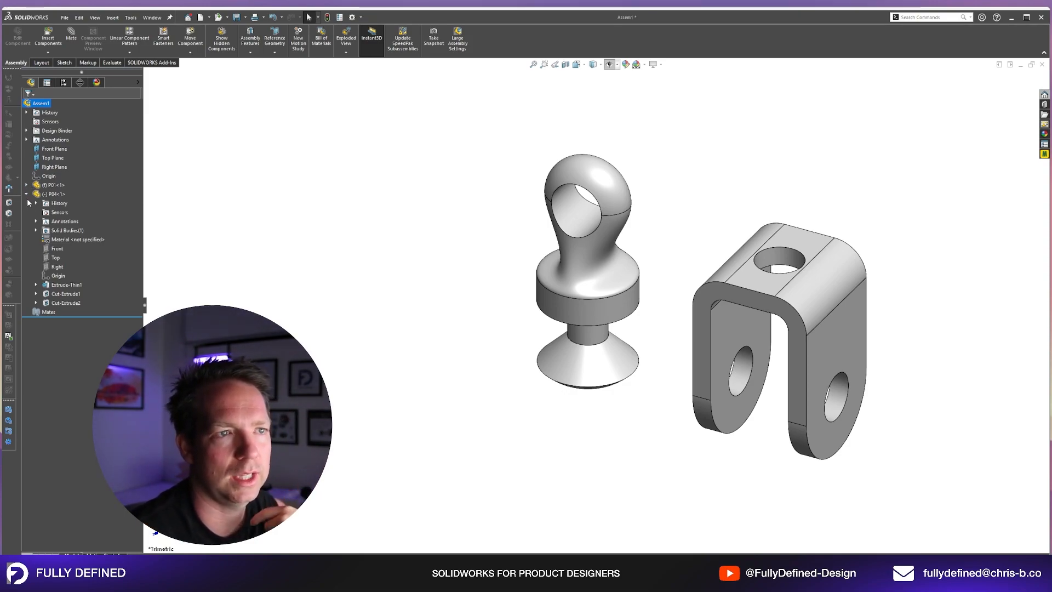
{"action": "left_click", "coordinate": [27, 194]}
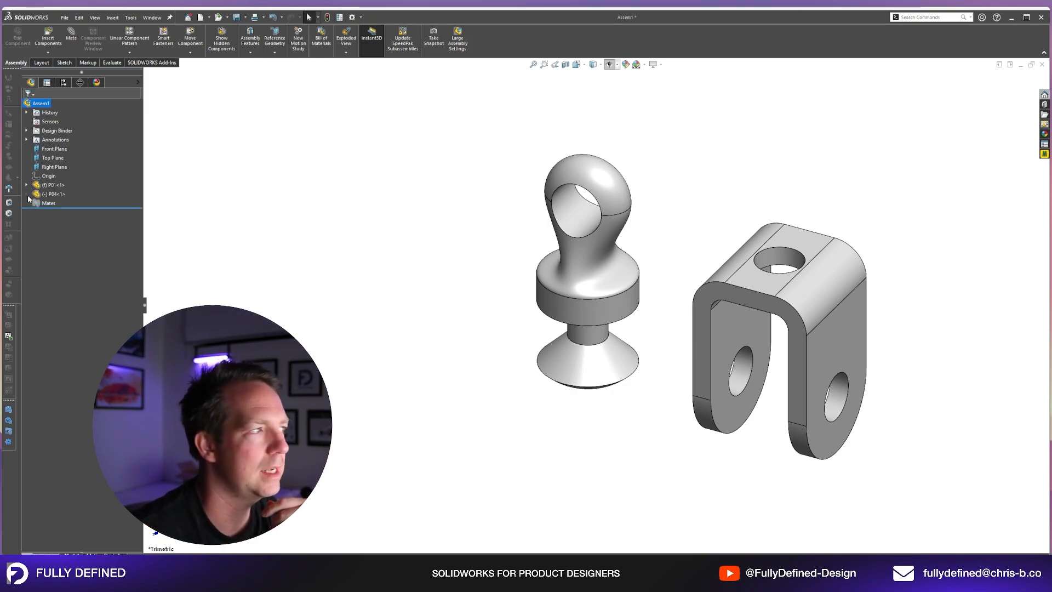
{"action": "left_click", "coordinate": [26, 194]}
{"action": "left_click", "coordinate": [26, 184]}
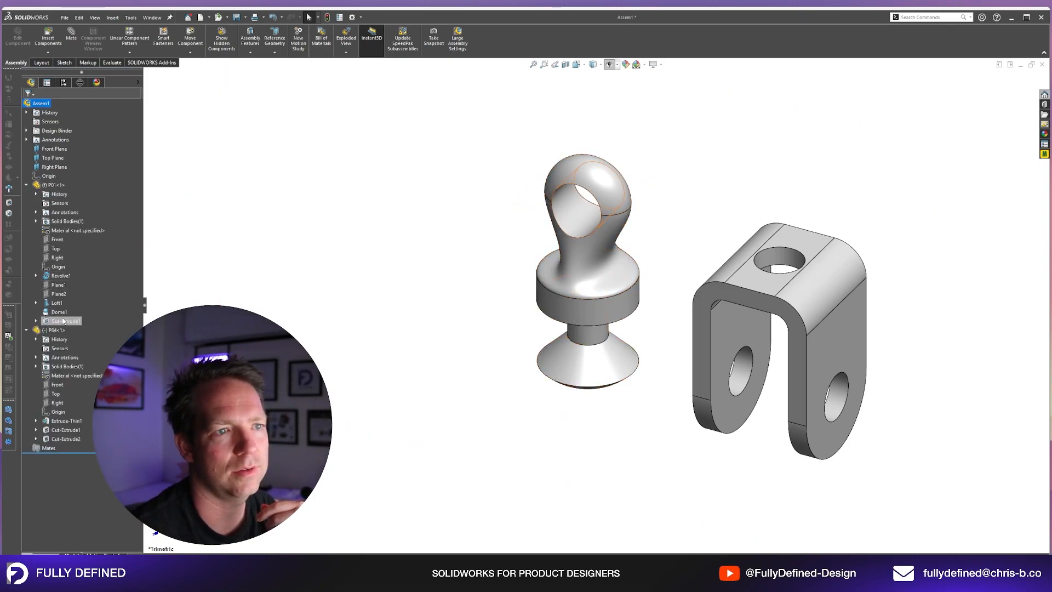
{"action": "key", "text": "shift+c"}
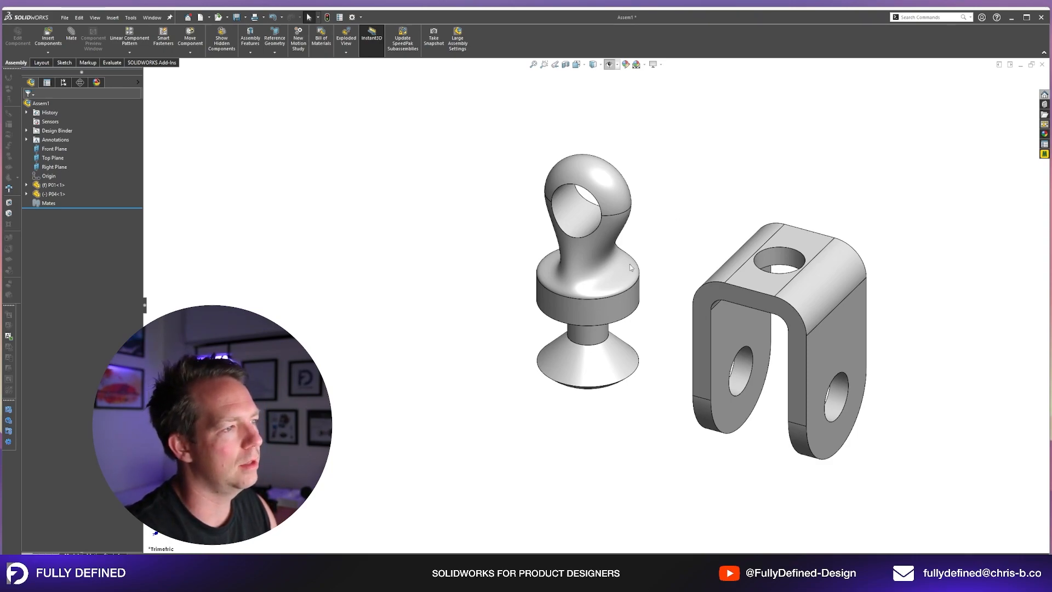
Try to move the fixed component P01 in the assembly
{"action": "left_click", "coordinate": [597, 271]}
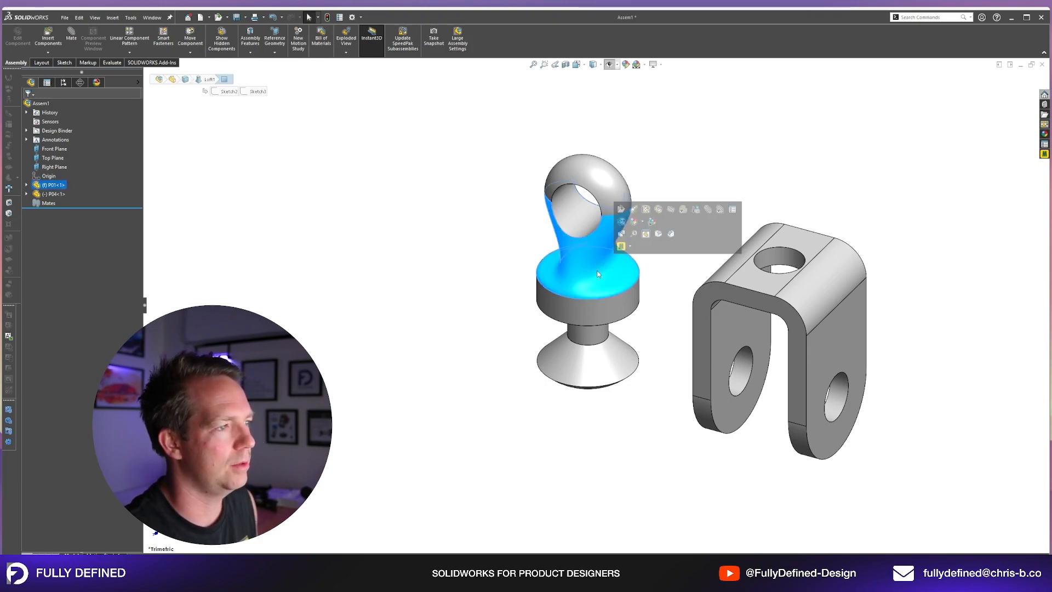
{"action": "left_click", "coordinate": [835, 297]}
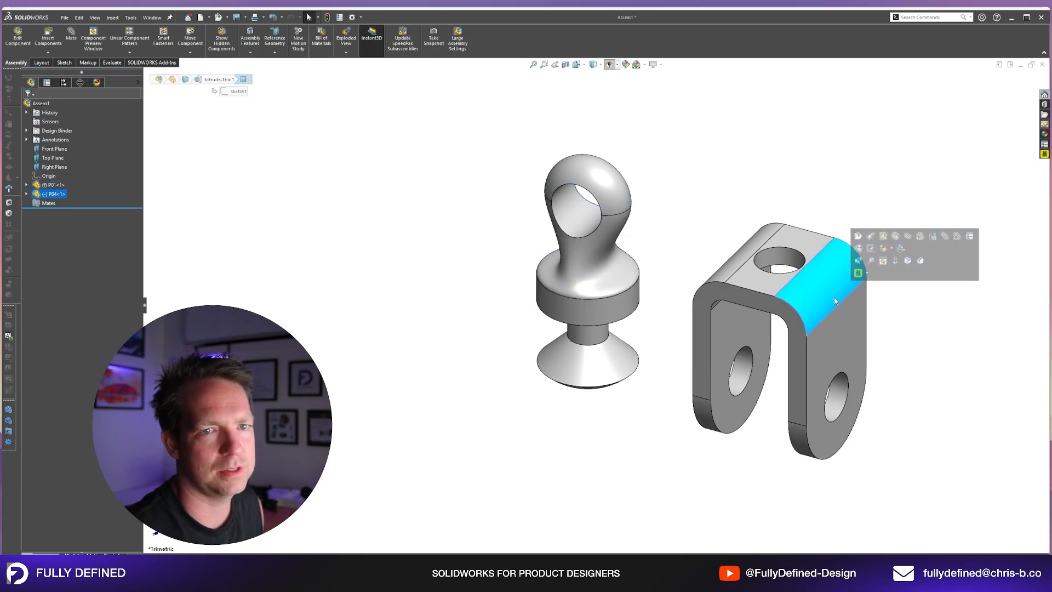
{"action": "left_click", "coordinate": [664, 229]}
{"action": "left_click", "coordinate": [610, 271]}
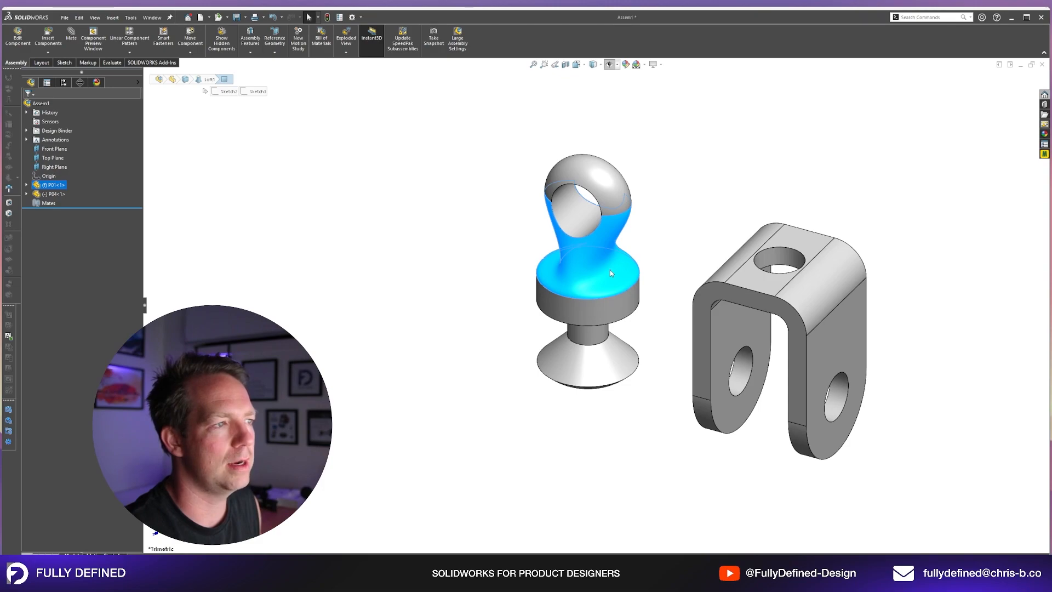
{"action": "left_click_drag", "start_coordinate": [611, 271], "coordinate": [577, 268]}
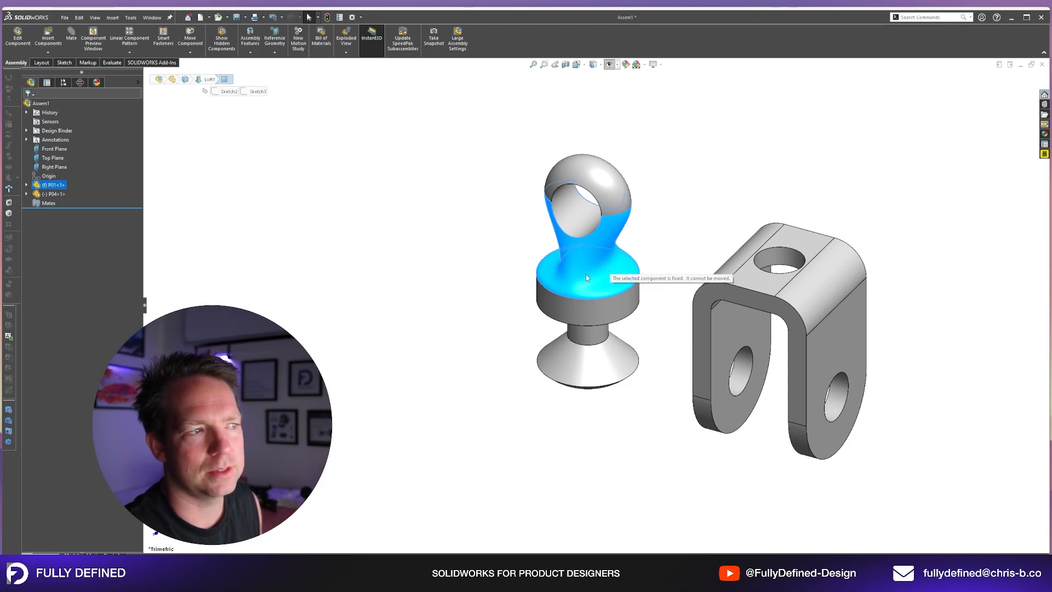
{"action": "left_click", "coordinate": [587, 256]}
{"action": "left_click_drag", "start_coordinate": [587, 256], "coordinate": [585, 278]}
Move the floating P04 bracket slightly downward beside P01
{"action": "left_click", "coordinate": [763, 288]}
{"action": "mouse_move", "coordinate": [764, 289]}
{"action": "left_mouse_down"}
{"action": "mouse_move", "coordinate": [687, 272]}
{"action": "mouse_move", "coordinate": [740, 212]}
{"action": "mouse_move", "coordinate": [772, 258]}
{"action": "mouse_move", "coordinate": [751, 320]}
{"action": "mouse_move", "coordinate": [737, 299]}
{"action": "mouse_move", "coordinate": [733, 279]}
{"action": "mouse_move", "coordinate": [790, 285]}
{"action": "mouse_move", "coordinate": [767, 305]}
{"action": "left_mouse_up"}
{"action": "left_click", "coordinate": [685, 212]}
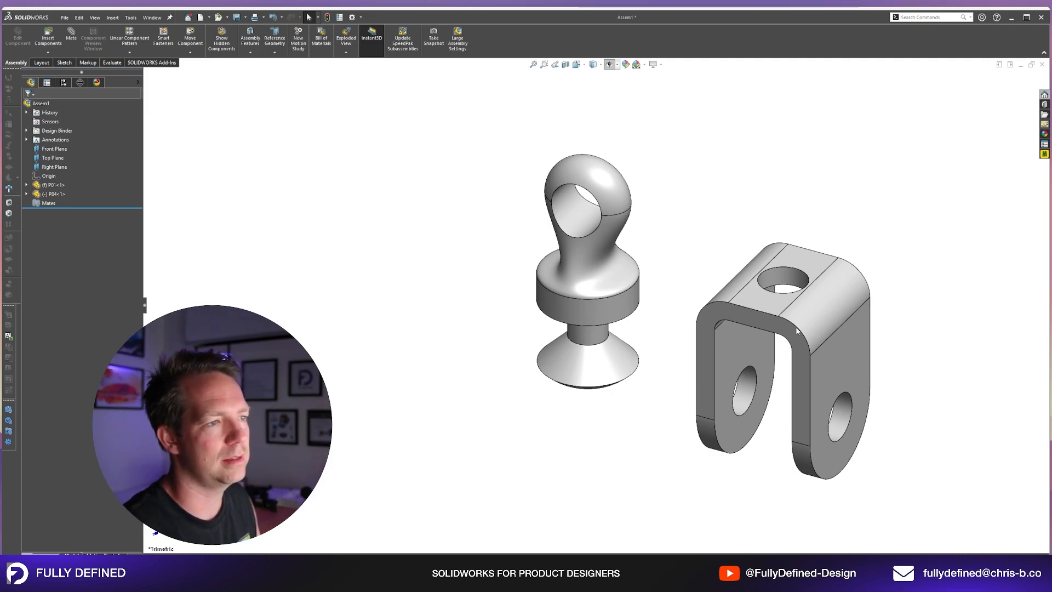
{"action": "mouse_move", "coordinate": [780, 308]}
{"action": "left_mouse_down"}
{"action": "mouse_move", "coordinate": [784, 288]}
{"action": "mouse_move", "coordinate": [780, 301]}
{"action": "left_mouse_up"}
{"action": "left_click", "coordinate": [658, 204]}
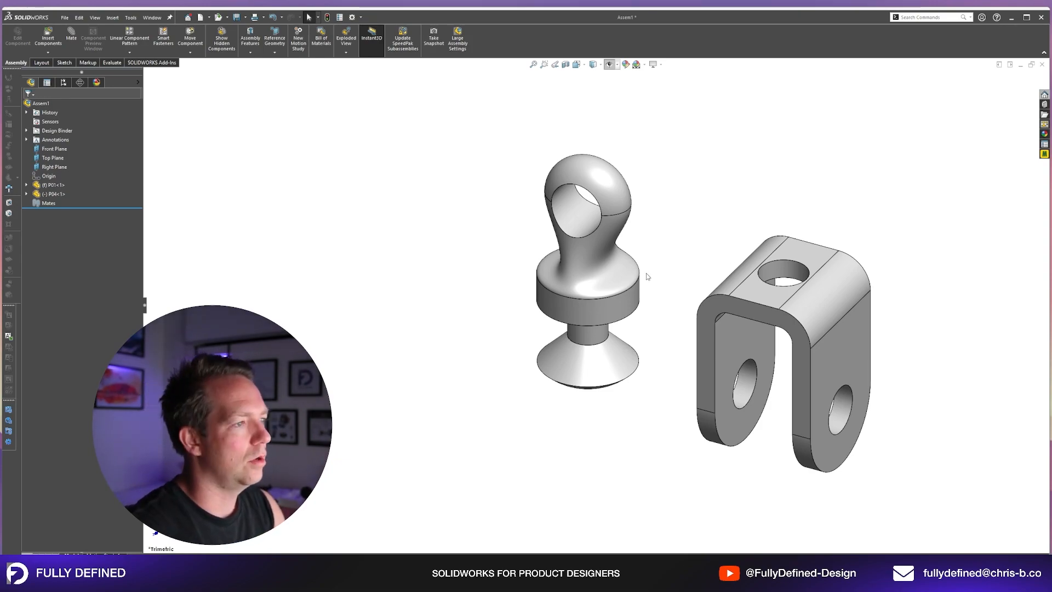
{"action": "left_click", "coordinate": [617, 279]}
{"action": "left_click", "coordinate": [672, 184]}
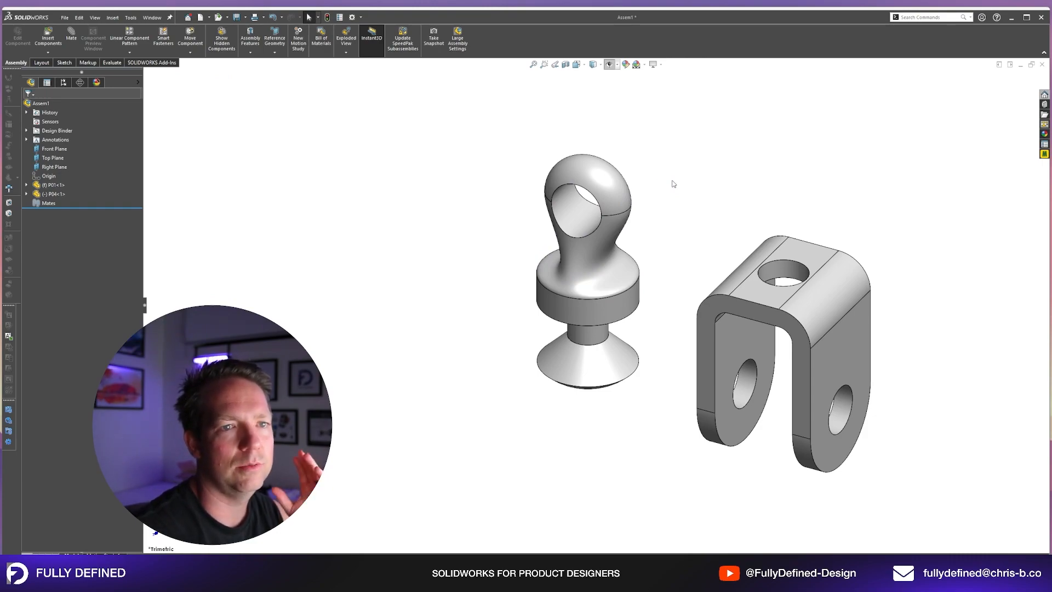
{"action": "left_click", "coordinate": [51, 187]}
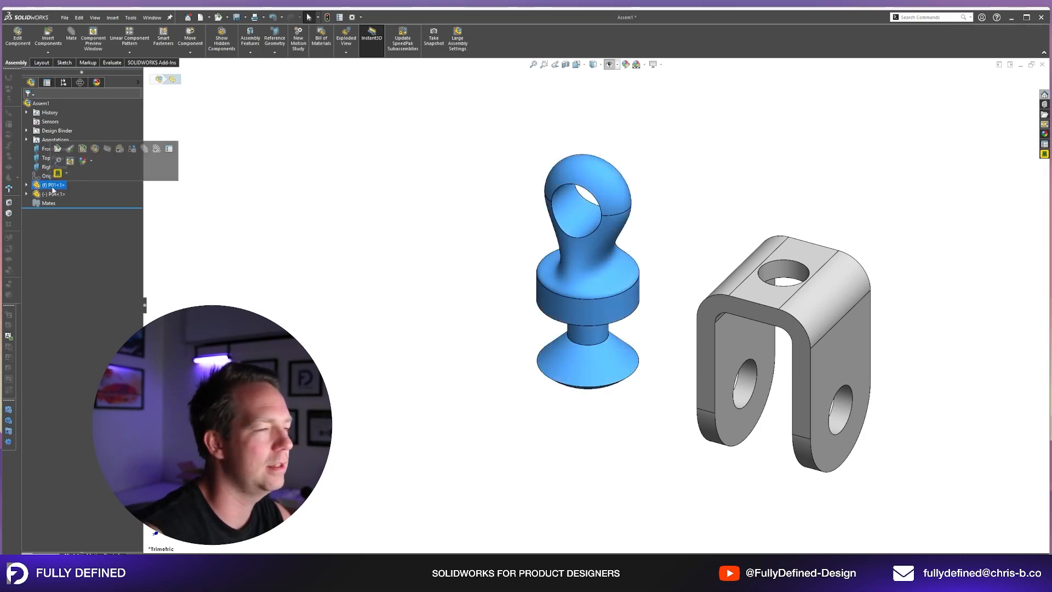
{"action": "left_click", "coordinate": [268, 242]}
{"action": "key", "text": "ctrl+bracketright"}
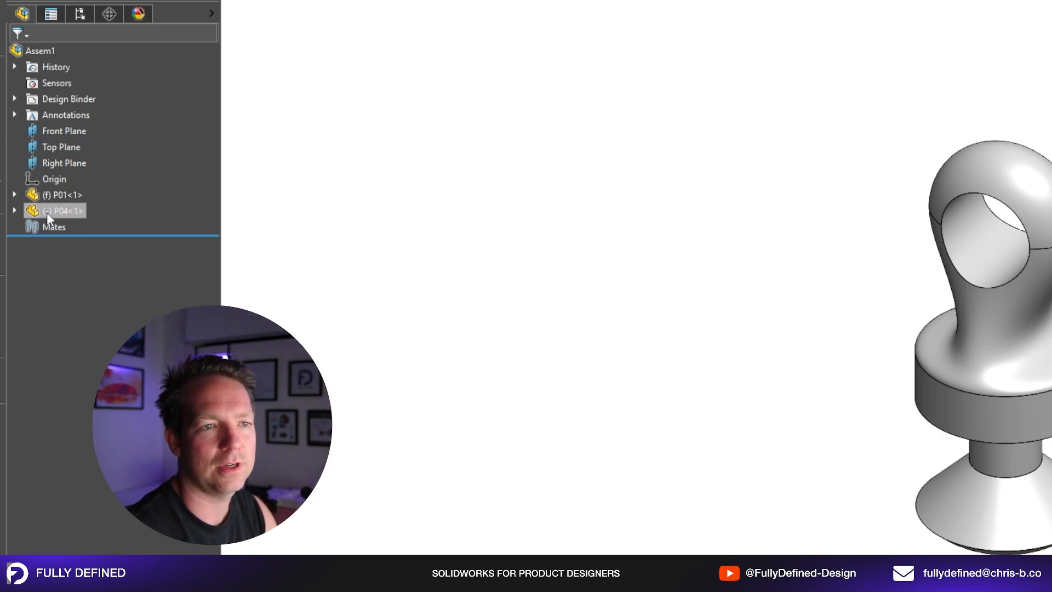
Fix the floating P04 bracket in its current position in the assembly
{"action": "scroll", "coordinate": [285, 165], "scroll_direction": "up", "scroll_amount": 2}
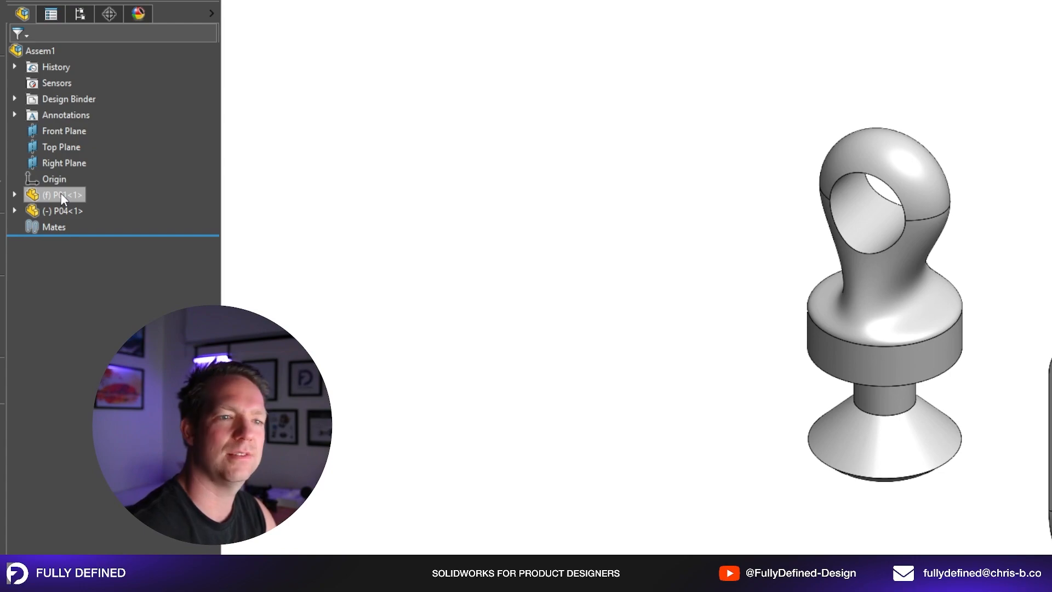
{"action": "right_click", "coordinate": [70, 210]}
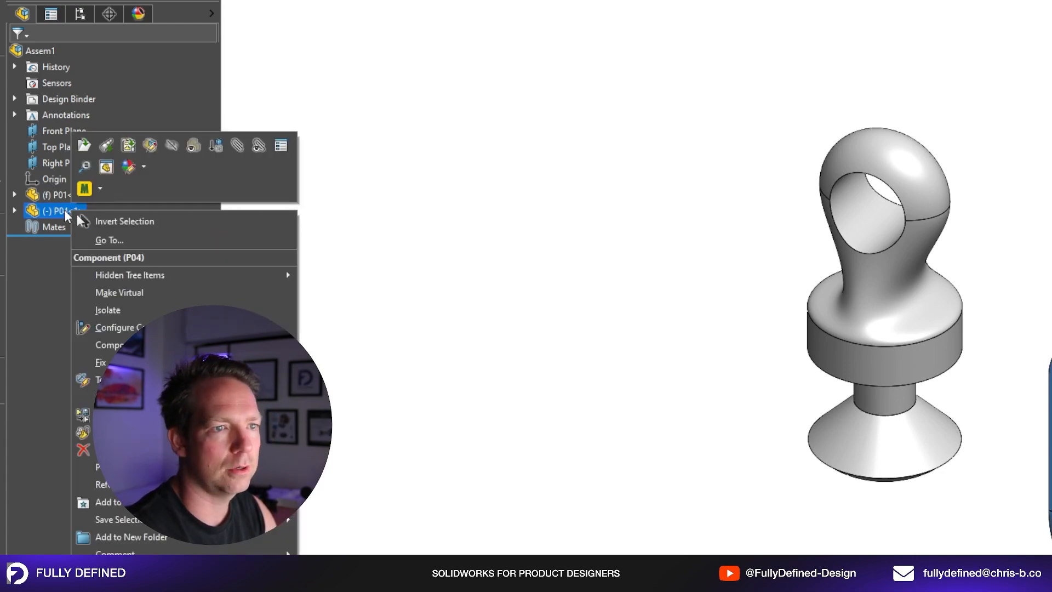
{"action": "left_click", "coordinate": [1041, 570]}
{"action": "scroll", "coordinate": [1042, 570], "scroll_direction": "up", "scroll_amount": 2}
{"action": "scroll", "coordinate": [1042, 570], "scroll_direction": "down", "scroll_amount": 1}
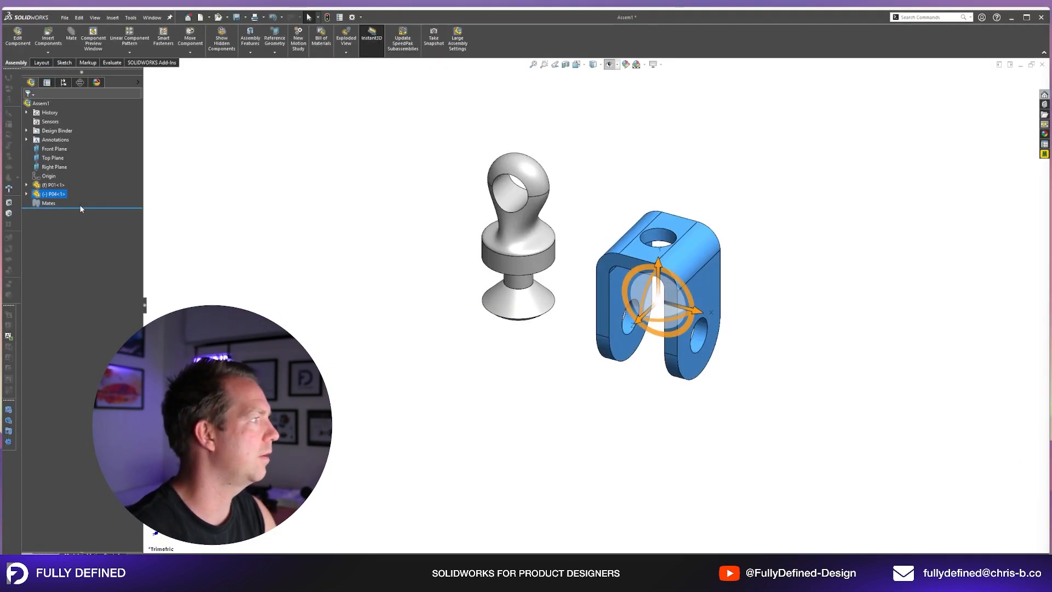
{"action": "right_click", "coordinate": [66, 200]}
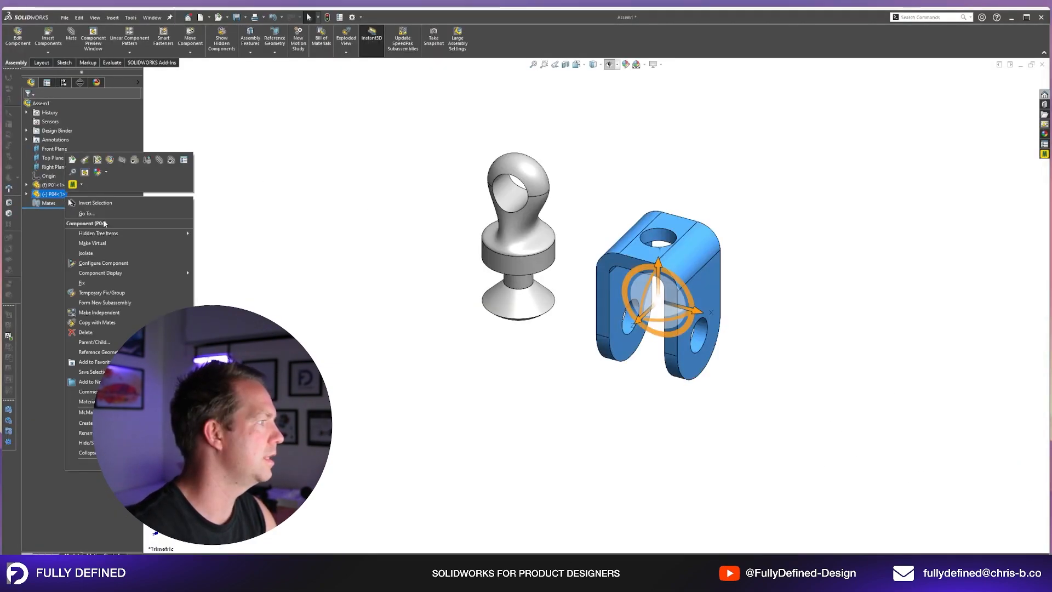
{"action": "left_click", "coordinate": [104, 282]}
{"action": "left_click", "coordinate": [405, 371]}
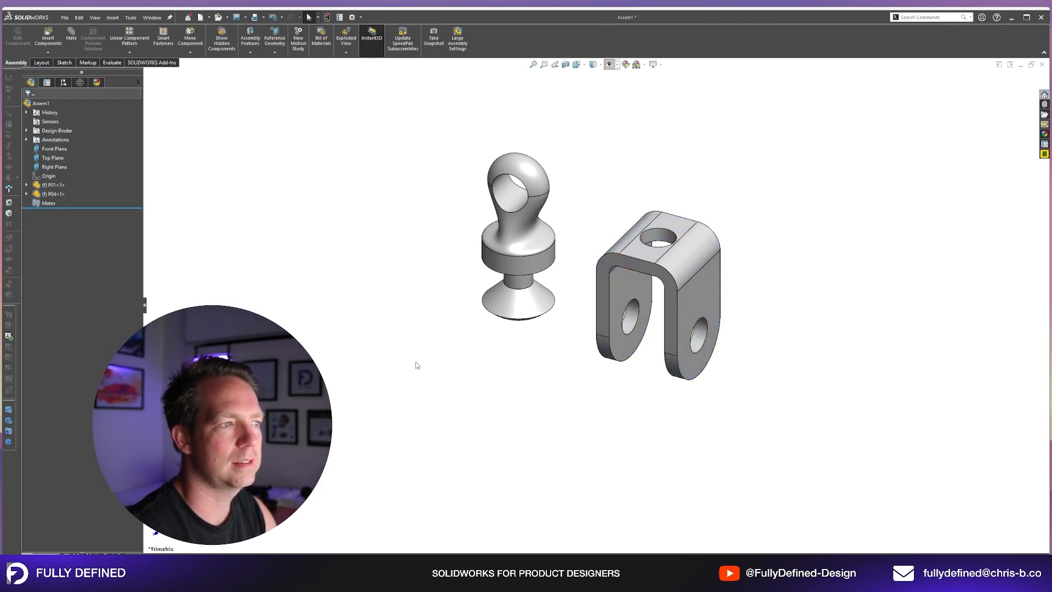
Try to move the fixed P04 bracket and the fixed P01 swivel in the assembly
{"action": "left_click", "coordinate": [710, 290]}
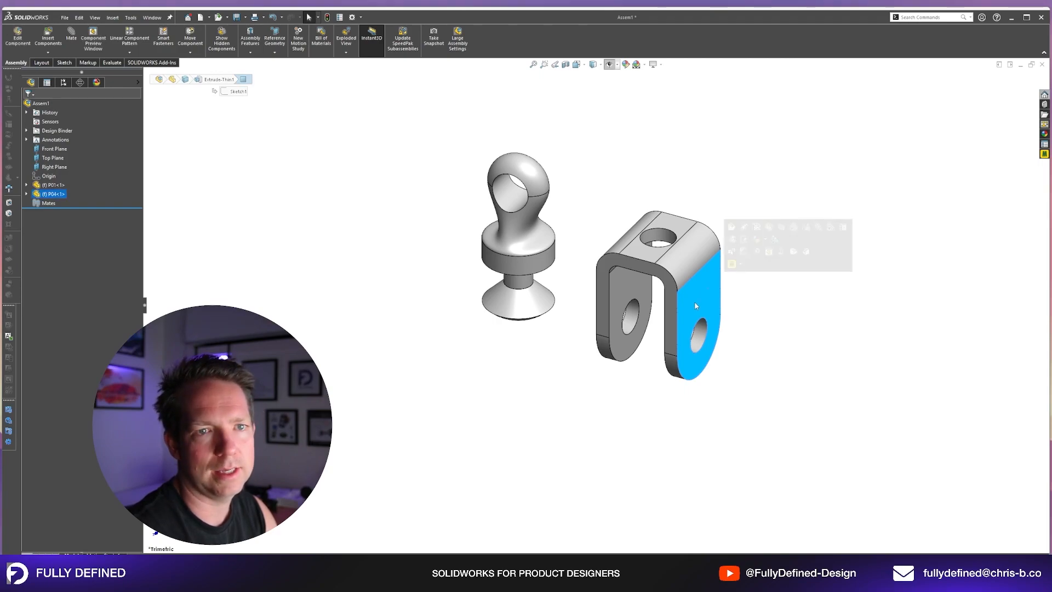
{"action": "left_click", "coordinate": [841, 381]}
{"action": "left_click", "coordinate": [711, 295]}
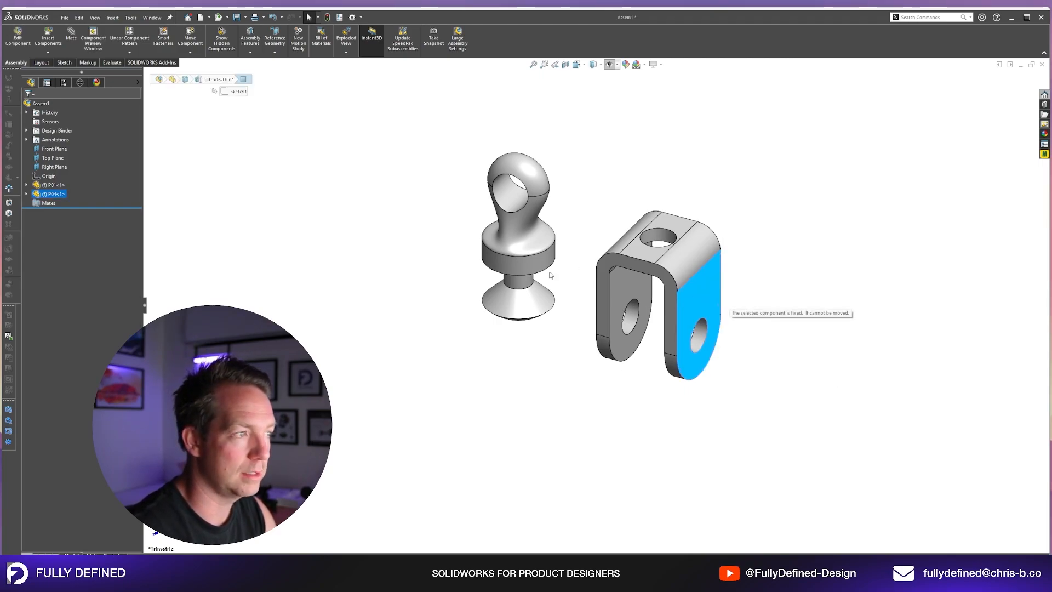
{"action": "left_click", "coordinate": [513, 284]}
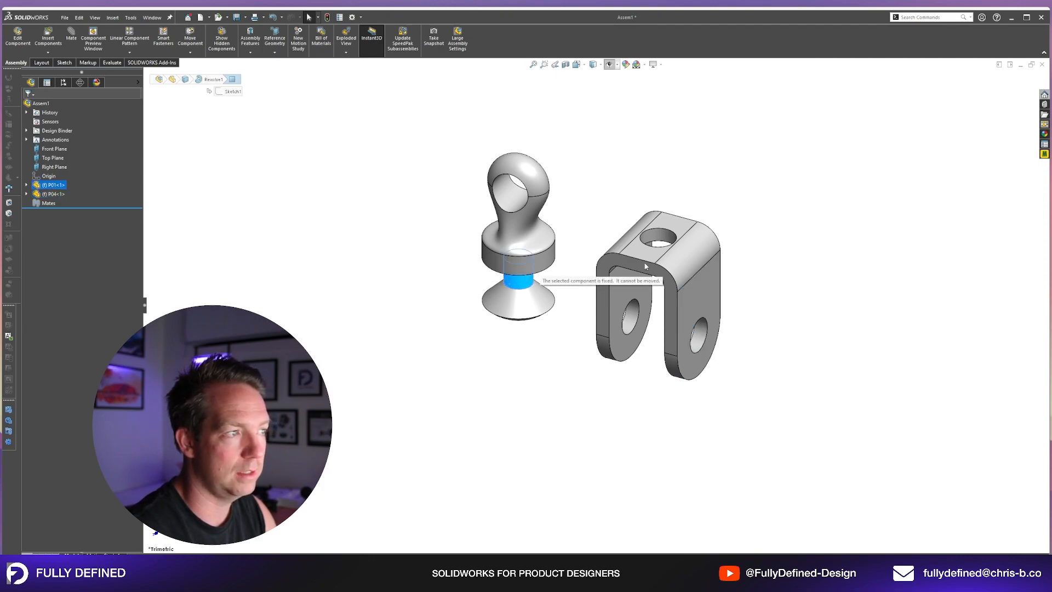
{"action": "left_click", "coordinate": [696, 291]}
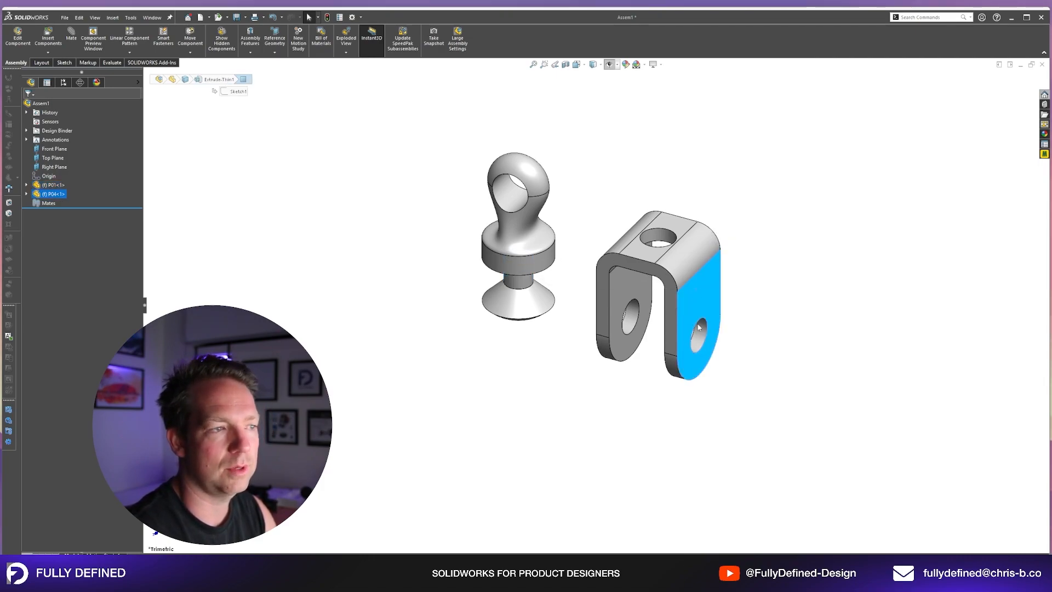
{"action": "left_click", "coordinate": [580, 411]}
Set both components P01 and P04 to float so neither is fixed in the assembly
{"action": "left_click", "coordinate": [53, 184]}
{"action": "left_click", "coordinate": [50, 194], "text": "ctrl"}
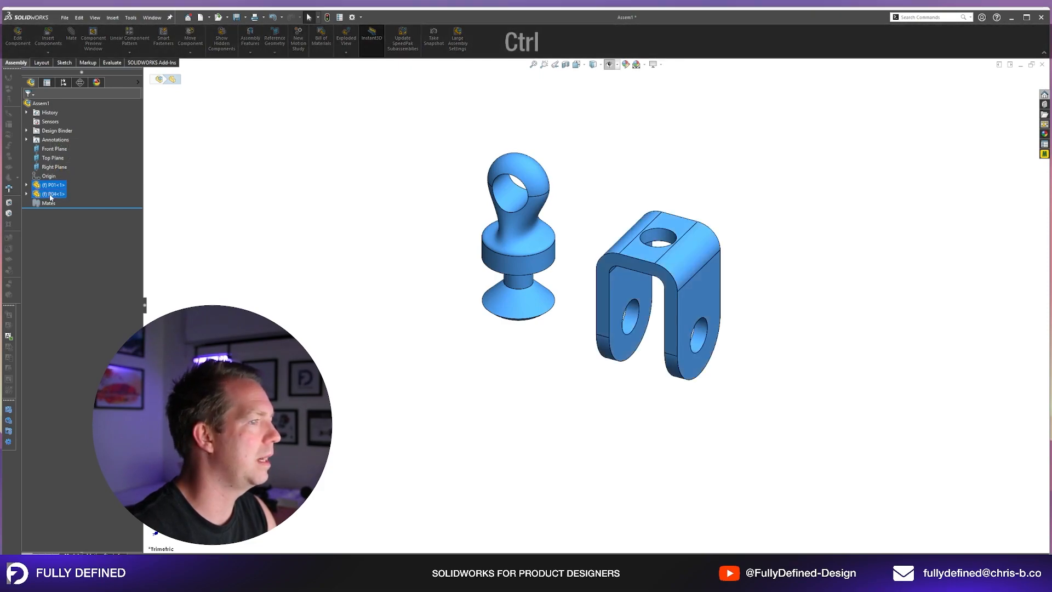
{"action": "right_click", "coordinate": [50, 196]}
{"action": "left_click", "coordinate": [69, 281]}
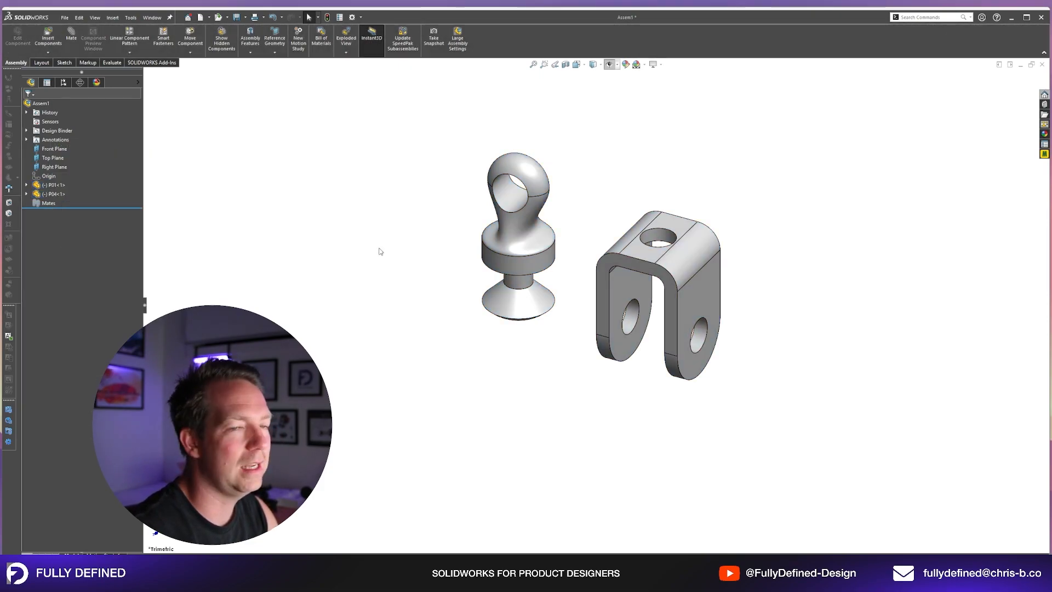
Move the floating P01 swivel and P04 bracket freely until P01 stands behind P04 to its upper right
{"action": "left_click_drag", "start_coordinate": [718, 307], "coordinate": [815, 350]}
{"action": "left_click_drag", "start_coordinate": [521, 305], "coordinate": [616, 297]}
{"action": "left_click", "coordinate": [460, 357]}
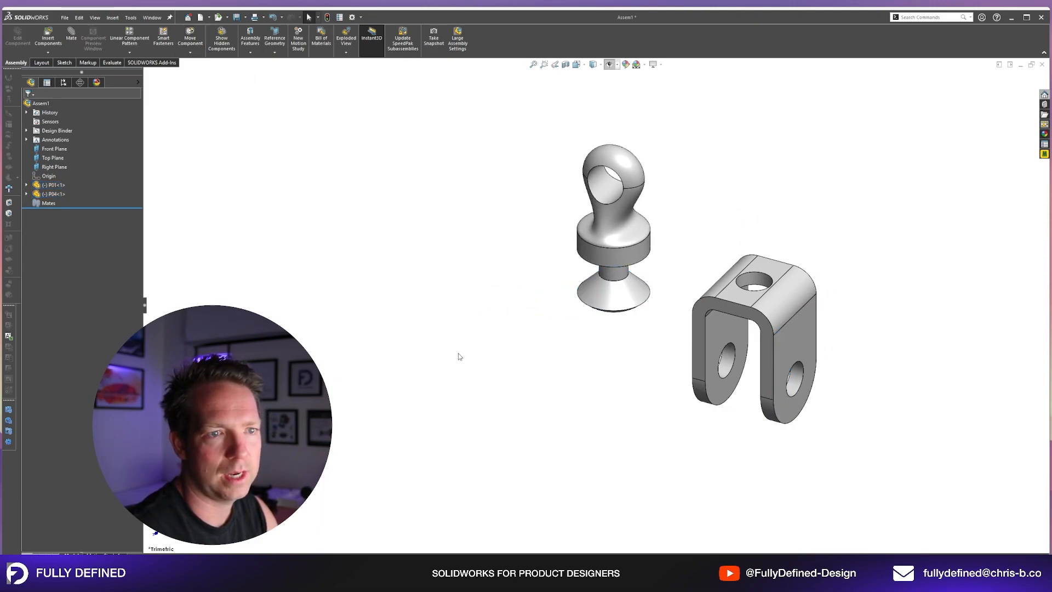
{"action": "left_click_drag", "start_coordinate": [630, 252], "coordinate": [841, 191]}
{"action": "mouse_move", "coordinate": [797, 314]}
{"action": "left_mouse_down"}
{"action": "mouse_move", "coordinate": [674, 255]}
{"action": "mouse_move", "coordinate": [773, 281]}
{"action": "mouse_move", "coordinate": [817, 317]}
{"action": "left_mouse_up"}
{"action": "left_click_drag", "start_coordinate": [838, 256], "coordinate": [861, 288]}
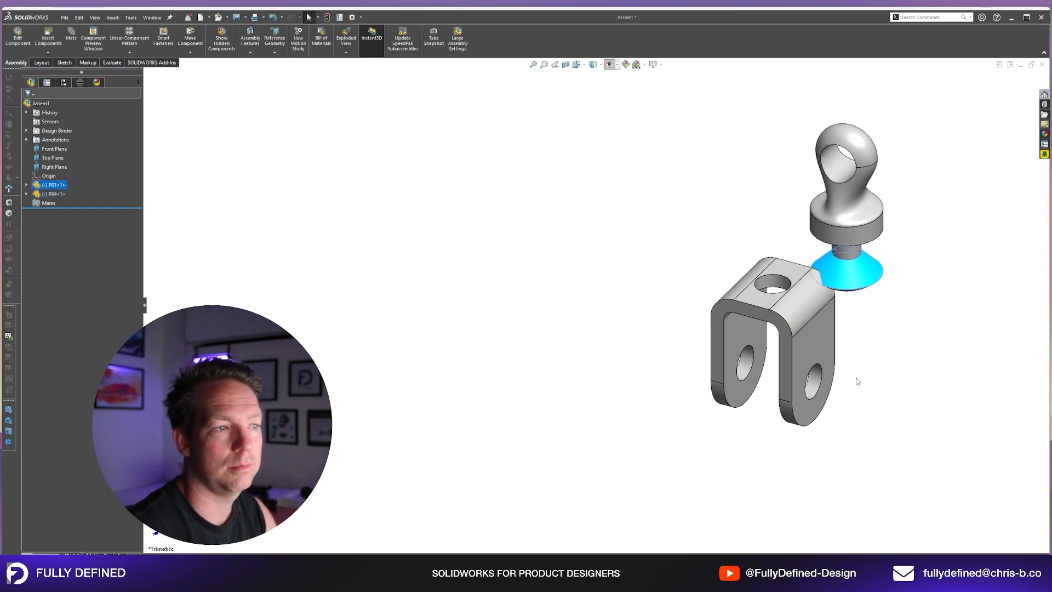
{"action": "left_click_drag", "start_coordinate": [799, 325], "coordinate": [751, 286]}
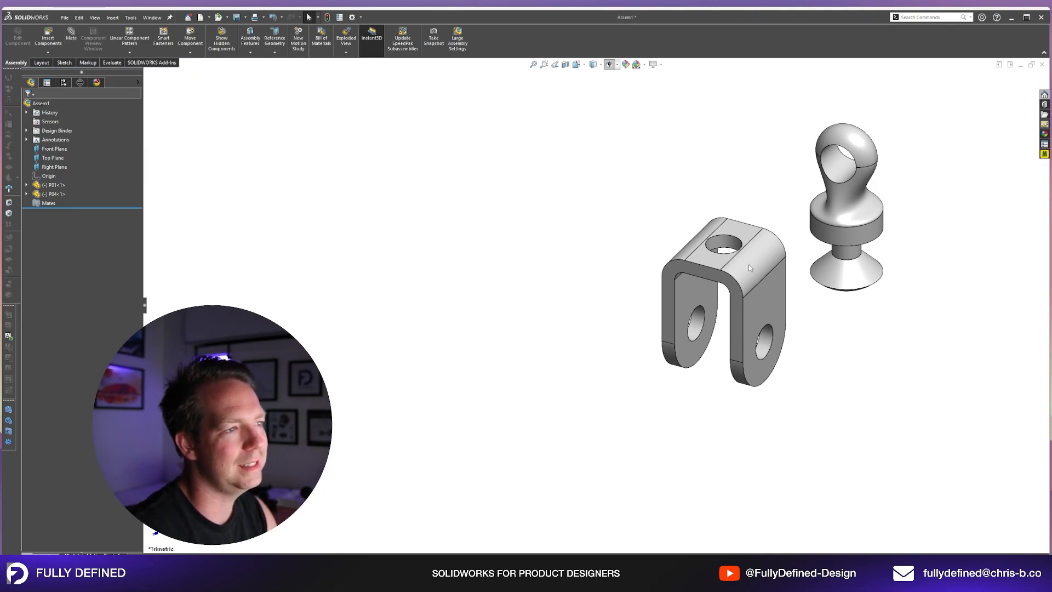
Turn on the display of the assembly's Front, Top and Right reference planes around the components
{"action": "scroll", "coordinate": [759, 308], "scroll_direction": "up", "scroll_amount": 8}
{"action": "left_click", "coordinate": [617, 65]}
{"action": "left_click", "coordinate": [611, 79]}
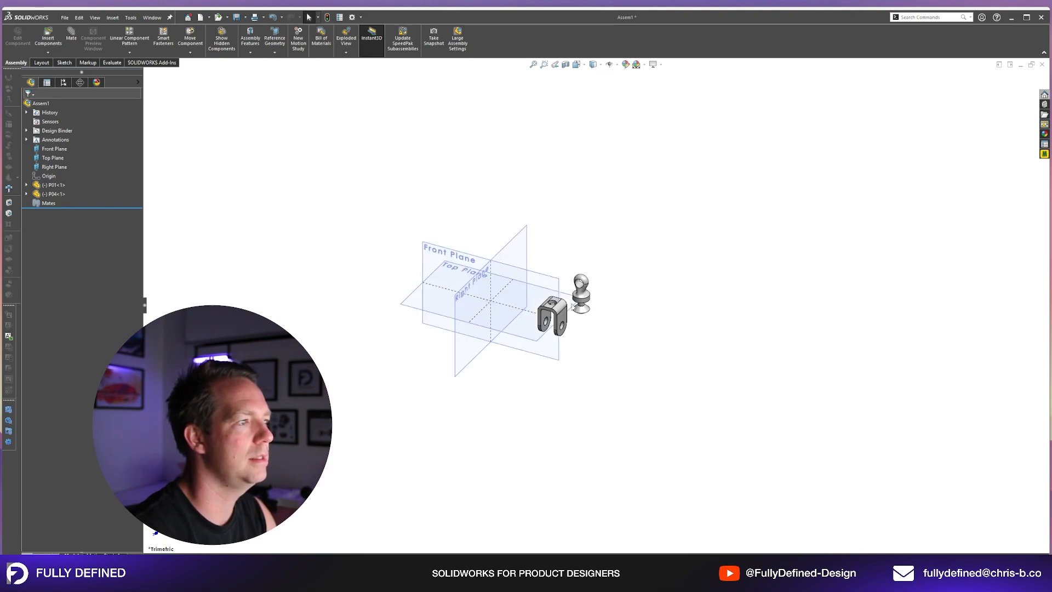
{"action": "scroll", "coordinate": [488, 302], "scroll_direction": "down", "scroll_amount": 6}
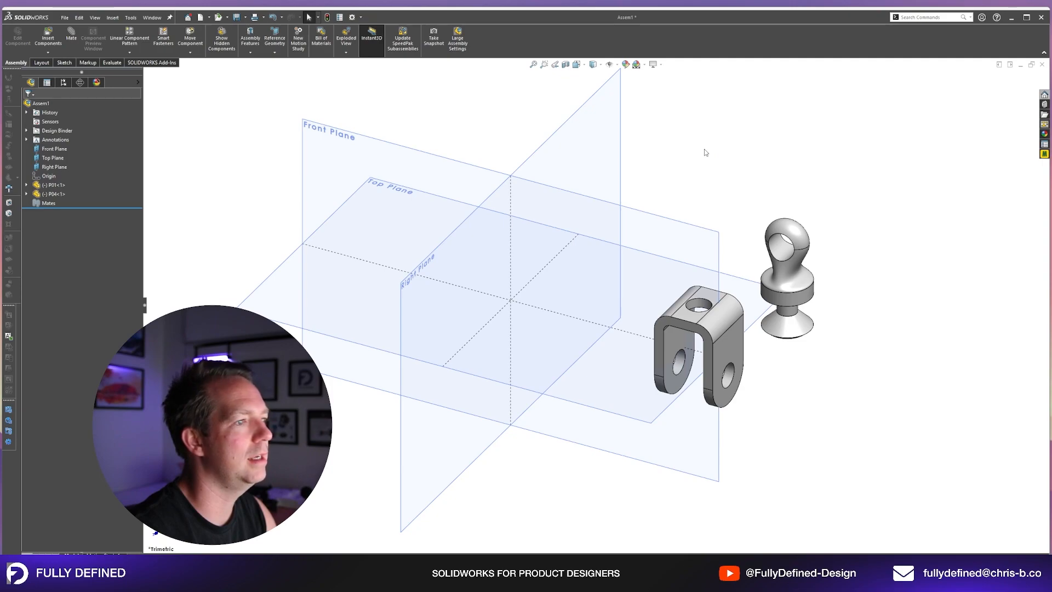
Shift the P04 bracket slightly near the outer edges of the Front and Top planes
{"action": "left_click_drag", "start_coordinate": [728, 308], "coordinate": [707, 294]}
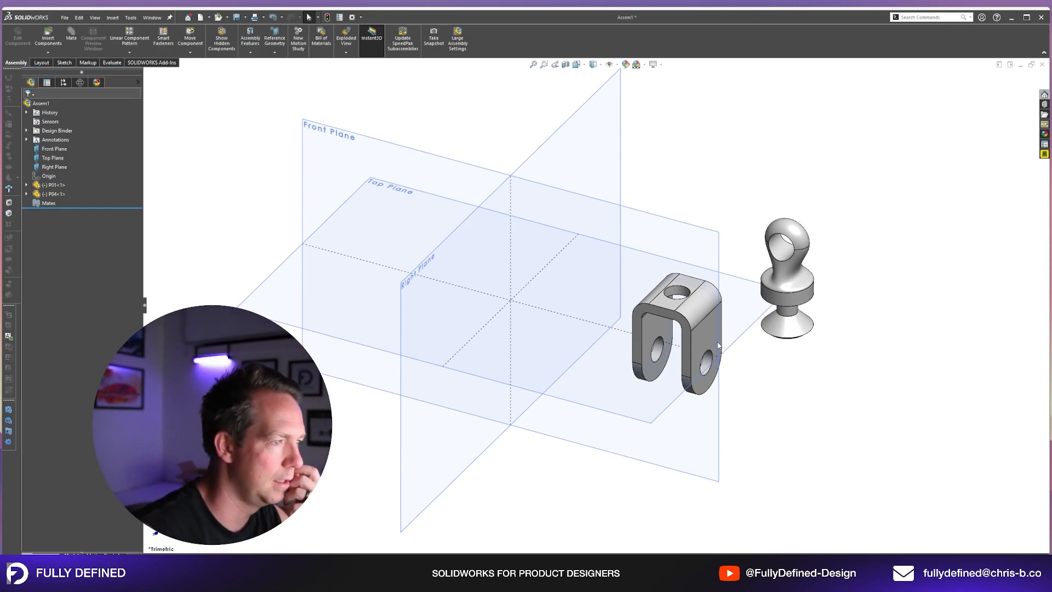
{"action": "mouse_move", "coordinate": [707, 347]}
{"action": "left_mouse_down"}
{"action": "mouse_move", "coordinate": [722, 327]}
{"action": "mouse_move", "coordinate": [717, 337]}
{"action": "left_mouse_up"}
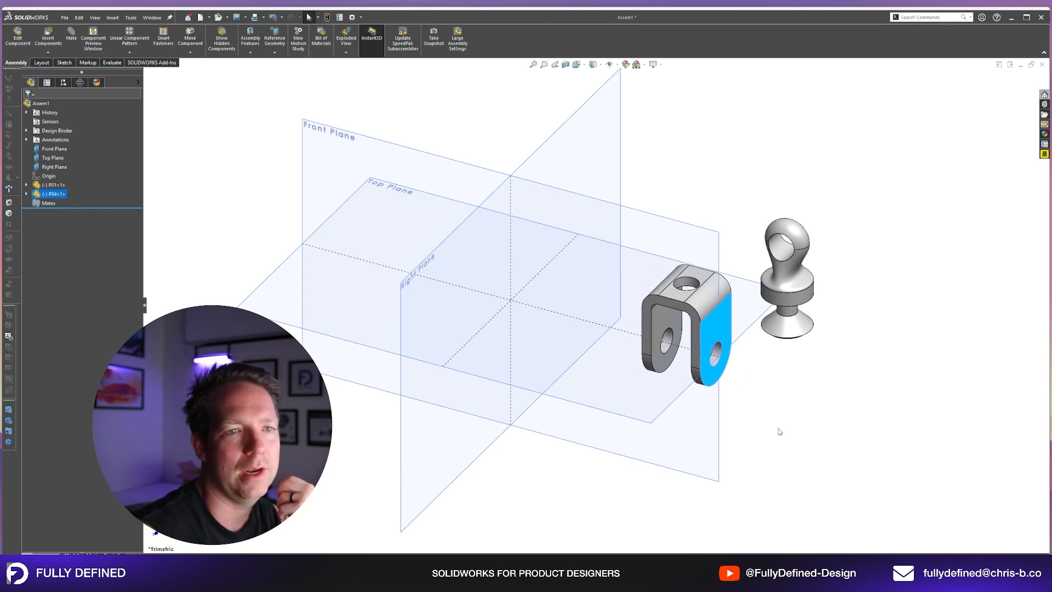
{"action": "left_click", "coordinate": [769, 412]}
Examine from several angles how P01 and P04 are positioned relative to the Front, Top and Right planes
{"action": "middle_click_drag", "start_coordinate": [753, 379], "coordinate": [774, 355]}
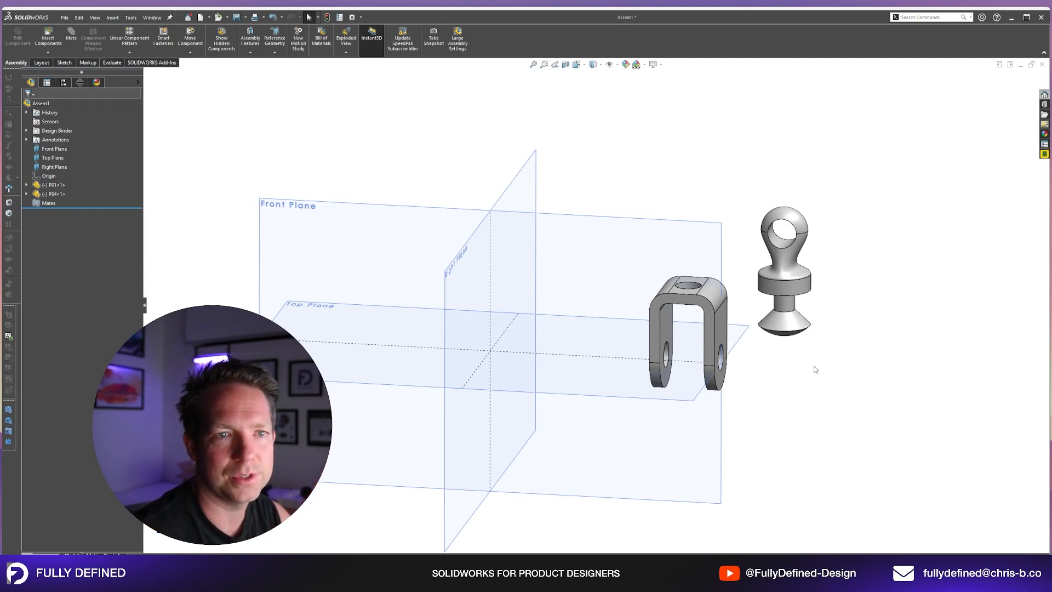
{"action": "scroll", "coordinate": [813, 368], "scroll_direction": "down", "scroll_amount": 8}
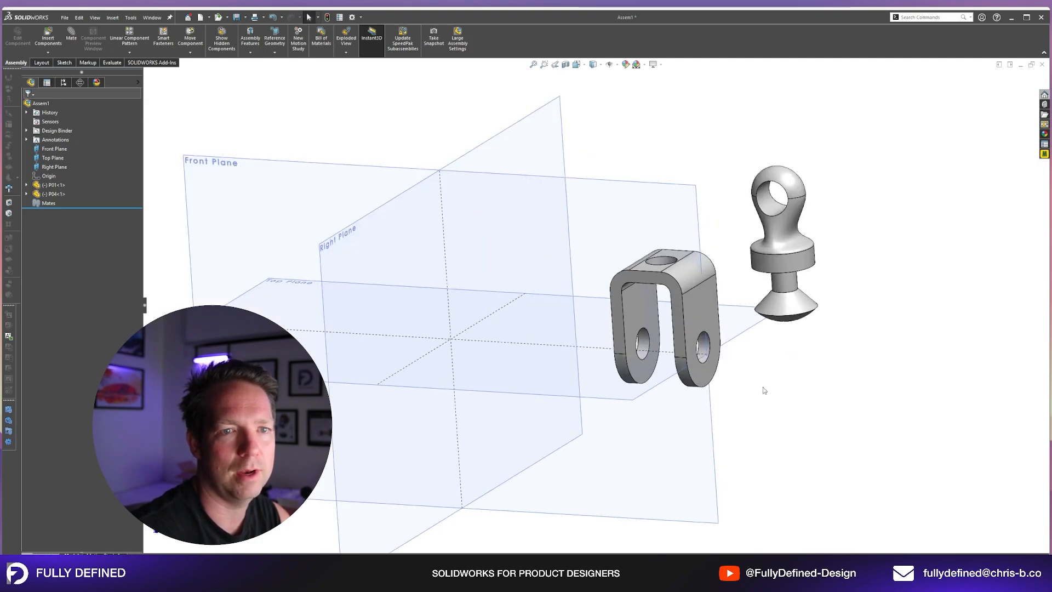
{"action": "left_click", "coordinate": [674, 279]}
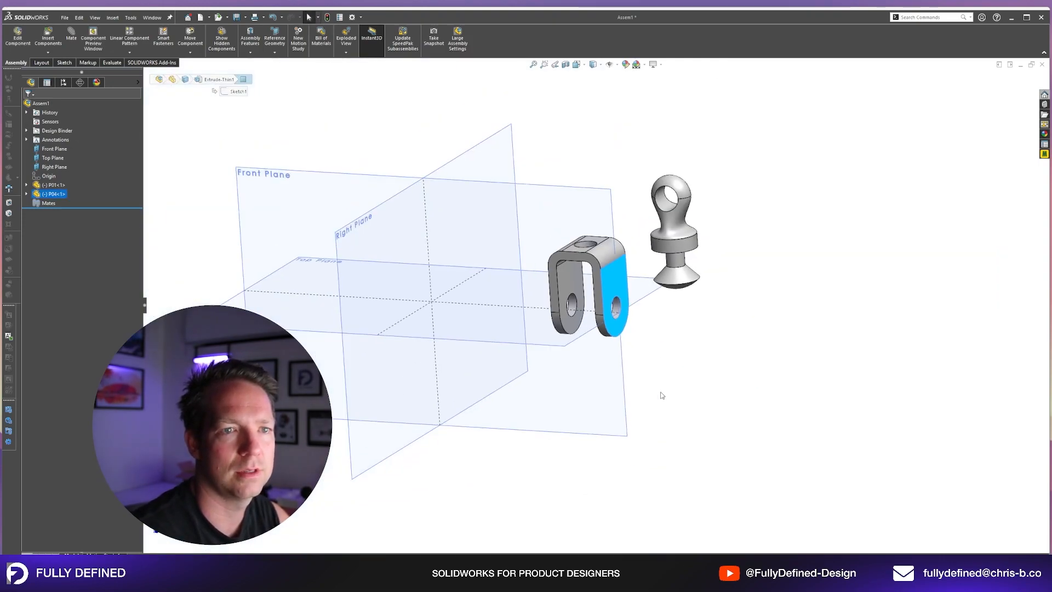
{"action": "scroll", "coordinate": [649, 367], "scroll_direction": "up", "scroll_amount": 8}
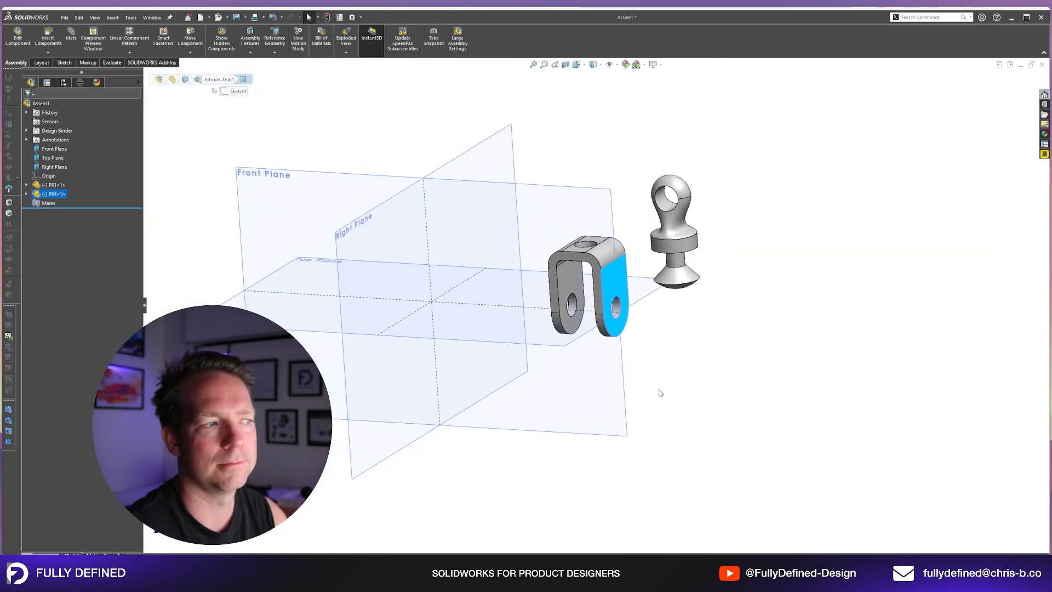
{"action": "left_click", "coordinate": [663, 326]}
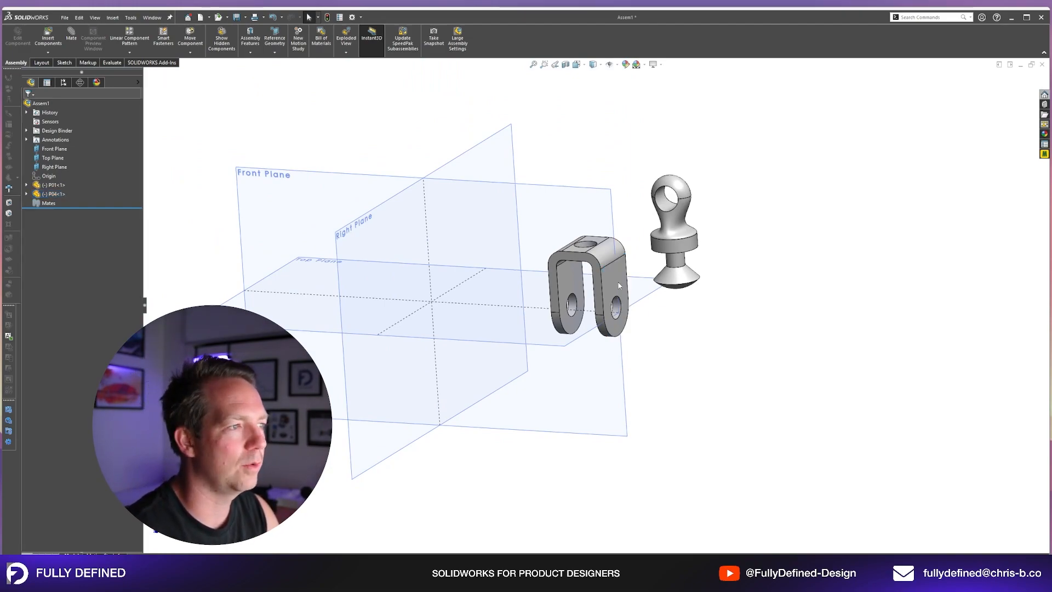
{"action": "middle_click_drag", "start_coordinate": [616, 281], "coordinate": [634, 285]}
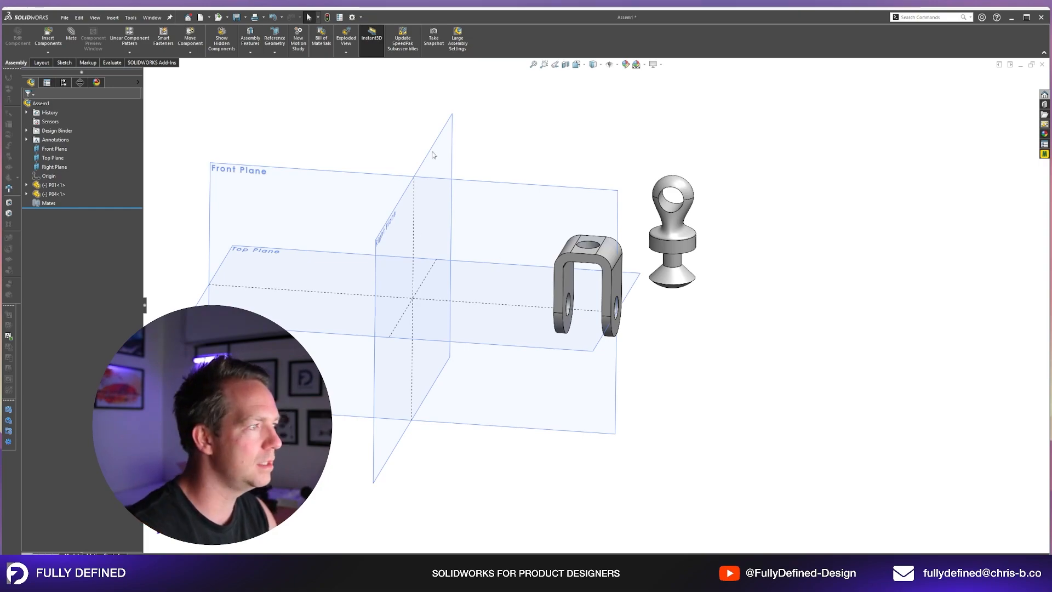
{"action": "mouse_move", "coordinate": [433, 155]}
{"action": "middle_mouse_down"}
{"action": "mouse_move", "coordinate": [421, 124]}
{"action": "mouse_move", "coordinate": [439, 164]}
{"action": "middle_mouse_up"}
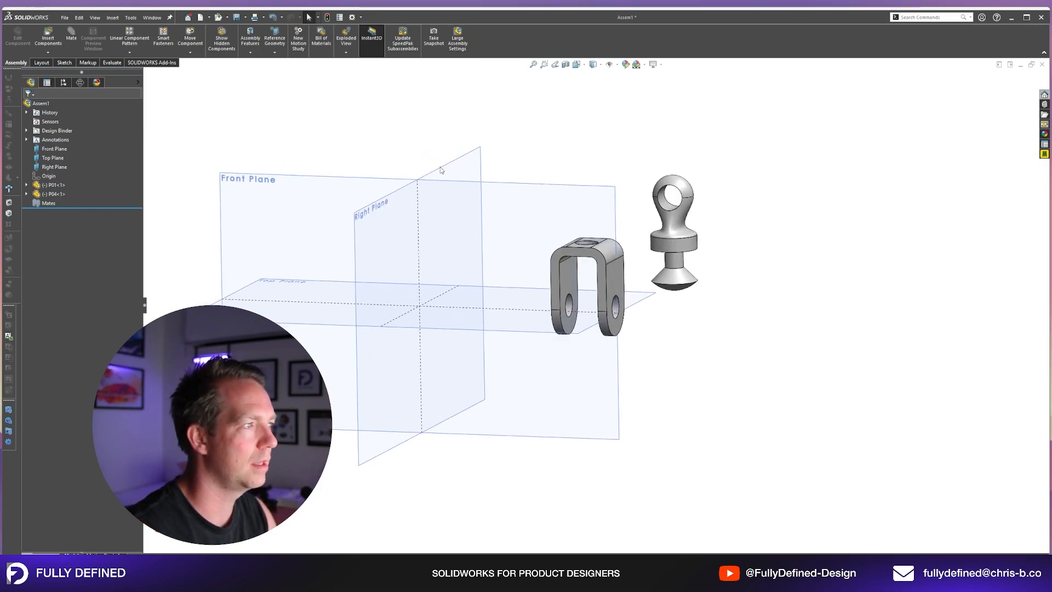
{"action": "left_click", "coordinate": [442, 170]}
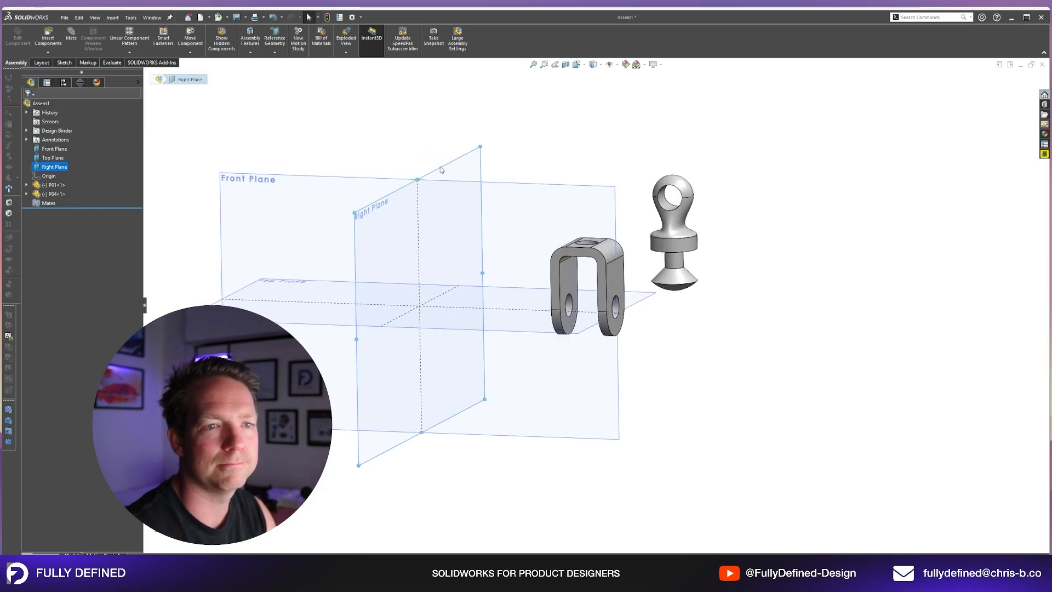
{"action": "key", "text": "Escape"}
{"action": "middle_click_drag", "start_coordinate": [742, 312], "coordinate": [734, 319]}
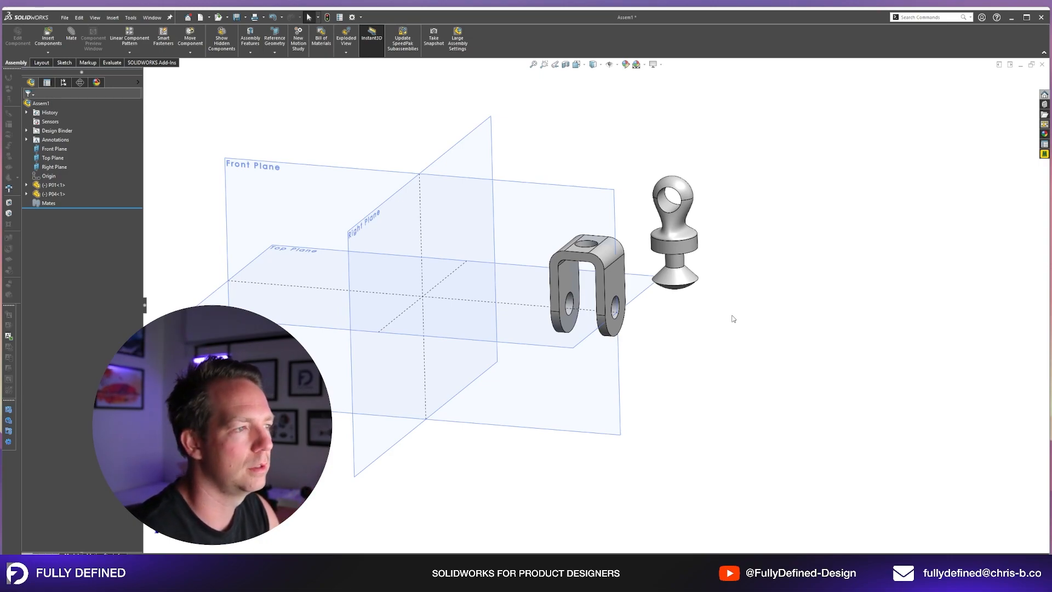
Seen from the front, center the P04 bracket by eye on the Right Plane and place P01 into its top
{"action": "key", "text": "space"}
{"action": "left_click", "coordinate": [752, 349]}
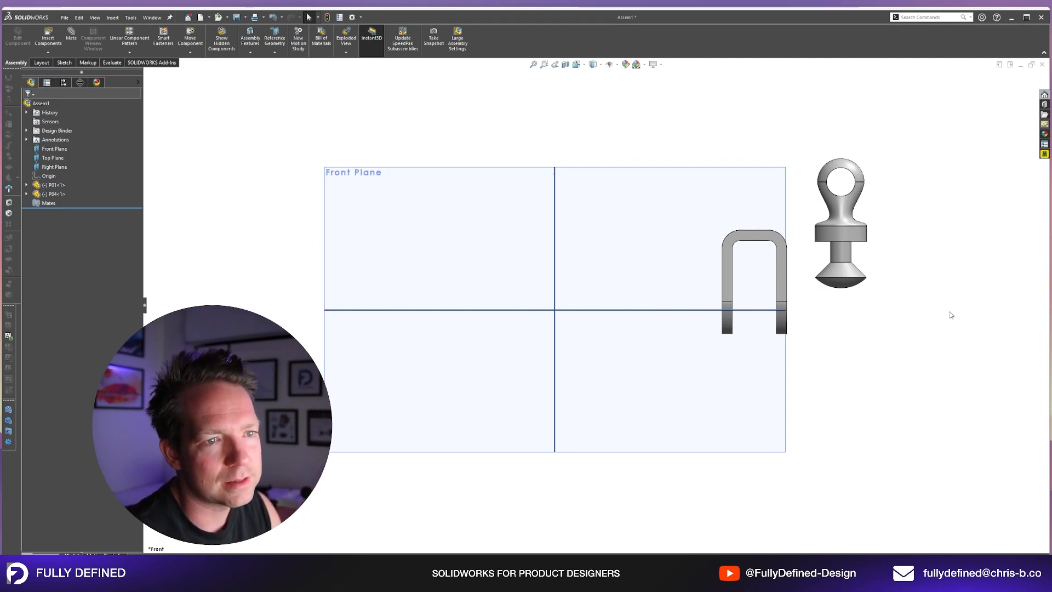
{"action": "left_click_drag", "start_coordinate": [781, 283], "coordinate": [581, 360]}
{"action": "left_click_drag", "start_coordinate": [838, 228], "coordinate": [548, 291]}
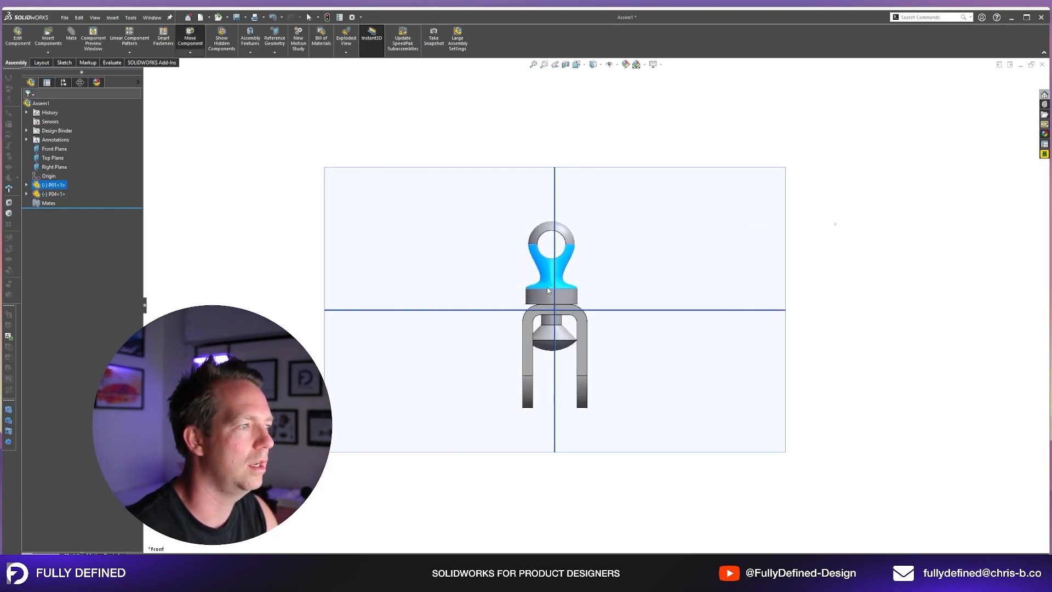
{"action": "key", "text": "Escape"}
Examine from several angles how the P01 swivel and P04 bracket line up with each other and the planes
{"action": "middle_click_drag", "start_coordinate": [709, 340], "coordinate": [654, 415]}
{"action": "scroll", "coordinate": [654, 415], "scroll_direction": "down", "scroll_amount": 4}
{"action": "left_click_drag", "start_coordinate": [467, 317], "coordinate": [477, 324]}
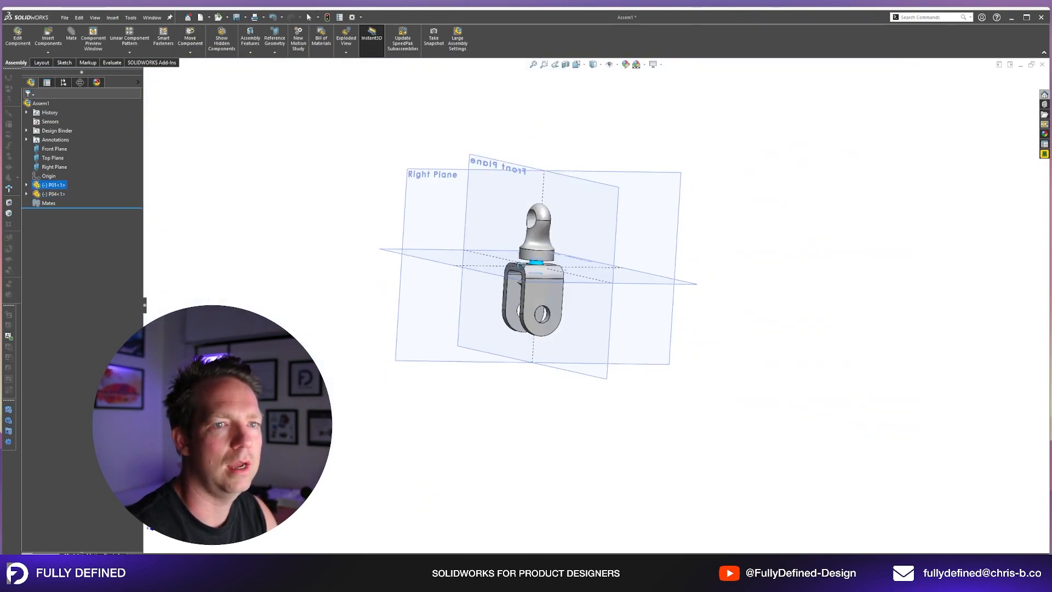
{"action": "middle_click_drag", "start_coordinate": [595, 312], "coordinate": [637, 339]}
{"action": "scroll", "coordinate": [637, 339], "scroll_direction": "down", "scroll_amount": 1}
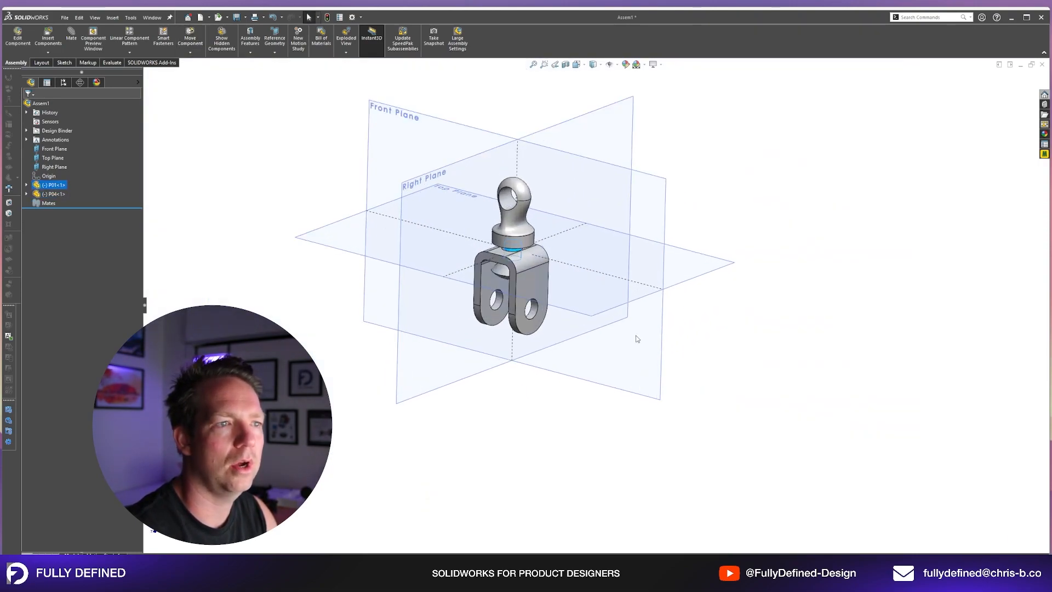
{"action": "scroll", "coordinate": [332, 240], "scroll_direction": "down", "scroll_amount": 3}
{"action": "middle_click_drag", "start_coordinate": [696, 290], "coordinate": [768, 302]}
{"action": "scroll", "coordinate": [768, 303], "scroll_direction": "up", "scroll_amount": 3}
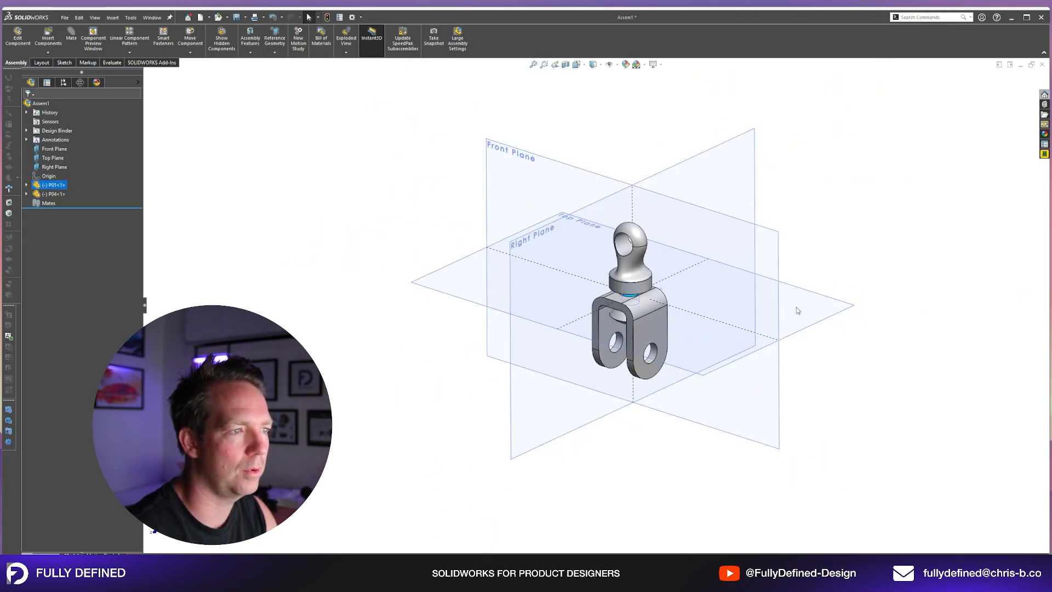
Move the P01 swivel well clear of the P04 bracket and nudge P04 slightly near the plane intersection
{"action": "scroll", "coordinate": [649, 285], "scroll_direction": "up", "scroll_amount": 2}
{"action": "left_click_drag", "start_coordinate": [619, 270], "coordinate": [930, 257]}
{"action": "left_click", "coordinate": [967, 394]}
{"action": "left_click_drag", "start_coordinate": [629, 359], "coordinate": [634, 351]}
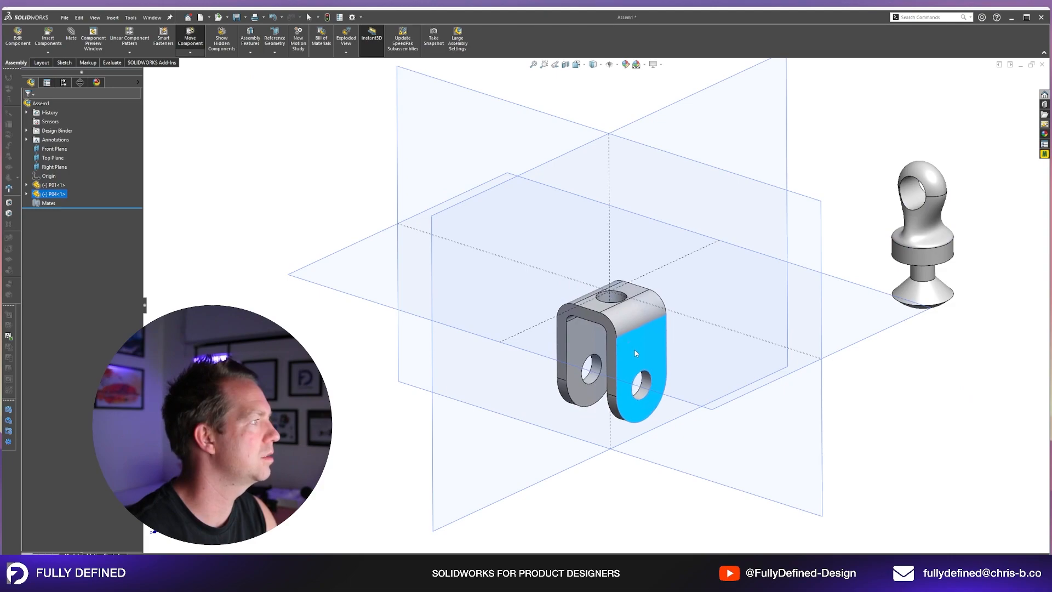
{"action": "left_click", "coordinate": [879, 396]}
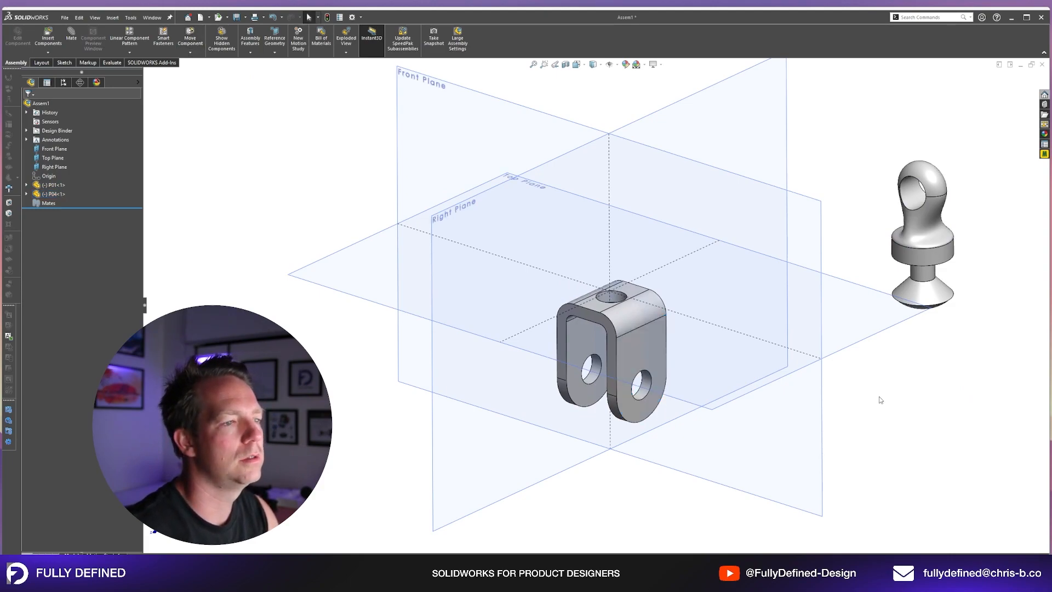
Start a mate and look through the standard, advanced and mechanical mate types
{"action": "left_click", "coordinate": [917, 261]}
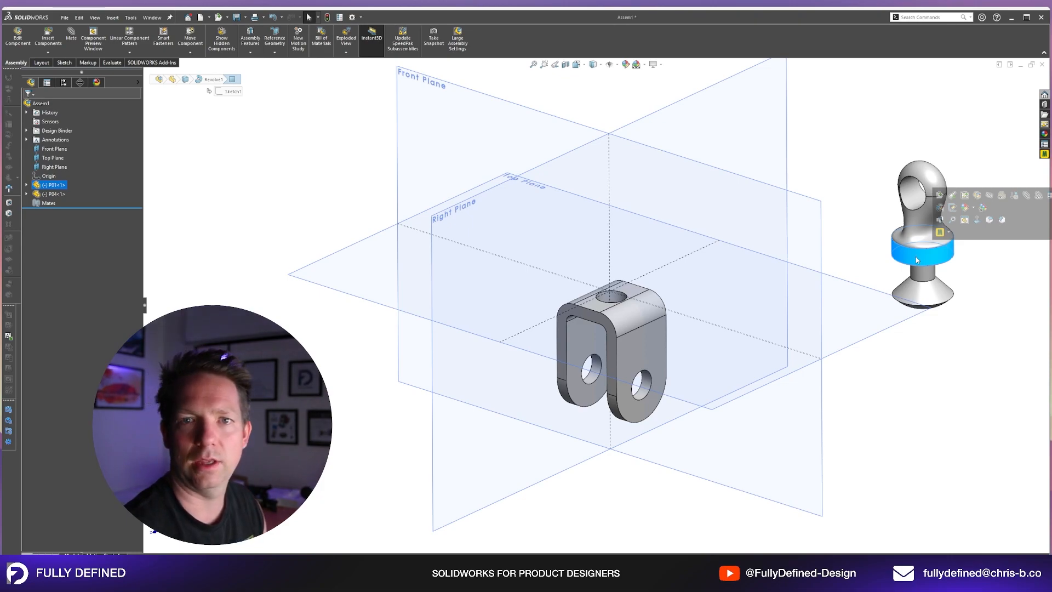
{"action": "left_click", "coordinate": [890, 476]}
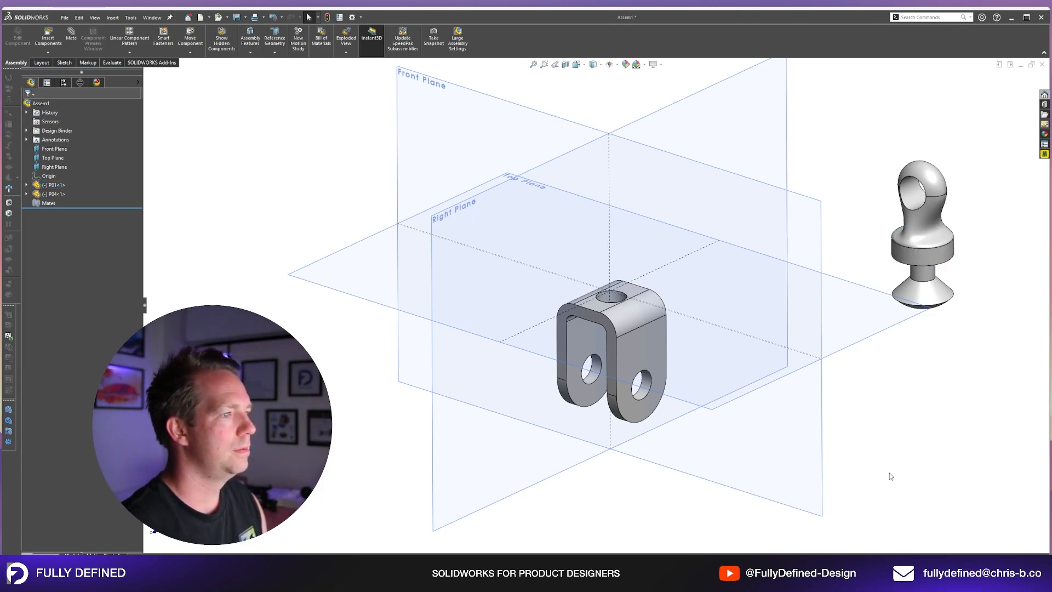
{"action": "left_click", "coordinate": [70, 35]}
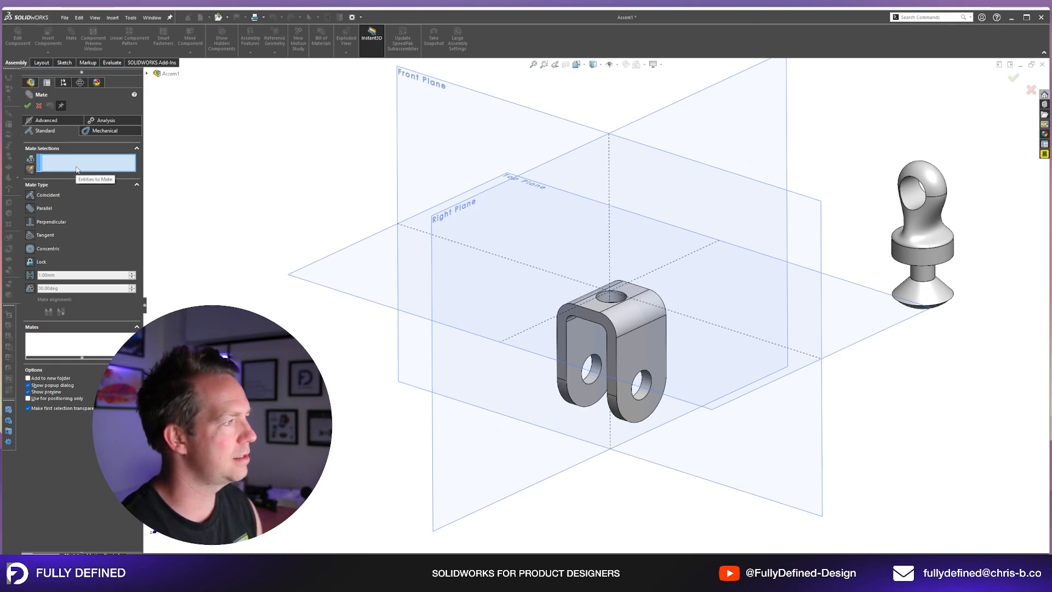
{"action": "left_click", "coordinate": [60, 120]}
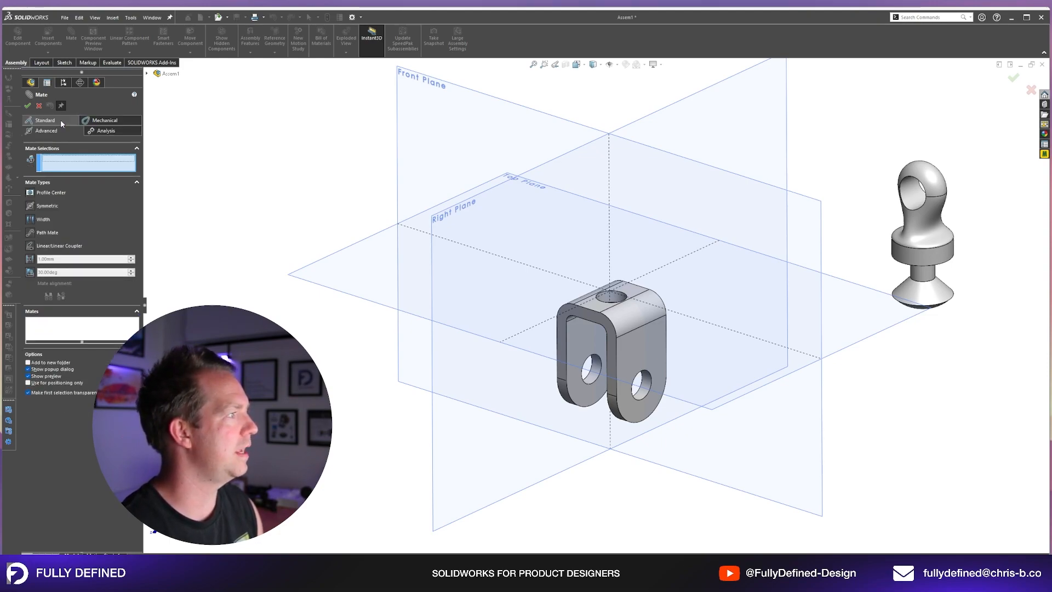
{"action": "left_click", "coordinate": [106, 129]}
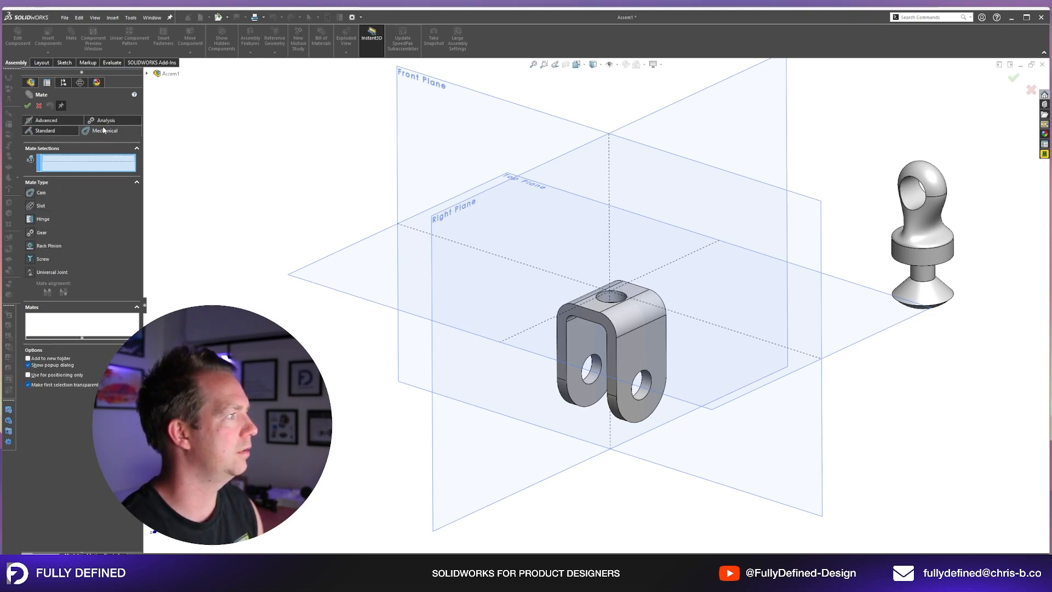
{"action": "left_click", "coordinate": [59, 121]}
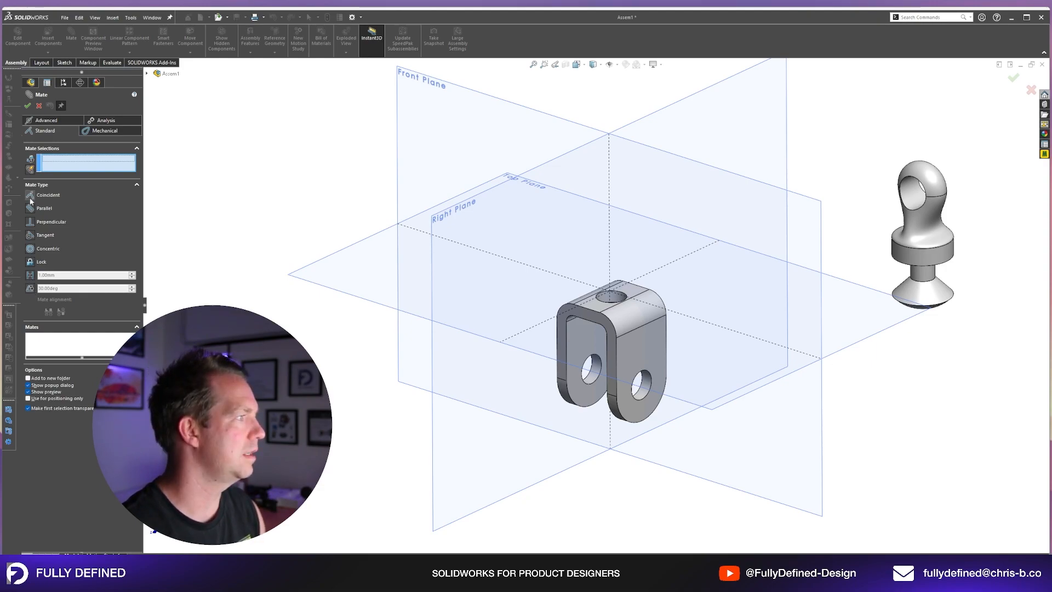
Try to mate the outer side face of the P04 bracket to the assembly's Right Plane as coincident
{"action": "left_click", "coordinate": [629, 348]}
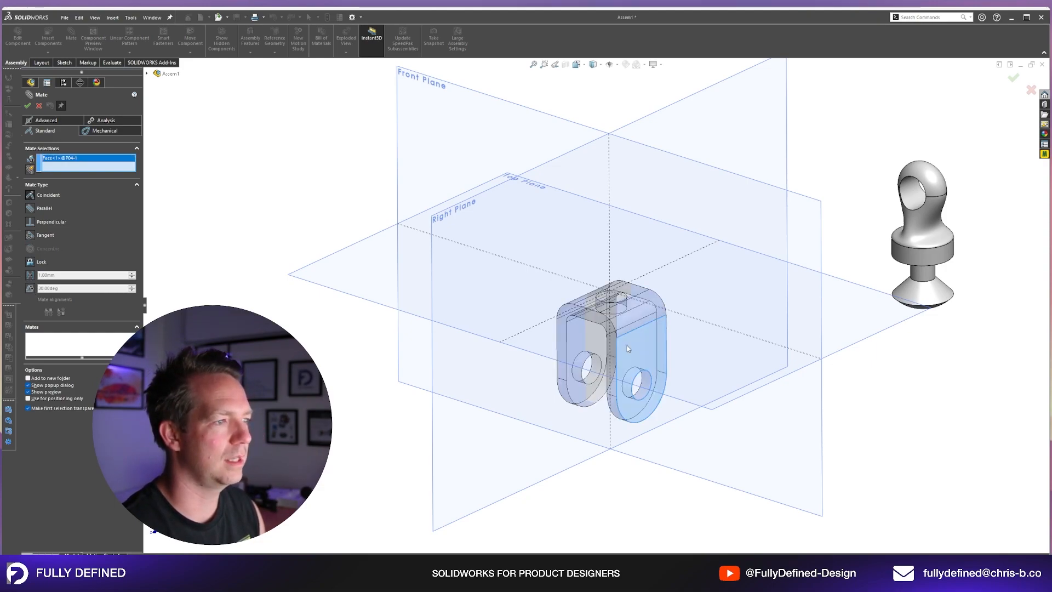
{"action": "middle_click_drag", "start_coordinate": [629, 348], "coordinate": [588, 487]}
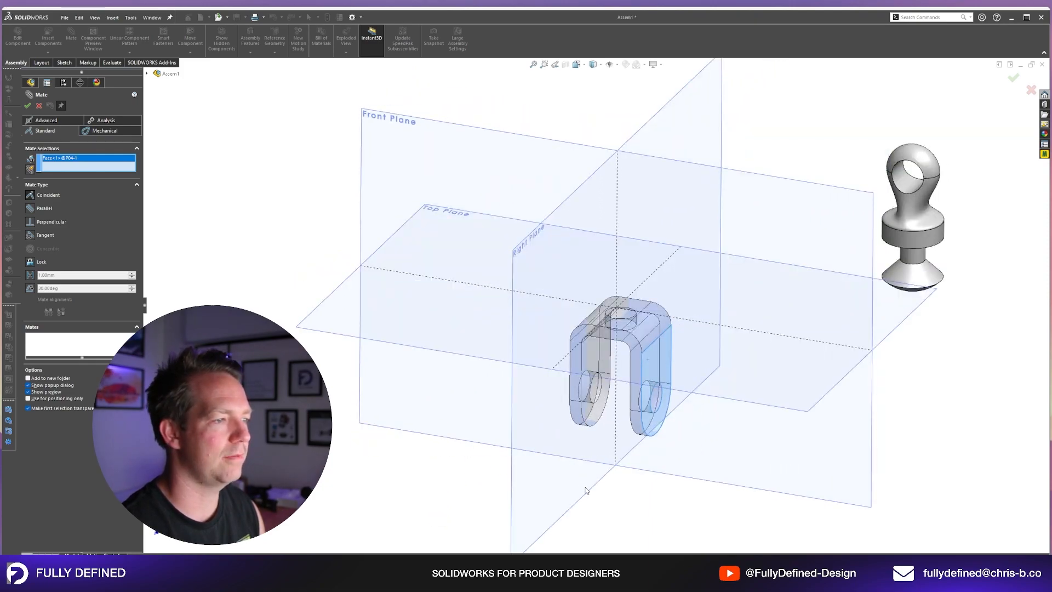
{"action": "left_click", "coordinate": [587, 492]}
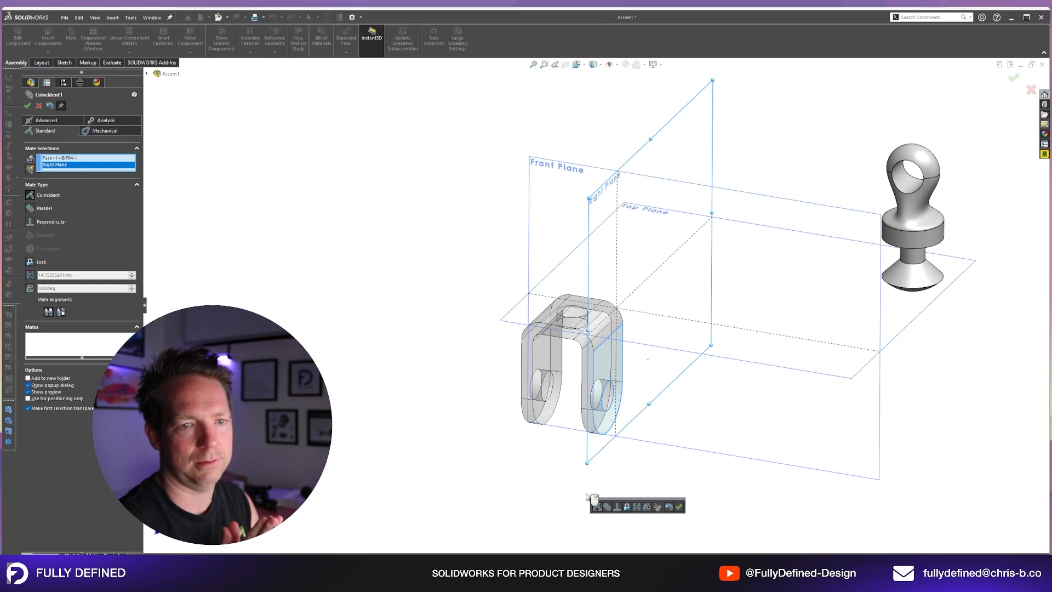
{"action": "left_click", "coordinate": [471, 309]}
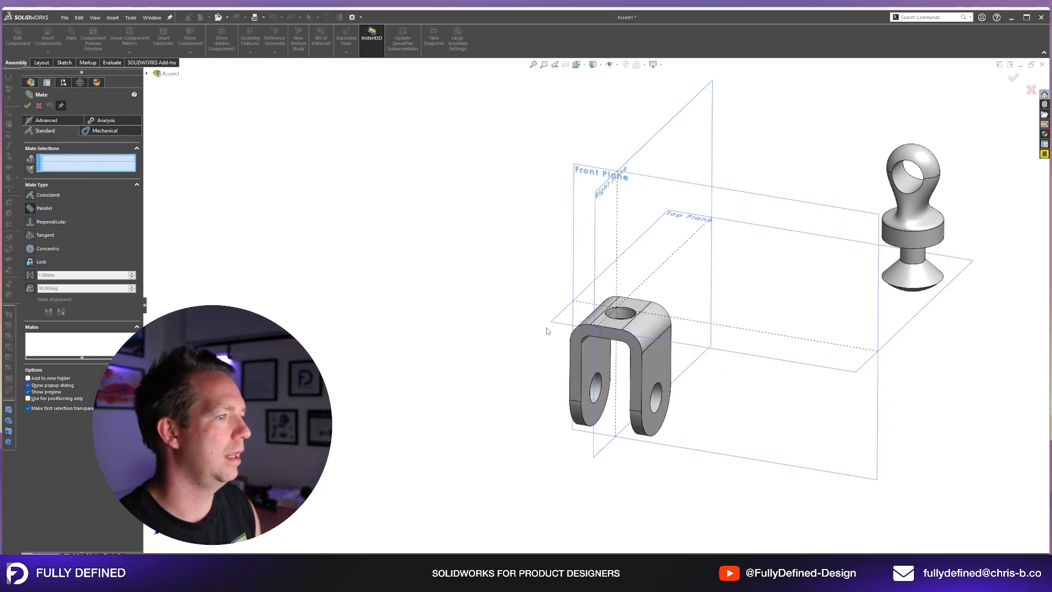
{"action": "left_click", "coordinate": [659, 366]}
{"action": "middle_click_drag", "start_coordinate": [708, 438], "coordinate": [677, 421]}
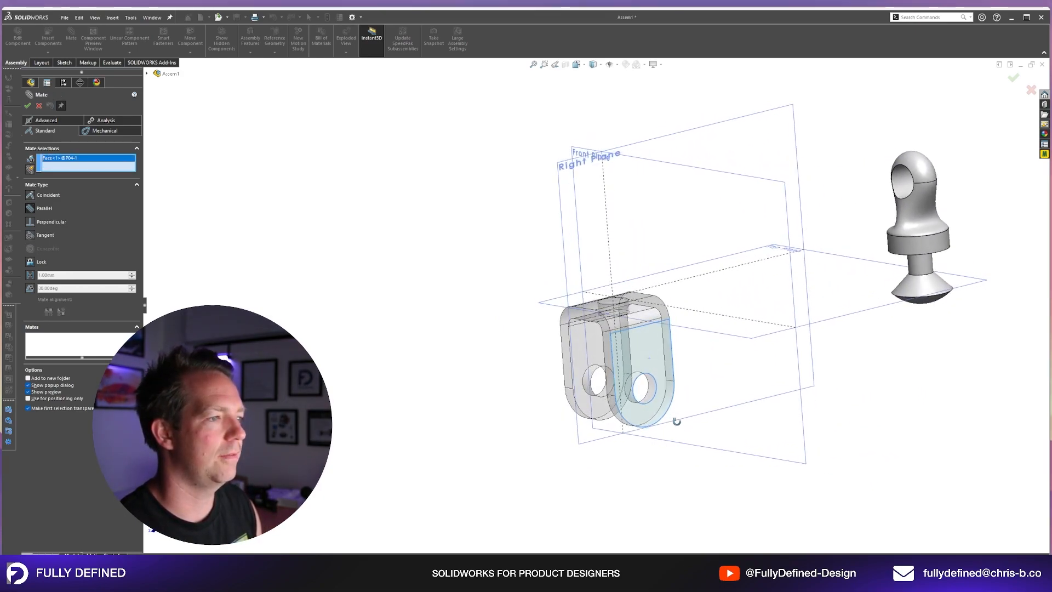
{"action": "left_click", "coordinate": [720, 456]}
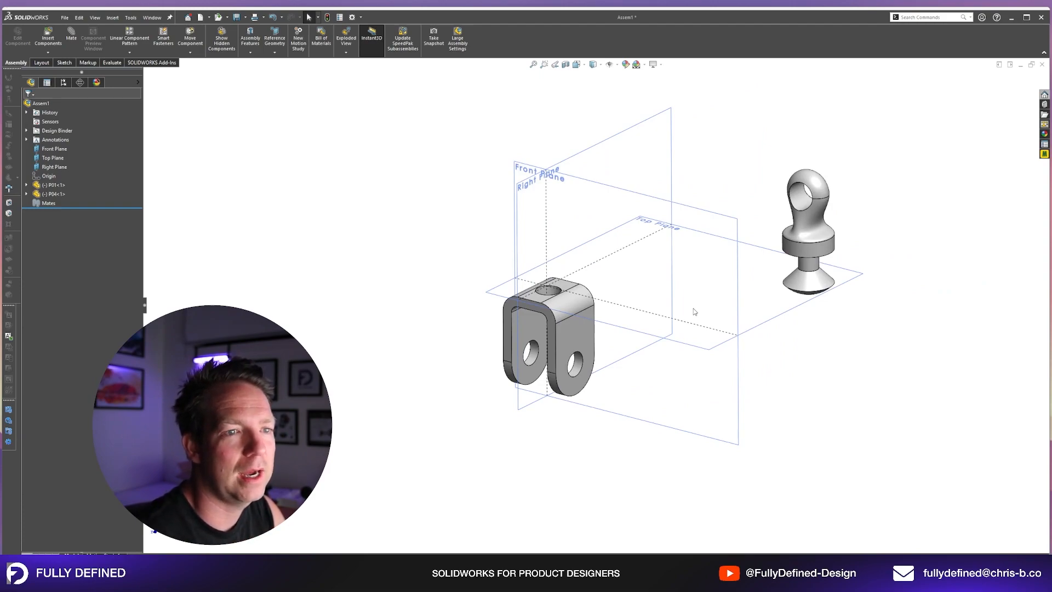
Move P04 above P01 in the assembly's component order, show its contents and locate its origin in the top hole
{"action": "left_click", "coordinate": [576, 335]}
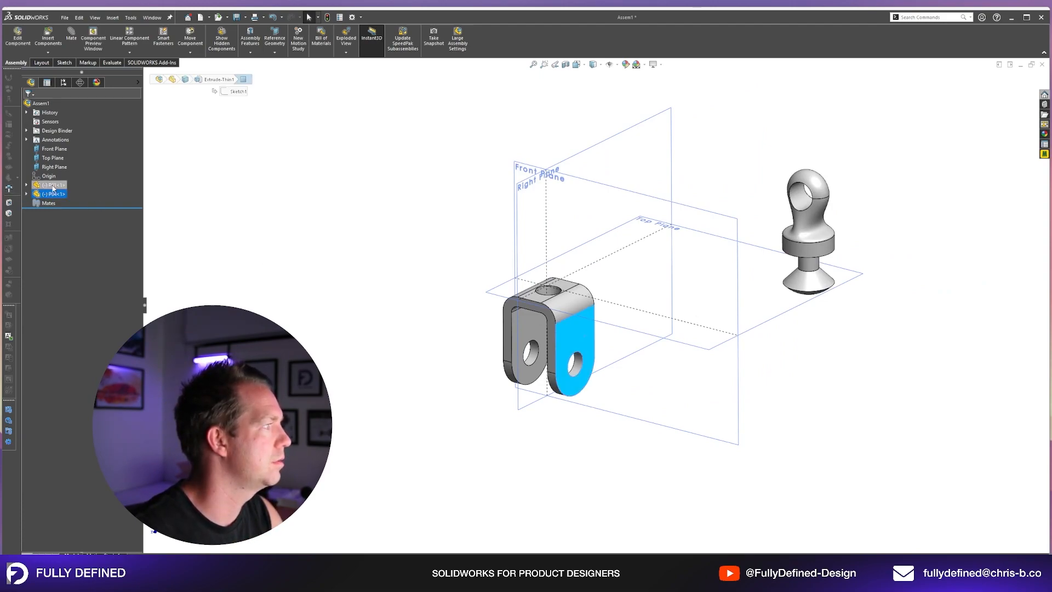
{"action": "left_click", "coordinate": [27, 185]}
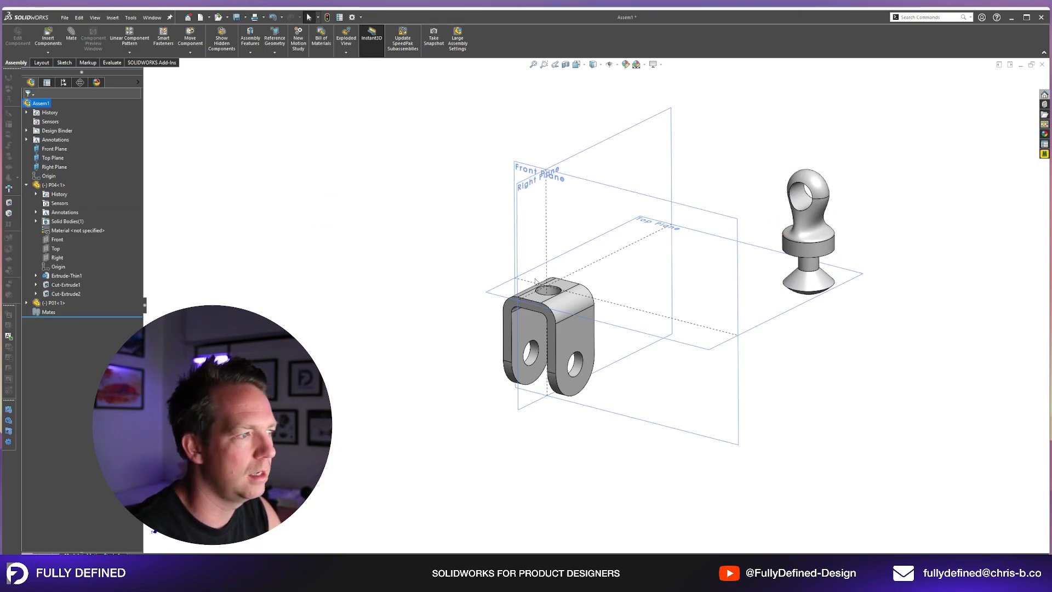
{"action": "left_click", "coordinate": [574, 348]}
{"action": "scroll", "coordinate": [568, 314], "scroll_direction": "down", "scroll_amount": 5}
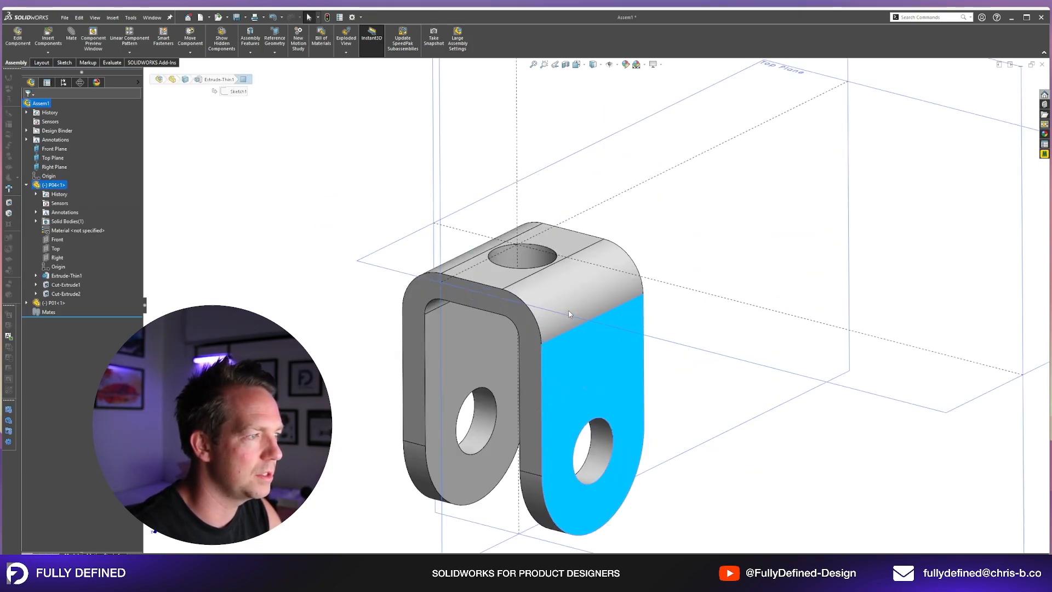
{"action": "left_click", "coordinate": [488, 275]}
{"action": "left_click", "coordinate": [337, 325]}
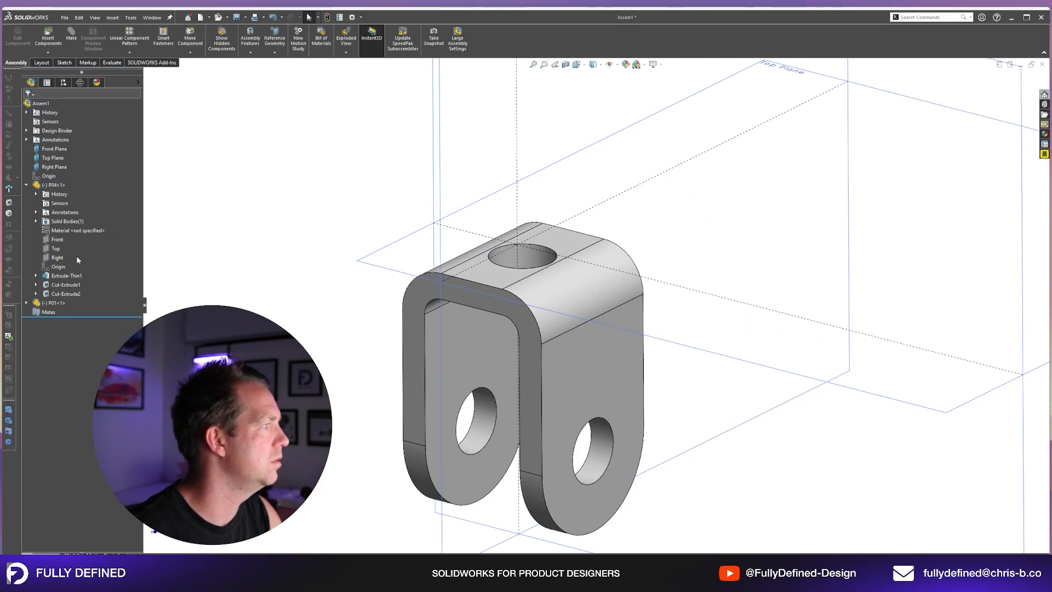
{"action": "left_click", "coordinate": [54, 267]}
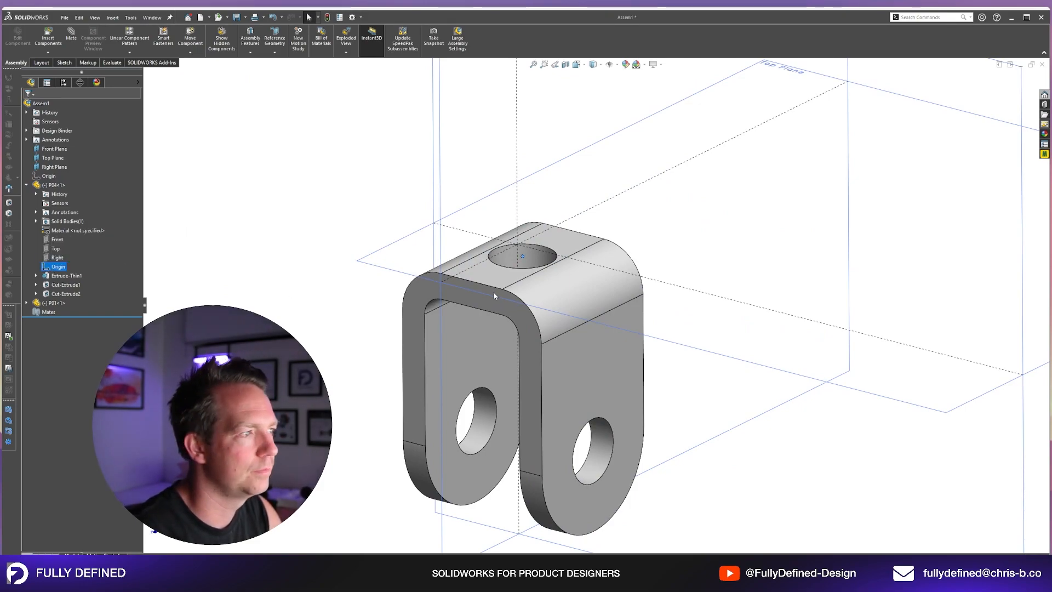
Open the P04 part on its own and examine where its Front, Top and Right planes and origin sit on the bracket
{"action": "left_click", "coordinate": [576, 354]}
{"action": "left_click", "coordinate": [580, 317]}
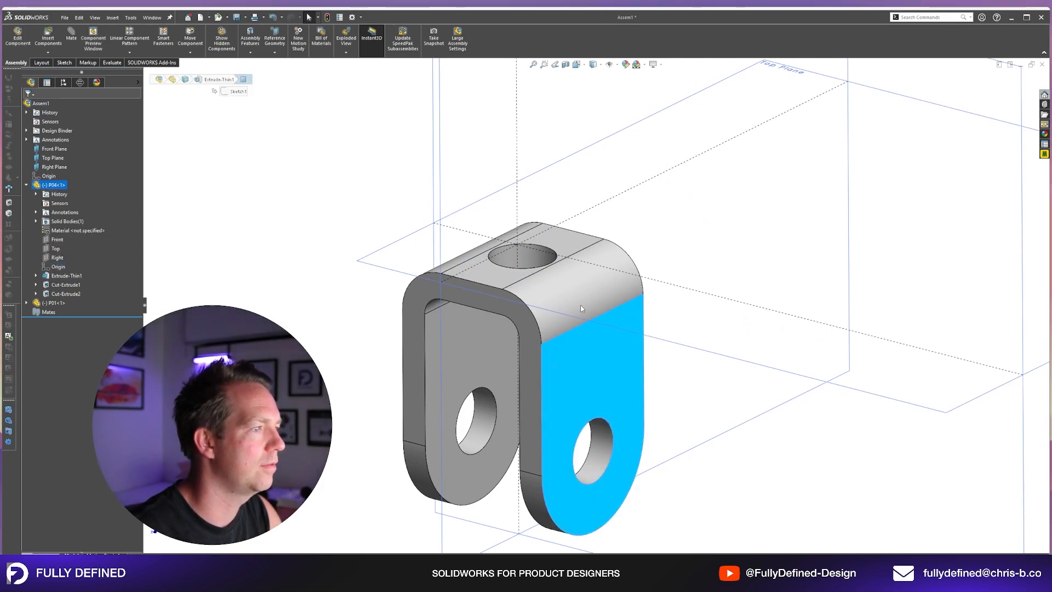
{"action": "scroll", "coordinate": [596, 267], "scroll_direction": "up", "scroll_amount": 3}
{"action": "mouse_move", "coordinate": [596, 267]}
{"action": "middle_mouse_down"}
{"action": "mouse_move", "coordinate": [669, 252]}
{"action": "mouse_move", "coordinate": [652, 283]}
{"action": "mouse_move", "coordinate": [614, 287]}
{"action": "middle_mouse_up"}
{"action": "left_click", "coordinate": [56, 212]}
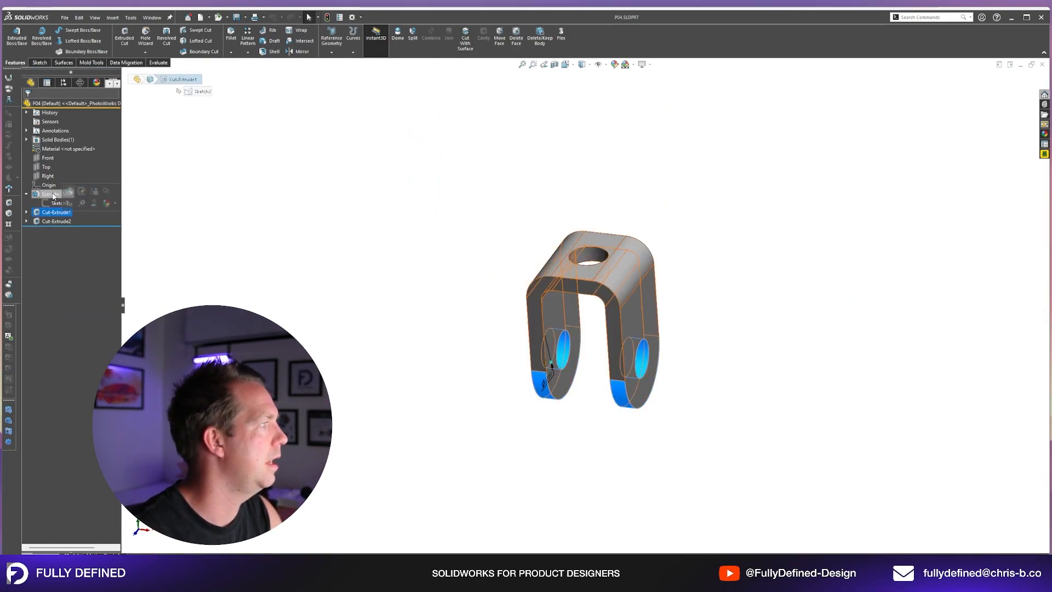
{"action": "left_click", "coordinate": [46, 158]}
{"action": "middle_click_drag", "start_coordinate": [629, 179], "coordinate": [546, 122]}
{"action": "middle_click_drag", "start_coordinate": [537, 144], "coordinate": [607, 159]}
{"action": "mouse_move", "coordinate": [564, 266]}
{"action": "middle_mouse_down"}
{"action": "mouse_move", "coordinate": [593, 268]}
{"action": "mouse_move", "coordinate": [552, 270]}
{"action": "middle_mouse_up"}
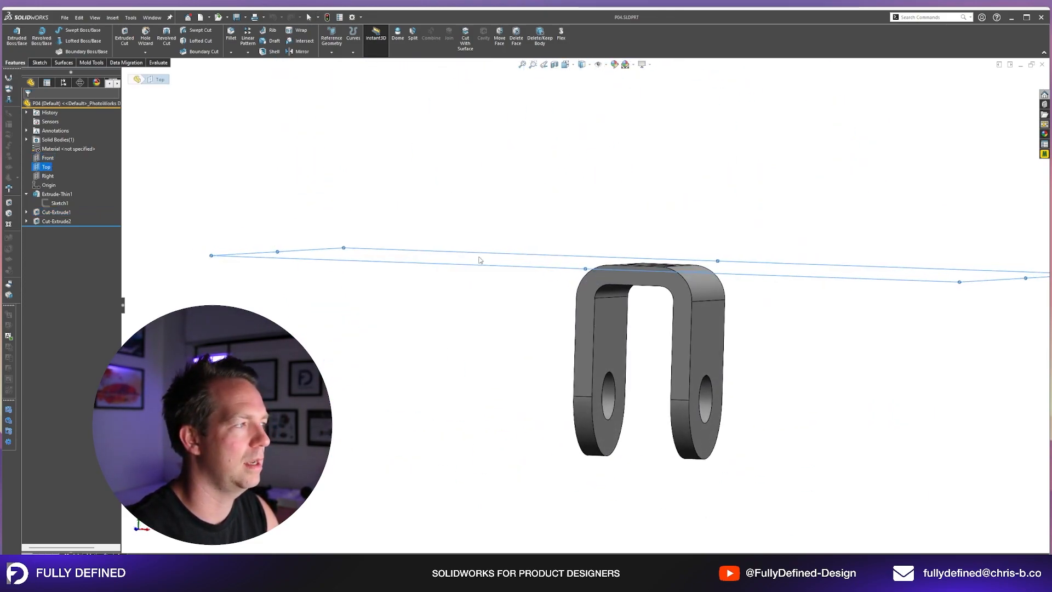
{"action": "left_click", "coordinate": [47, 176]}
{"action": "middle_click_drag", "start_coordinate": [494, 213], "coordinate": [327, 258]}
{"action": "left_click", "coordinate": [48, 184]}
{"action": "scroll", "coordinate": [666, 262], "scroll_direction": "up", "scroll_amount": 6}
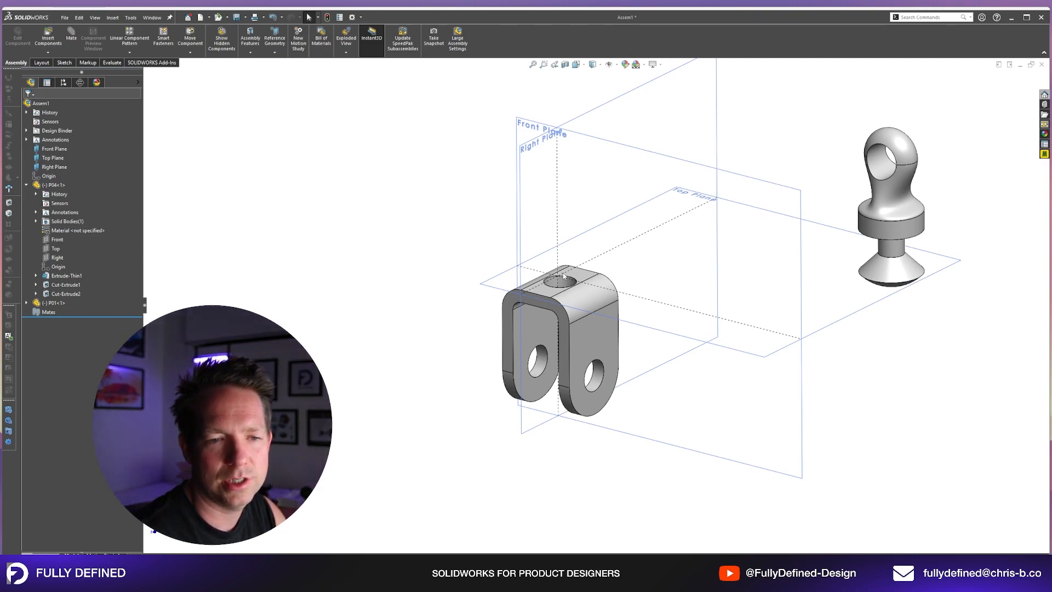
Mate P04's origin coincident with the assembly origin, with the axes aligned
{"action": "left_click", "coordinate": [60, 271]}
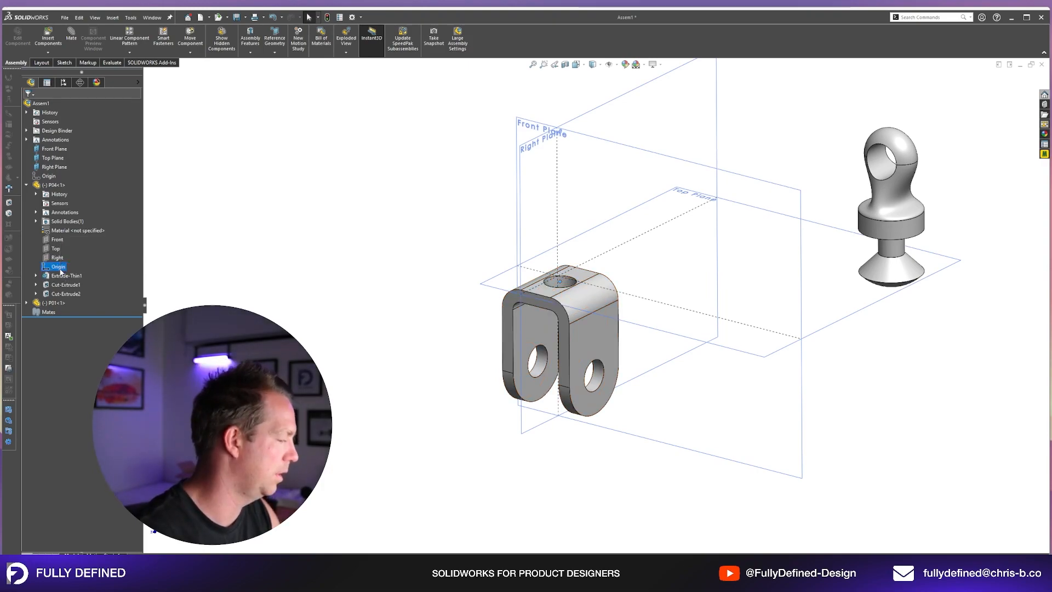
{"action": "left_click", "coordinate": [48, 176], "text": "ctrl"}
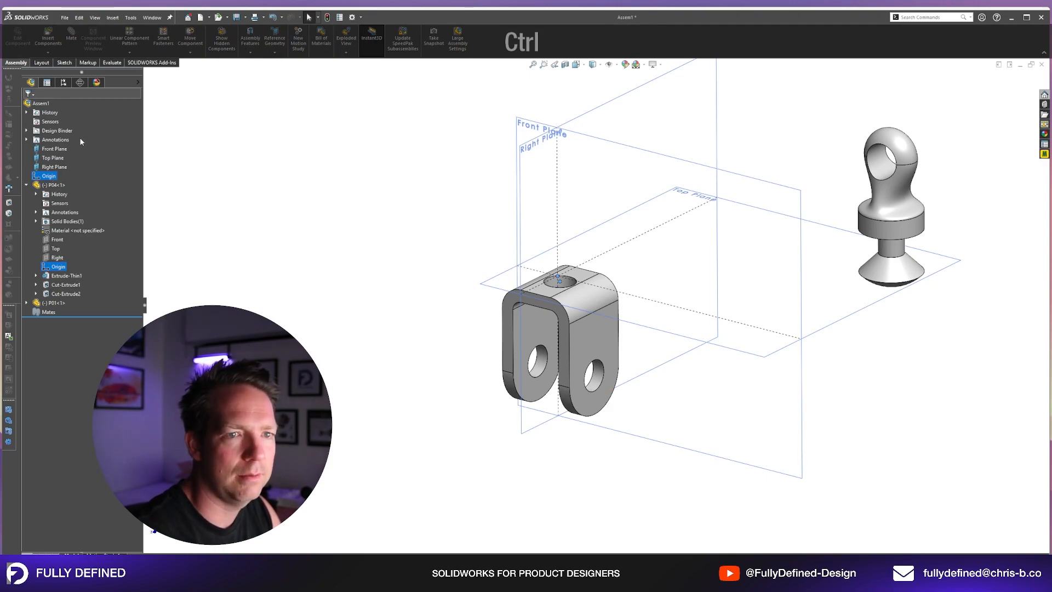
{"action": "left_click", "coordinate": [71, 37]}
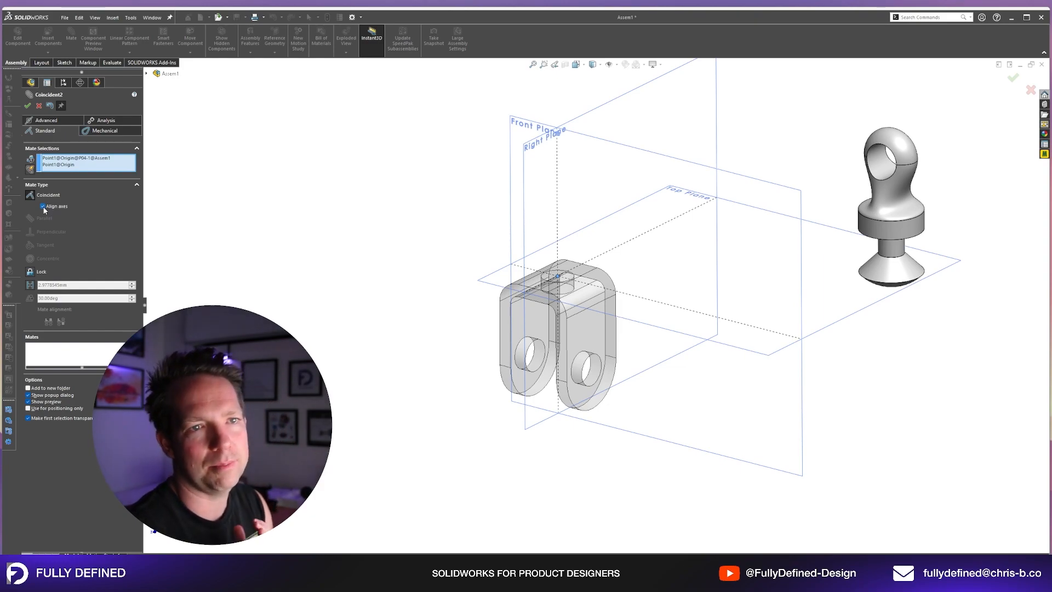
{"action": "left_click", "coordinate": [27, 105]}
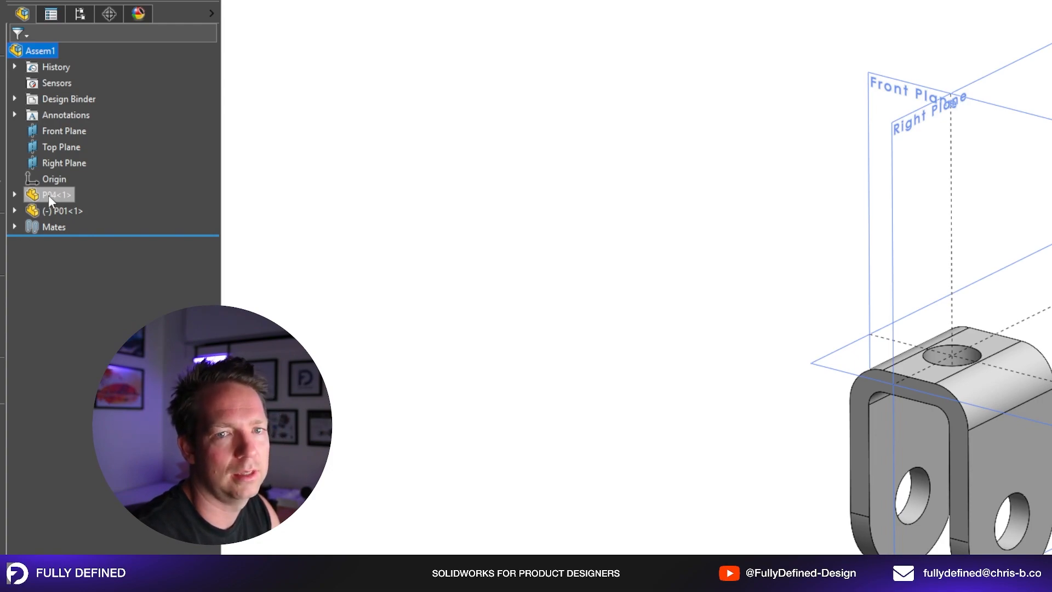
Hide the assembly's Front, Top and Right planes and move the P01 swivel closer to the P04 bracket
{"action": "left_click", "coordinate": [71, 133]}
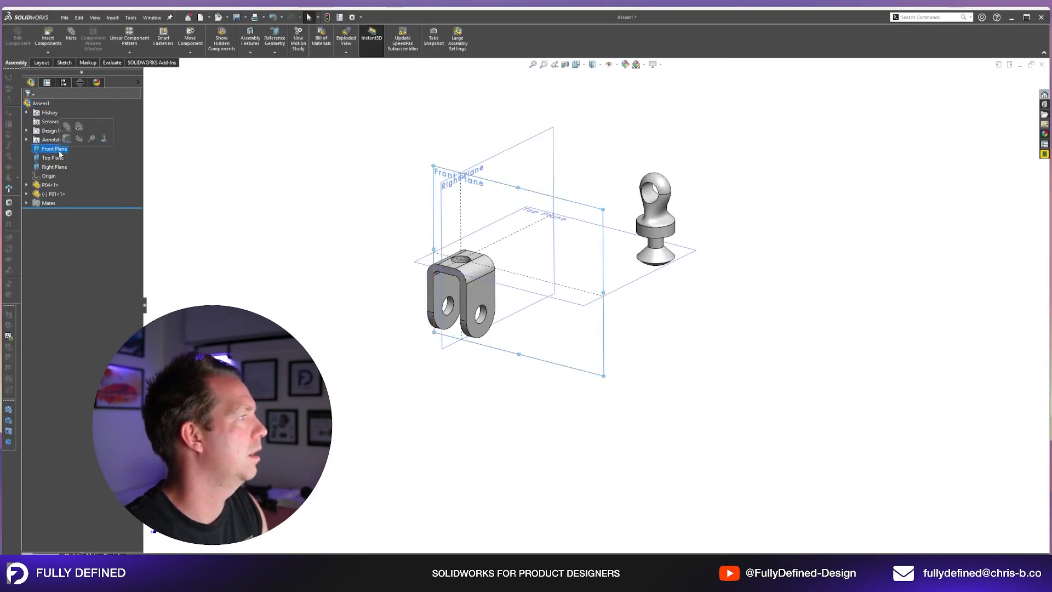
{"action": "left_click", "coordinate": [75, 148], "text": "ctrl"}
{"action": "left_click", "coordinate": [77, 164], "text": "ctrl"}
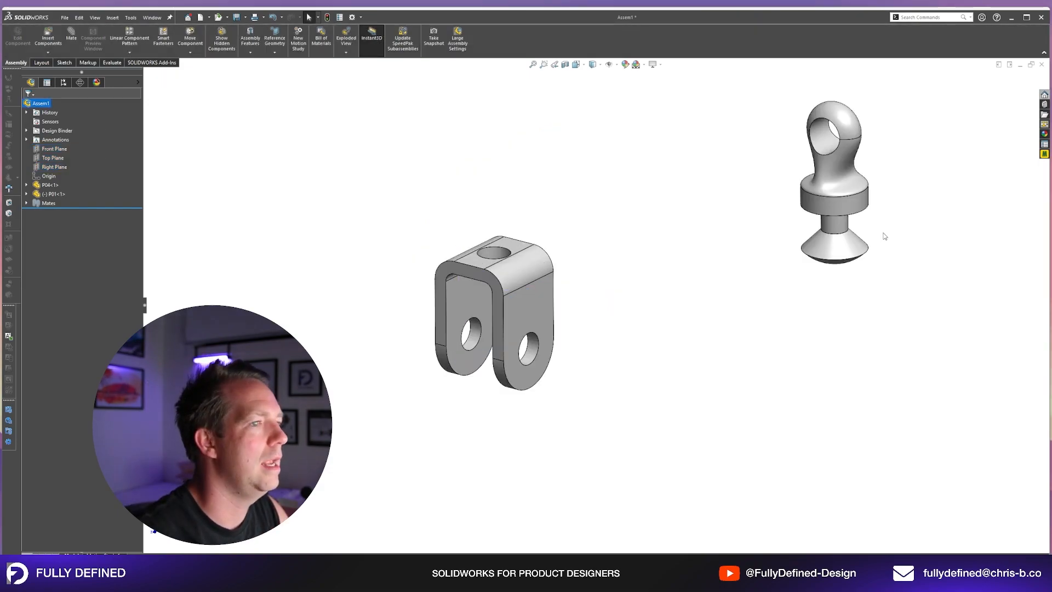
{"action": "left_click_drag", "start_coordinate": [690, 206], "coordinate": [613, 240]}
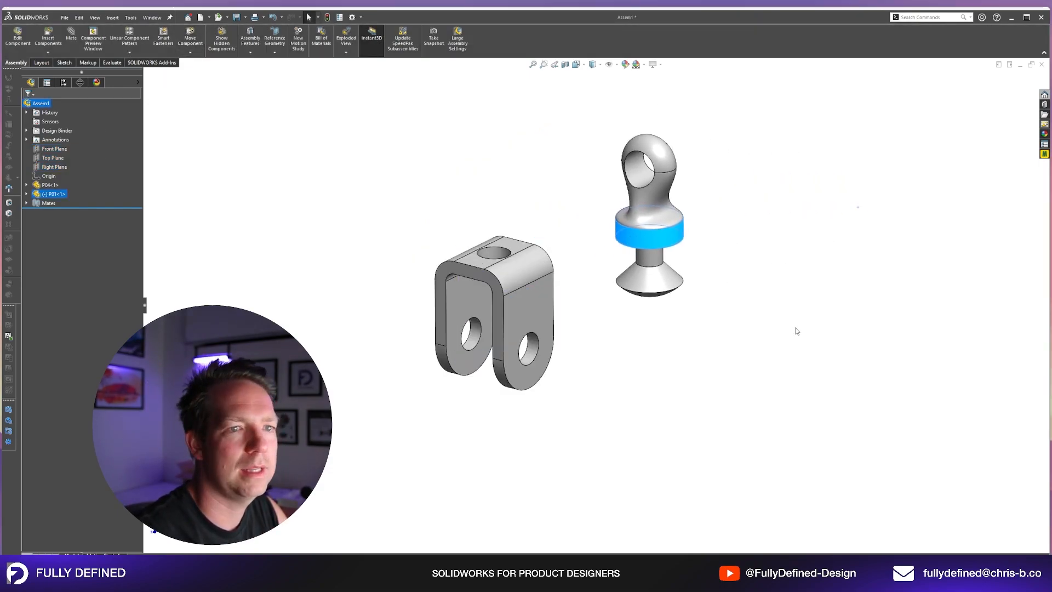
{"action": "left_click_drag", "start_coordinate": [678, 281], "coordinate": [713, 274]}
Try to mate P01's origin coincident with the assembly origin, with the axes aligned
{"action": "left_click", "coordinate": [75, 47]}
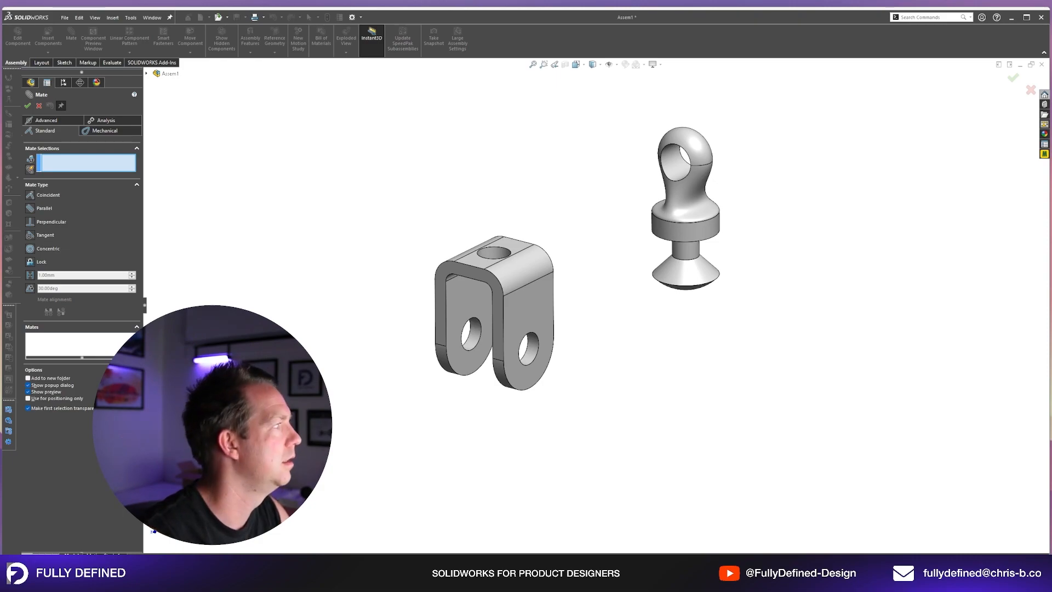
{"action": "left_click", "coordinate": [39, 106]}
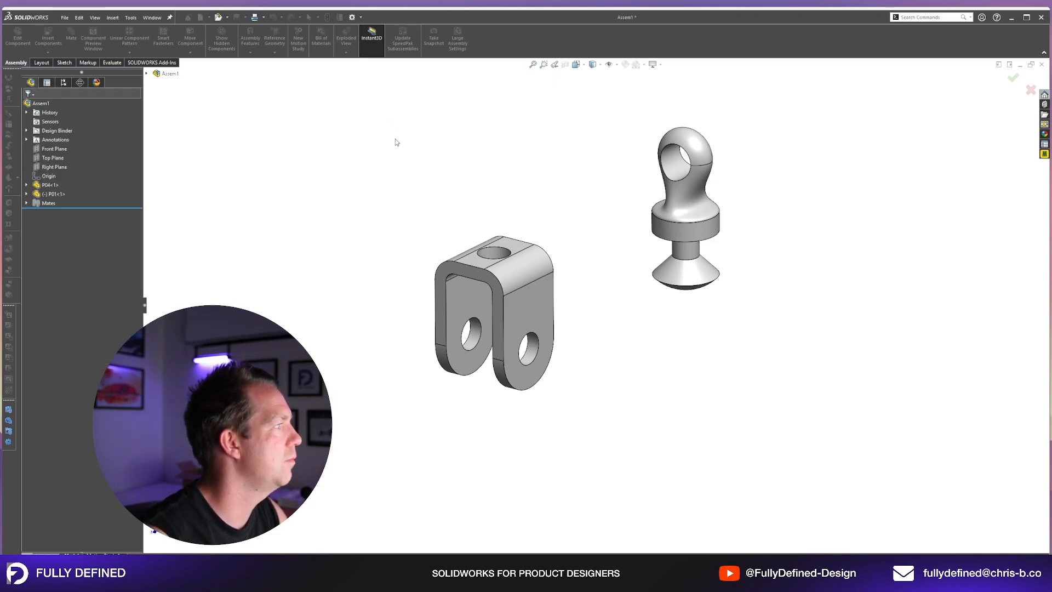
{"action": "left_click", "coordinate": [27, 195]}
{"action": "left_click", "coordinate": [58, 276]}
{"action": "left_click", "coordinate": [49, 176], "text": "ctrl"}
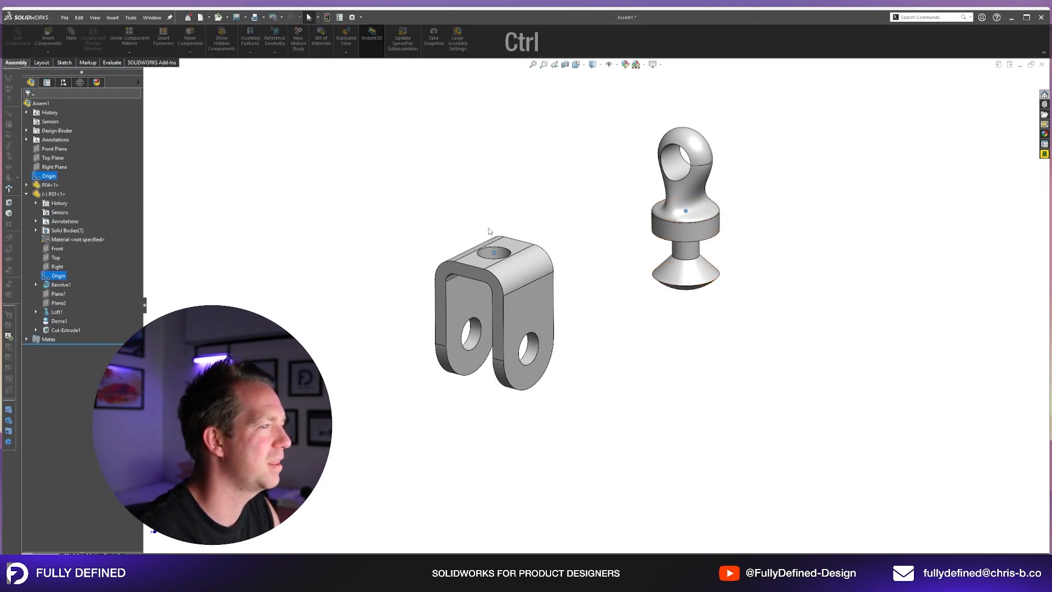
{"action": "middle_click_drag", "start_coordinate": [532, 229], "coordinate": [553, 203]}
{"action": "left_click", "coordinate": [71, 36]}
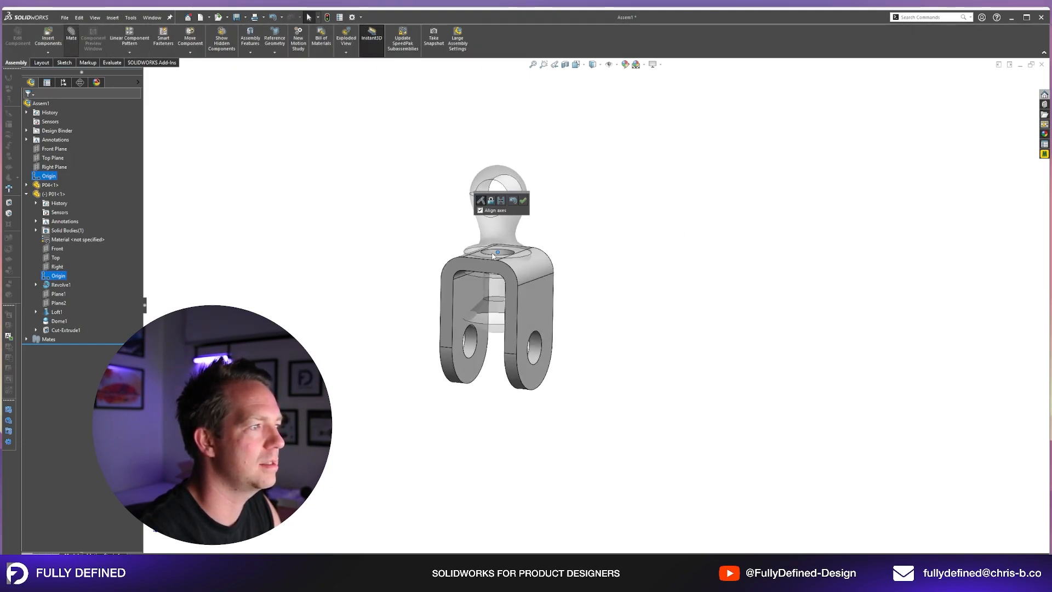
{"action": "scroll", "coordinate": [493, 256], "scroll_direction": "down", "scroll_amount": 5}
{"action": "middle_click_drag", "start_coordinate": [739, 219], "coordinate": [748, 245]}
{"action": "left_click", "coordinate": [39, 106]}
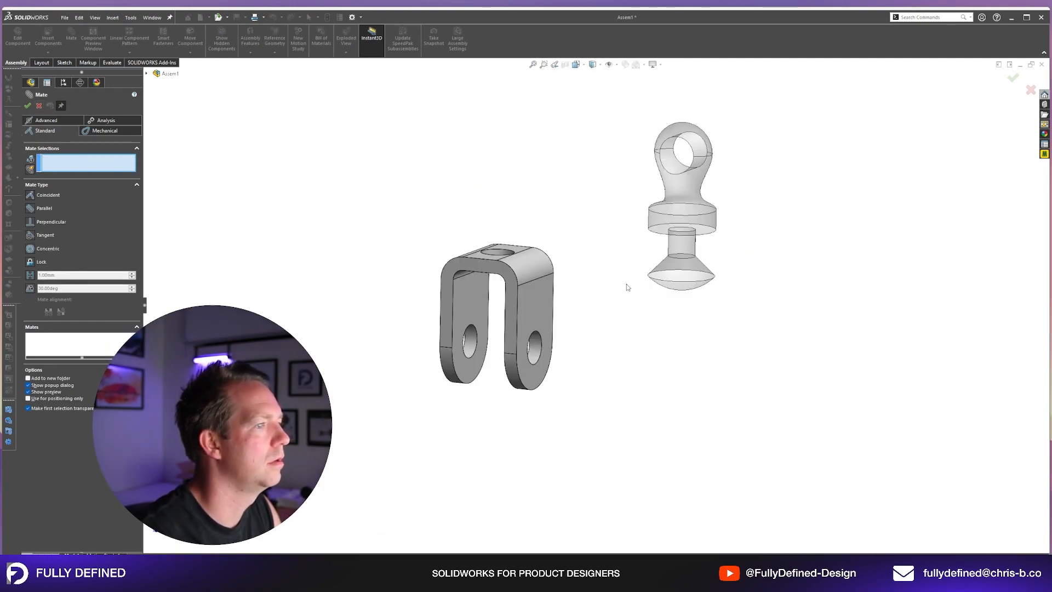
{"action": "scroll", "coordinate": [635, 290], "scroll_direction": "down", "scroll_amount": 4}
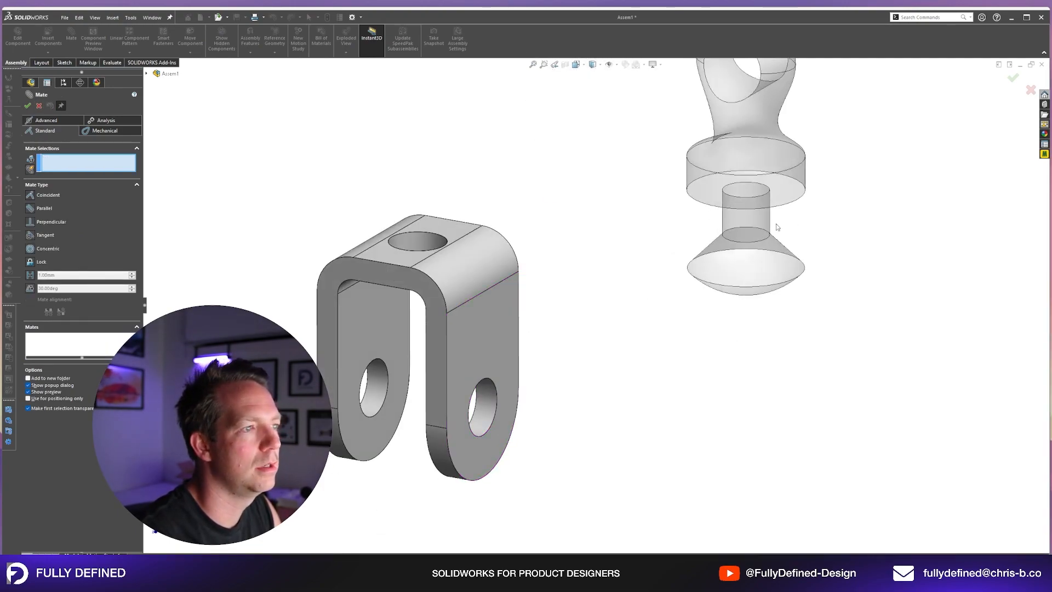
{"action": "scroll", "coordinate": [844, 233], "scroll_direction": "up", "scroll_amount": 3}
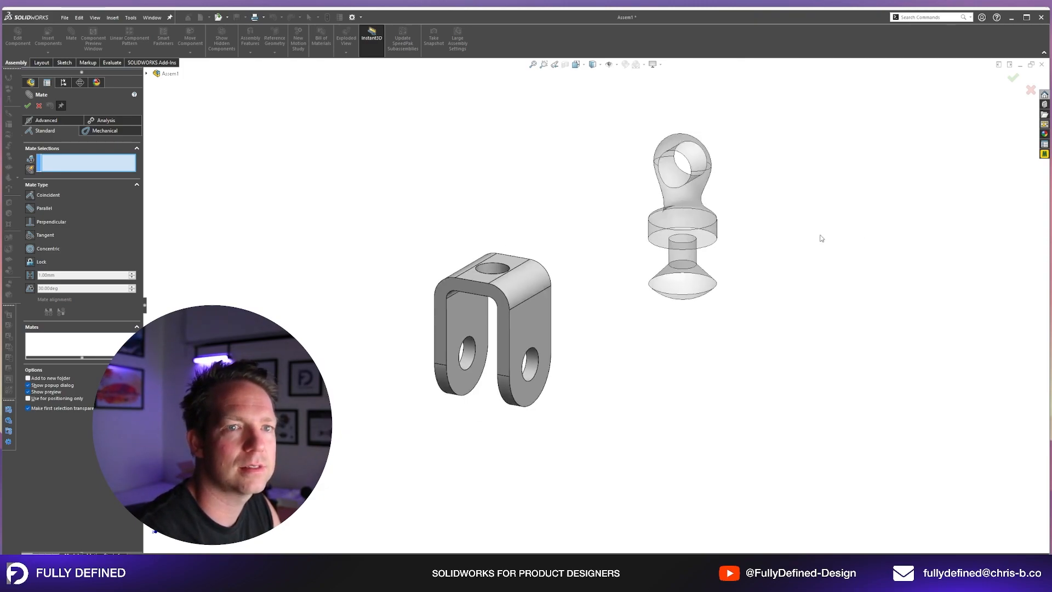
Mate P01's cylindrical neck concentric with the hole in the top of the P04 bracket
{"action": "scroll", "coordinate": [494, 262], "scroll_direction": "down", "scroll_amount": 2}
{"action": "scroll", "coordinate": [457, 258], "scroll_direction": "up", "scroll_amount": 1}
{"action": "scroll", "coordinate": [457, 258], "scroll_direction": "down", "scroll_amount": 1}
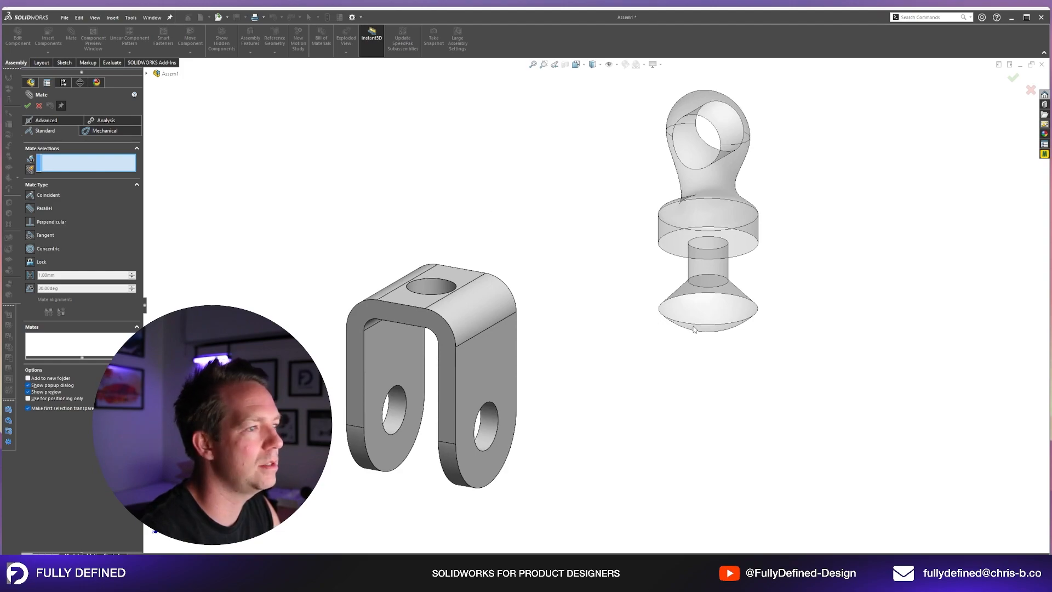
{"action": "left_click", "coordinate": [720, 268]}
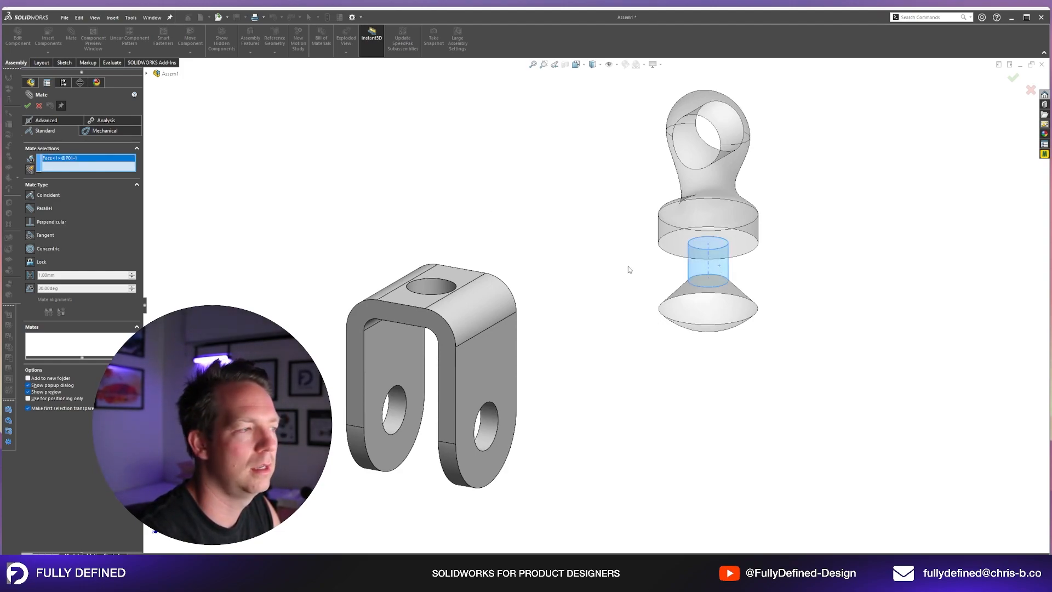
{"action": "left_click", "coordinate": [441, 289]}
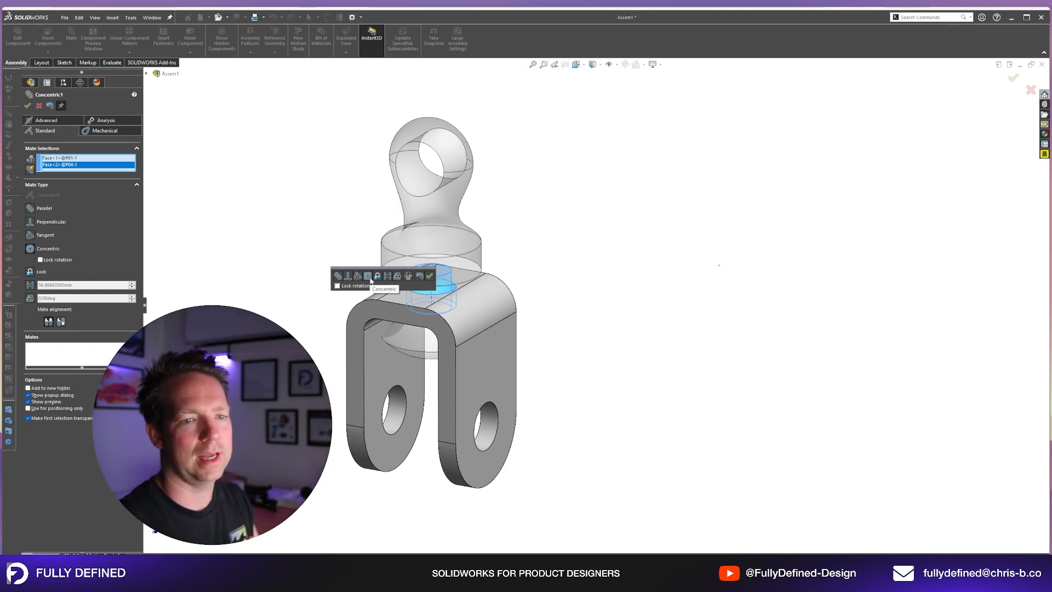
{"action": "left_click", "coordinate": [430, 276]}
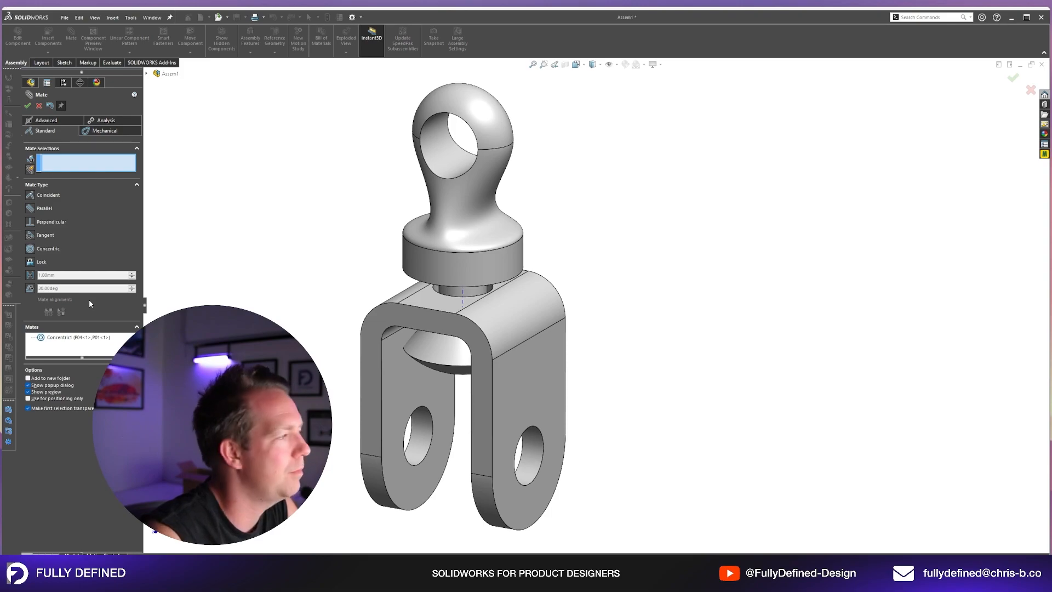
Reopen the concentric mate to review its selected faces, and test how the P01 swivel still moves in the hole
{"action": "left_click", "coordinate": [93, 338]}
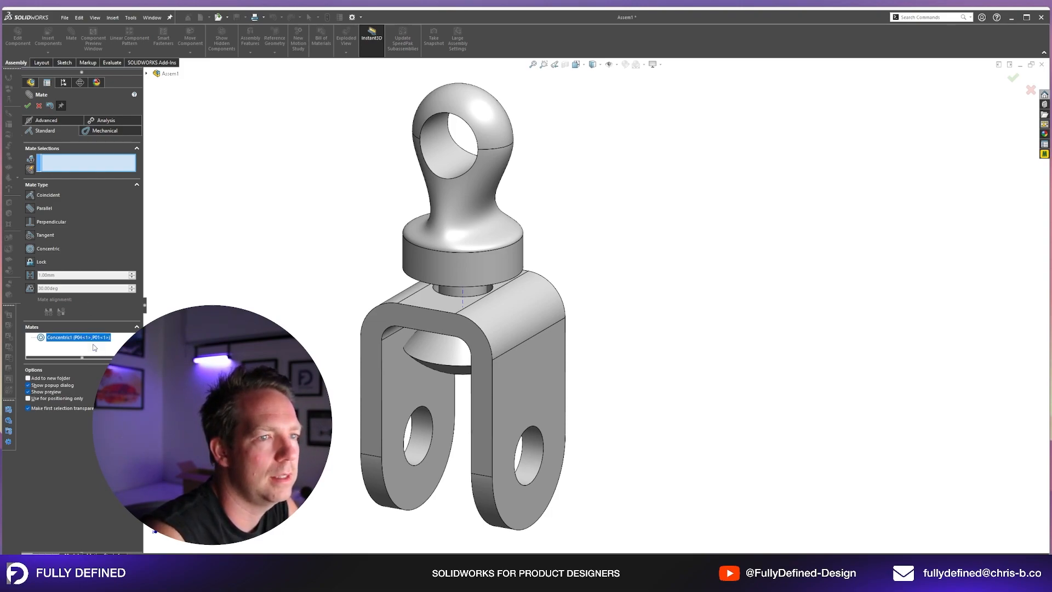
{"action": "double_click", "coordinate": [63, 338]}
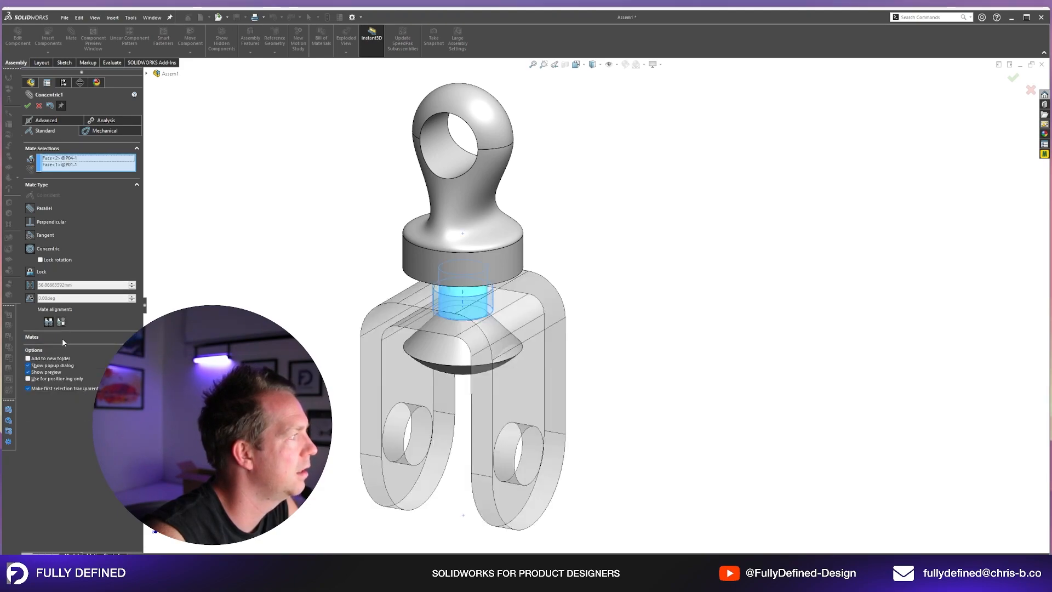
{"action": "left_click", "coordinate": [27, 105]}
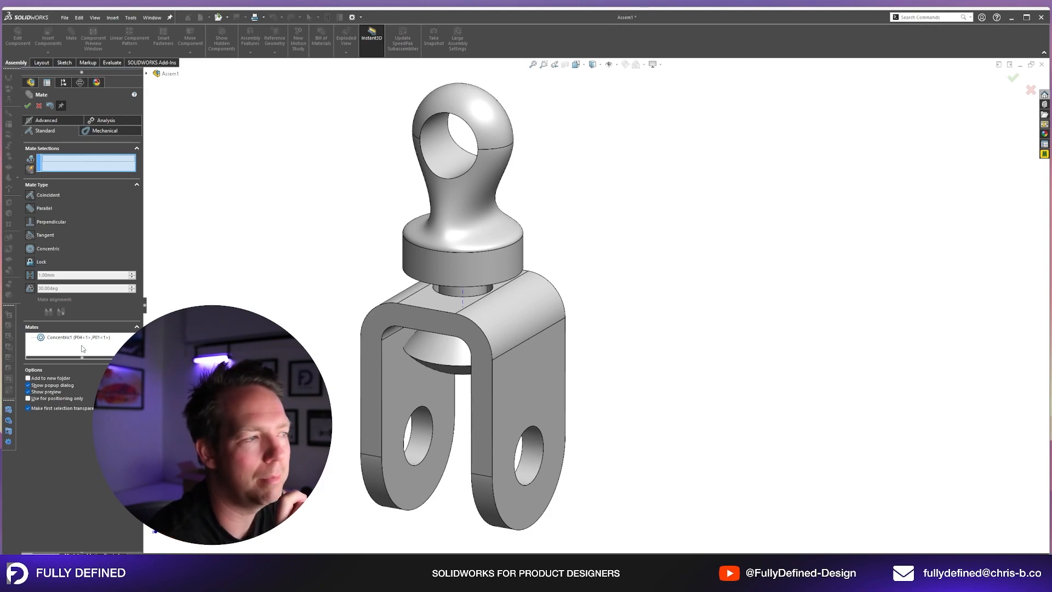
{"action": "mouse_move", "coordinate": [544, 272]}
{"action": "middle_mouse_down"}
{"action": "mouse_move", "coordinate": [564, 251]}
{"action": "mouse_move", "coordinate": [557, 260]}
{"action": "middle_mouse_up"}
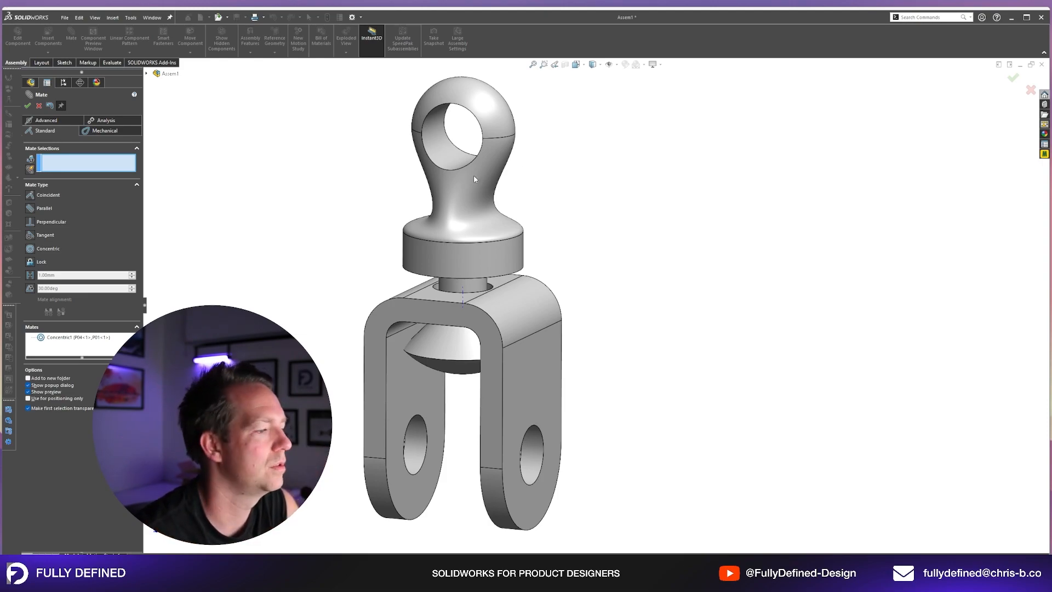
{"action": "left_click_drag", "start_coordinate": [498, 256], "coordinate": [643, 291]}
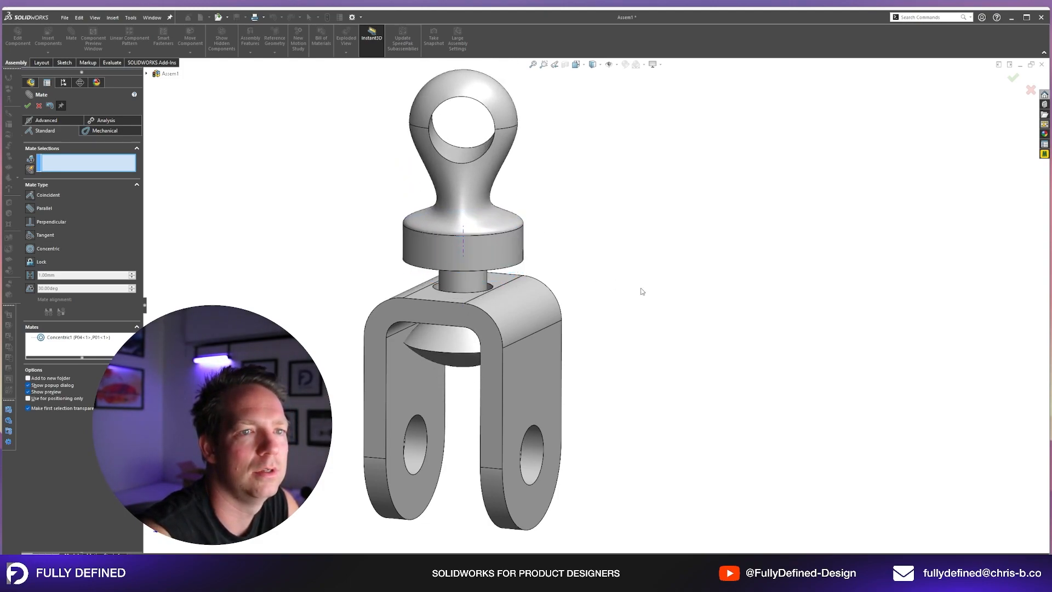
{"action": "left_click", "coordinate": [464, 303]}
{"action": "scroll", "coordinate": [427, 299], "scroll_direction": "down", "scroll_amount": 5}
{"action": "right_click", "coordinate": [70, 158]}
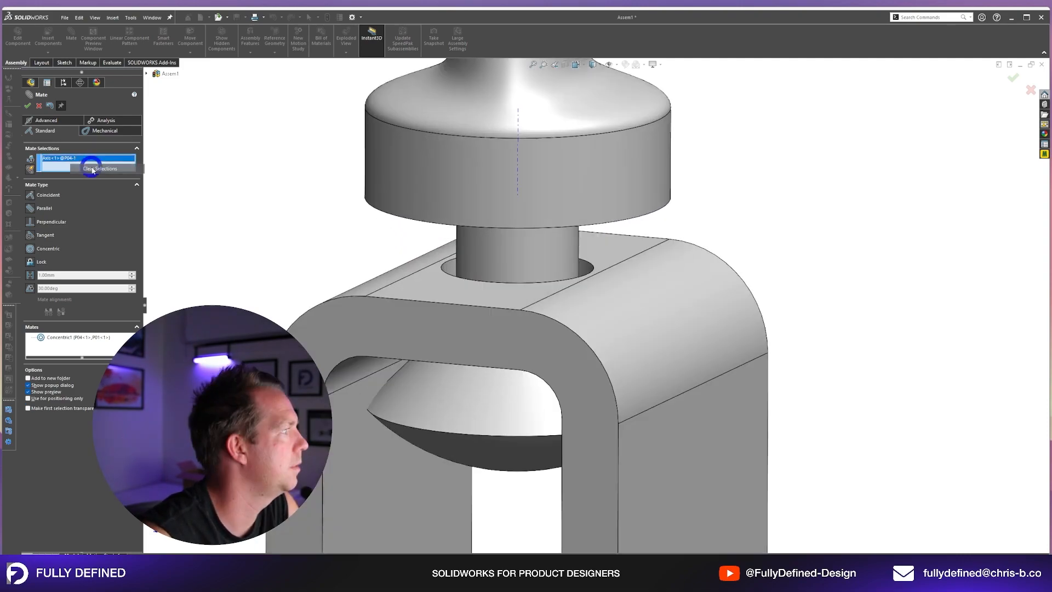
{"action": "left_click", "coordinate": [89, 168]}
Mate the underside of P01's round flange coincident with the flat top face of the P04 bracket and finish mating
{"action": "left_click", "coordinate": [422, 291]}
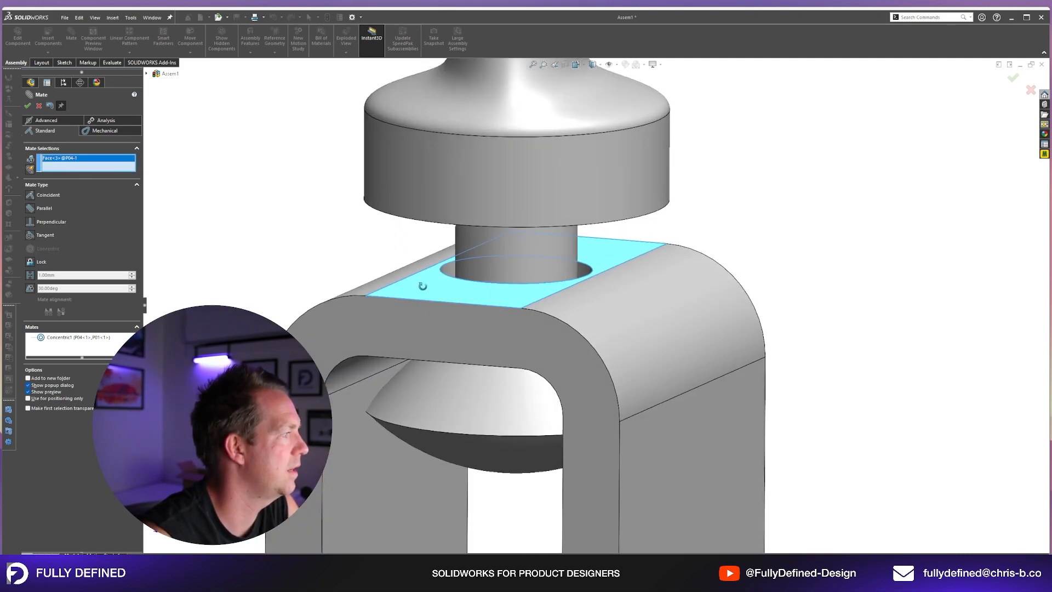
{"action": "middle_click_drag", "start_coordinate": [423, 285], "coordinate": [426, 228]}
{"action": "left_click", "coordinate": [425, 238]}
{"action": "middle_click_drag", "start_coordinate": [609, 271], "coordinate": [633, 316]}
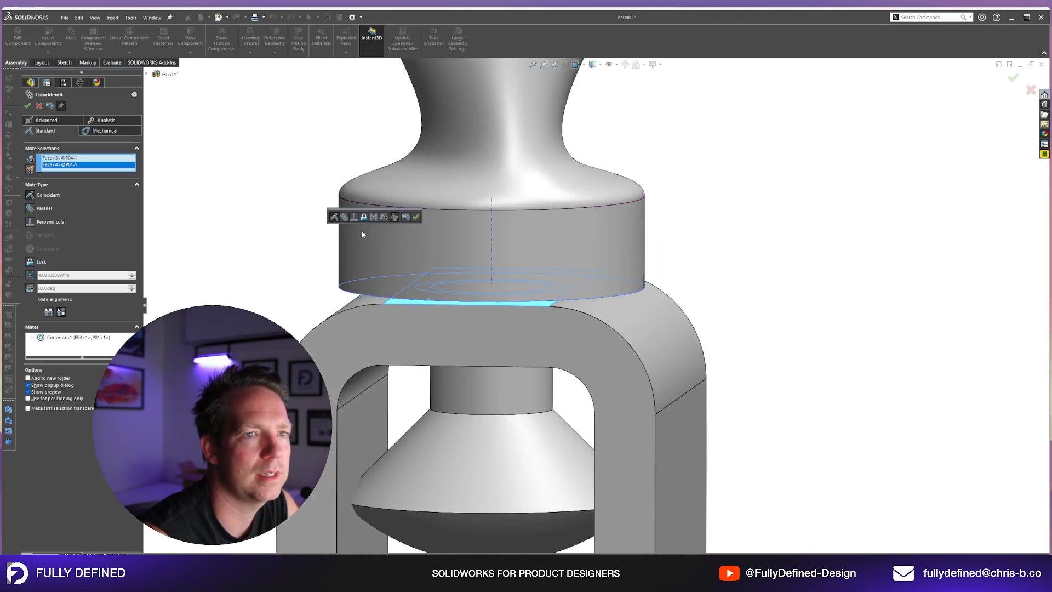
{"action": "left_click", "coordinate": [416, 217]}
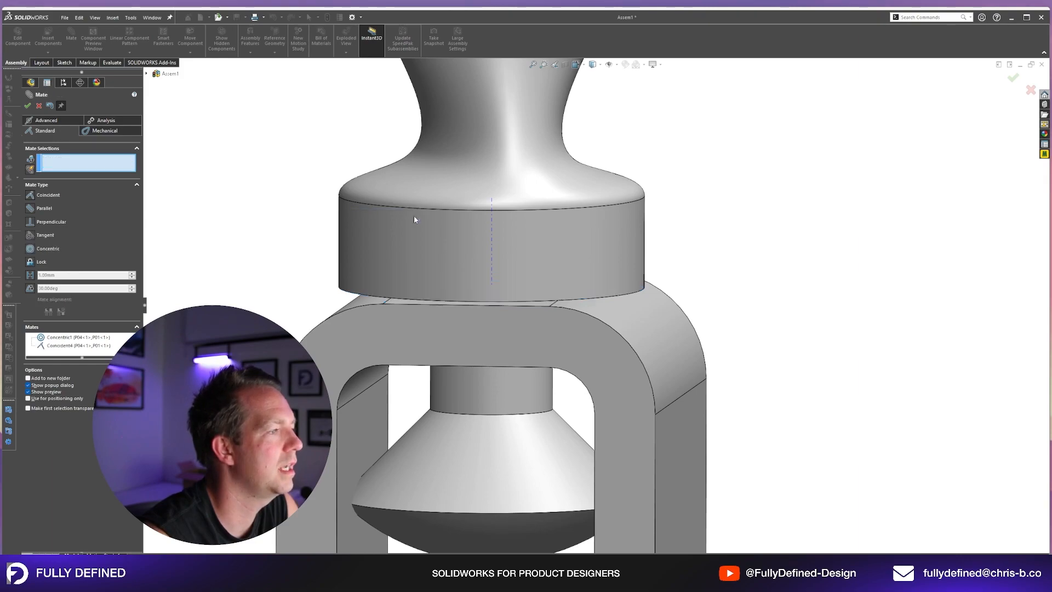
{"action": "scroll", "coordinate": [663, 347], "scroll_direction": "up", "scroll_amount": 5}
{"action": "middle_click_drag", "start_coordinate": [663, 348], "coordinate": [652, 328]}
{"action": "scroll", "coordinate": [558, 320], "scroll_direction": "down", "scroll_amount": 4}
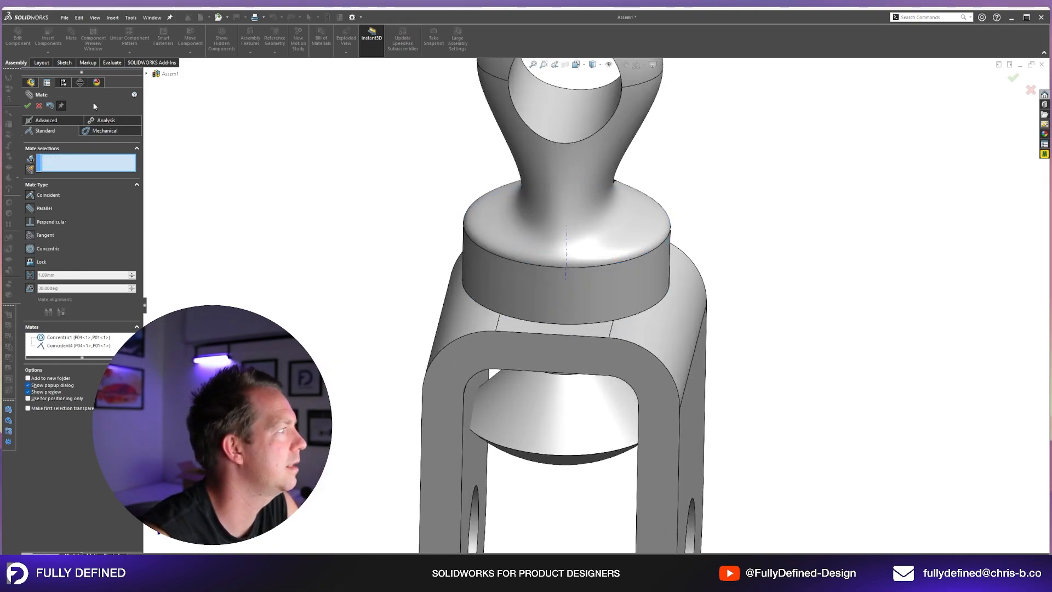
{"action": "left_click", "coordinate": [28, 105]}
{"action": "scroll", "coordinate": [339, 296], "scroll_direction": "up", "scroll_amount": 3}
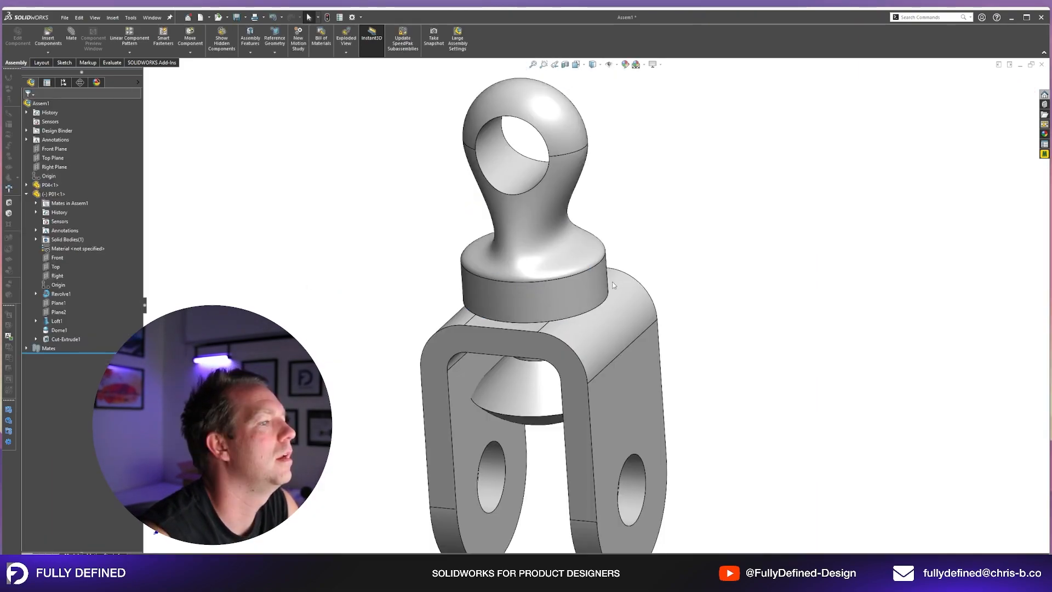
Rotate the P01 swivel about the bracket's hole axis to test its remaining freedom of movement
{"action": "left_click_drag", "start_coordinate": [570, 290], "coordinate": [620, 272]}
{"action": "left_click", "coordinate": [651, 258]}
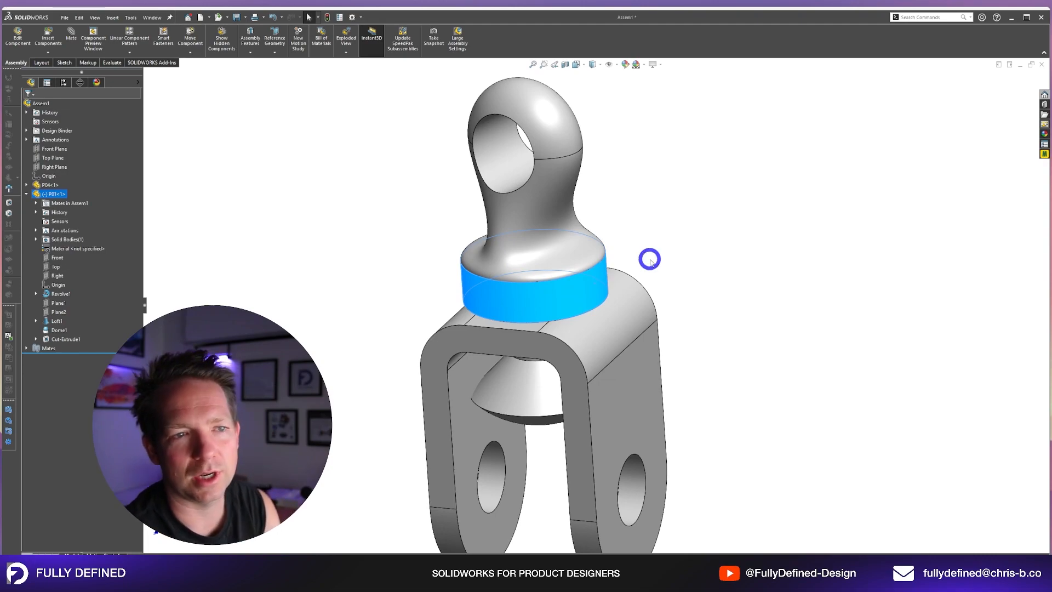
{"action": "mouse_move", "coordinate": [658, 307]}
{"action": "middle_mouse_down"}
{"action": "mouse_move", "coordinate": [710, 236]}
{"action": "mouse_move", "coordinate": [656, 300]}
{"action": "middle_mouse_up"}
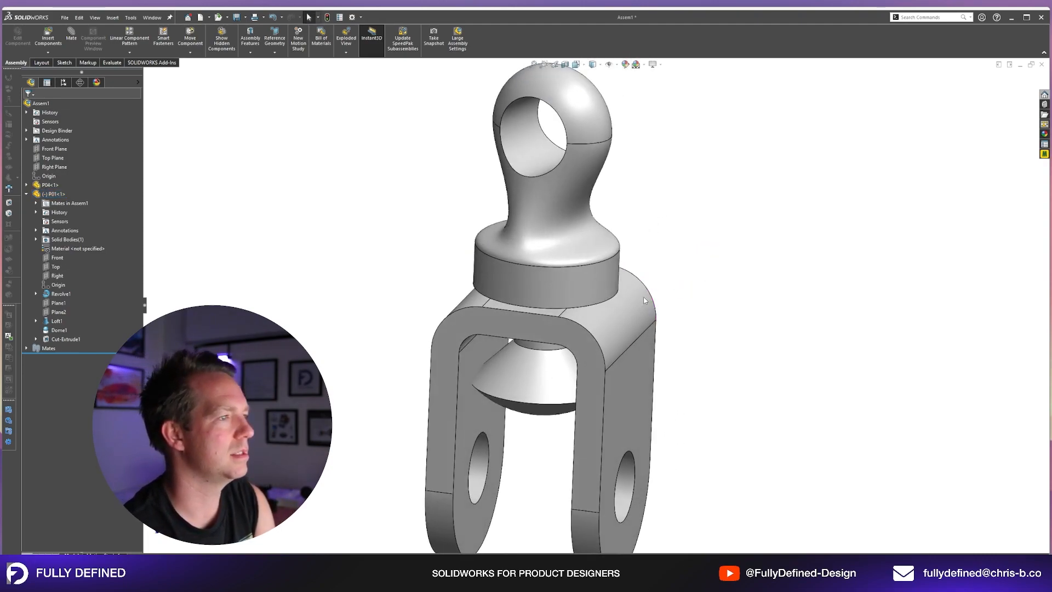
{"action": "left_click", "coordinate": [589, 294]}
{"action": "mouse_move", "coordinate": [589, 296]}
{"action": "left_mouse_down"}
{"action": "mouse_move", "coordinate": [614, 282]}
{"action": "mouse_move", "coordinate": [579, 282]}
{"action": "left_mouse_up"}
{"action": "left_click_drag", "start_coordinate": [565, 240], "coordinate": [581, 231]}
{"action": "left_click", "coordinate": [624, 418]}
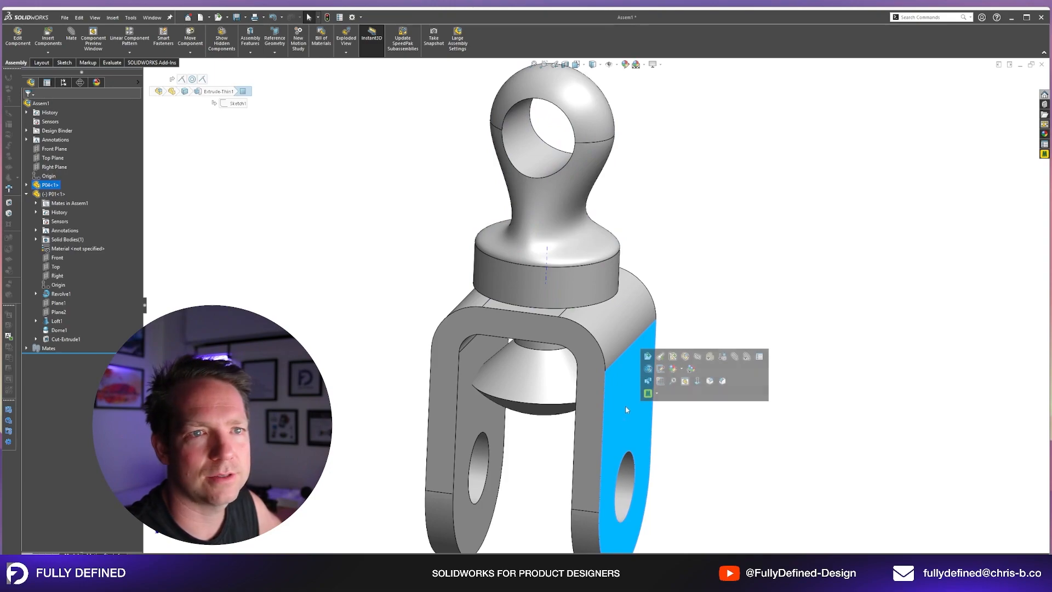
{"action": "key", "text": "Escape"}
Try to mate the inner face of P01's eye hole to the outer side face of the P04 bracket
{"action": "left_click", "coordinate": [71, 35]}
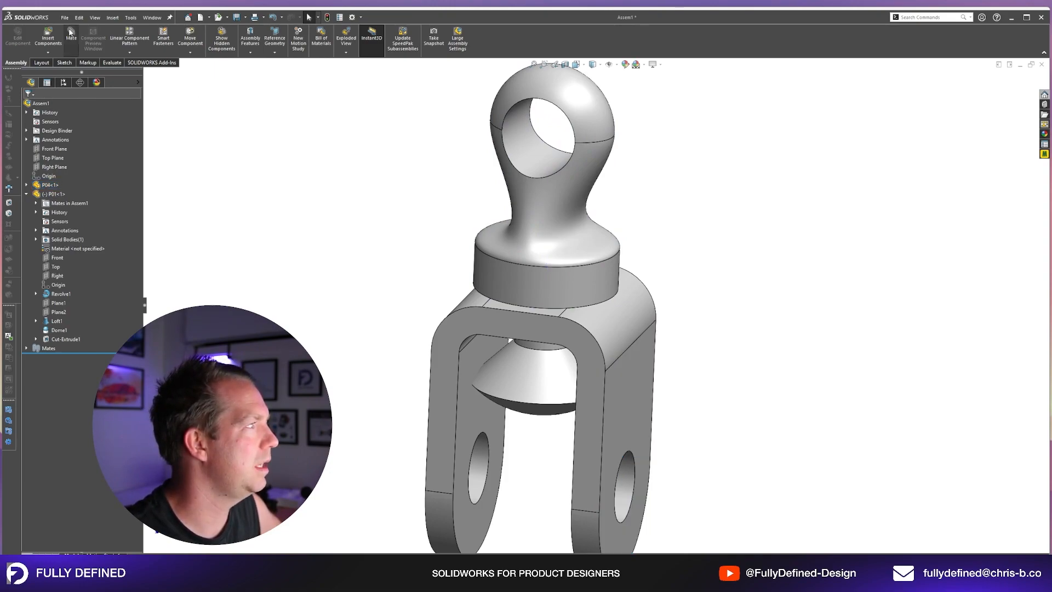
{"action": "left_click", "coordinate": [545, 161]}
{"action": "left_click", "coordinate": [636, 363]}
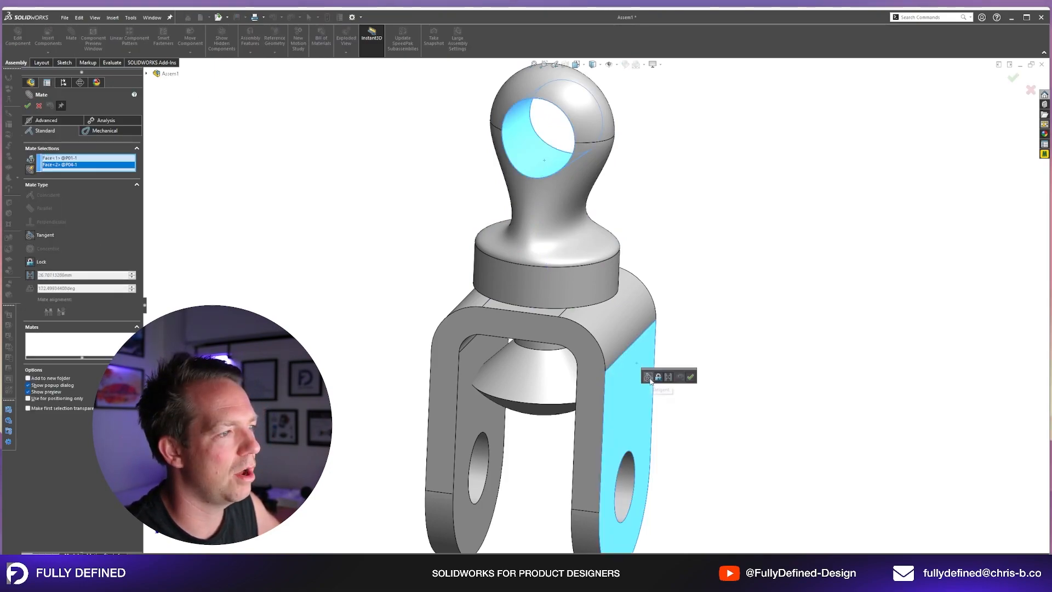
{"action": "left_click", "coordinate": [39, 105]}
{"action": "left_click", "coordinate": [481, 257]}
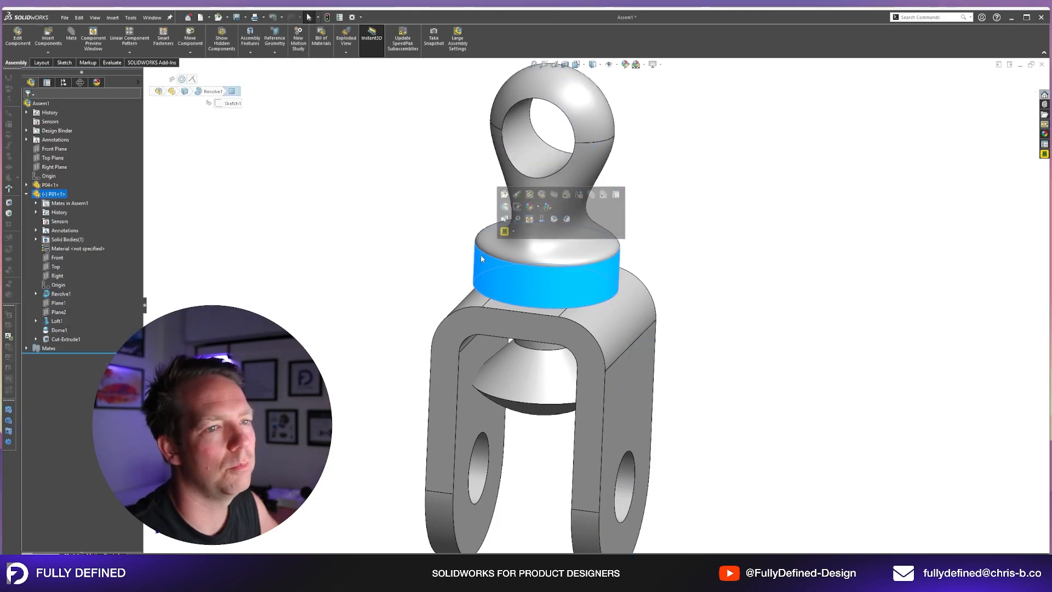
{"action": "left_click", "coordinate": [386, 260]}
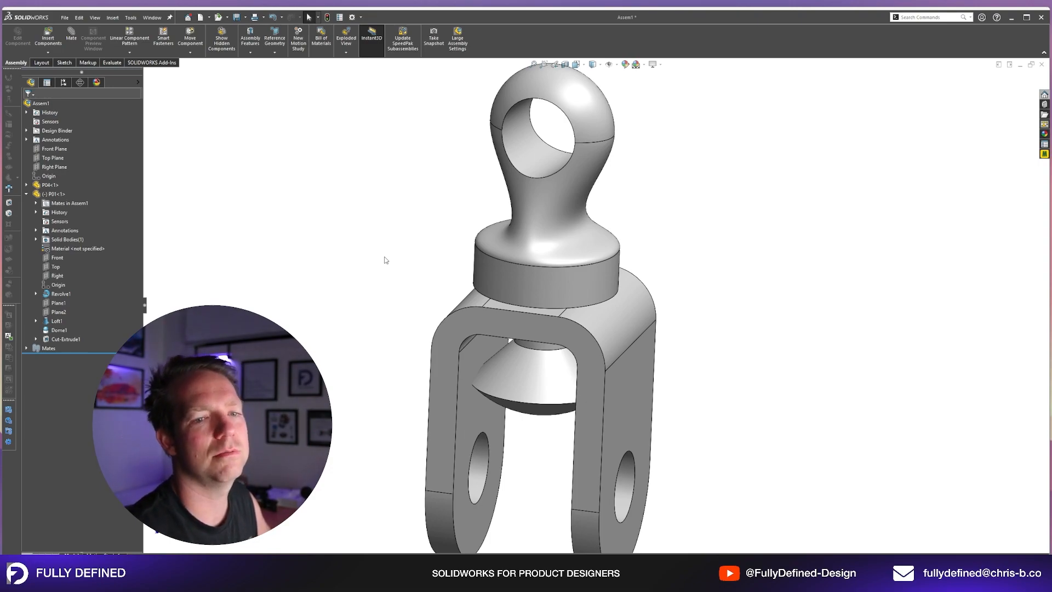
Turn the P01 swivel on the bracket and examine its eye hole's orientation relative to P04's legs
{"action": "middle_click_drag", "start_coordinate": [546, 337], "coordinate": [615, 347]}
{"action": "scroll", "coordinate": [615, 347], "scroll_direction": "up", "scroll_amount": 1}
{"action": "key", "text": "space"}
{"action": "left_click", "coordinate": [693, 278]}
{"action": "left_click", "coordinate": [606, 223]}
{"action": "mouse_move", "coordinate": [587, 225]}
{"action": "left_mouse_down"}
{"action": "mouse_move", "coordinate": [604, 223]}
{"action": "mouse_move", "coordinate": [592, 227]}
{"action": "left_mouse_up"}
{"action": "left_click_drag", "start_coordinate": [606, 231], "coordinate": [584, 226]}
{"action": "left_click", "coordinate": [704, 254]}
{"action": "middle_click_drag", "start_coordinate": [666, 192], "coordinate": [634, 255]}
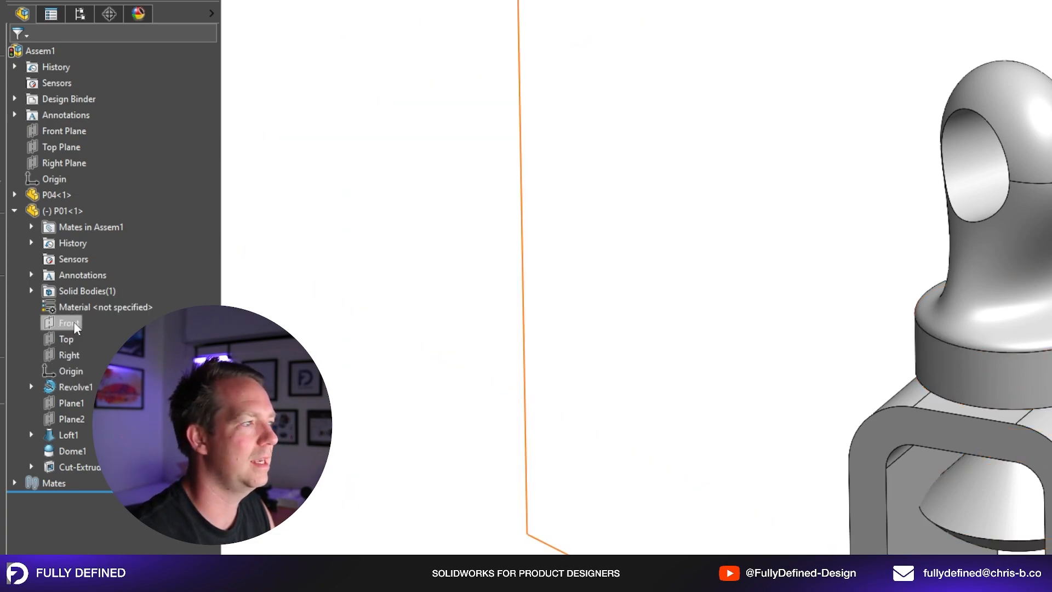
Mate P01's Right plane coincident with the assembly's Right Plane and test whether P01 can still be moved
{"action": "left_click", "coordinate": [66, 355]}
{"action": "middle_click_drag", "start_coordinate": [371, 376], "coordinate": [950, 298]}
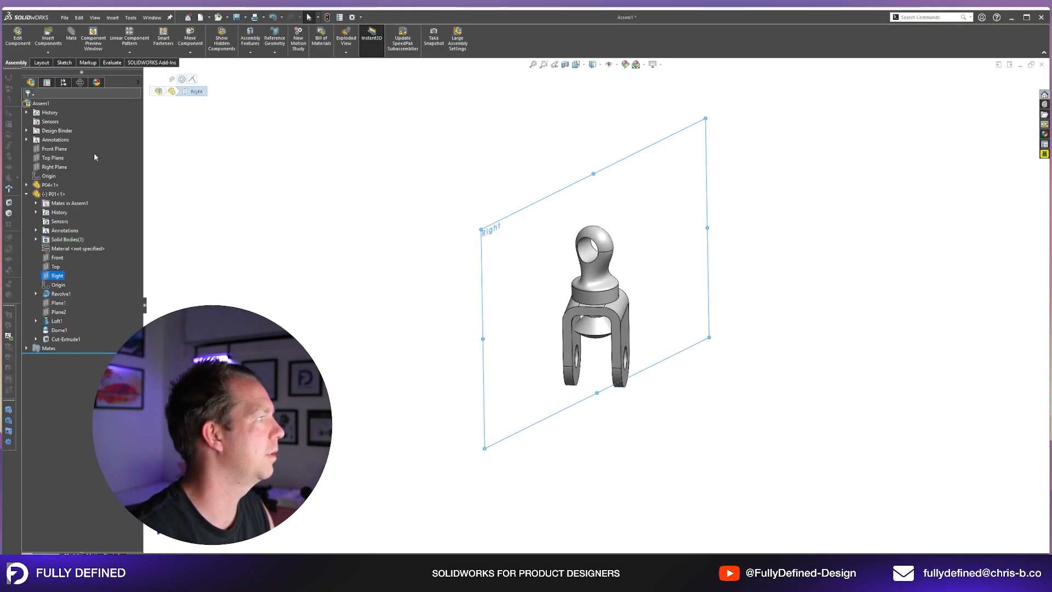
{"action": "key", "text": "ctrl"}
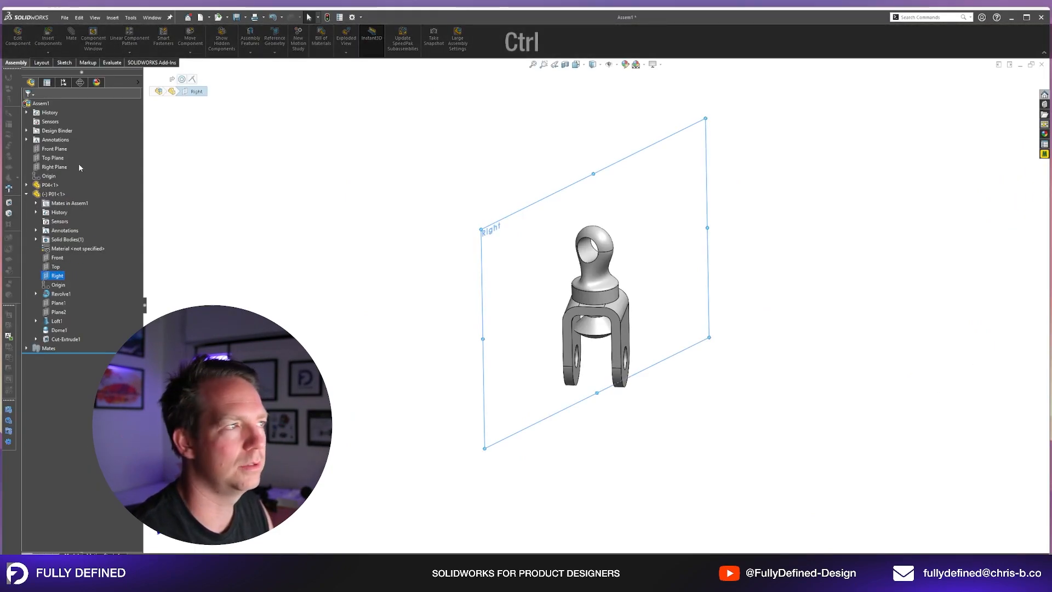
{"action": "left_click", "coordinate": [54, 167], "text": "ctrl"}
{"action": "middle_click_drag", "start_coordinate": [739, 236], "coordinate": [747, 395]}
{"action": "left_click", "coordinate": [70, 40]}
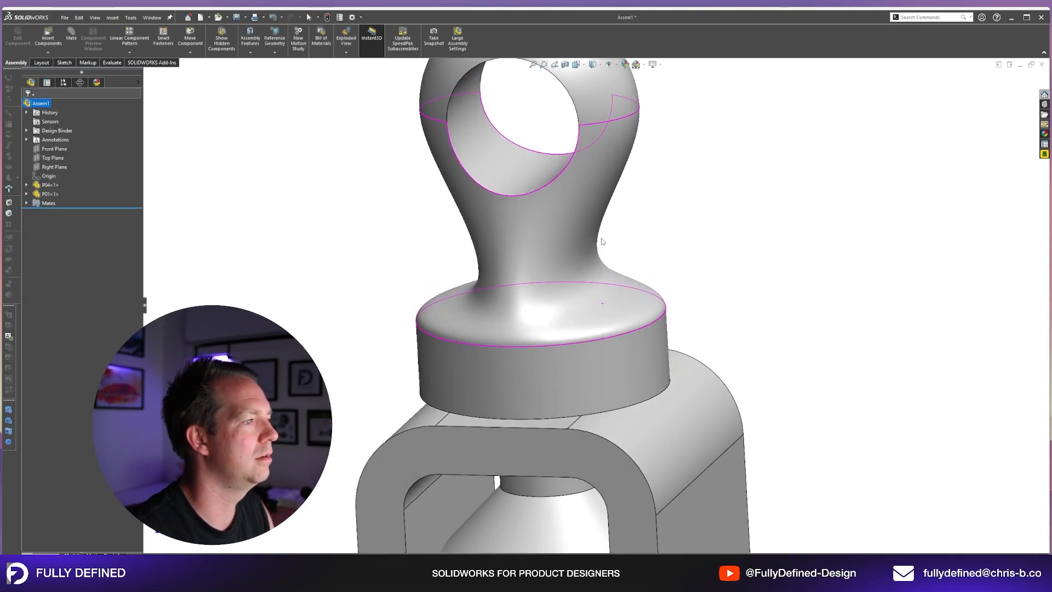
{"action": "left_click", "coordinate": [603, 242]}
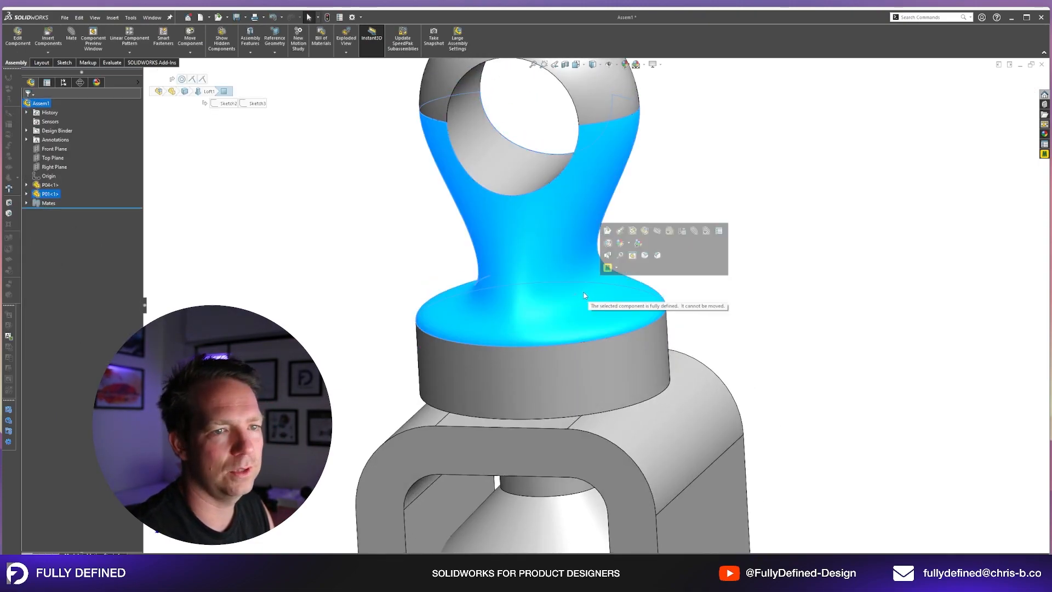
{"action": "left_click", "coordinate": [785, 322]}
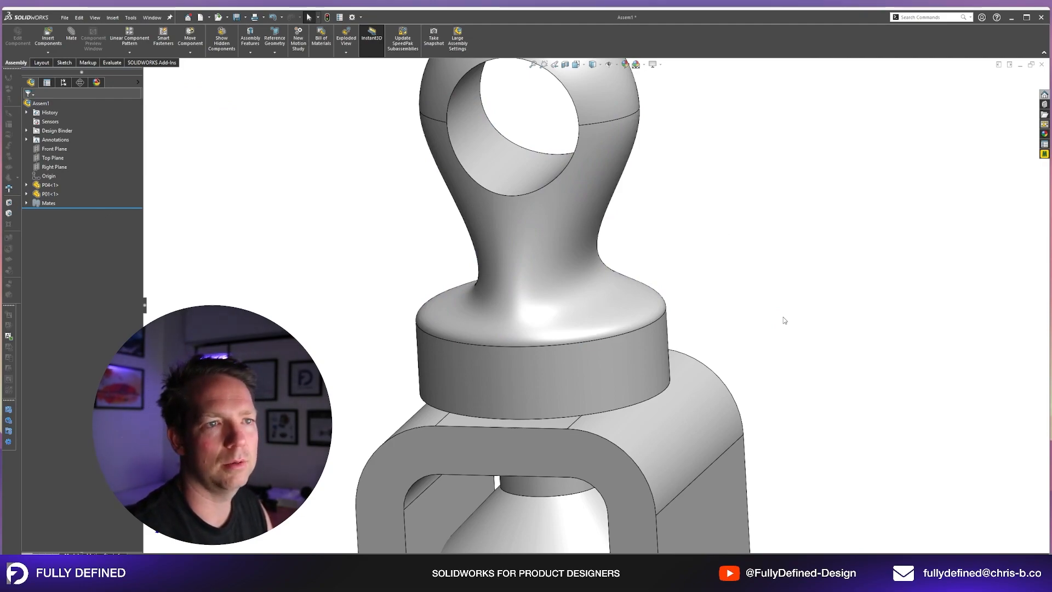
Save the assembly as GA01 in the Recorded Pulley Parts folder
{"action": "key", "text": "f"}
{"action": "key", "text": "ctrl+s"}
{"action": "type", "text": "GA01"}
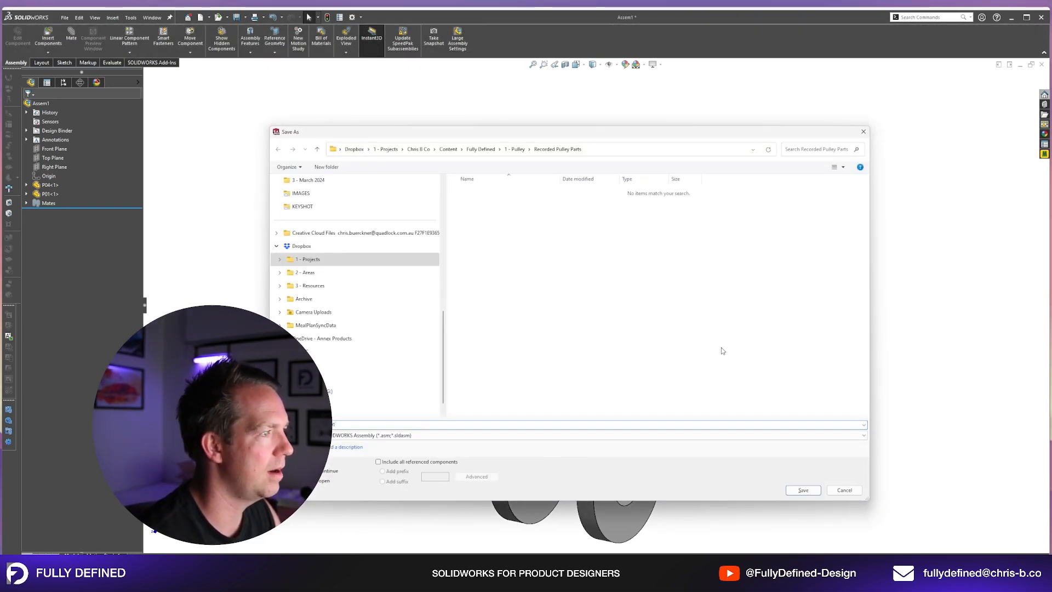
{"action": "key", "text": "Return"}
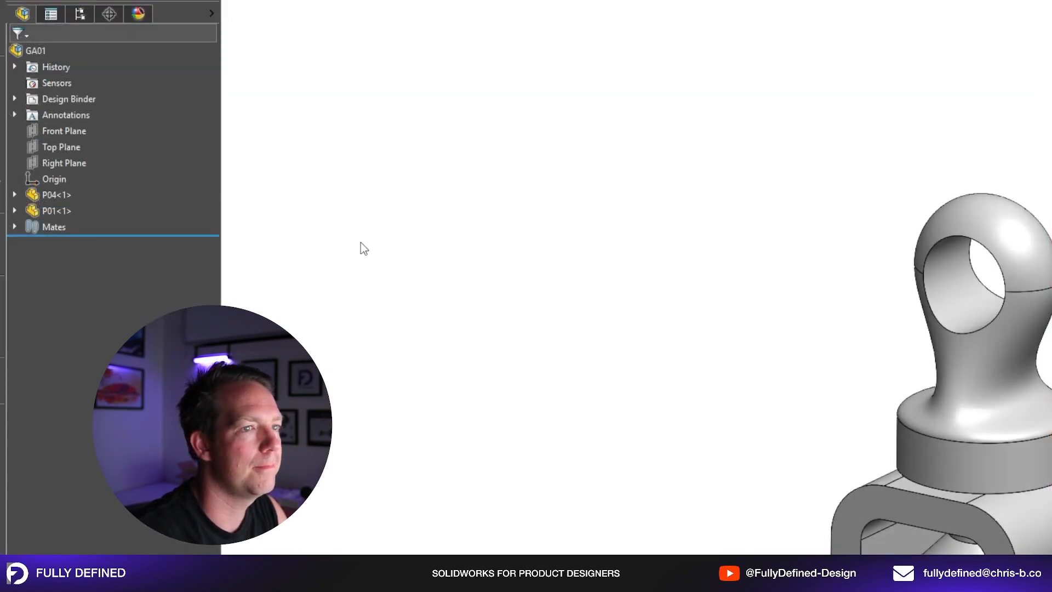
Expand the assembly's mates and review P04's origin mate and P01's Right Plane mate
{"action": "left_click", "coordinate": [15, 227]}
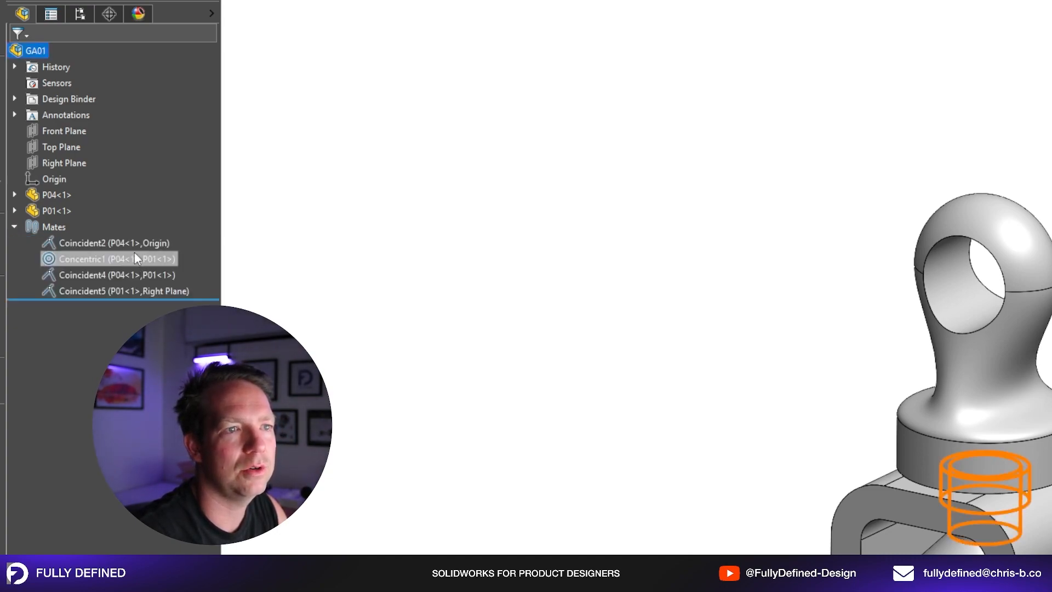
{"action": "left_click", "coordinate": [120, 245]}
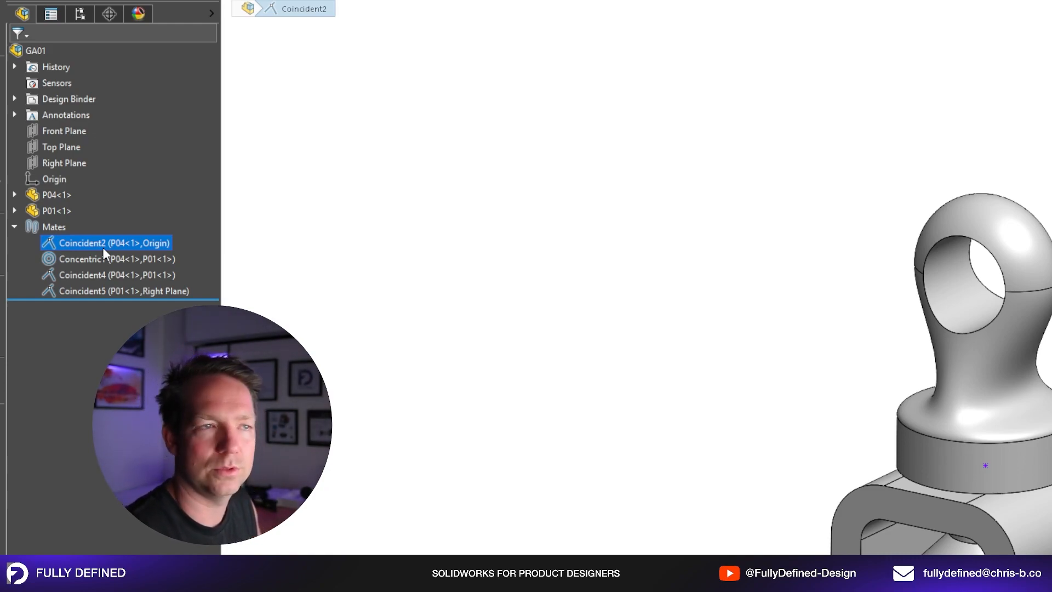
{"action": "left_click", "coordinate": [91, 291]}
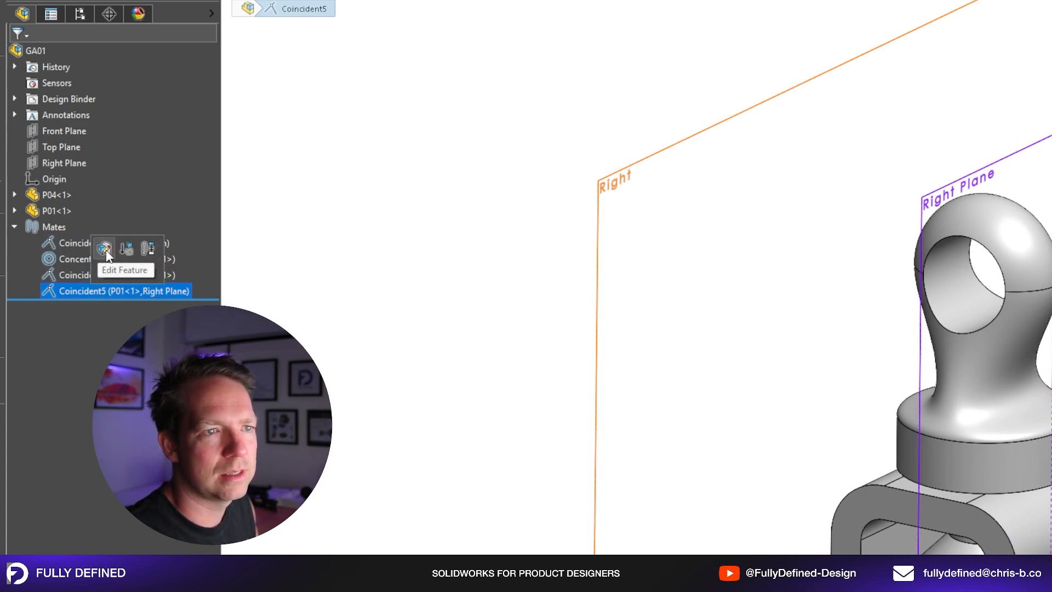
{"action": "right_click", "coordinate": [121, 290]}
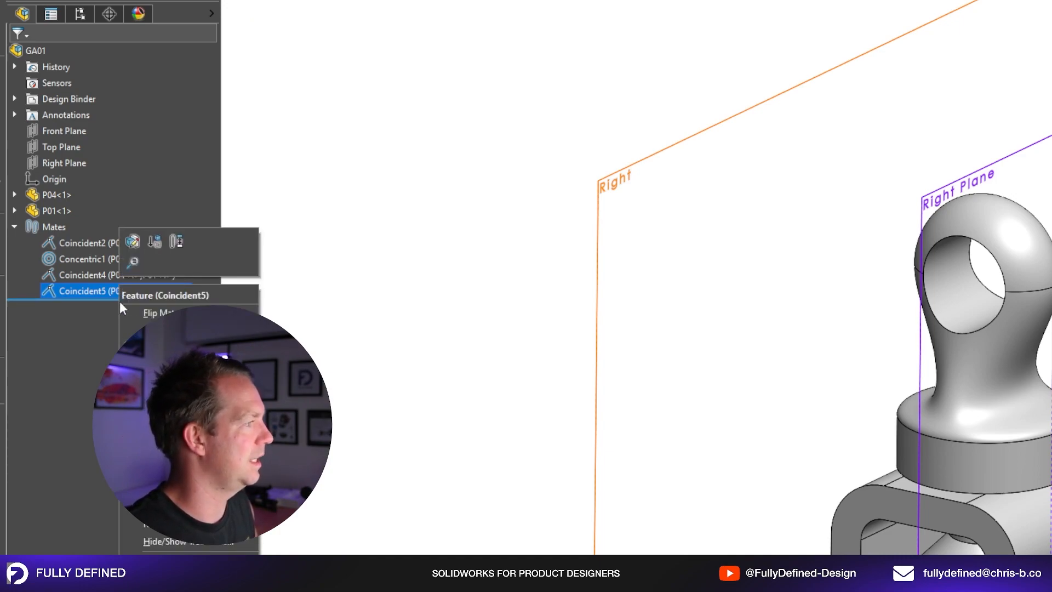
{"action": "key", "text": "Escape"}
{"action": "left_click", "coordinate": [390, 327]}
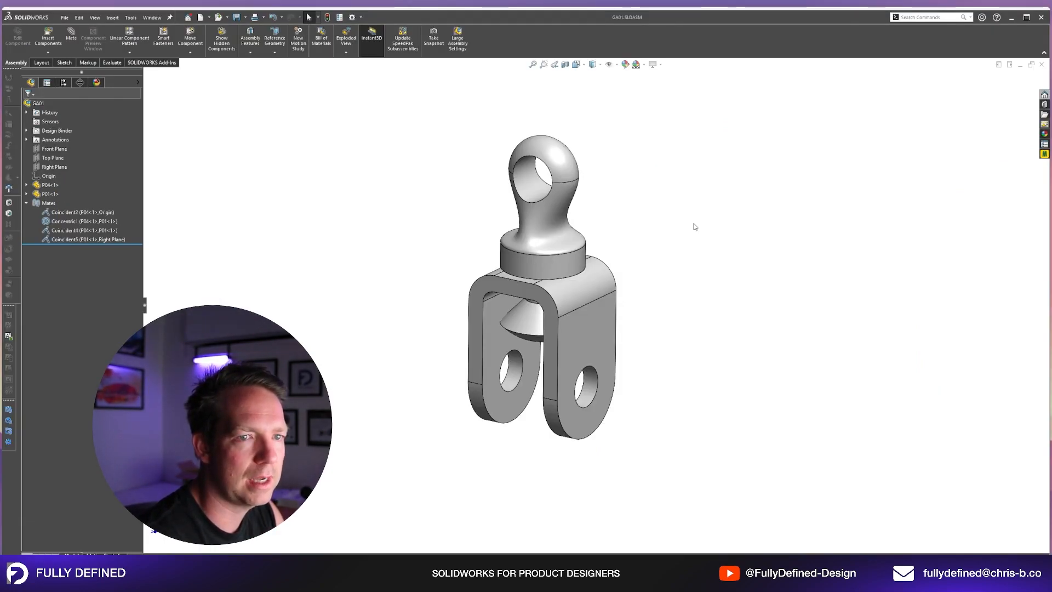
Insert part P02 into the assembly and place it loose beside the P04 bracket
{"action": "left_click", "coordinate": [47, 34]}
{"action": "left_click", "coordinate": [43, 195]}
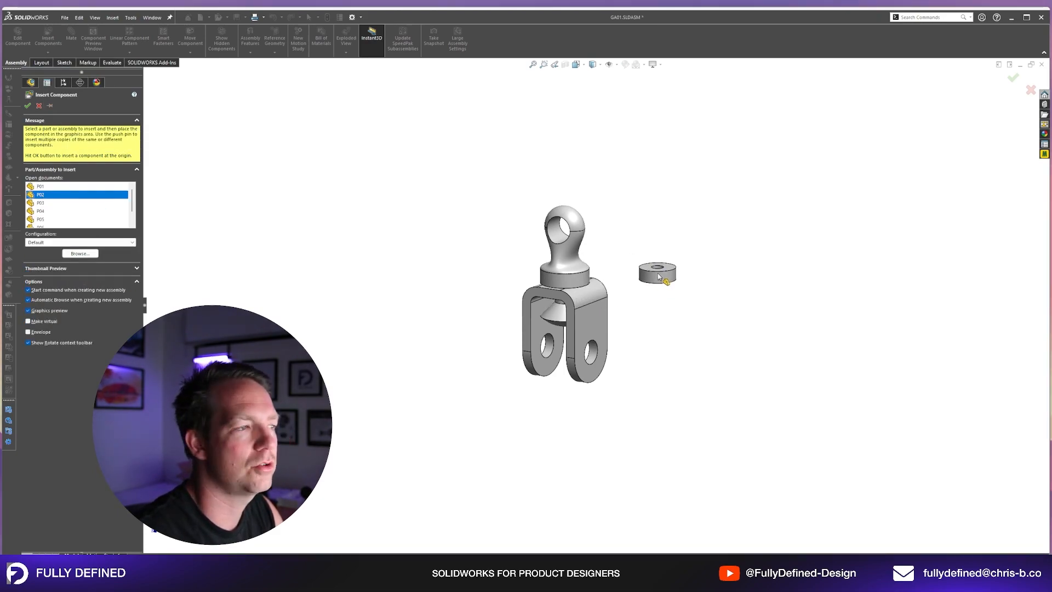
{"action": "left_click", "coordinate": [660, 276]}
Keep the Insert Components command open for multiple insertions and place parts P03 and P05 beside the bracket
{"action": "left_click", "coordinate": [55, 39]}
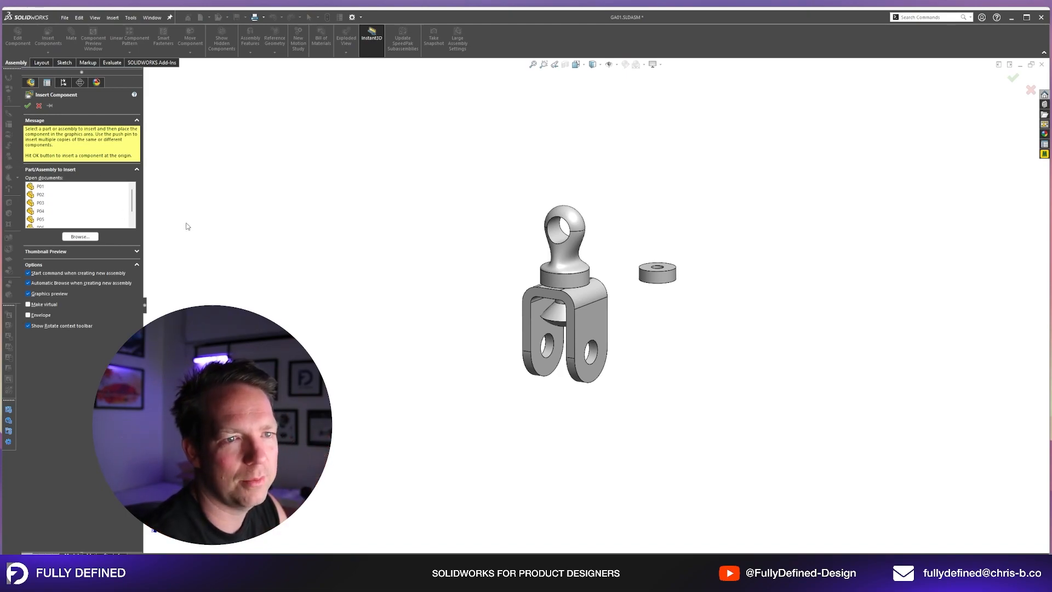
{"action": "left_click", "coordinate": [49, 107]}
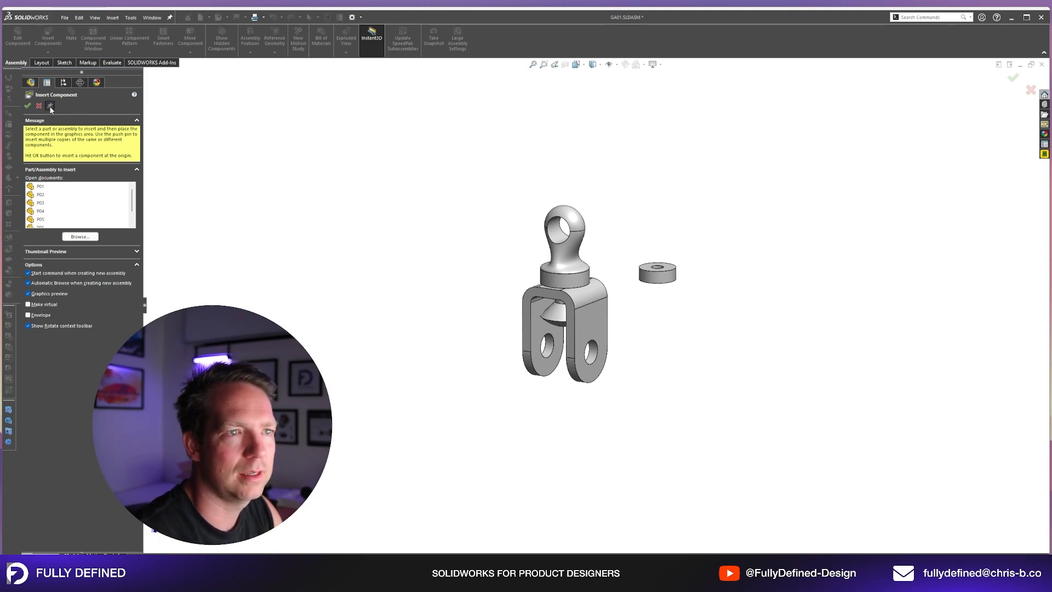
{"action": "left_click", "coordinate": [49, 203]}
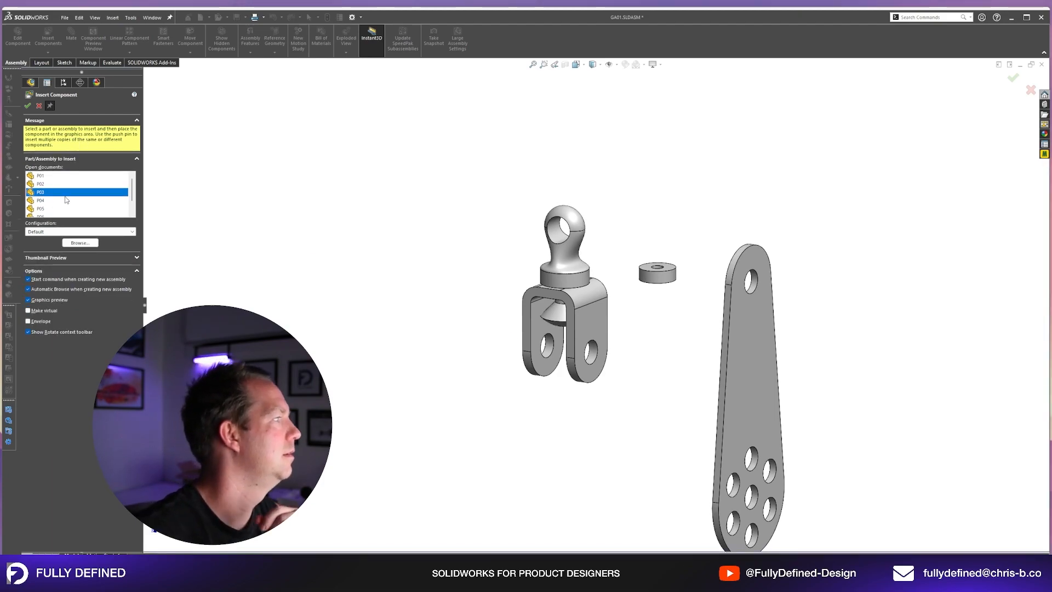
{"action": "scroll", "coordinate": [66, 200], "scroll_direction": "down", "scroll_amount": 1}
{"action": "left_click", "coordinate": [48, 192]}
{"action": "left_click", "coordinate": [826, 422]}
Place parts P06 and P07 loose near the bracket and finish inserting components
{"action": "left_click", "coordinate": [49, 201]}
{"action": "left_click", "coordinate": [681, 321]}
{"action": "scroll", "coordinate": [744, 405], "scroll_direction": "up", "scroll_amount": 4}
{"action": "scroll", "coordinate": [726, 407], "scroll_direction": "down", "scroll_amount": 5}
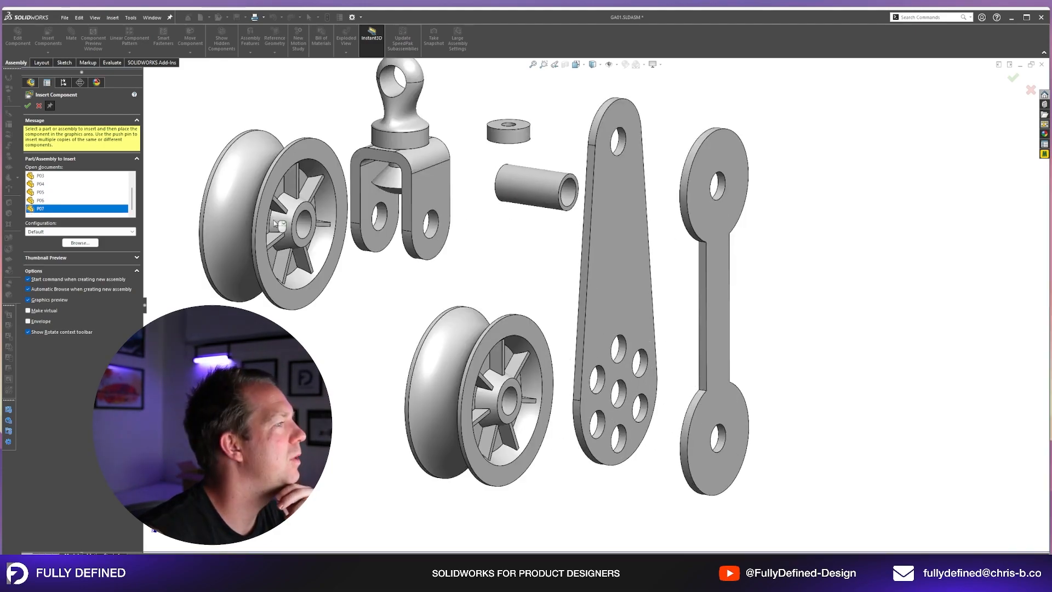
{"action": "left_click", "coordinate": [26, 106]}
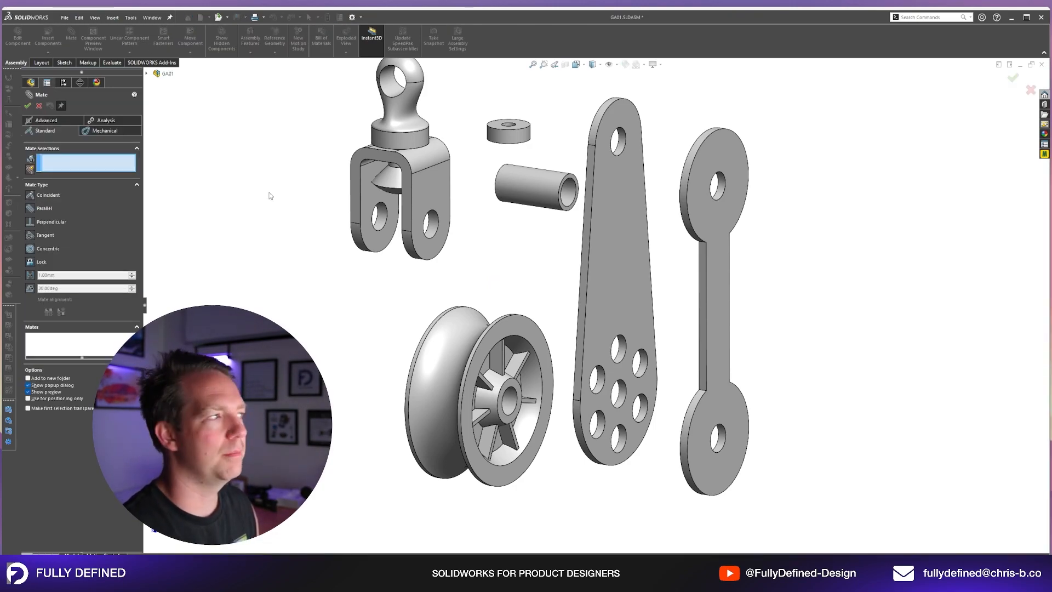
Mate P02's centre hole concentric with the stem of the P01 swivel
{"action": "scroll", "coordinate": [301, 132], "scroll_direction": "down", "scroll_amount": 4}
{"action": "scroll", "coordinate": [821, 158], "scroll_direction": "down", "scroll_amount": 3}
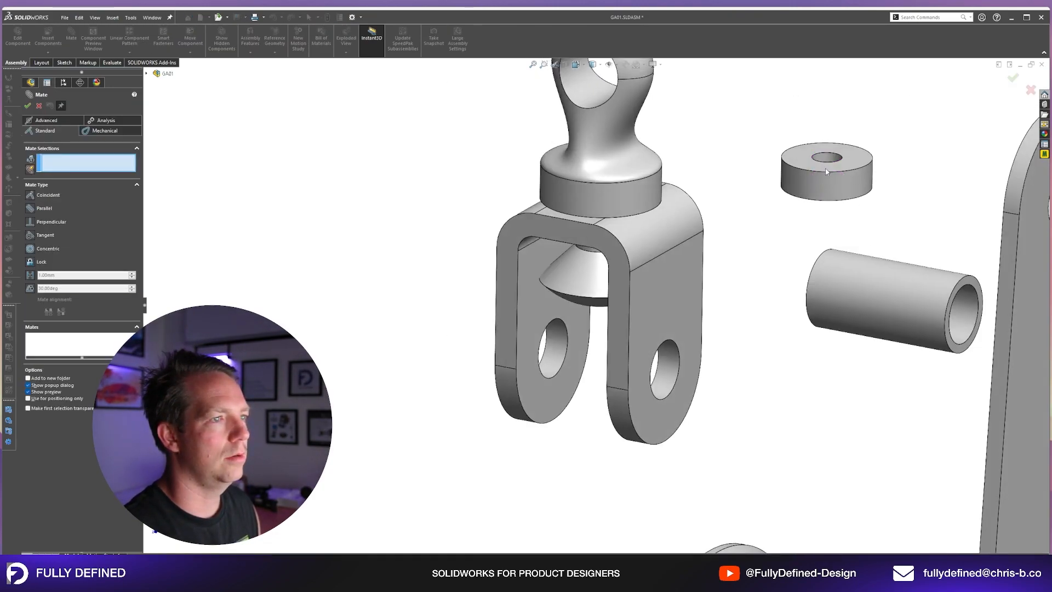
{"action": "left_click", "coordinate": [785, 175]}
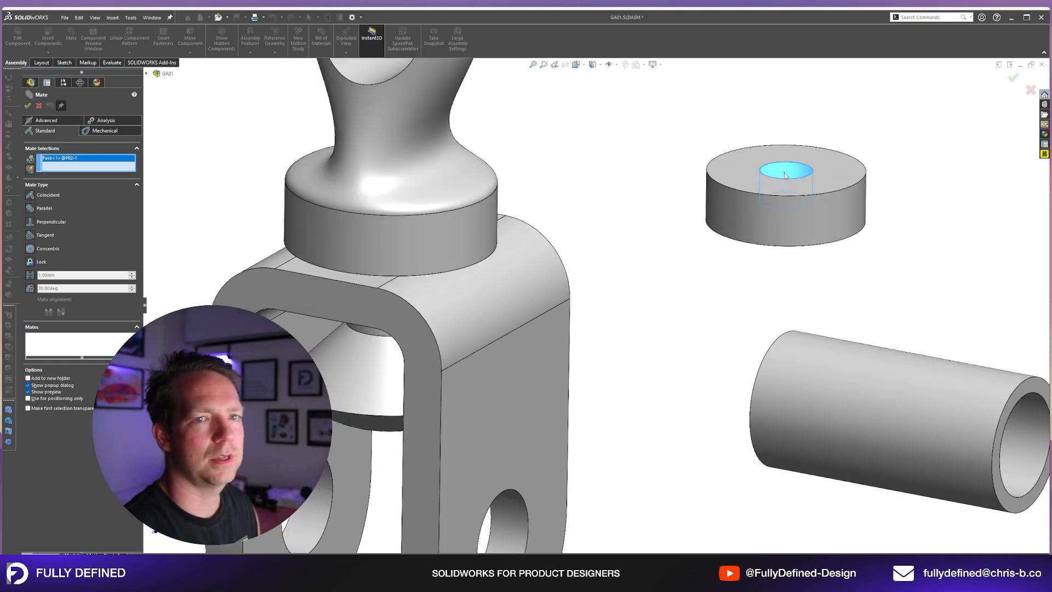
{"action": "middle_click_drag", "start_coordinate": [365, 362], "coordinate": [375, 279]}
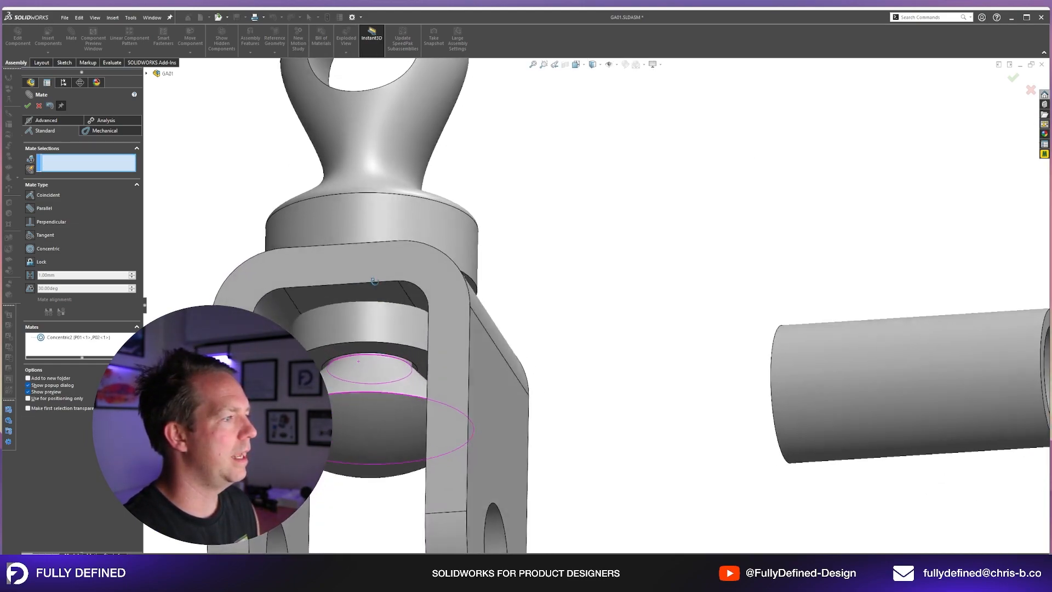
Make first selections transparent and mate P02's upper face coincident with the underside of P04's bridge
{"action": "scroll", "coordinate": [376, 283], "scroll_direction": "up", "scroll_amount": 3}
{"action": "scroll", "coordinate": [482, 307], "scroll_direction": "down", "scroll_amount": 5}
{"action": "scroll", "coordinate": [541, 294], "scroll_direction": "down", "scroll_amount": 2}
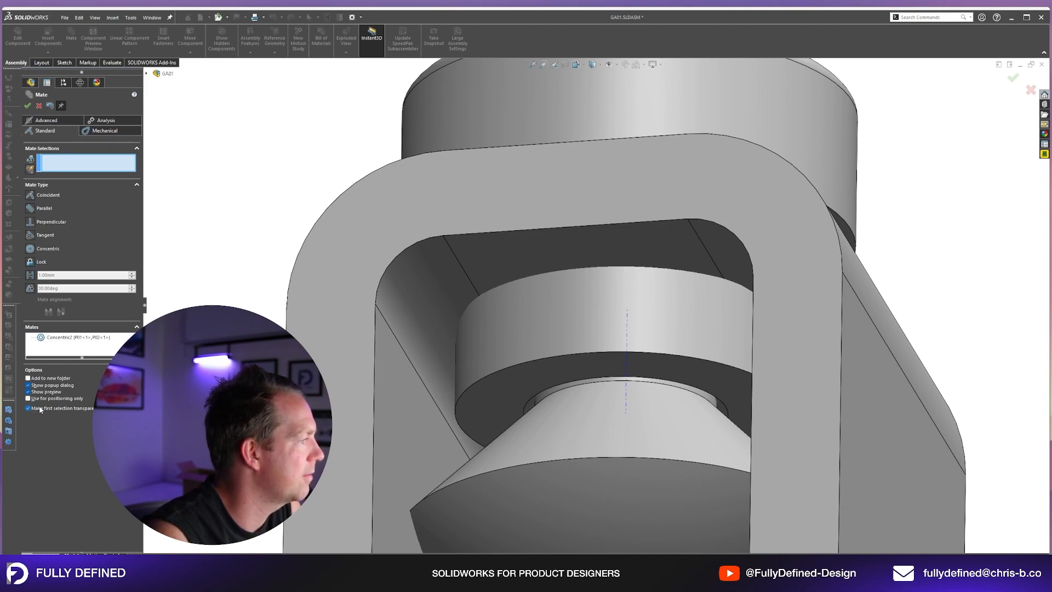
{"action": "left_click", "coordinate": [525, 259]}
{"action": "middle_click_drag", "start_coordinate": [525, 259], "coordinate": [529, 237]}
{"action": "left_click", "coordinate": [531, 231]}
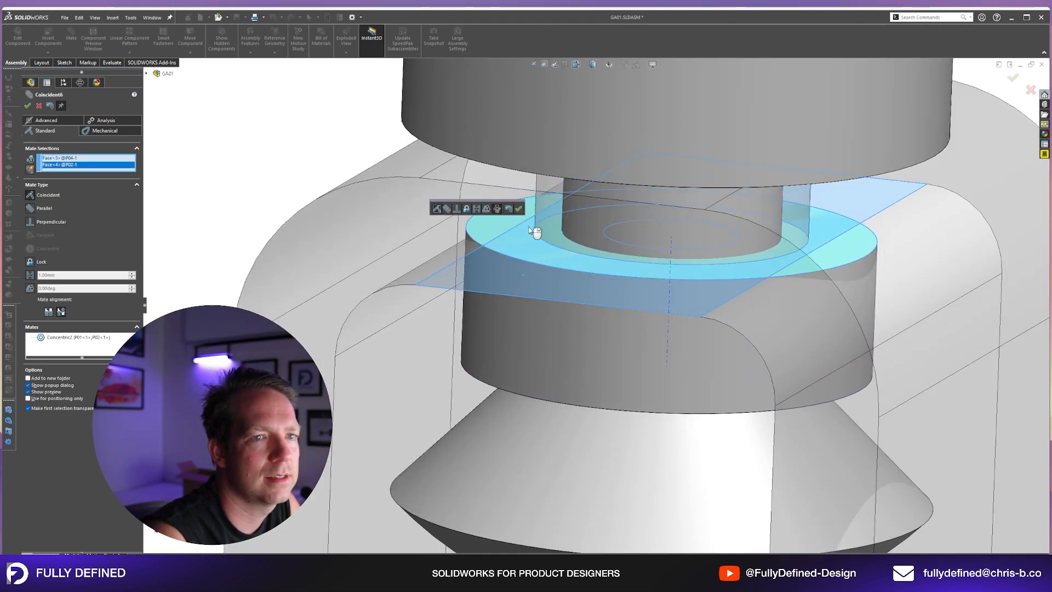
{"action": "right_click", "coordinate": [532, 230]}
Mate the P06 tube concentric with the hole in P04's leg
{"action": "scroll", "coordinate": [534, 232], "scroll_direction": "up", "scroll_amount": 8}
{"action": "middle_click_drag", "start_coordinate": [622, 309], "coordinate": [689, 363]}
{"action": "scroll", "coordinate": [688, 363], "scroll_direction": "up", "scroll_amount": 2}
{"action": "scroll", "coordinate": [857, 395], "scroll_direction": "down", "scroll_amount": 3}
{"action": "left_click", "coordinate": [728, 255]}
{"action": "scroll", "coordinate": [729, 255], "scroll_direction": "up", "scroll_amount": 3}
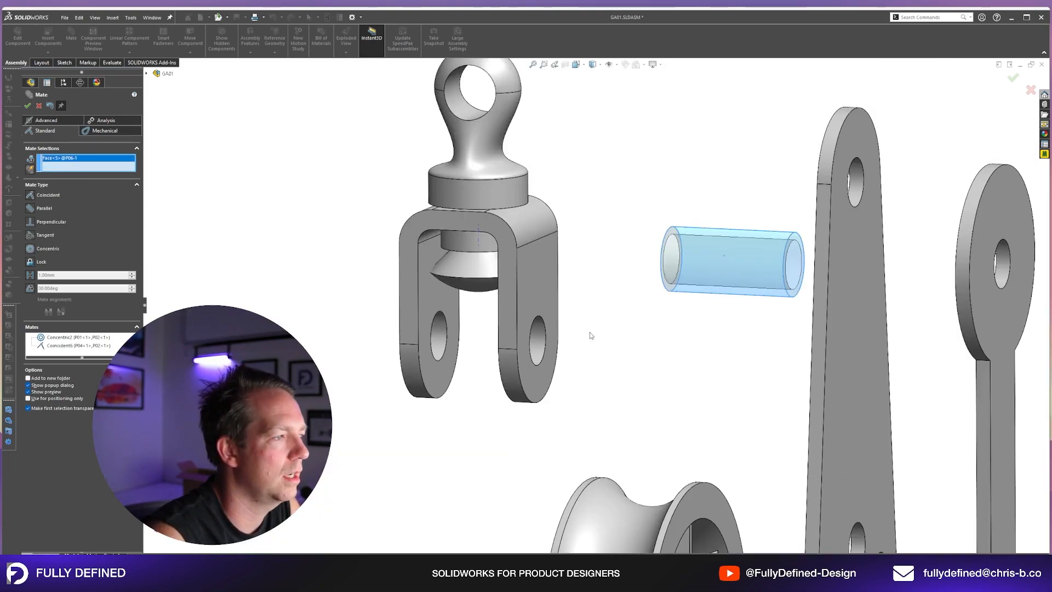
{"action": "left_click", "coordinate": [542, 346]}
{"action": "right_click", "coordinate": [500, 363]}
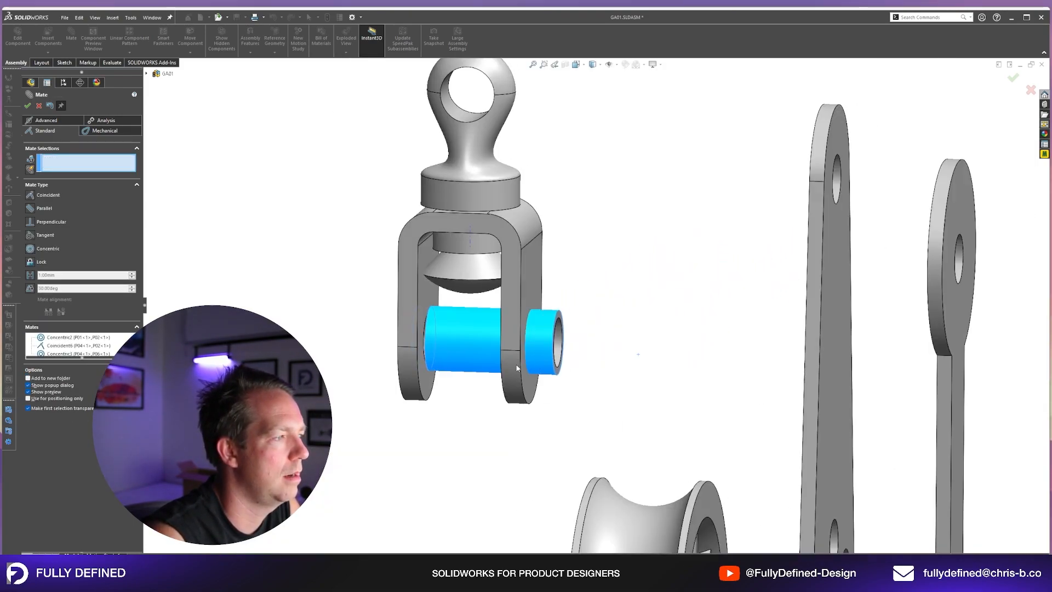
Mate P03's single upper hole concentric with the P06 tube
{"action": "left_click_drag", "start_coordinate": [510, 362], "coordinate": [707, 417]}
{"action": "scroll", "coordinate": [698, 336], "scroll_direction": "up", "scroll_amount": 5}
{"action": "scroll", "coordinate": [686, 330], "scroll_direction": "down", "scroll_amount": 3}
{"action": "mouse_move", "coordinate": [795, 297]}
{"action": "middle_mouse_down"}
{"action": "mouse_move", "coordinate": [728, 268]}
{"action": "mouse_move", "coordinate": [784, 295]}
{"action": "middle_mouse_up"}
{"action": "left_click_drag", "start_coordinate": [816, 288], "coordinate": [802, 261]}
{"action": "middle_click_drag", "start_coordinate": [690, 266], "coordinate": [710, 267]}
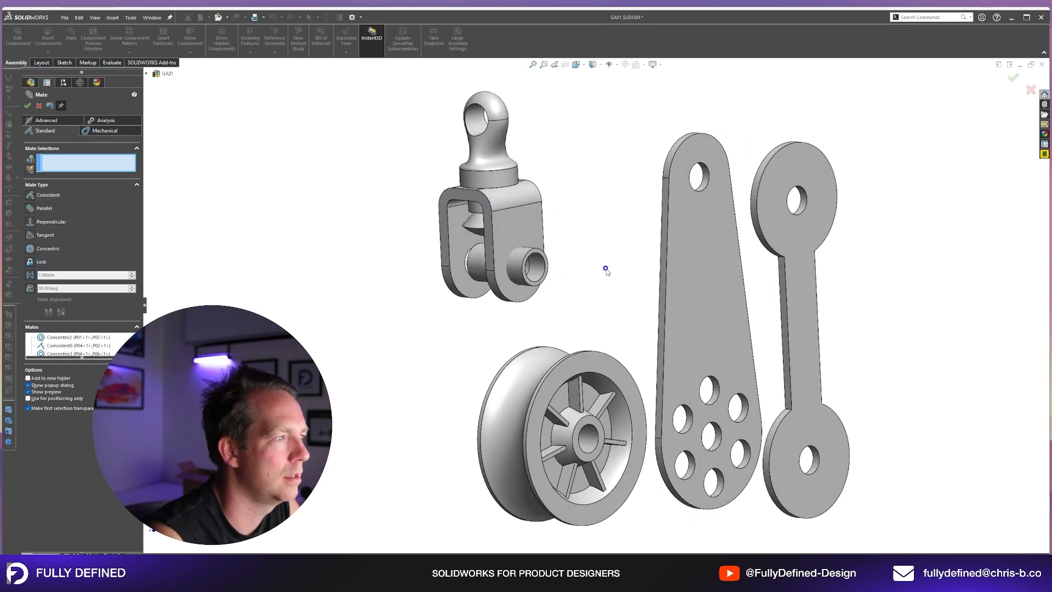
{"action": "middle_click_drag", "start_coordinate": [602, 268], "coordinate": [629, 294]}
{"action": "scroll", "coordinate": [666, 242], "scroll_direction": "down", "scroll_amount": 3}
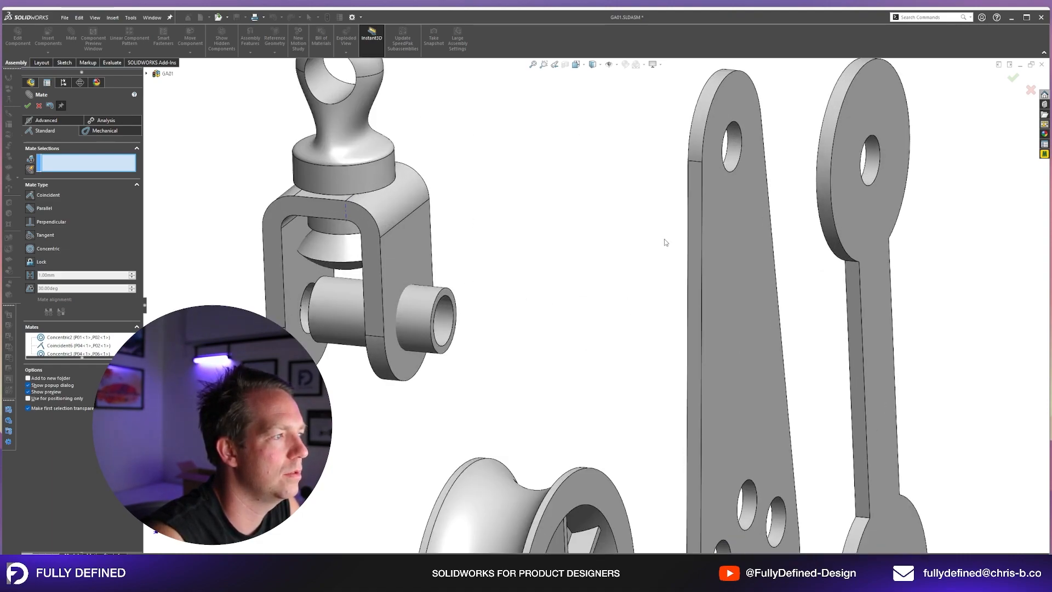
{"action": "left_click", "coordinate": [732, 155]}
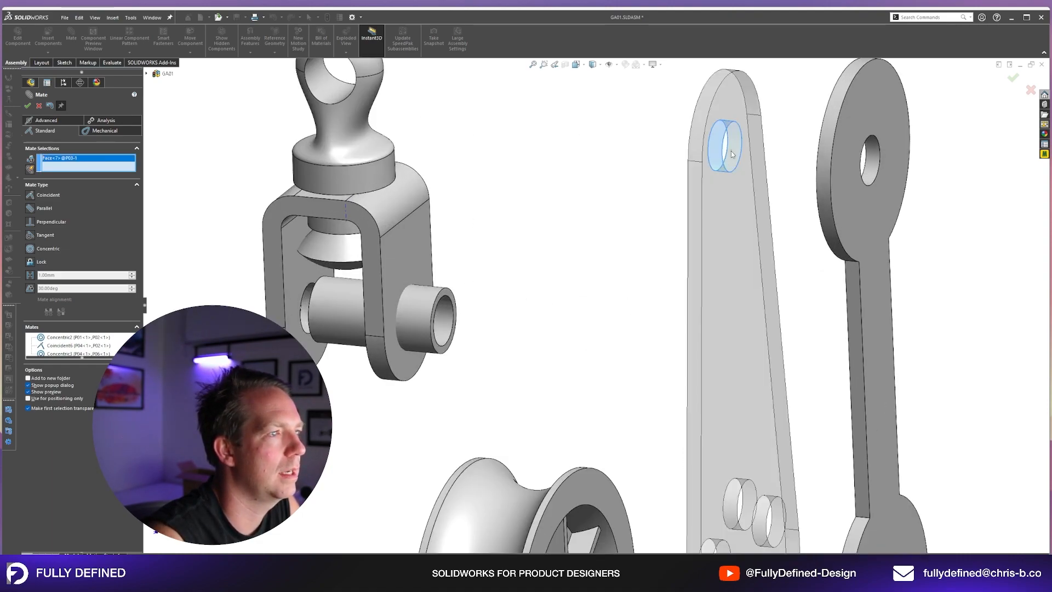
{"action": "left_click", "coordinate": [447, 327]}
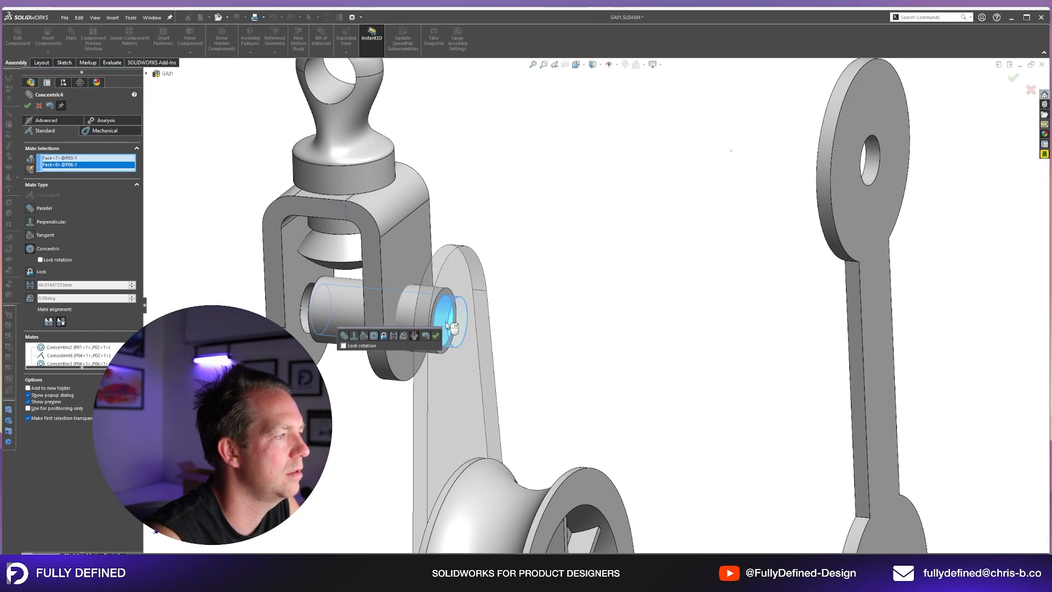
{"action": "right_click", "coordinate": [446, 324]}
Mate the inner face of the P03 plate coincident with the outer face of P04's leg
{"action": "left_click", "coordinate": [422, 266]}
{"action": "middle_click_drag", "start_coordinate": [425, 282], "coordinate": [462, 324]}
{"action": "left_click", "coordinate": [408, 289]}
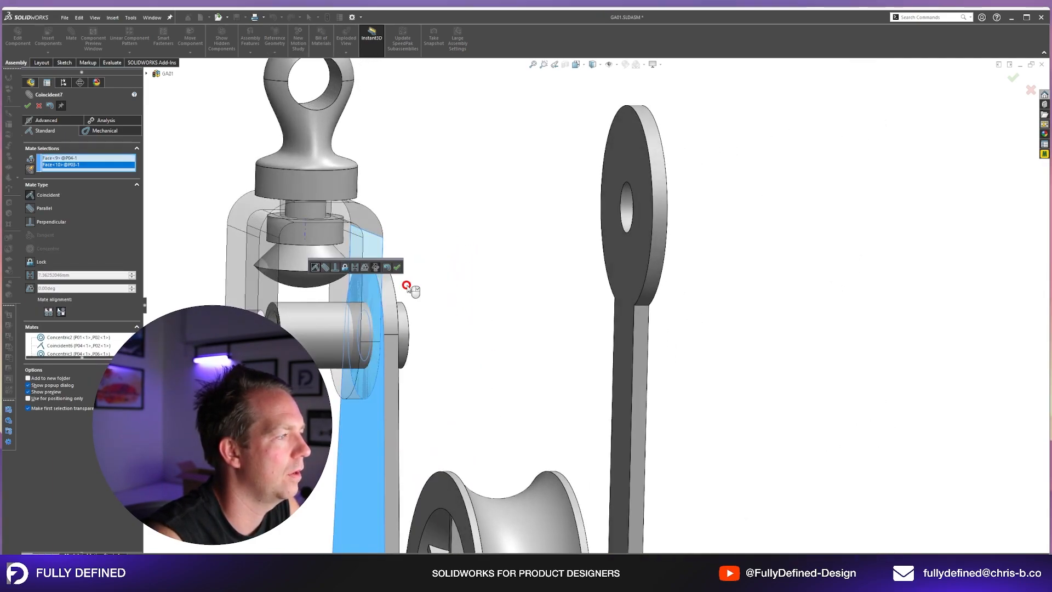
{"action": "right_click", "coordinate": [408, 289]}
Mate P05's upper hole concentric with the P06 tube and its face coincident with P03's outer face
{"action": "left_click", "coordinate": [873, 220]}
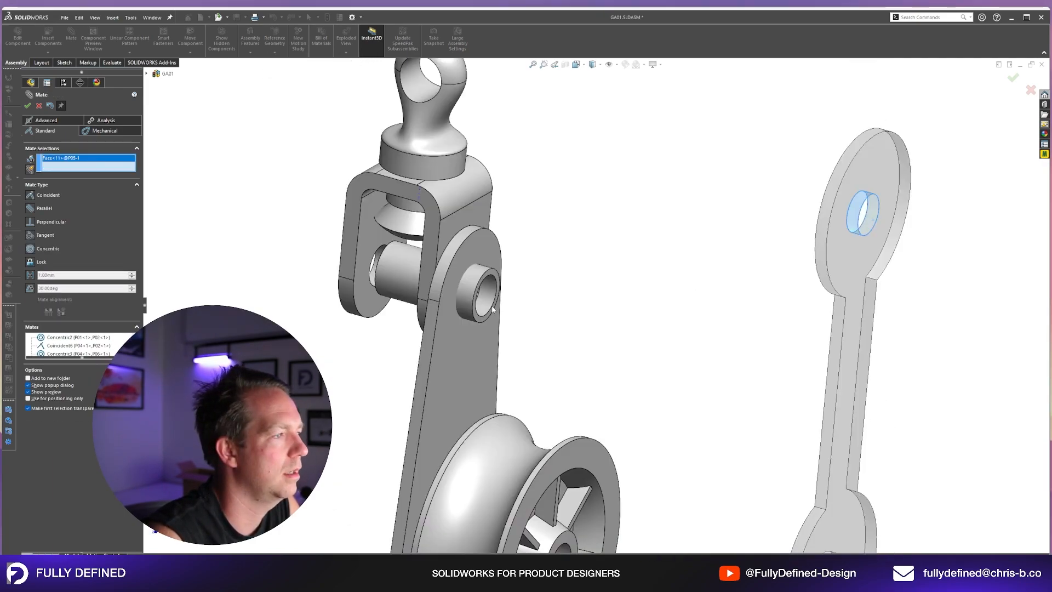
{"action": "left_click", "coordinate": [493, 309]}
{"action": "middle_click_drag", "start_coordinate": [492, 309], "coordinate": [544, 351]}
{"action": "left_click", "coordinate": [544, 351]}
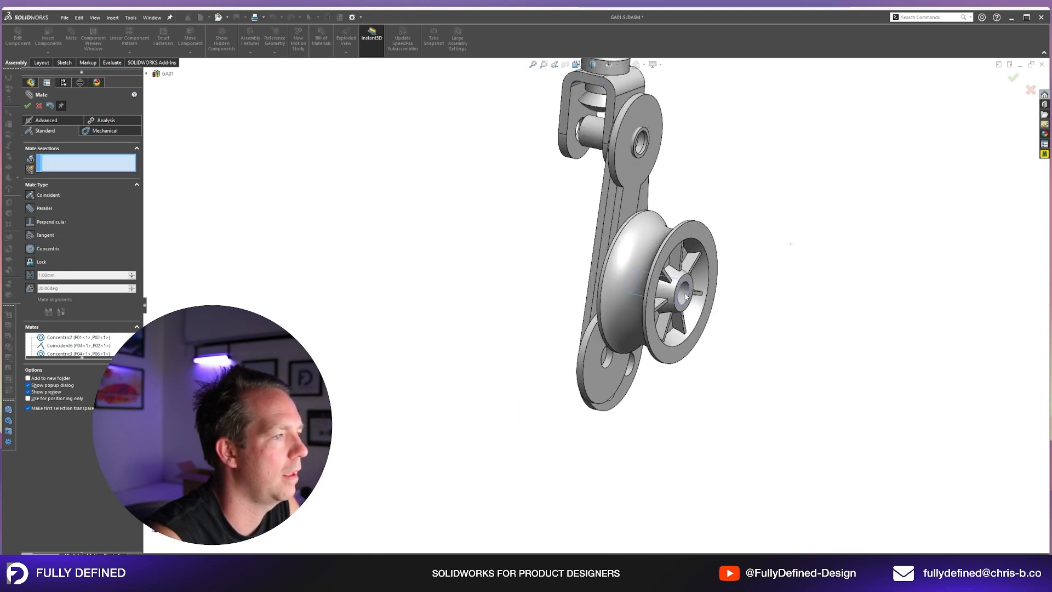
Mate the P07 pulley's bore concentric with P03's lower centre hole and its hub face coincident with P03
{"action": "left_click", "coordinate": [684, 293]}
{"action": "middle_click_drag", "start_coordinate": [596, 363], "coordinate": [679, 352]}
{"action": "scroll", "coordinate": [596, 391], "scroll_direction": "down", "scroll_amount": 3}
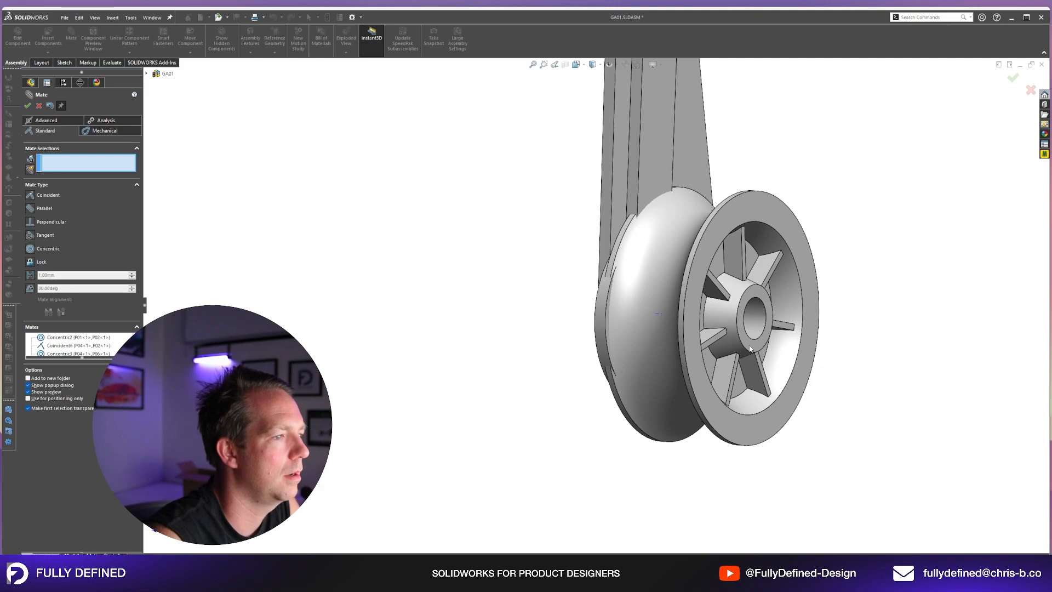
{"action": "left_click", "coordinate": [751, 349]}
{"action": "middle_click_drag", "start_coordinate": [750, 348], "coordinate": [587, 197]}
Mate P05's lower hole concentric with the centre hole of P03's hole pattern and finish mating
{"action": "left_click", "coordinate": [588, 195]}
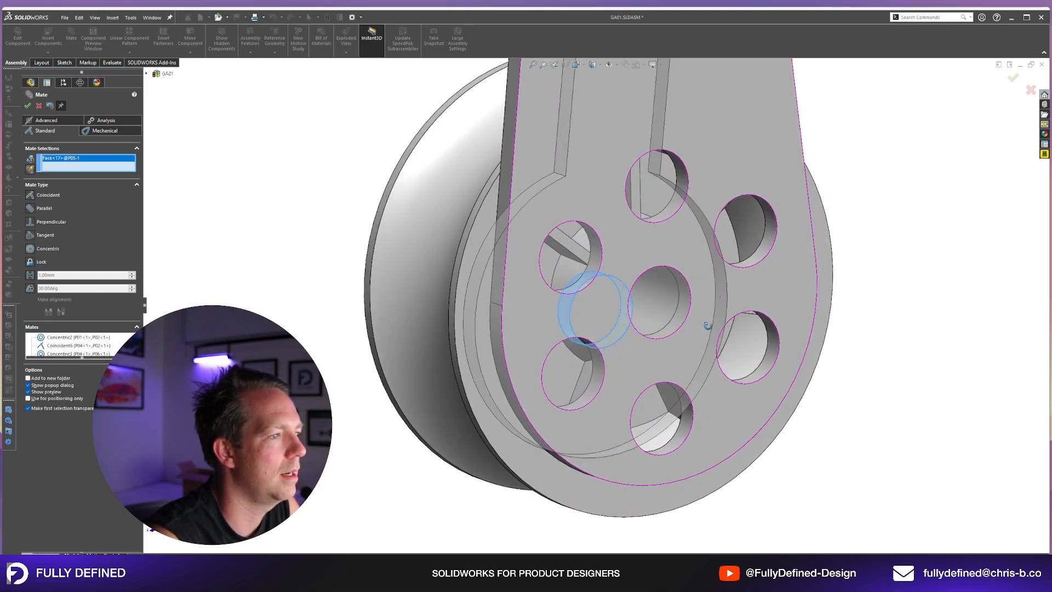
{"action": "middle_click_drag", "start_coordinate": [707, 326], "coordinate": [696, 324]}
{"action": "left_click", "coordinate": [681, 313]}
{"action": "left_click", "coordinate": [704, 196]}
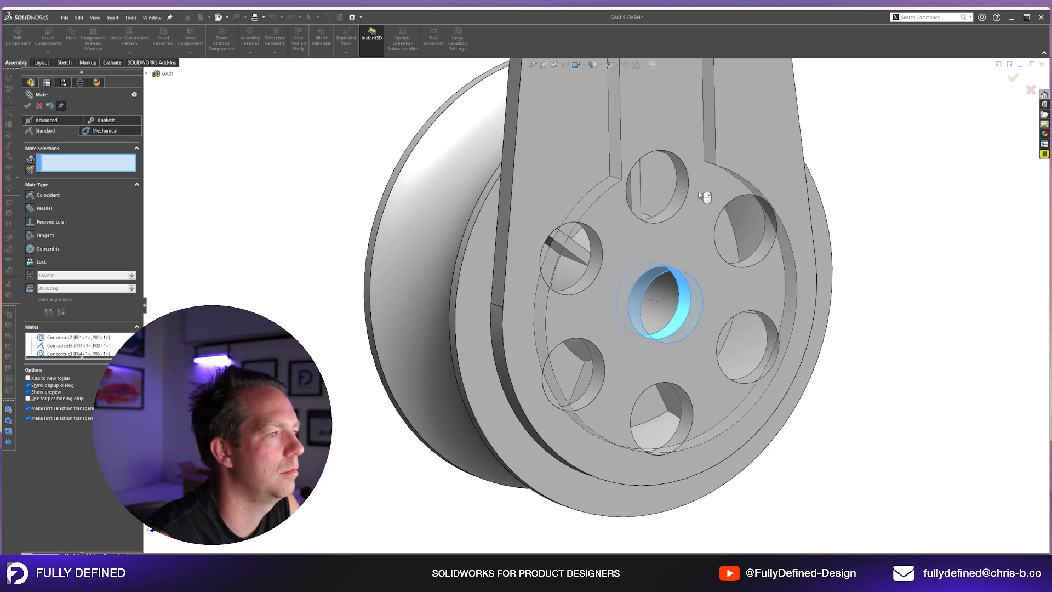
{"action": "scroll", "coordinate": [700, 195], "scroll_direction": "up", "scroll_amount": 8}
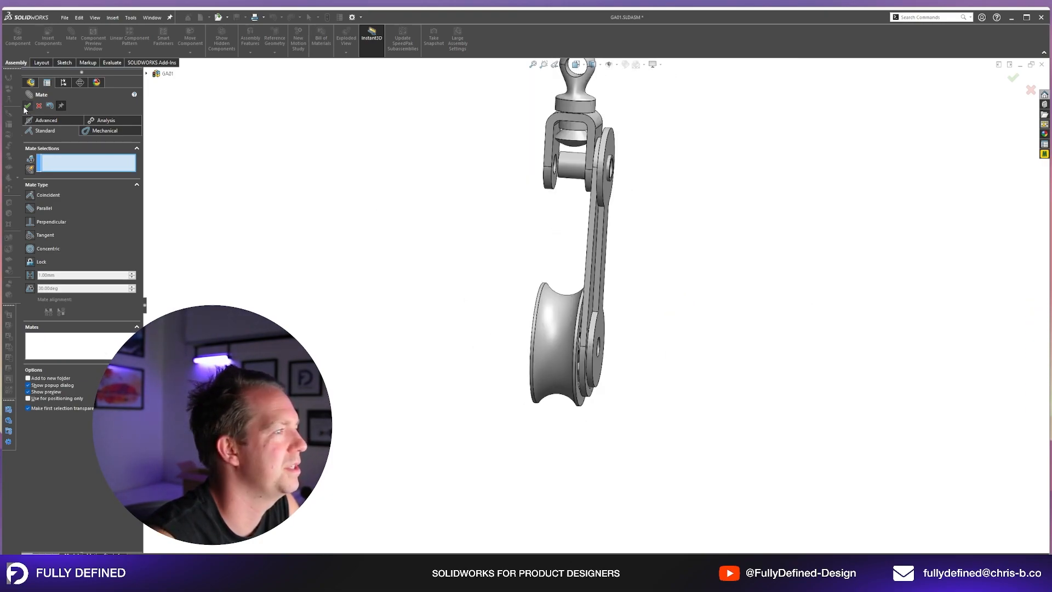
{"action": "key", "text": "Escape"}
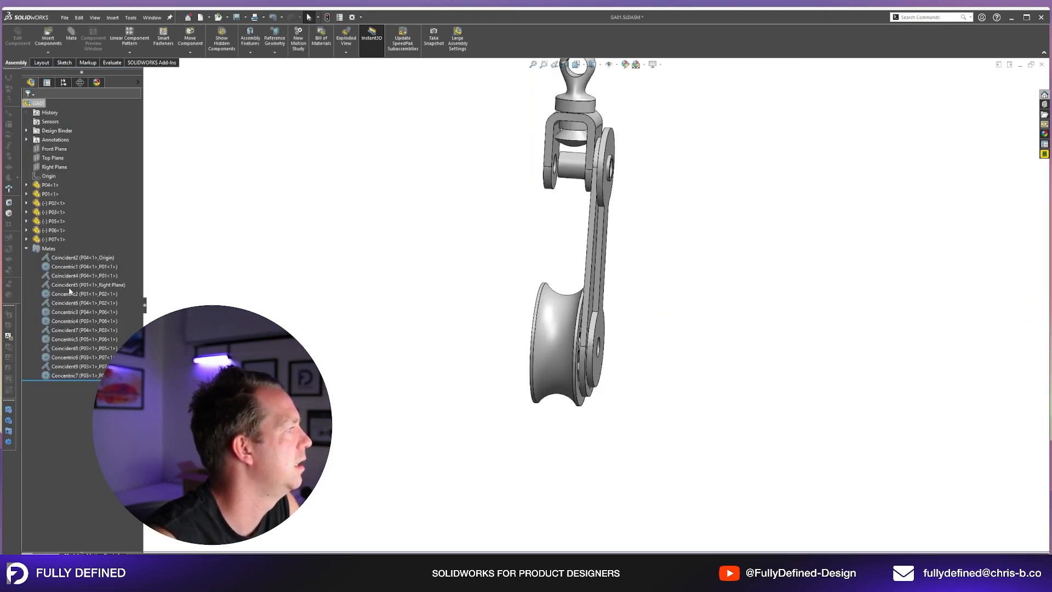
Collapse the assembly's mates and swing the P03 and P05 arm about the P06 tube to test its movement
{"action": "left_click", "coordinate": [28, 249]}
{"action": "middle_click_drag", "start_coordinate": [695, 173], "coordinate": [632, 167]}
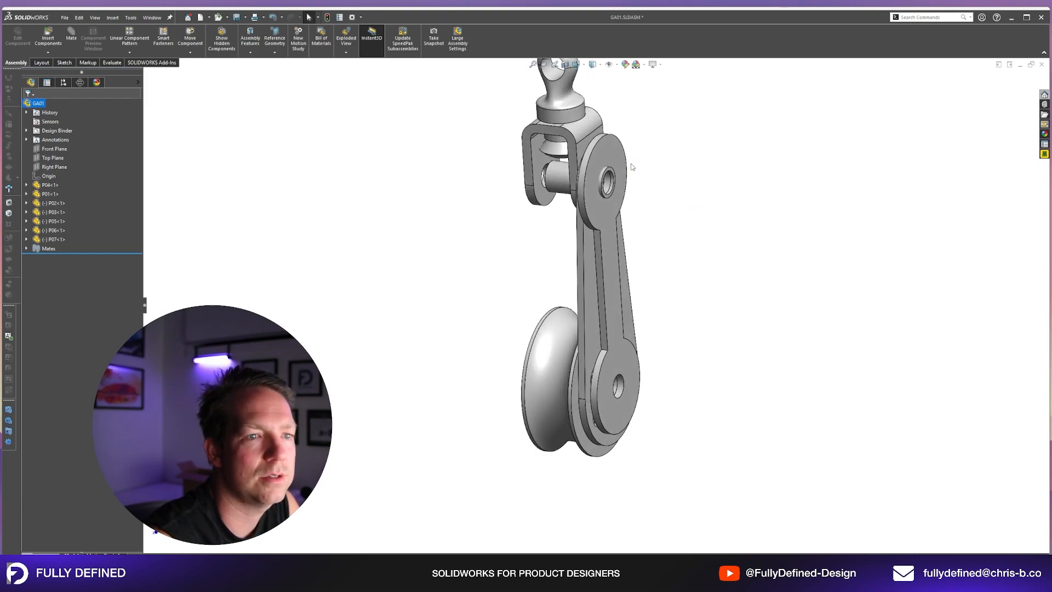
{"action": "middle_click_drag", "start_coordinate": [718, 334], "coordinate": [603, 429]}
{"action": "left_click_drag", "start_coordinate": [593, 408], "coordinate": [581, 321]}
{"action": "middle_click_drag", "start_coordinate": [592, 313], "coordinate": [555, 318]}
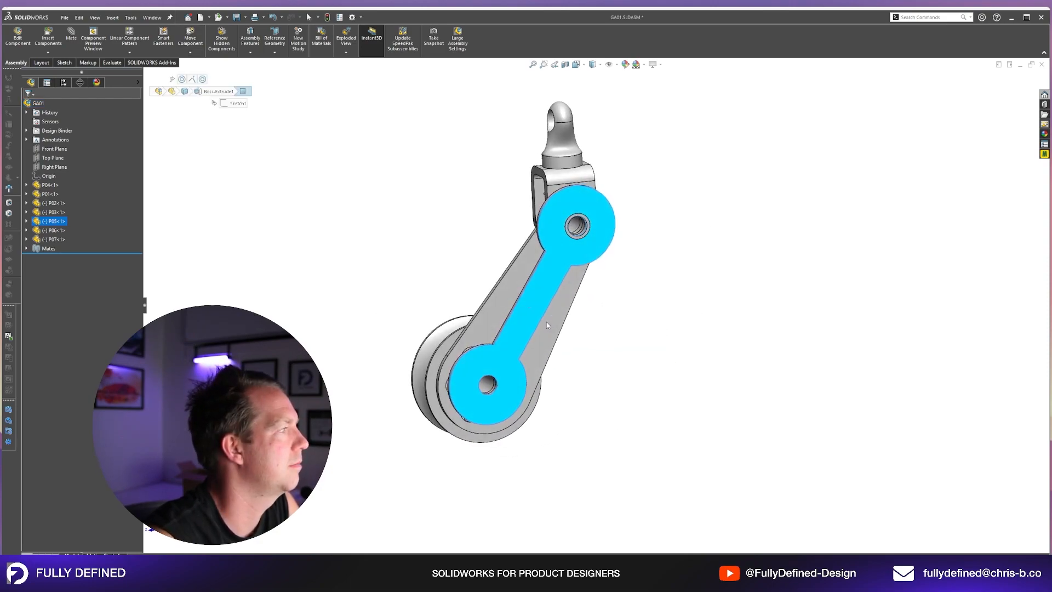
Mate P05's Front plane coincident with the assembly's Front Plane
{"action": "left_click", "coordinate": [26, 221]}
{"action": "left_click", "coordinate": [57, 285]}
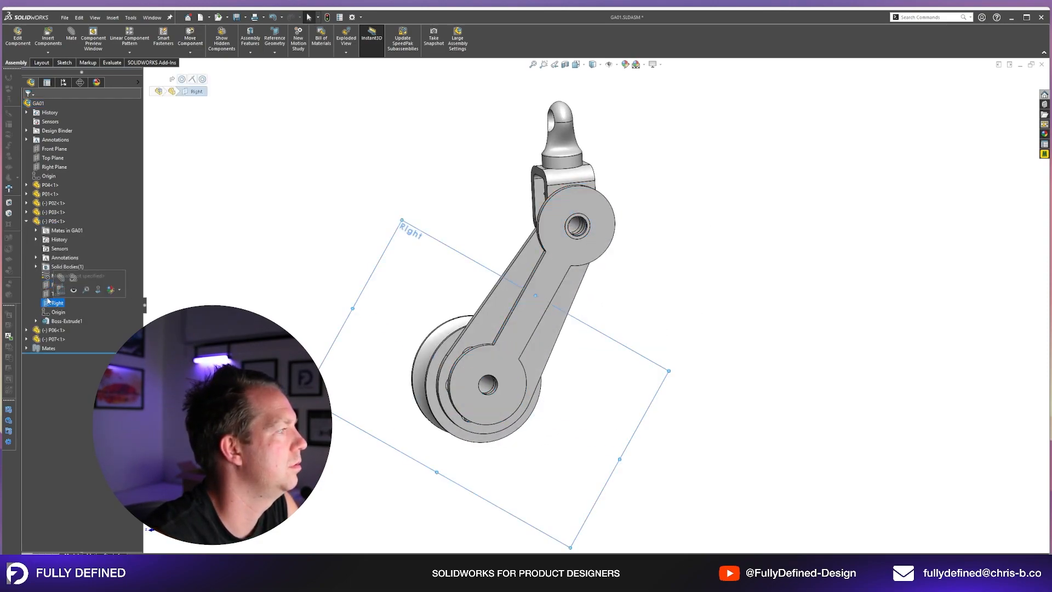
{"action": "mouse_move", "coordinate": [496, 285]}
{"action": "middle_mouse_down"}
{"action": "mouse_move", "coordinate": [503, 263]}
{"action": "mouse_move", "coordinate": [490, 300]}
{"action": "middle_mouse_up"}
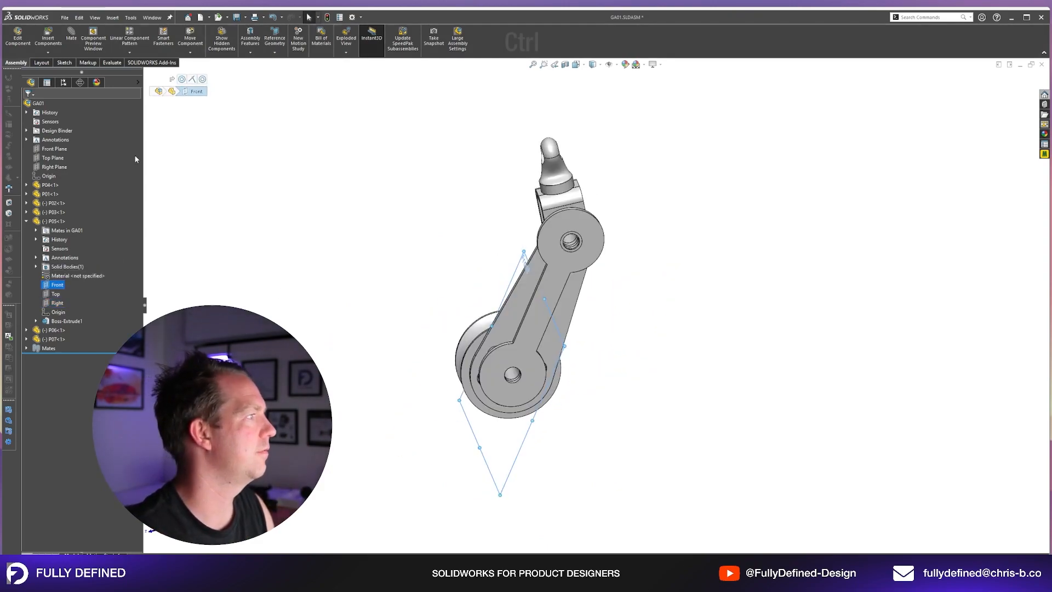
{"action": "left_click", "coordinate": [55, 148], "text": "ctrl"}
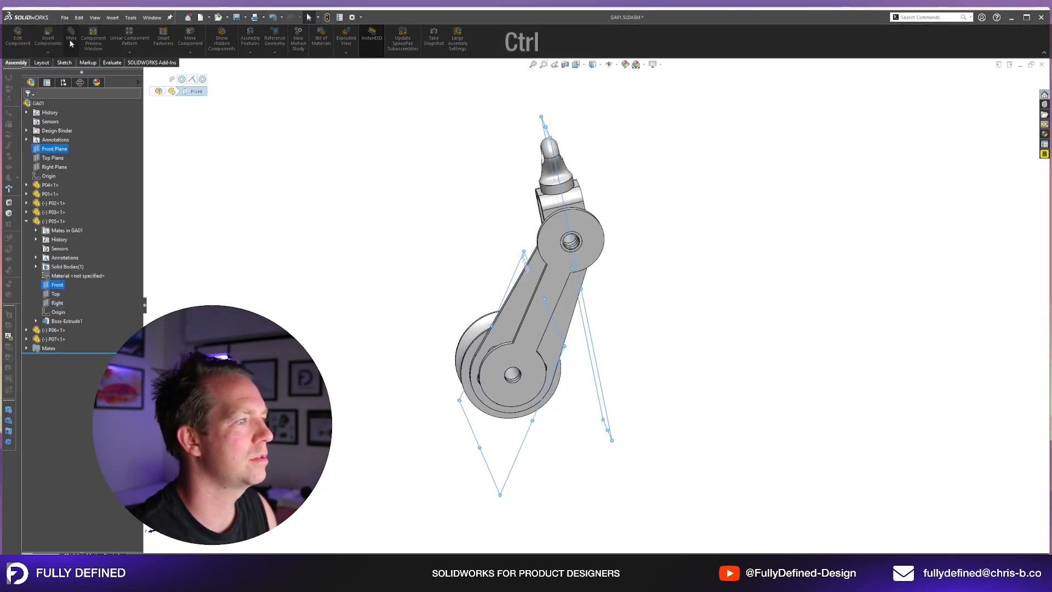
{"action": "left_click", "coordinate": [71, 44]}
{"action": "left_click", "coordinate": [27, 106]}
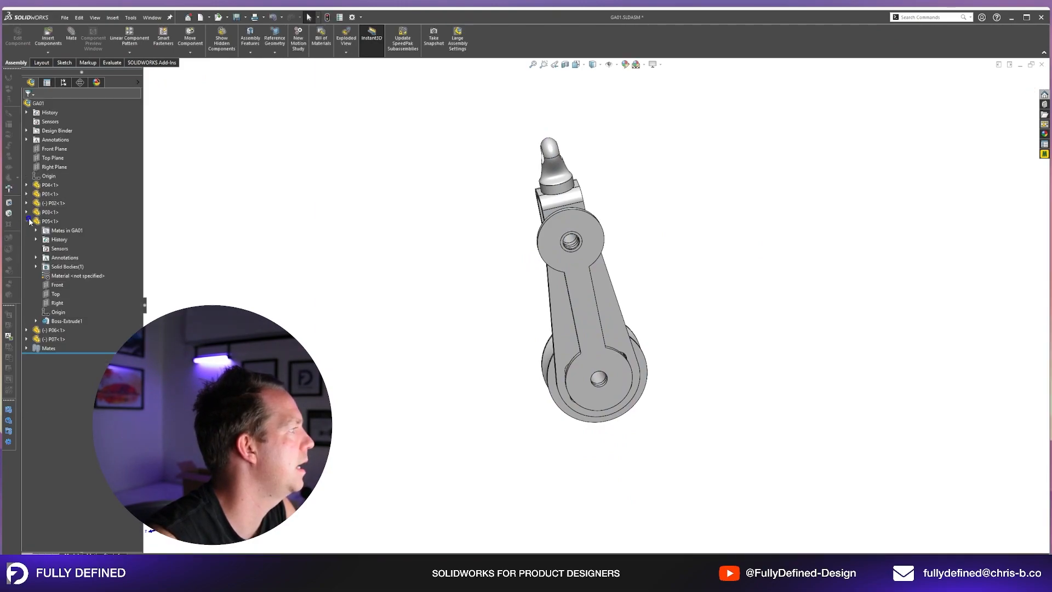
Slide the P06 tube along P04's leg holes to test its remaining freedom
{"action": "left_click", "coordinate": [56, 213]}
{"action": "left_click", "coordinate": [53, 222]}
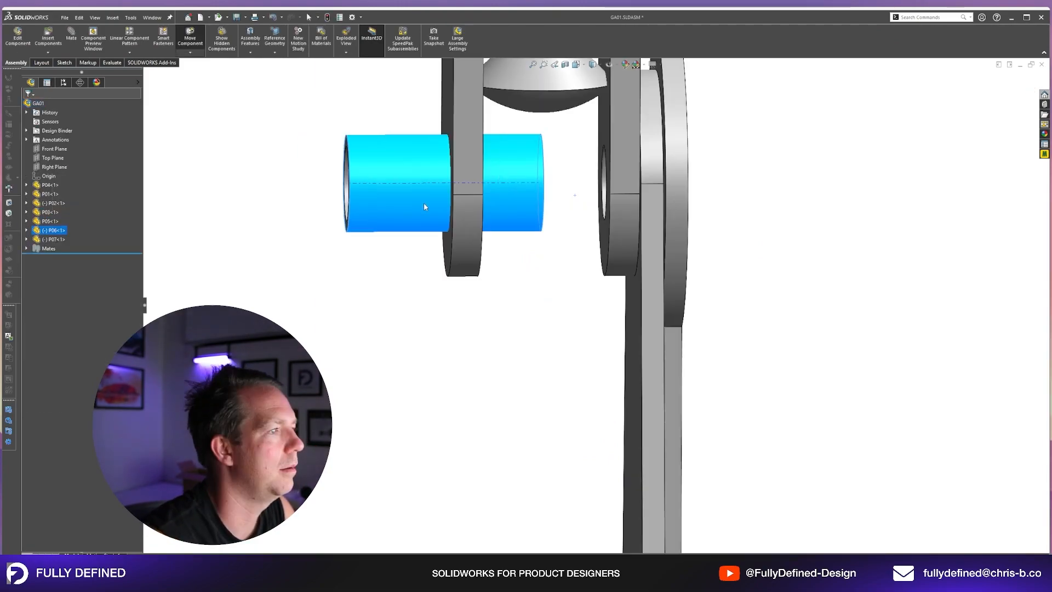
{"action": "mouse_move", "coordinate": [425, 206]}
{"action": "left_mouse_down"}
{"action": "mouse_move", "coordinate": [728, 214]}
{"action": "mouse_move", "coordinate": [444, 216]}
{"action": "left_mouse_up"}
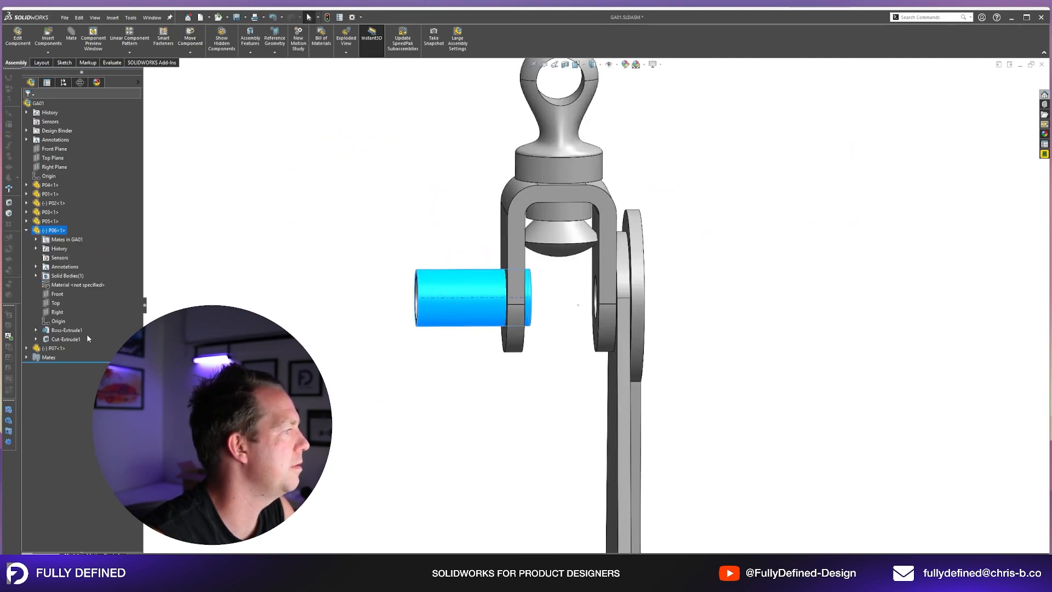
Mate P06's Right plane coincident with the assembly's Right Plane
{"action": "left_click", "coordinate": [57, 312]}
{"action": "key", "text": "ctrl+8"}
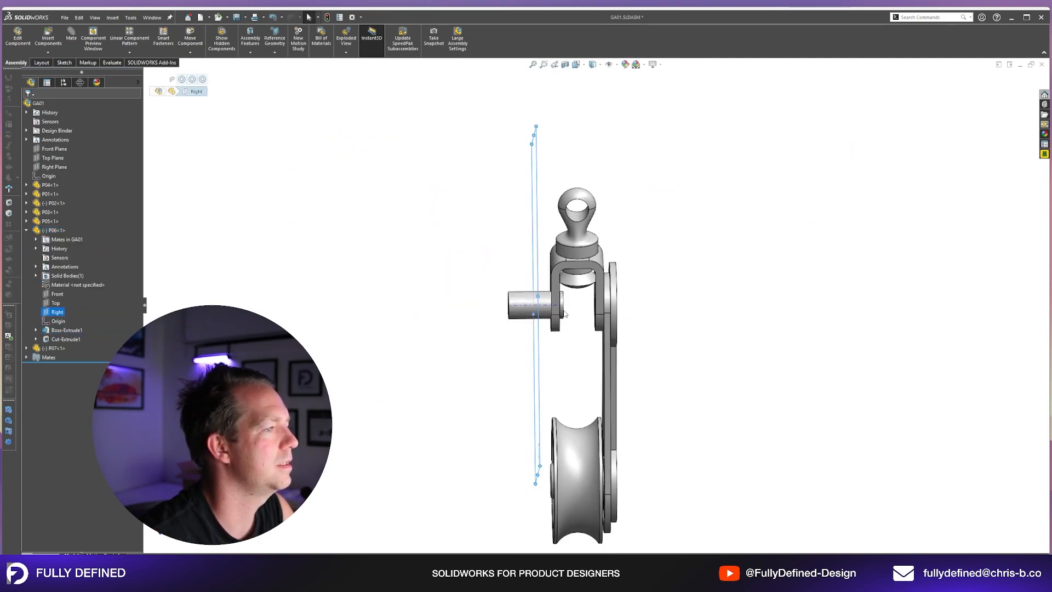
{"action": "left_click", "coordinate": [55, 166], "text": "ctrl"}
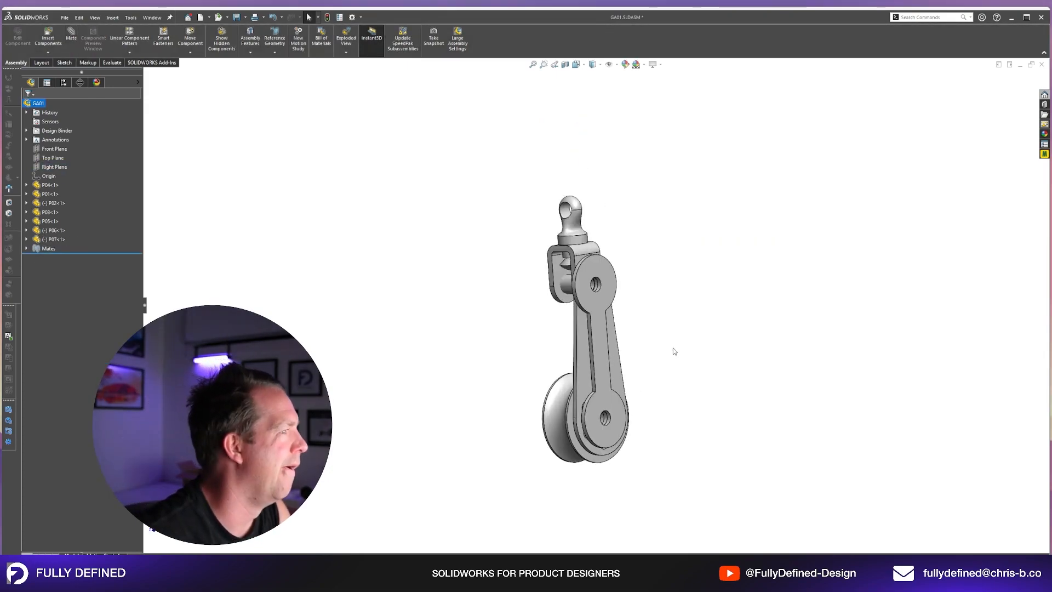
Test the remaining freedom of the P02 spacer and the P06 tube inside the P04 bracket
{"action": "scroll", "coordinate": [591, 225], "scroll_direction": "down", "scroll_amount": 5}
{"action": "left_click", "coordinate": [515, 256]}
{"action": "left_click", "coordinate": [529, 318]}
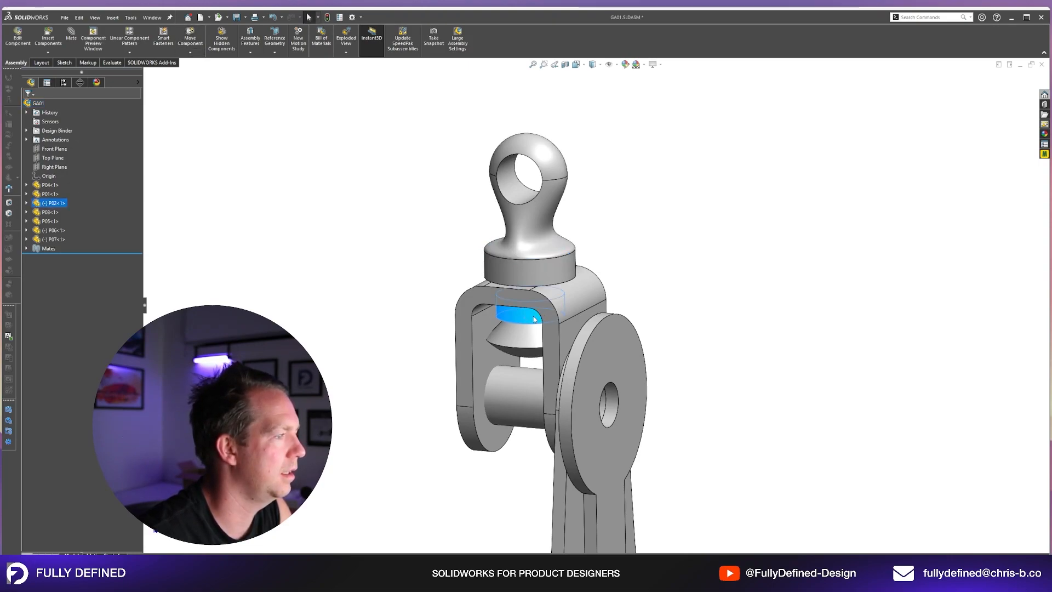
{"action": "scroll", "coordinate": [526, 318], "scroll_direction": "down", "scroll_amount": 6}
{"action": "left_click", "coordinate": [772, 193]}
{"action": "left_click", "coordinate": [526, 269]}
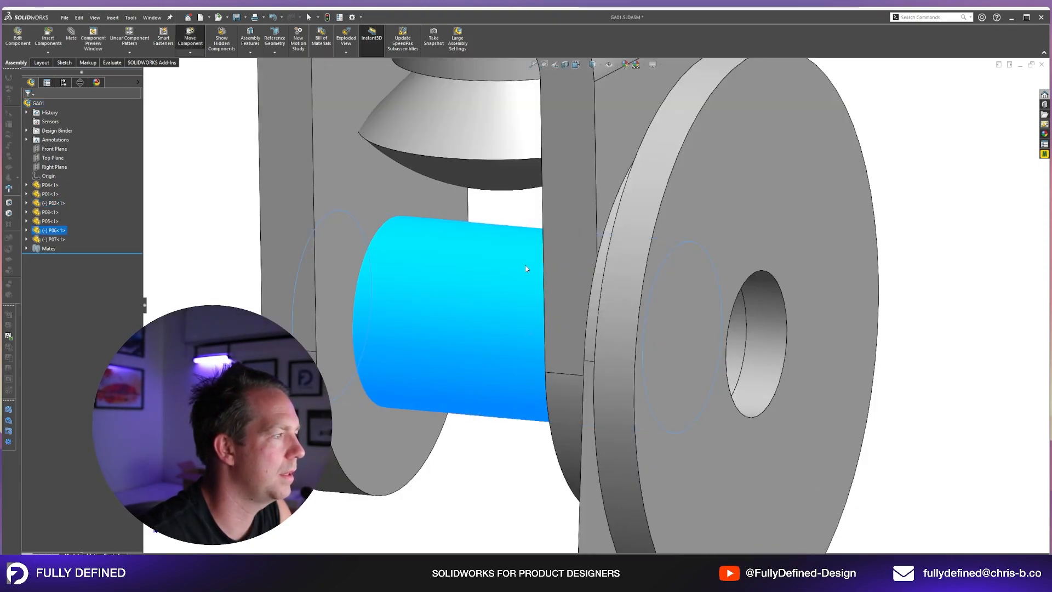
{"action": "left_click_drag", "start_coordinate": [526, 269], "coordinate": [530, 329]}
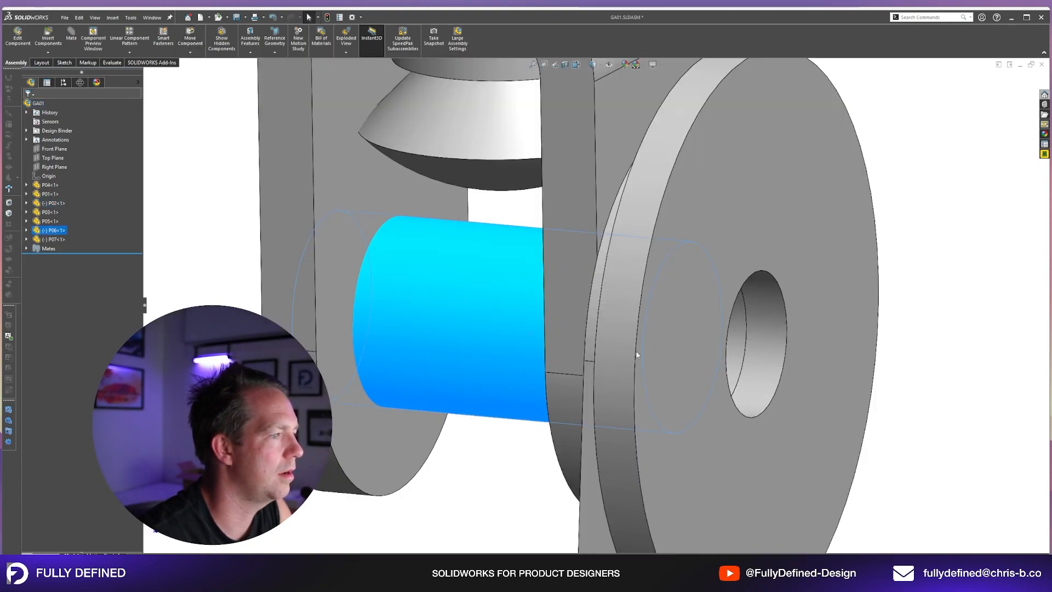
{"action": "scroll", "coordinate": [639, 355], "scroll_direction": "up", "scroll_amount": 7}
{"action": "middle_click_drag", "start_coordinate": [650, 426], "coordinate": [688, 417]}
{"action": "left_click", "coordinate": [587, 410]}
{"action": "left_click_drag", "start_coordinate": [446, 392], "coordinate": [389, 422]}
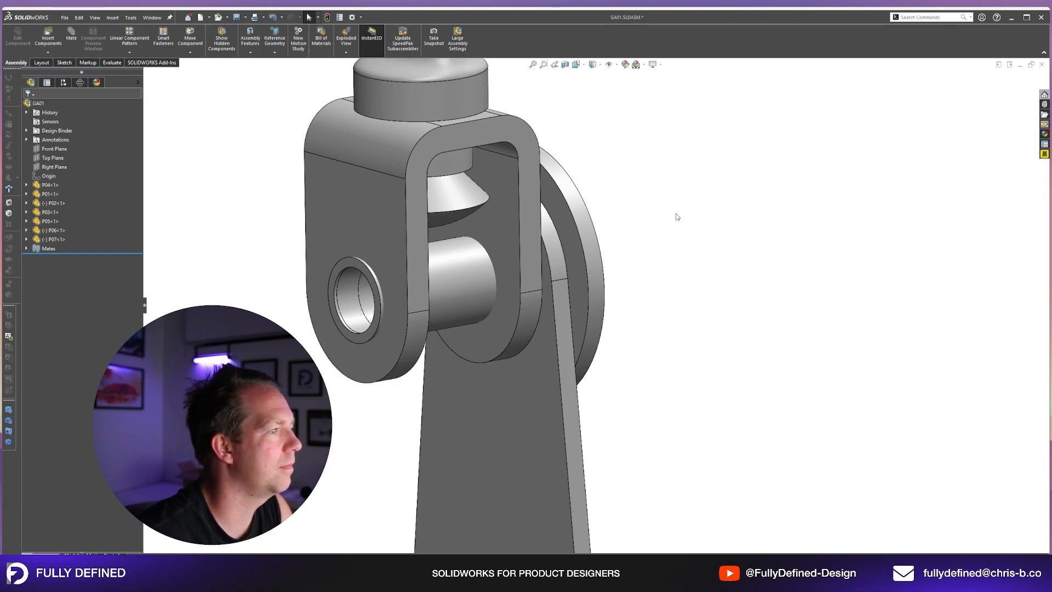
{"action": "scroll", "coordinate": [677, 214], "scroll_direction": "up", "scroll_amount": 3}
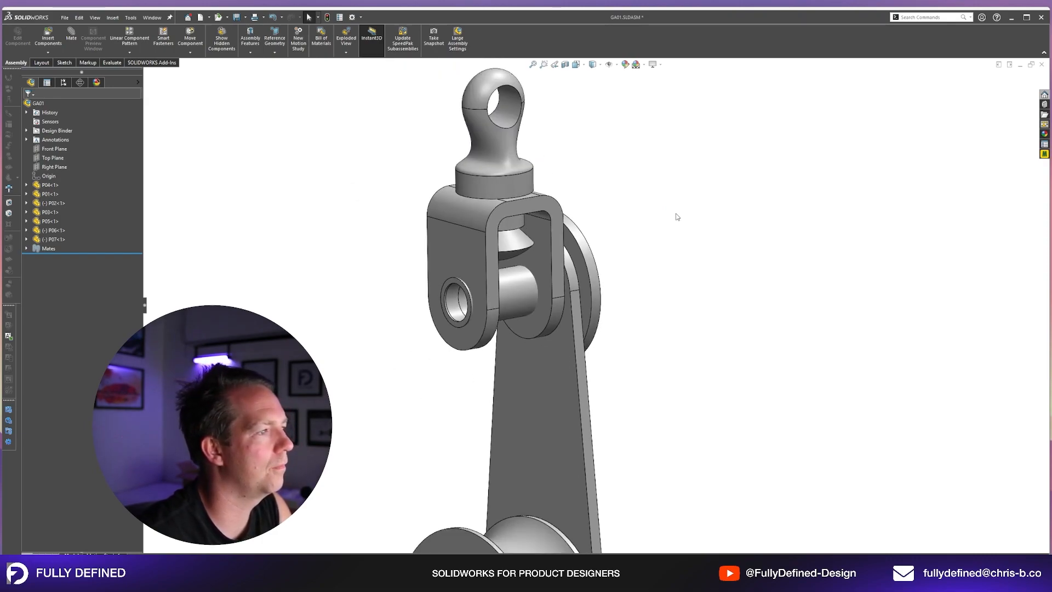
{"action": "scroll", "coordinate": [514, 111], "scroll_direction": "down", "scroll_amount": 2}
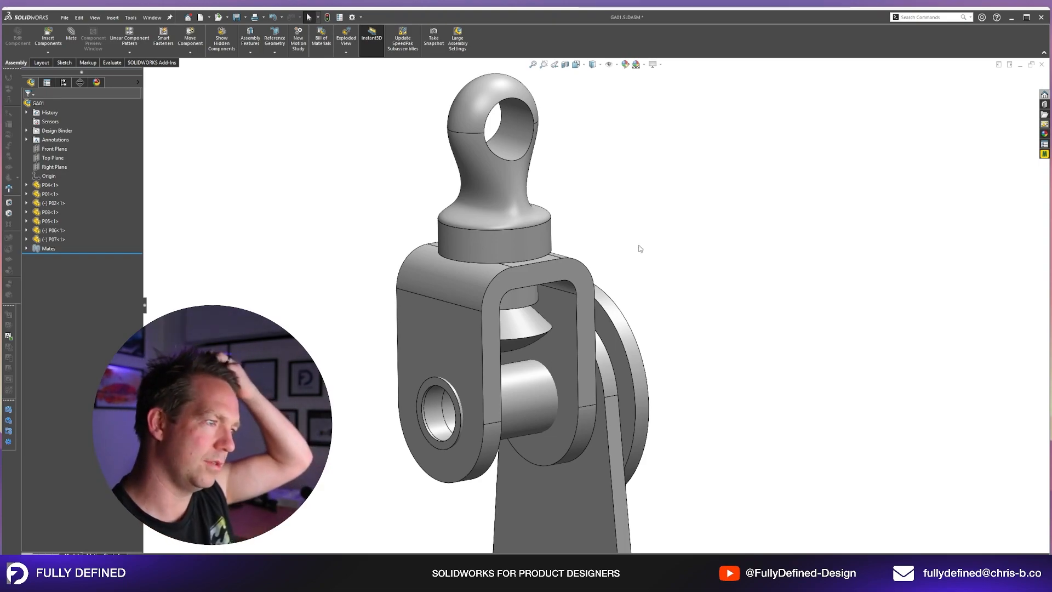
Make the P04 bracket transparent so the parts inside it can be seen
{"action": "left_click", "coordinate": [532, 392]}
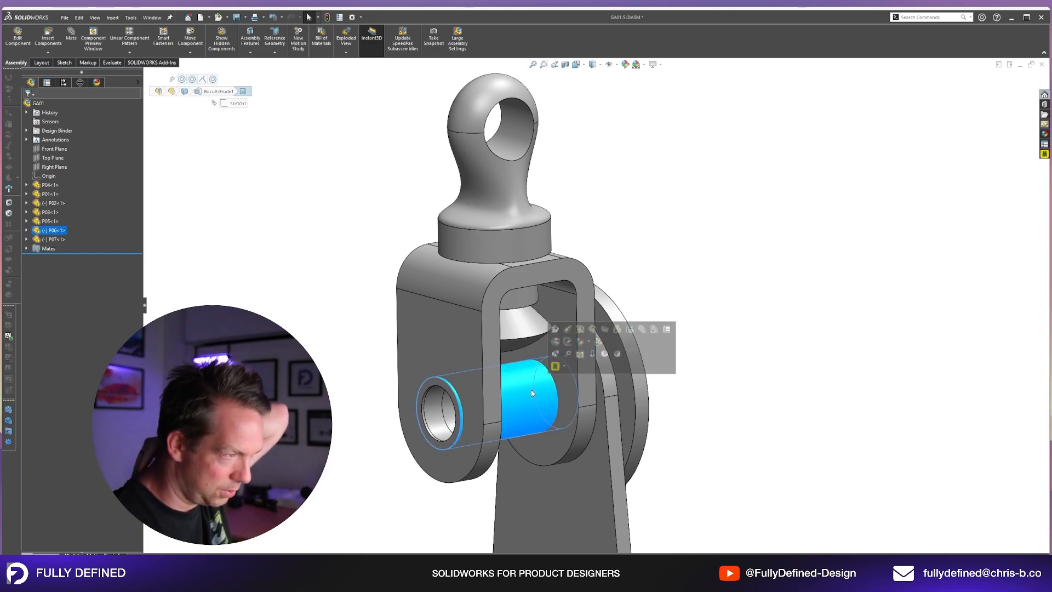
{"action": "left_click", "coordinate": [529, 295]}
{"action": "key", "text": "ctrl+bracketright"}
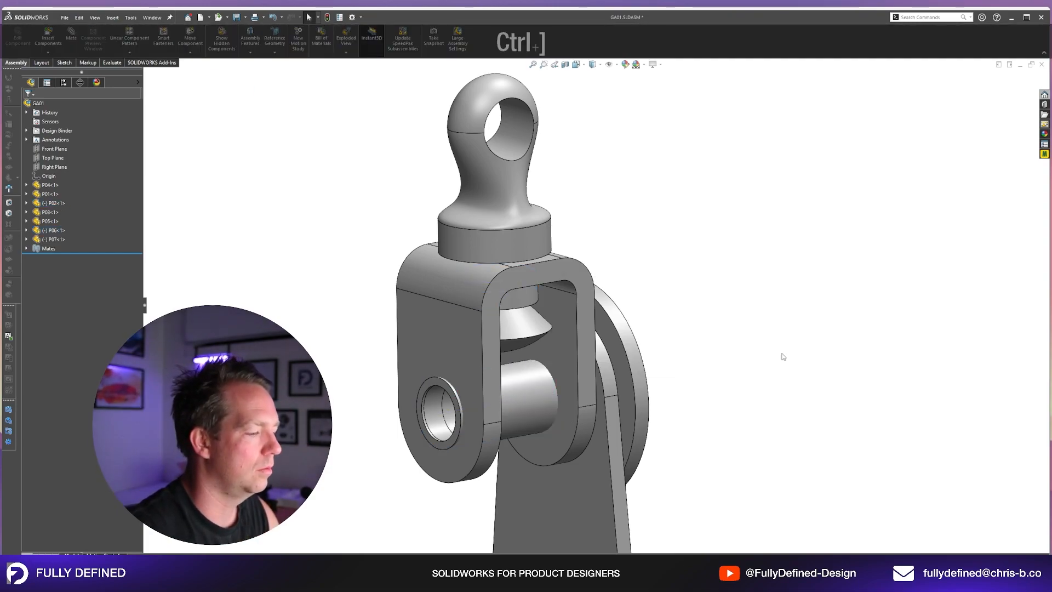
{"action": "left_click", "coordinate": [446, 301]}
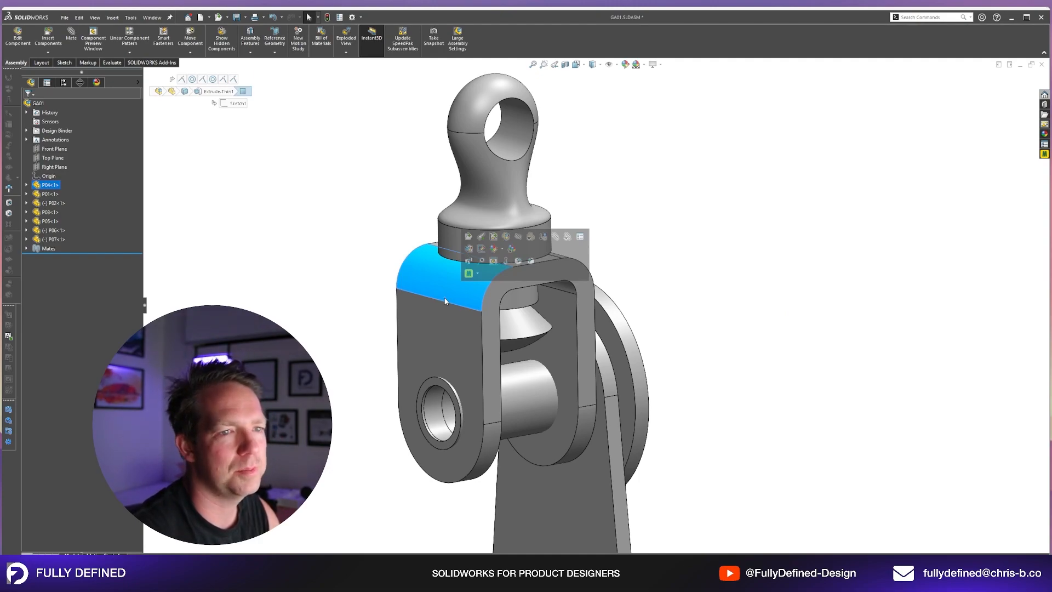
{"action": "key", "text": "Escape"}
{"action": "left_click", "coordinate": [460, 323]}
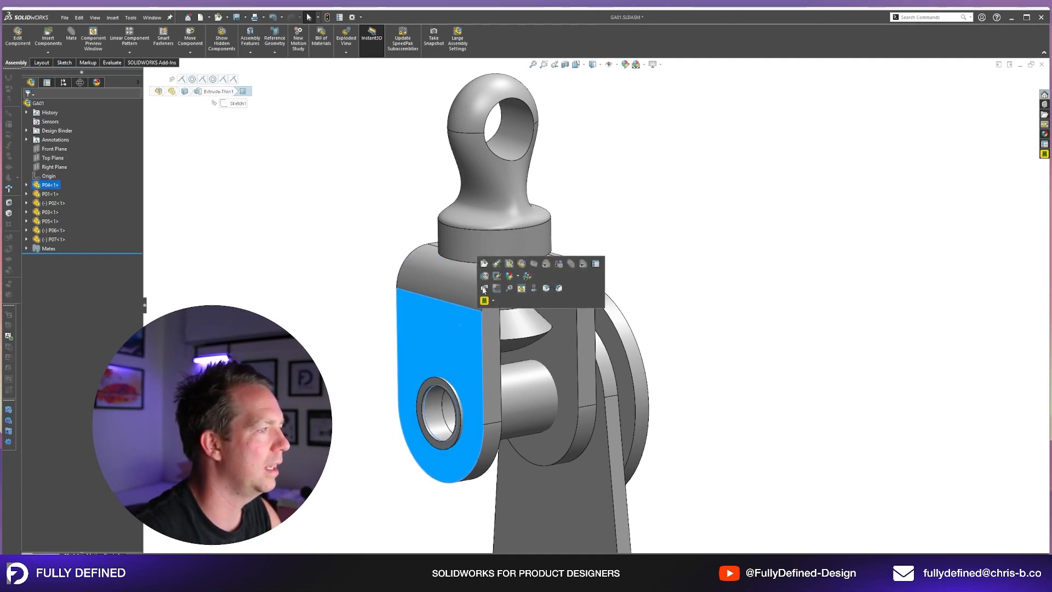
{"action": "left_click", "coordinate": [547, 267]}
{"action": "middle_click_drag", "start_coordinate": [630, 270], "coordinate": [633, 308]}
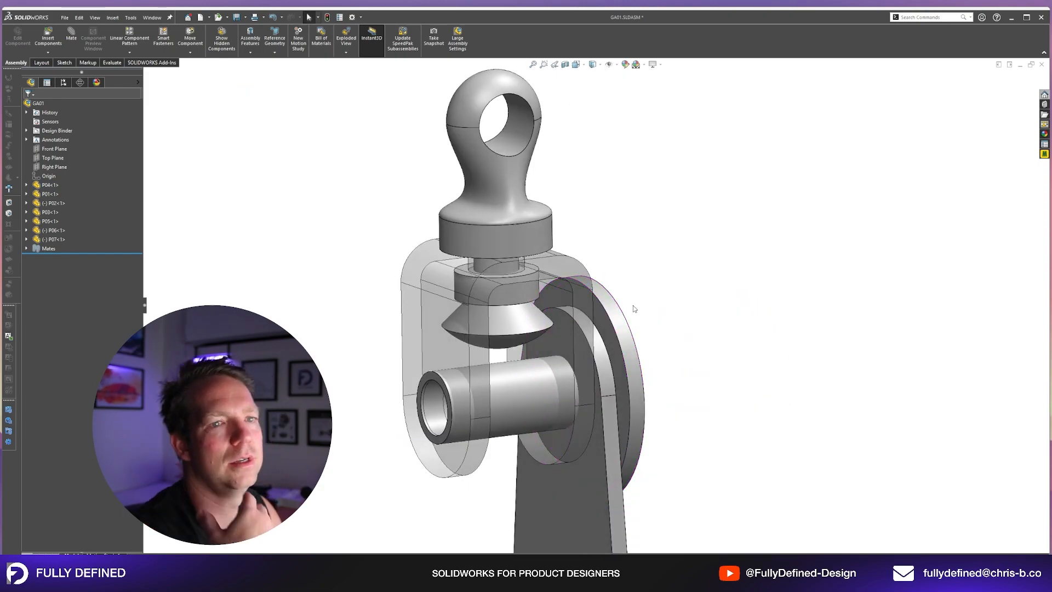
Show P02's Front plane and turn the P02 spacer to test its remaining rotation
{"action": "scroll", "coordinate": [633, 309], "scroll_direction": "down", "scroll_amount": 6}
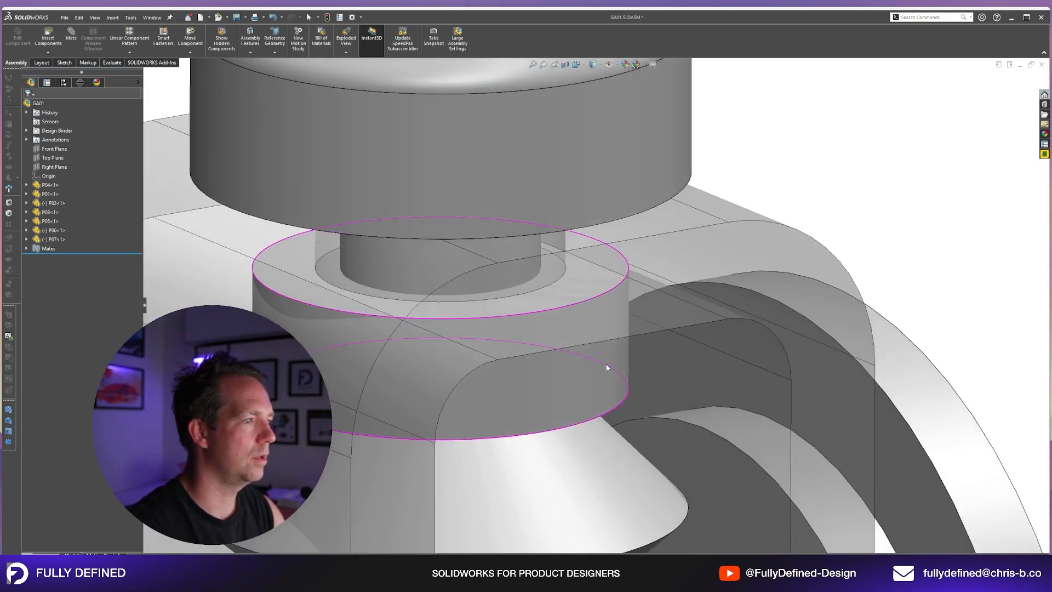
{"action": "left_click", "coordinate": [606, 356]}
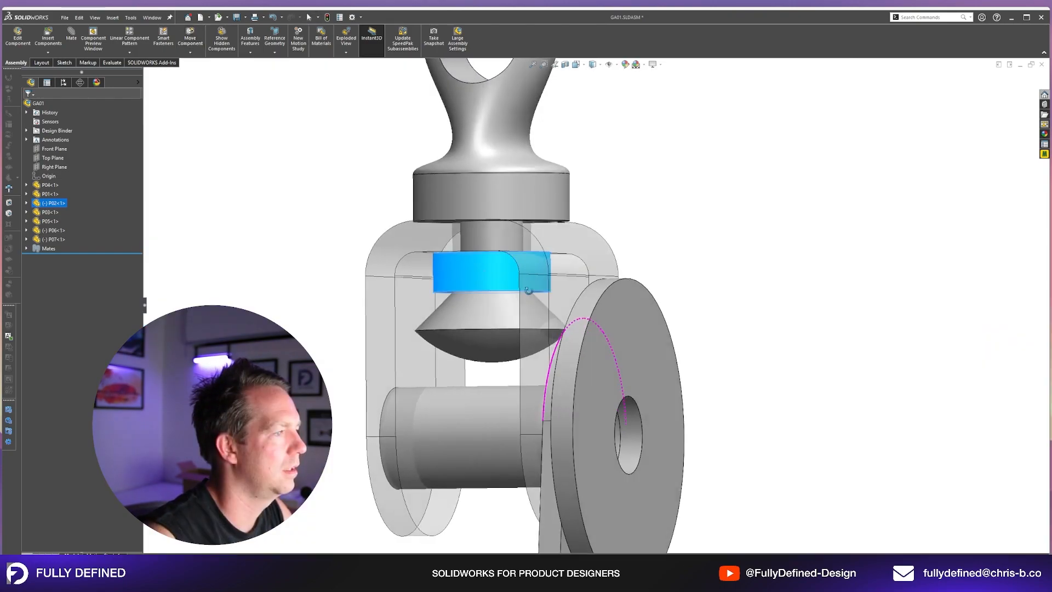
{"action": "middle_click_drag", "start_coordinate": [592, 328], "coordinate": [608, 362]}
{"action": "left_click", "coordinate": [763, 243]}
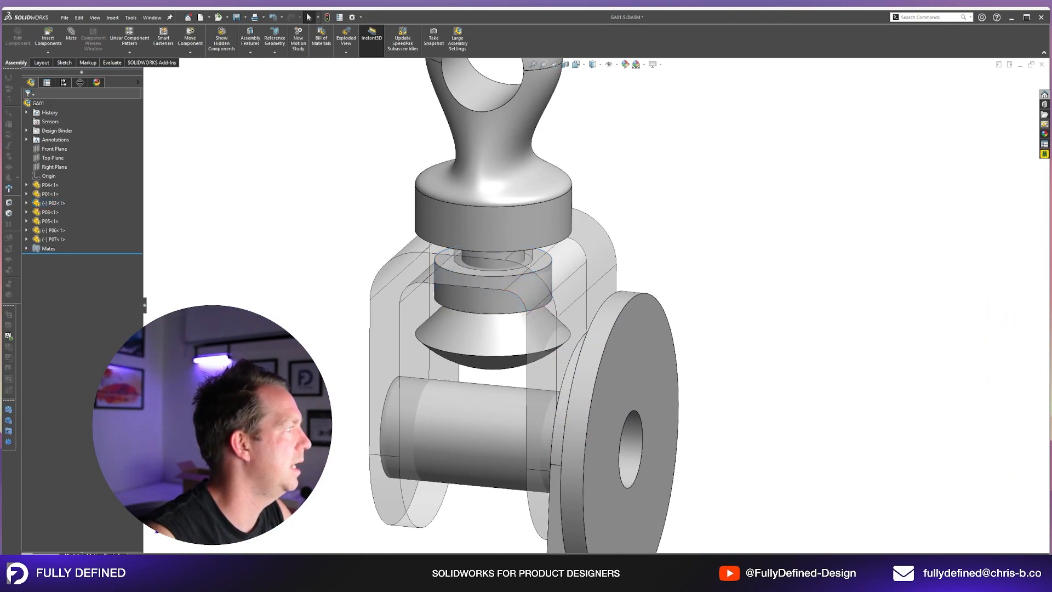
{"action": "left_click", "coordinate": [27, 203]}
{"action": "left_click", "coordinate": [64, 268]}
{"action": "left_click", "coordinate": [85, 258]}
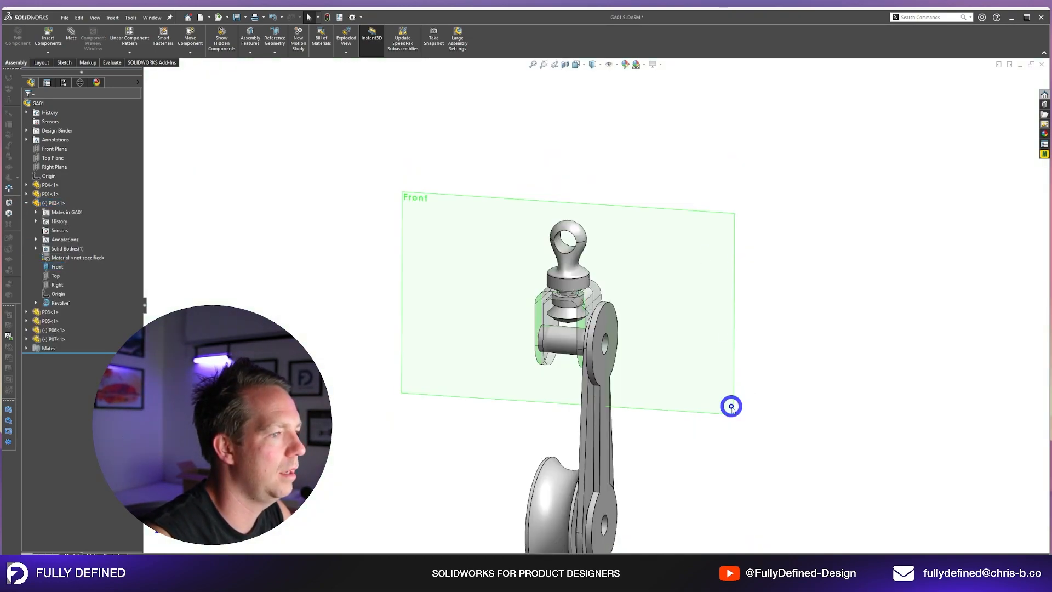
{"action": "left_click_drag", "start_coordinate": [731, 406], "coordinate": [616, 330]}
{"action": "scroll", "coordinate": [608, 320], "scroll_direction": "down", "scroll_amount": 6}
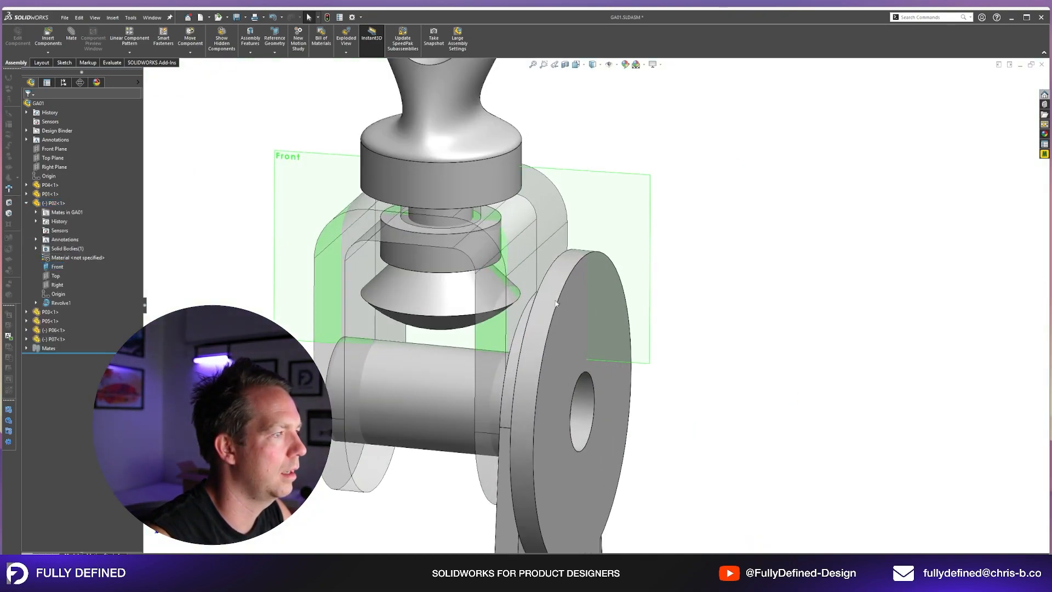
{"action": "middle_click_drag", "start_coordinate": [582, 305], "coordinate": [517, 338]}
{"action": "left_click_drag", "start_coordinate": [482, 310], "coordinate": [467, 294]}
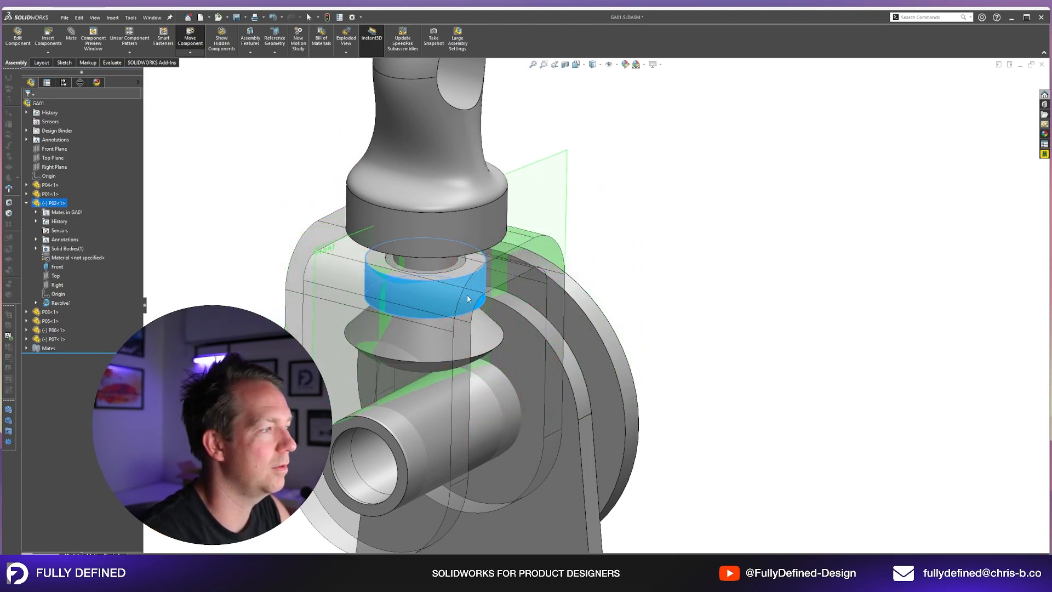
Mate P02's Front plane coincident with the assembly's Front Plane
{"action": "scroll", "coordinate": [467, 295], "scroll_direction": "up", "scroll_amount": 3}
{"action": "left_click", "coordinate": [224, 258]}
{"action": "left_click", "coordinate": [57, 267]}
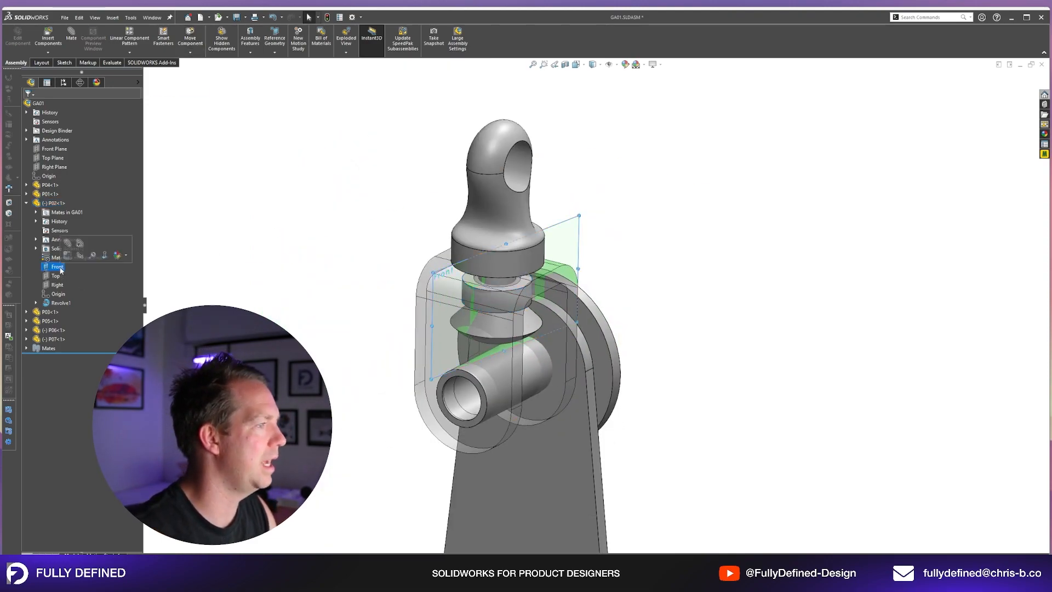
{"action": "left_click", "coordinate": [55, 148], "text": "ctrl"}
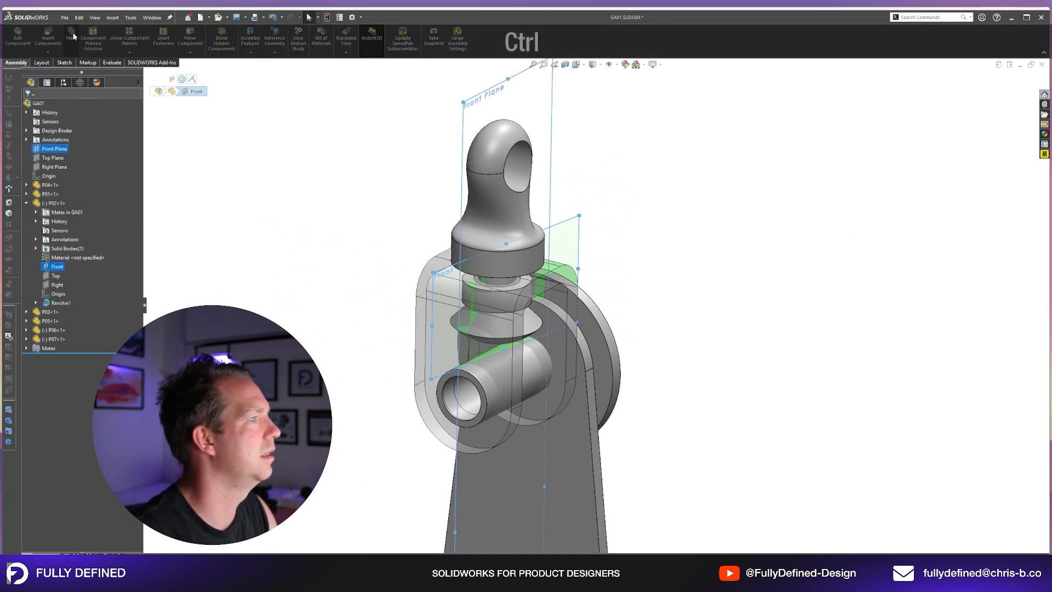
{"action": "left_click", "coordinate": [738, 204]}
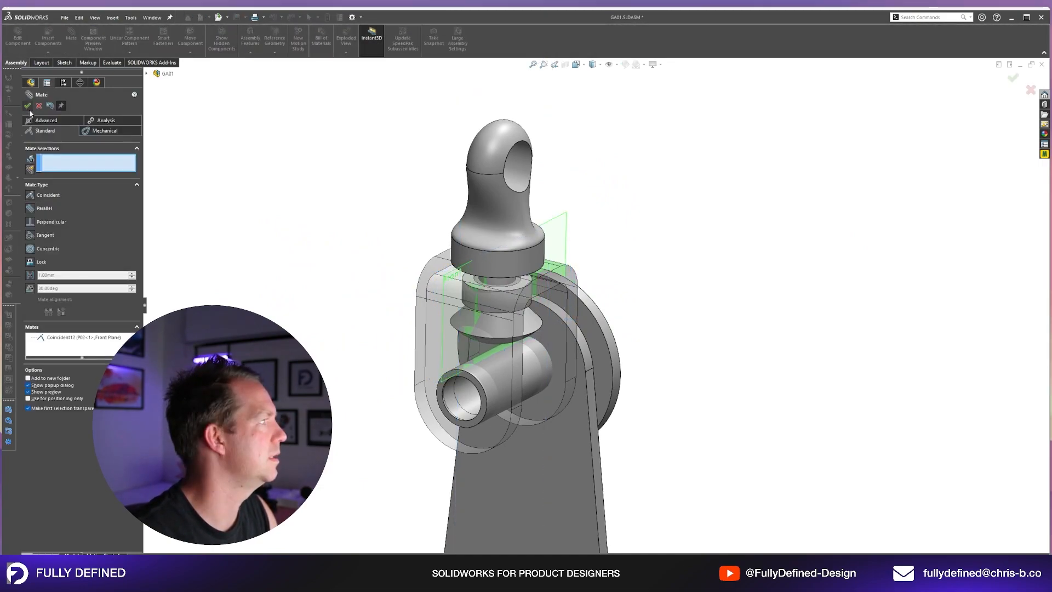
{"action": "left_click", "coordinate": [27, 105]}
Hide the displayed Front plane of P02
{"action": "middle_click_drag", "start_coordinate": [621, 311], "coordinate": [581, 251]}
{"action": "scroll", "coordinate": [570, 251], "scroll_direction": "down", "scroll_amount": 5}
{"action": "left_click", "coordinate": [672, 205]}
{"action": "right_click", "coordinate": [671, 205]}
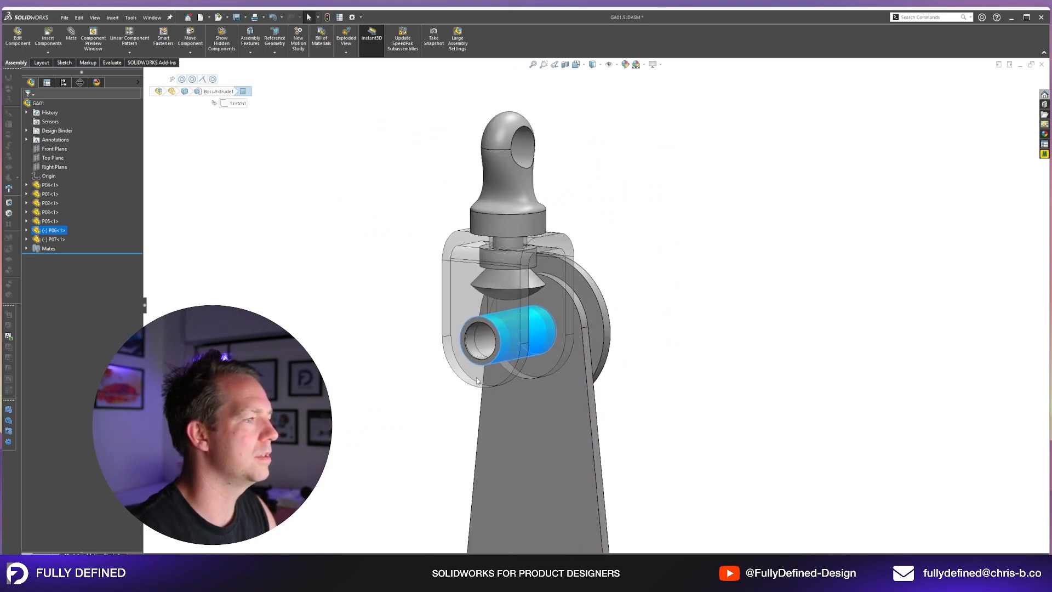
Mate the P06 tube's Front plane coincident with the assembly's Front Plane
{"action": "scroll", "coordinate": [638, 329], "scroll_direction": "down", "scroll_amount": 6}
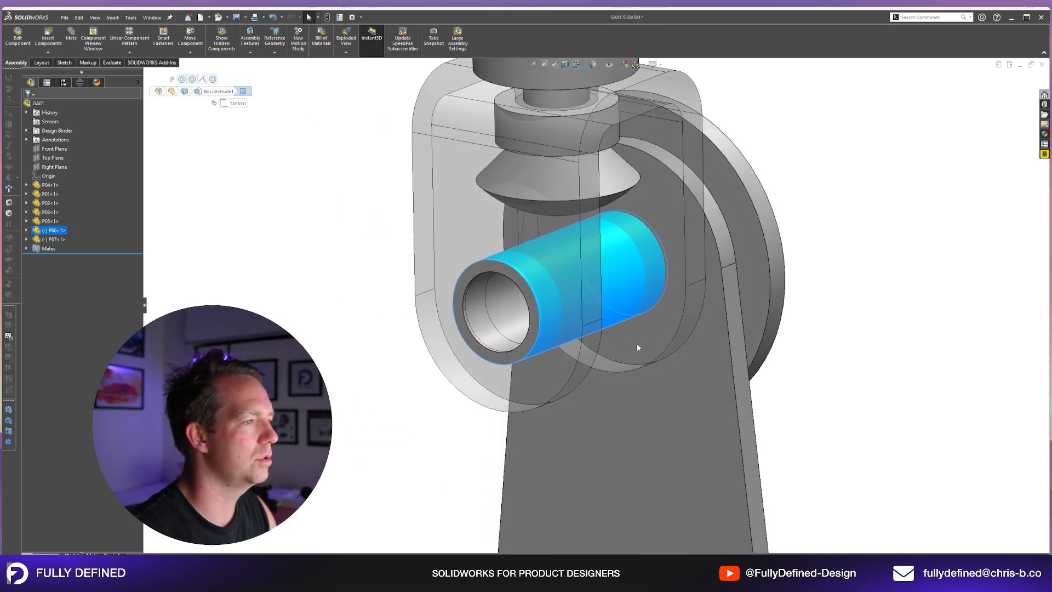
{"action": "left_click", "coordinate": [26, 231]}
{"action": "left_click", "coordinate": [57, 294]}
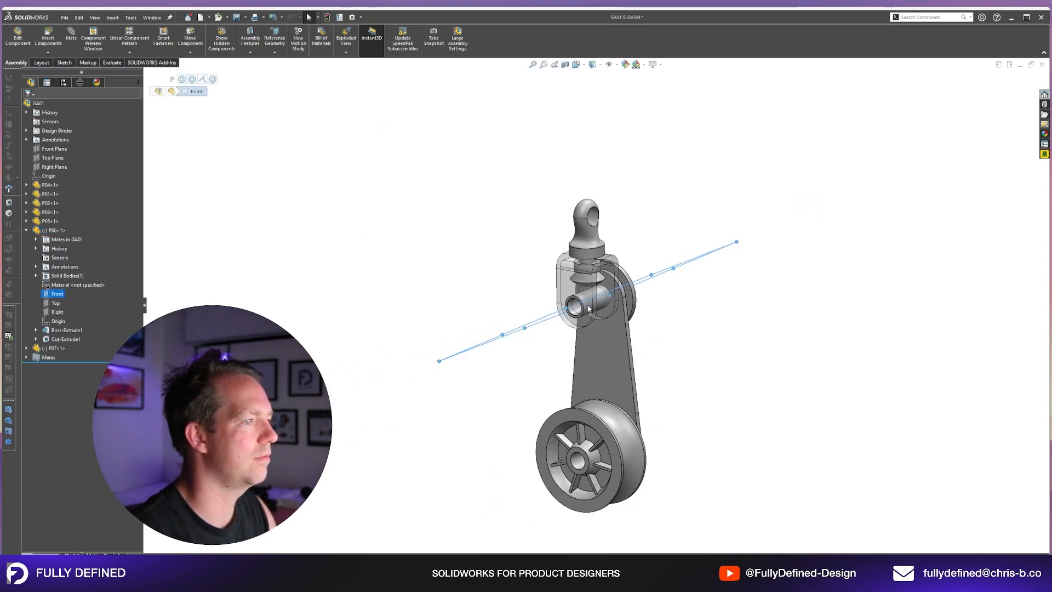
{"action": "mouse_move", "coordinate": [592, 307]}
{"action": "middle_mouse_down"}
{"action": "mouse_move", "coordinate": [614, 323]}
{"action": "mouse_move", "coordinate": [598, 315]}
{"action": "middle_mouse_up"}
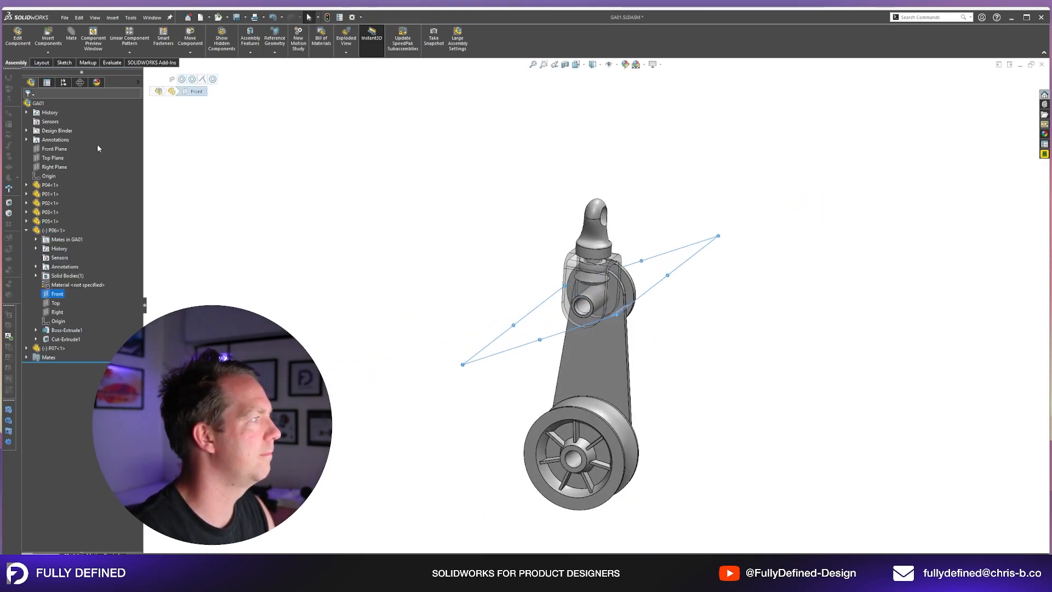
{"action": "left_click", "coordinate": [56, 147], "text": "ctrl"}
{"action": "left_click", "coordinate": [71, 39]}
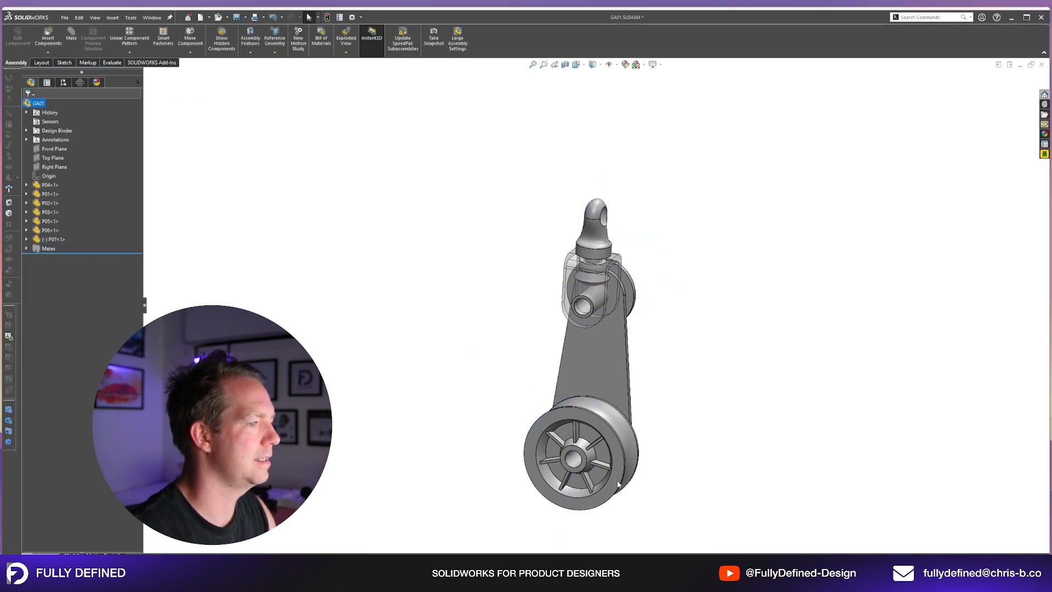
Mate the P07 pulley's Front plane coincident with the assembly's Front Plane and collapse P07's feature list
{"action": "scroll", "coordinate": [618, 484], "scroll_direction": "down", "scroll_amount": 5}
{"action": "left_click", "coordinate": [591, 437]}
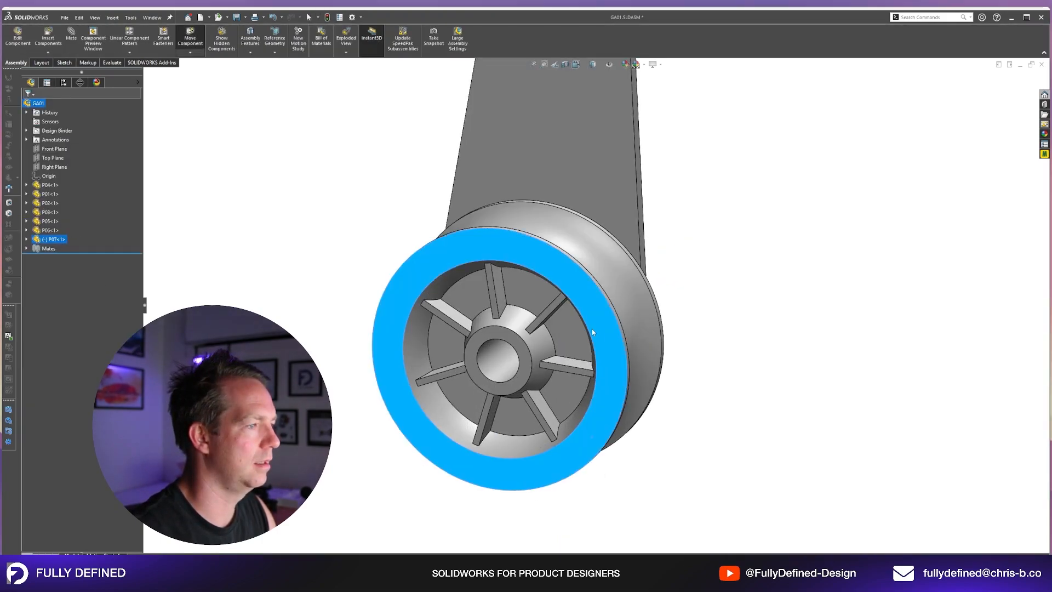
{"action": "left_click", "coordinate": [26, 240]}
{"action": "left_click", "coordinate": [57, 303]}
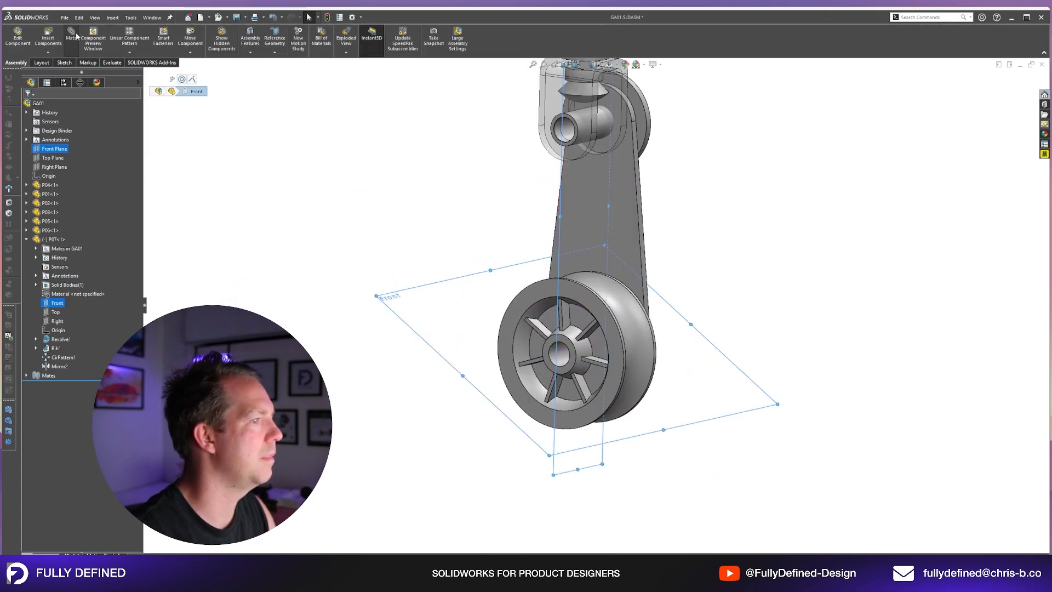
{"action": "left_click", "coordinate": [75, 36]}
{"action": "left_click", "coordinate": [764, 205]}
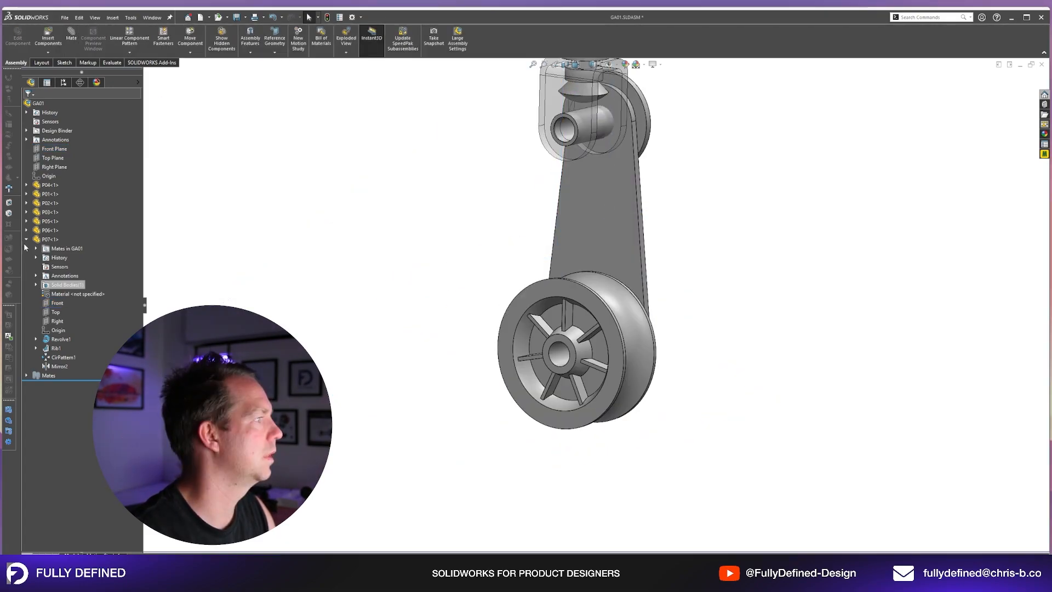
{"action": "left_click", "coordinate": [27, 239]}
Return the P04 bracket to opaque display and save the GA01 assembly
{"action": "scroll", "coordinate": [679, 236], "scroll_direction": "up", "scroll_amount": 2}
{"action": "middle_click_drag", "start_coordinate": [679, 235], "coordinate": [578, 230]}
{"action": "scroll", "coordinate": [675, 225], "scroll_direction": "down", "scroll_amount": 3}
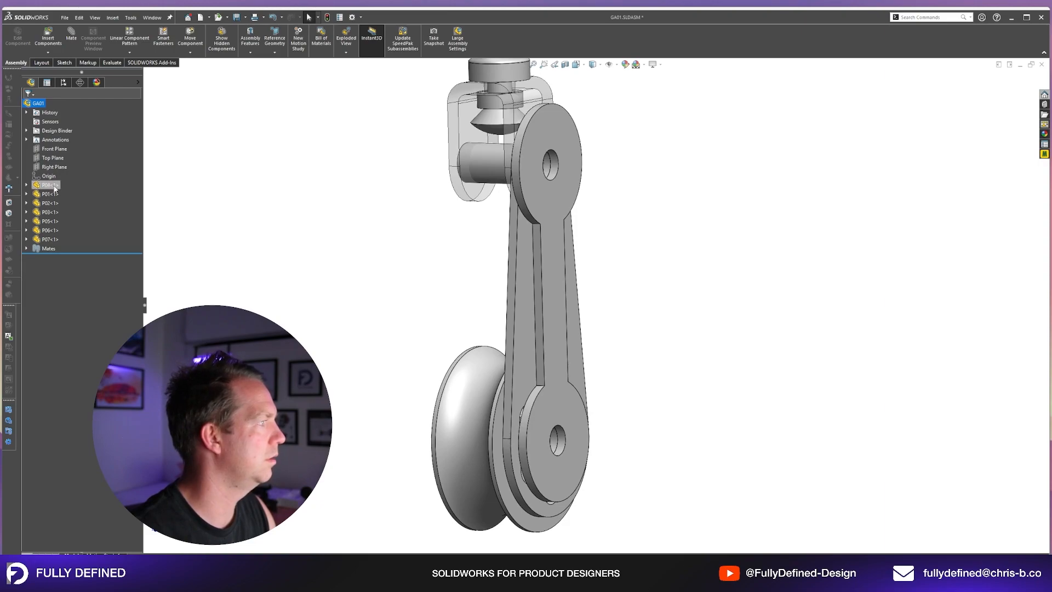
{"action": "scroll", "coordinate": [710, 327], "scroll_direction": "up", "scroll_amount": 1}
{"action": "middle_click_drag", "start_coordinate": [709, 326], "coordinate": [695, 348]}
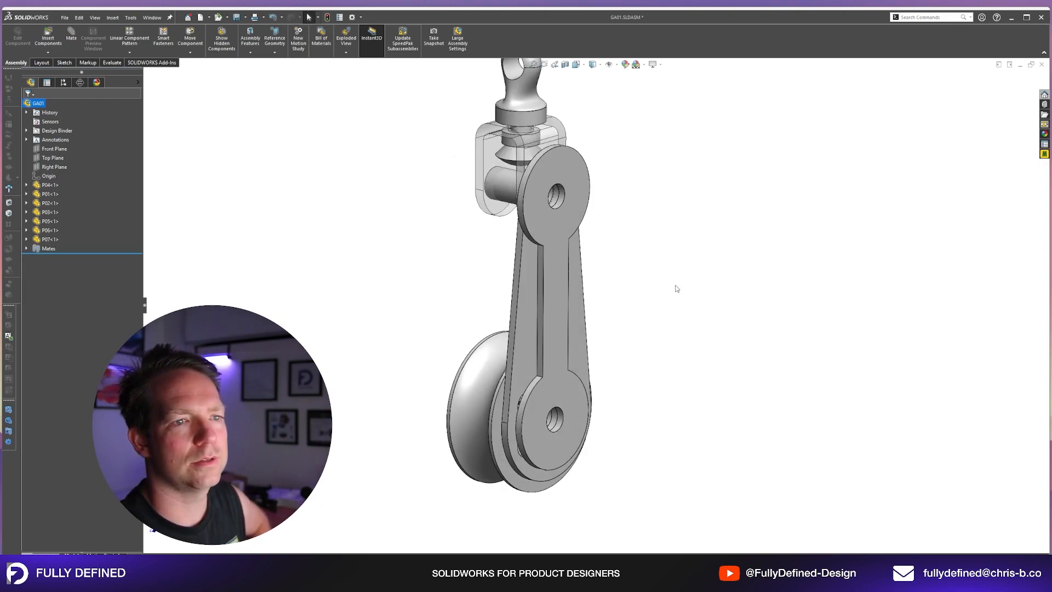
{"action": "scroll", "coordinate": [589, 223], "scroll_direction": "up", "scroll_amount": 5}
{"action": "scroll", "coordinate": [617, 307], "scroll_direction": "down", "scroll_amount": 4}
{"action": "scroll", "coordinate": [487, 149], "scroll_direction": "down", "scroll_amount": 3}
{"action": "scroll", "coordinate": [733, 357], "scroll_direction": "up", "scroll_amount": 5}
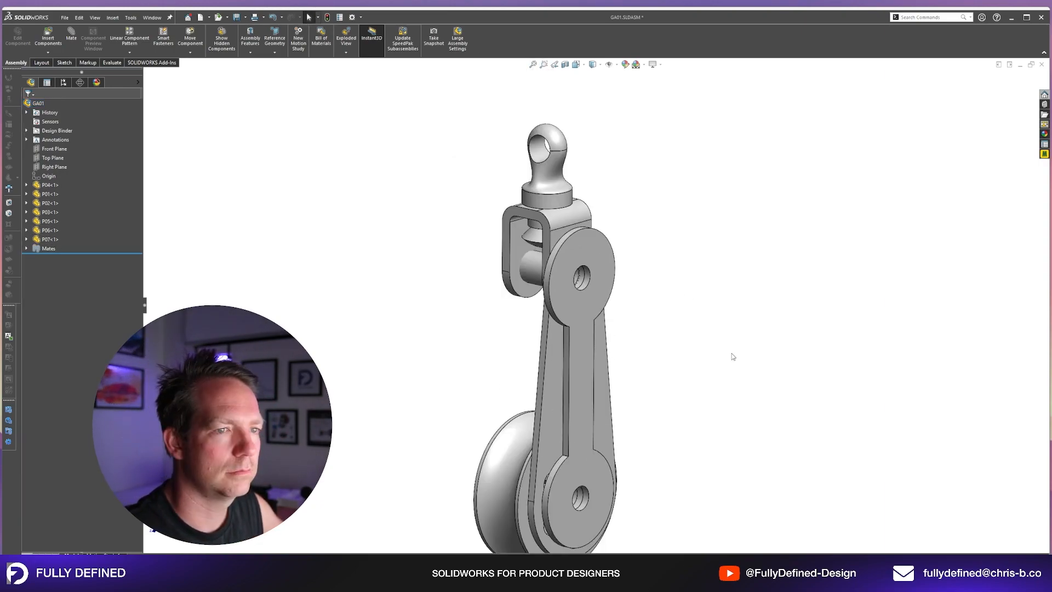
{"action": "scroll", "coordinate": [716, 383], "scroll_direction": "down", "scroll_amount": 1}
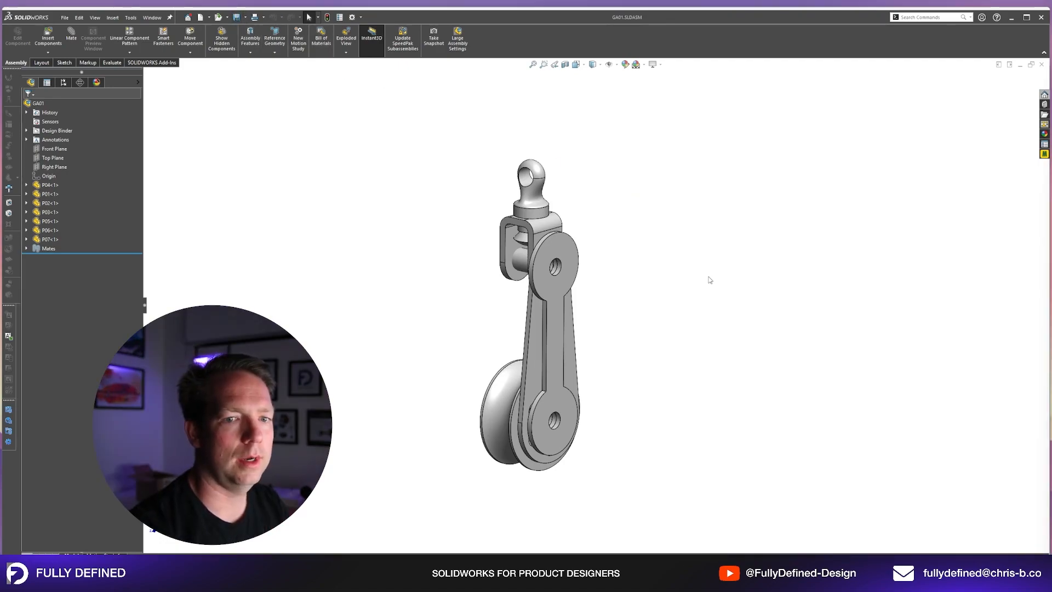
{"action": "middle_click_drag", "start_coordinate": [710, 280], "coordinate": [587, 326]}
{"action": "scroll", "coordinate": [541, 420], "scroll_direction": "down", "scroll_amount": 2}
{"action": "middle_click_drag", "start_coordinate": [644, 293], "coordinate": [657, 299]}
{"action": "key", "text": "f"}
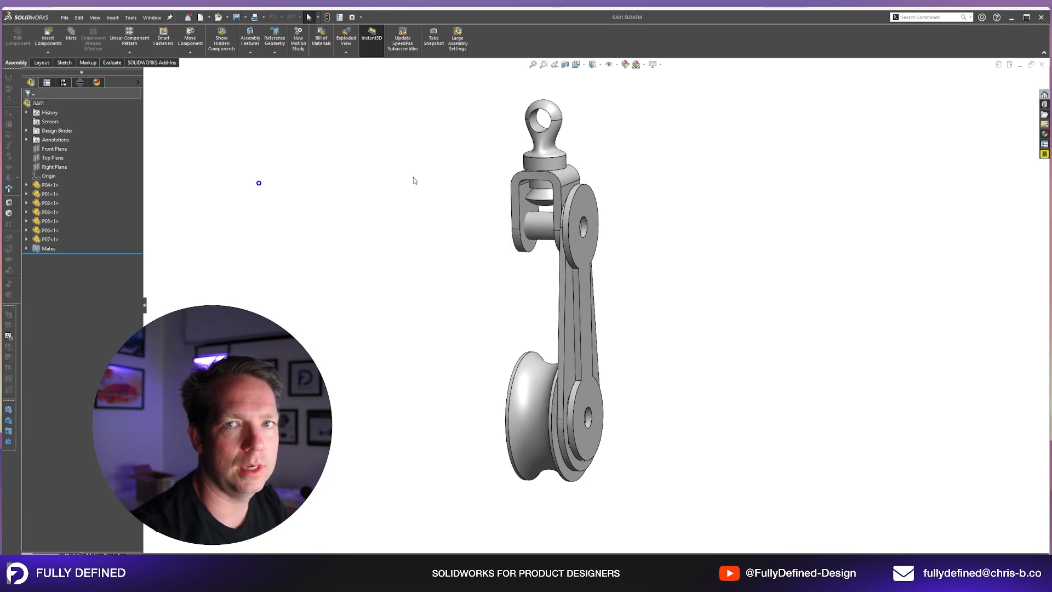
{"action": "middle_click_drag", "start_coordinate": [413, 179], "coordinate": [693, 262]}
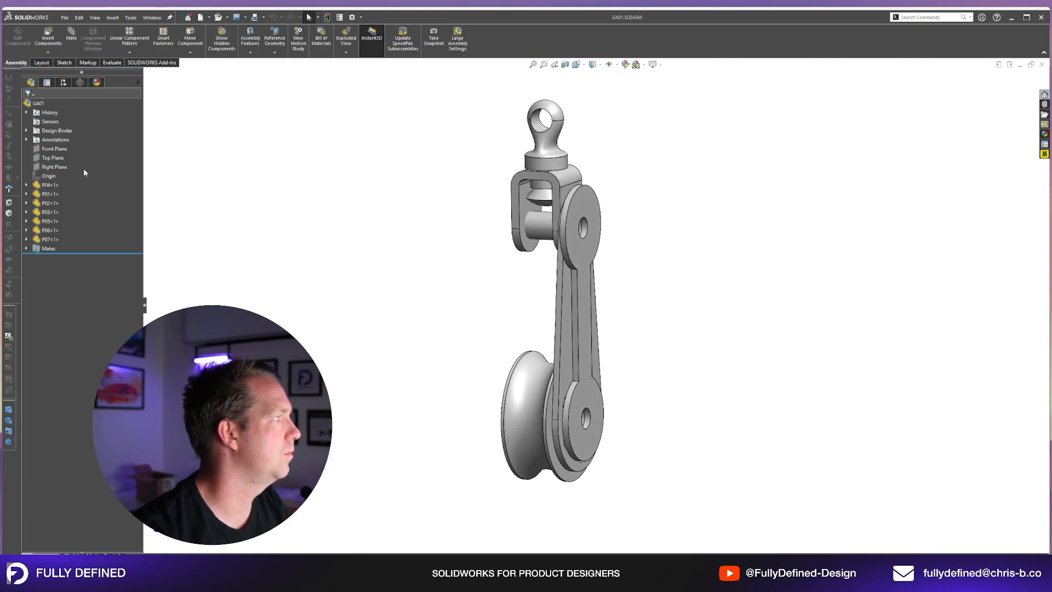
Start mirroring components with the assembly's Right Plane as the mirror plane
{"action": "left_click", "coordinate": [54, 167]}
{"action": "mouse_move", "coordinate": [606, 239]}
{"action": "middle_mouse_down"}
{"action": "mouse_move", "coordinate": [661, 227]}
{"action": "mouse_move", "coordinate": [602, 237]}
{"action": "middle_mouse_up"}
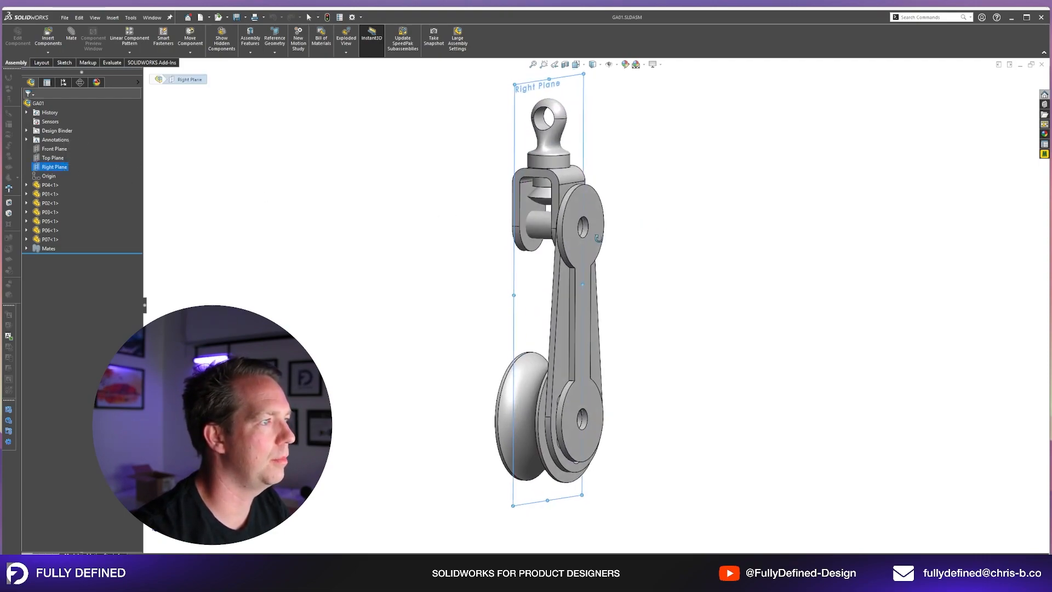
{"action": "left_click", "coordinate": [131, 54]}
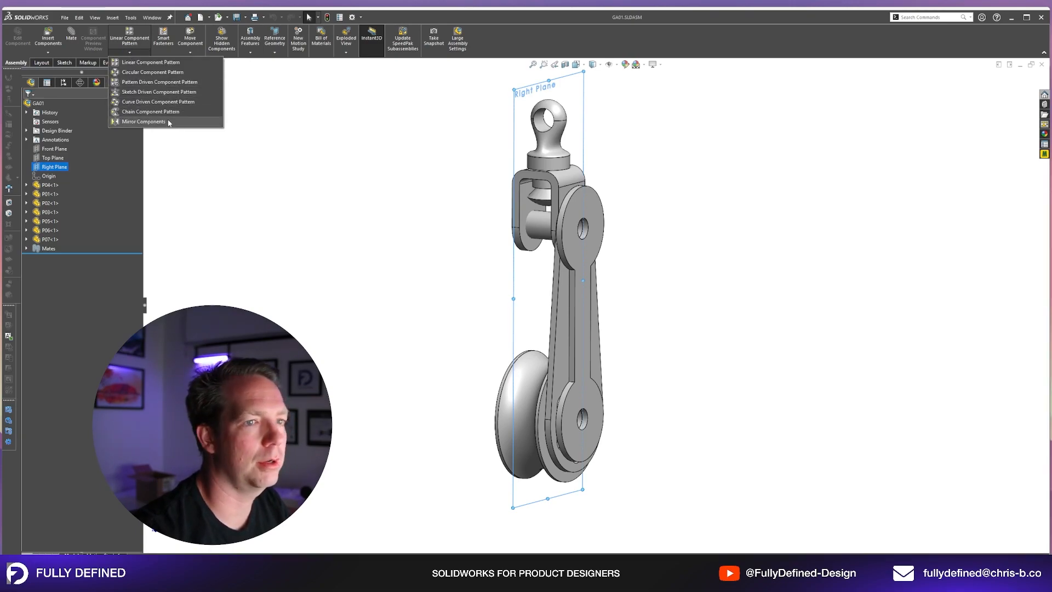
{"action": "left_click", "coordinate": [143, 122]}
{"action": "middle_click_drag", "start_coordinate": [644, 445], "coordinate": [493, 272]}
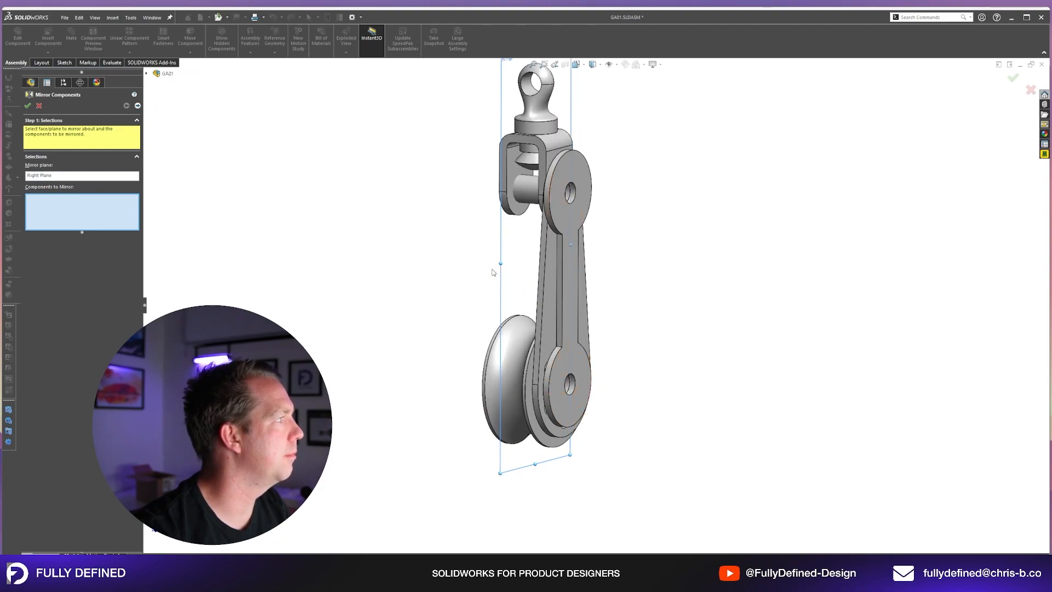
{"action": "scroll", "coordinate": [495, 226], "scroll_direction": "down", "scroll_amount": 2}
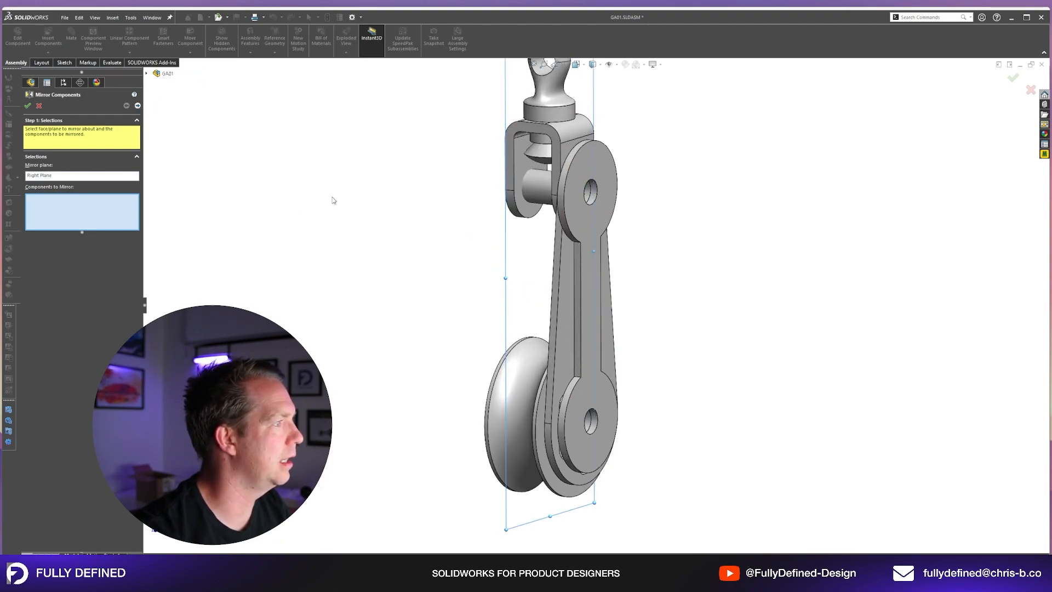
{"action": "left_click", "coordinate": [65, 176]}
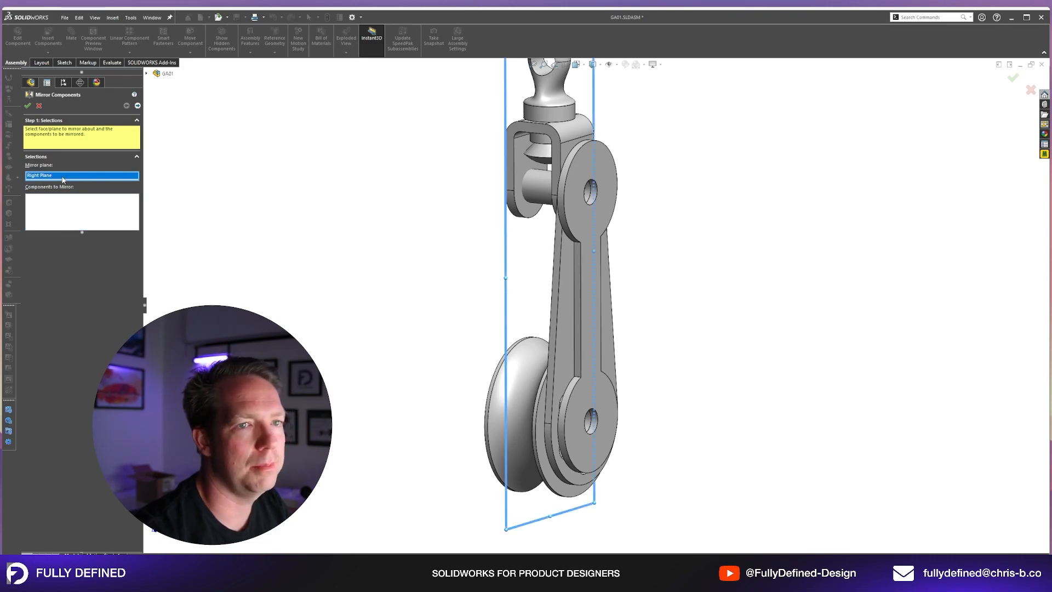
{"action": "left_click", "coordinate": [62, 204]}
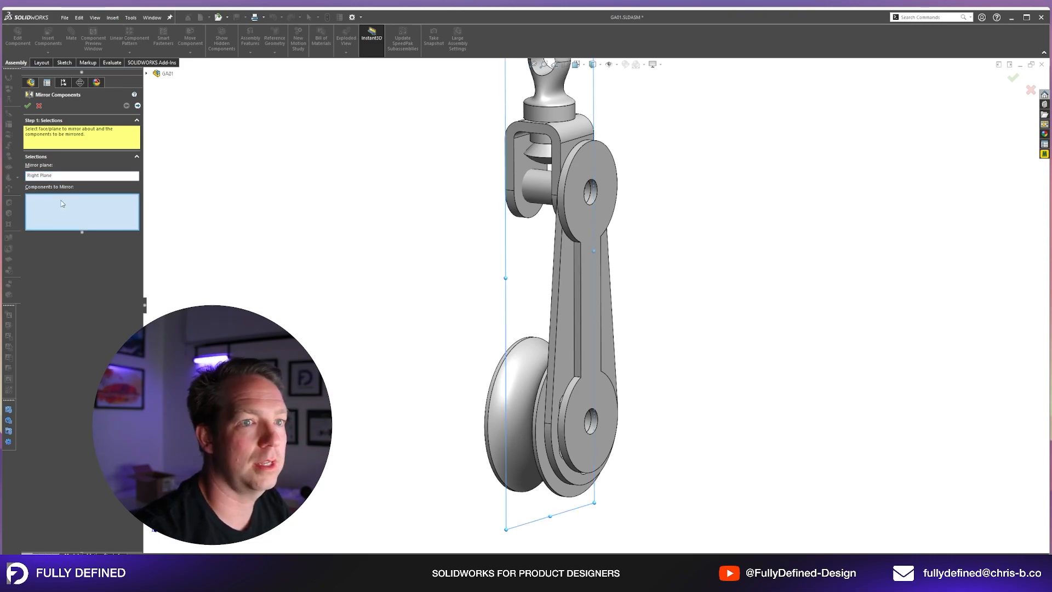
Mirror the P03 and P05 side plates using the center of bounding box mirror type, and check their mirrored instances in the feature tree
{"action": "left_click", "coordinate": [581, 314]}
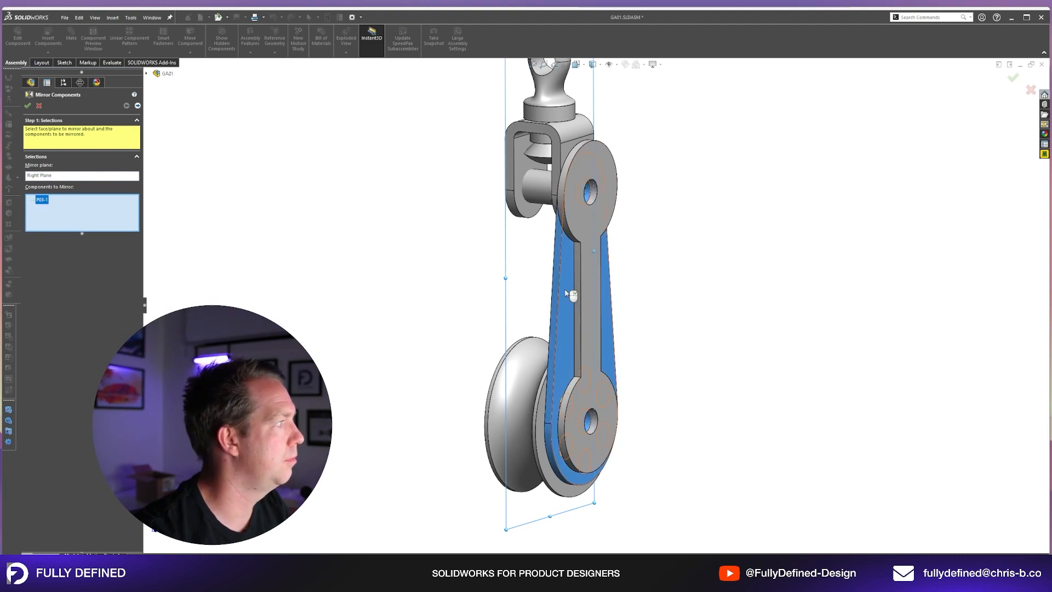
{"action": "left_click", "coordinate": [588, 226]}
{"action": "middle_click_drag", "start_coordinate": [587, 227], "coordinate": [589, 255]}
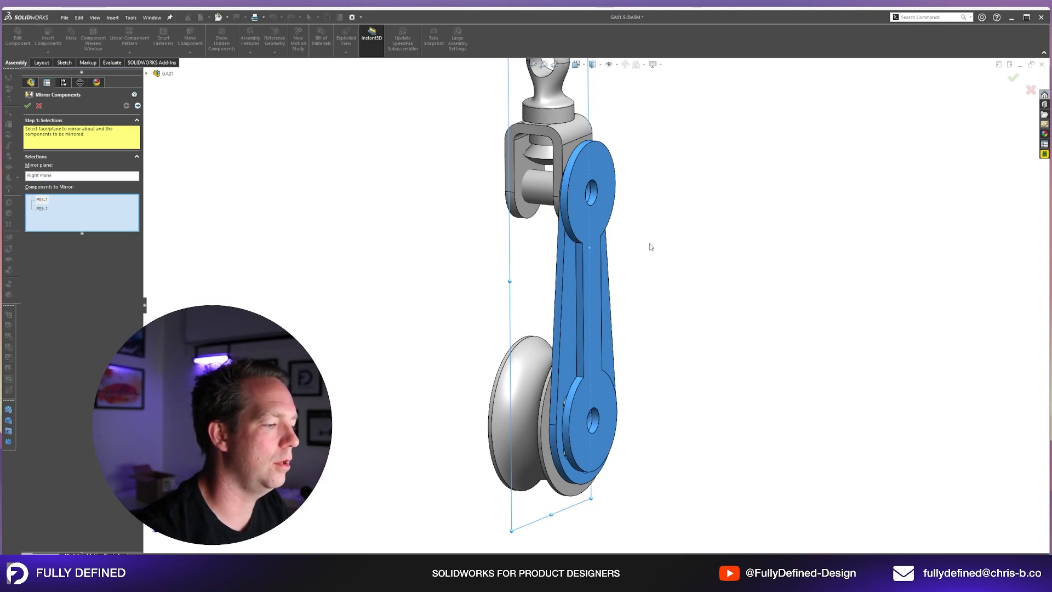
{"action": "left_click", "coordinate": [138, 106]}
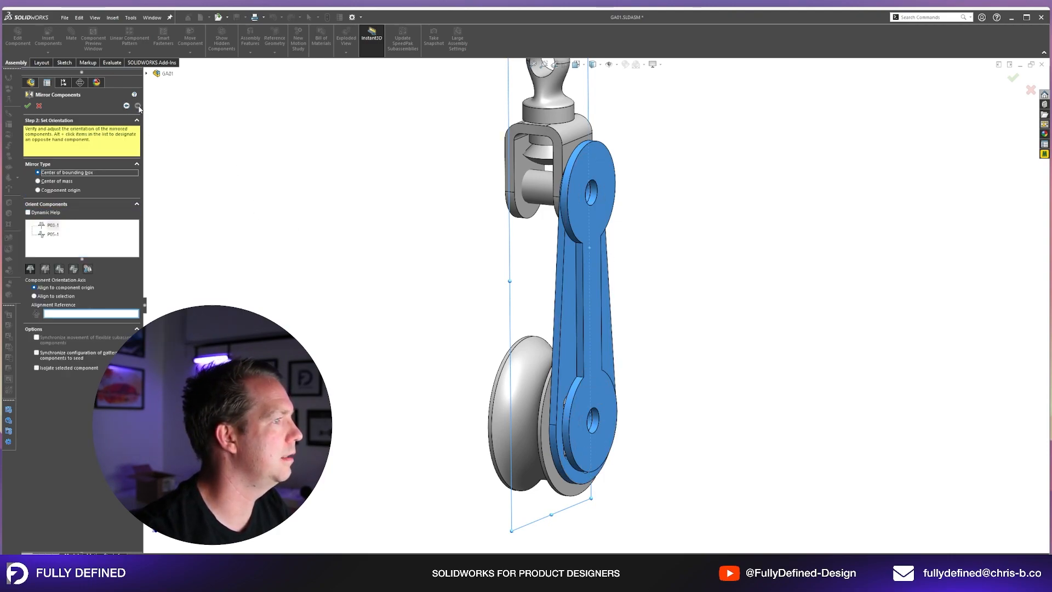
{"action": "mouse_move", "coordinate": [628, 301]}
{"action": "middle_mouse_down"}
{"action": "mouse_move", "coordinate": [735, 251]}
{"action": "mouse_move", "coordinate": [674, 273]}
{"action": "mouse_move", "coordinate": [664, 296]}
{"action": "mouse_move", "coordinate": [646, 273]}
{"action": "mouse_move", "coordinate": [642, 305]}
{"action": "middle_mouse_up"}
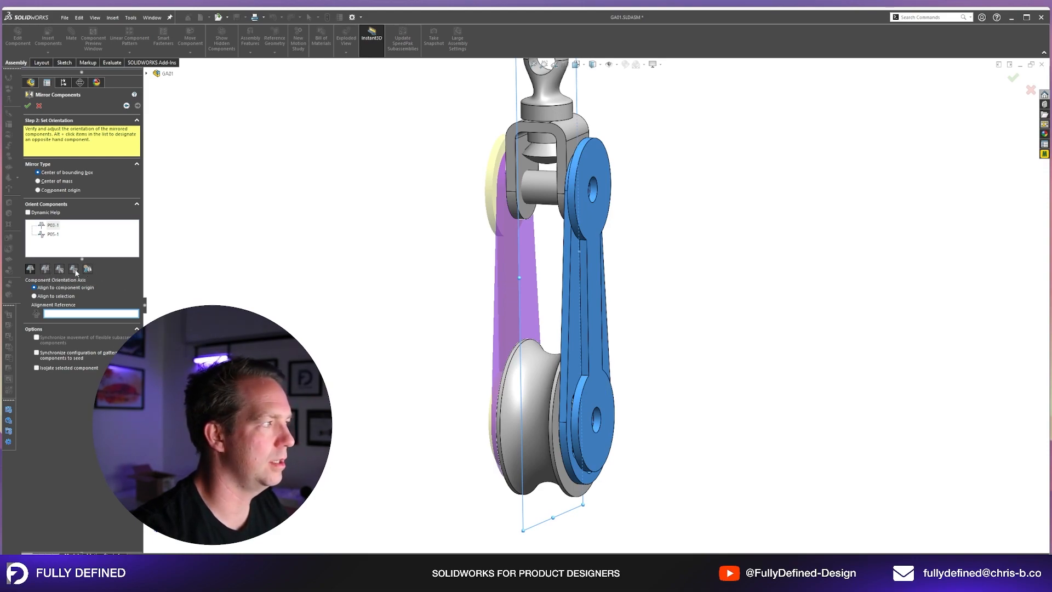
{"action": "middle_click_drag", "start_coordinate": [600, 322], "coordinate": [544, 310]}
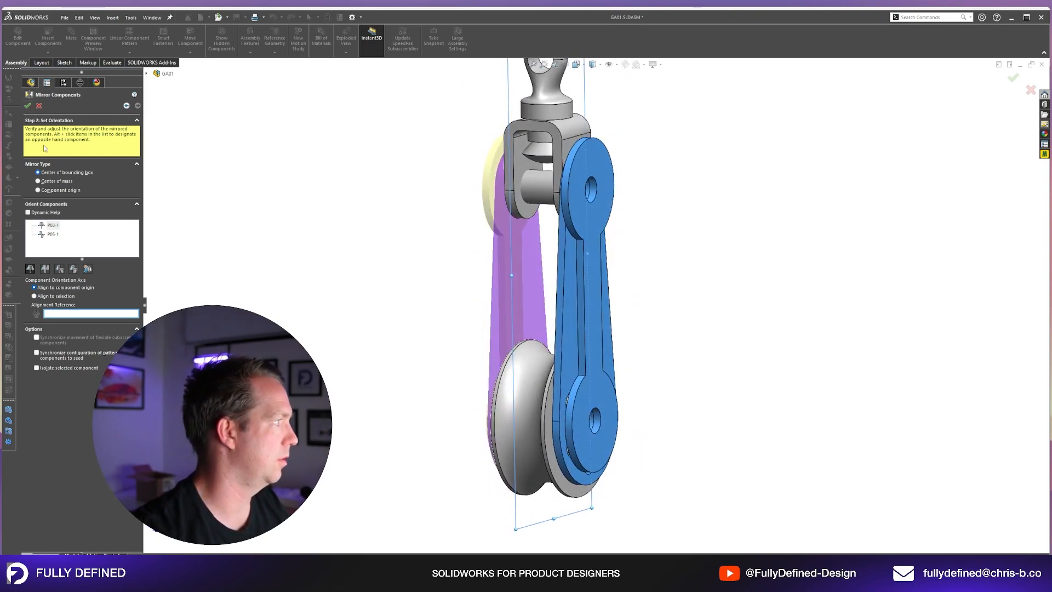
{"action": "left_click", "coordinate": [28, 105]}
{"action": "middle_click_drag", "start_coordinate": [646, 263], "coordinate": [677, 262]}
{"action": "left_click", "coordinate": [27, 257]}
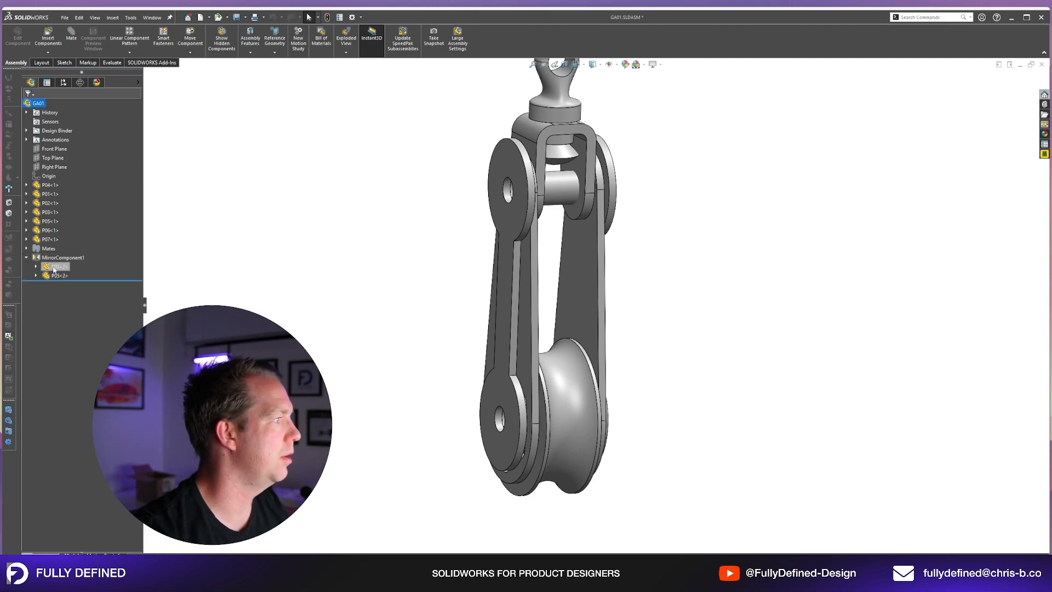
{"action": "left_click", "coordinate": [53, 266]}
{"action": "left_click", "coordinate": [56, 276]}
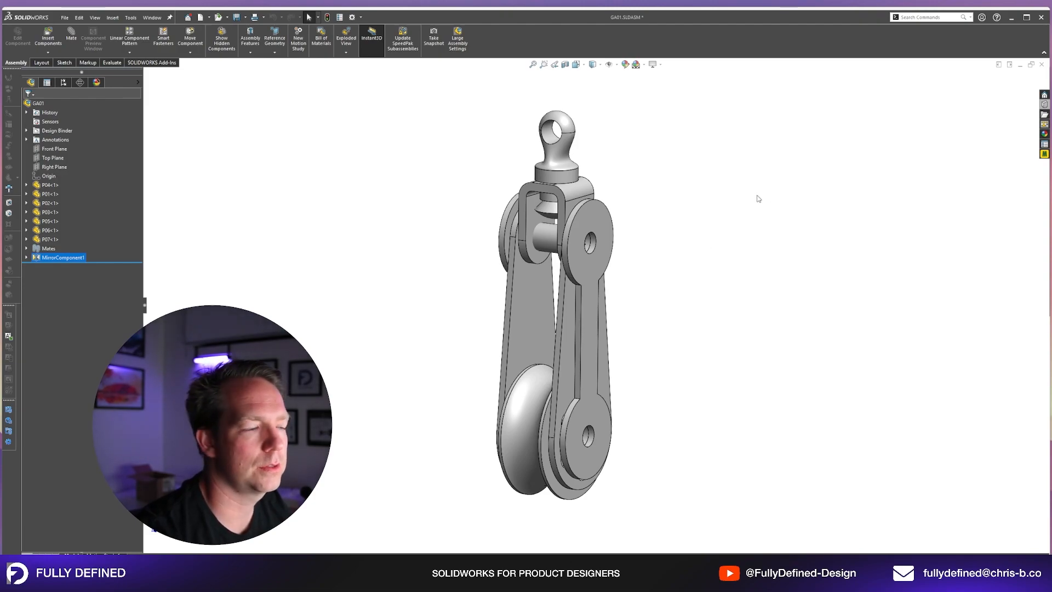
Open the Design Library and keep it pinned open beside the assembly
{"action": "left_click", "coordinate": [1044, 105]}
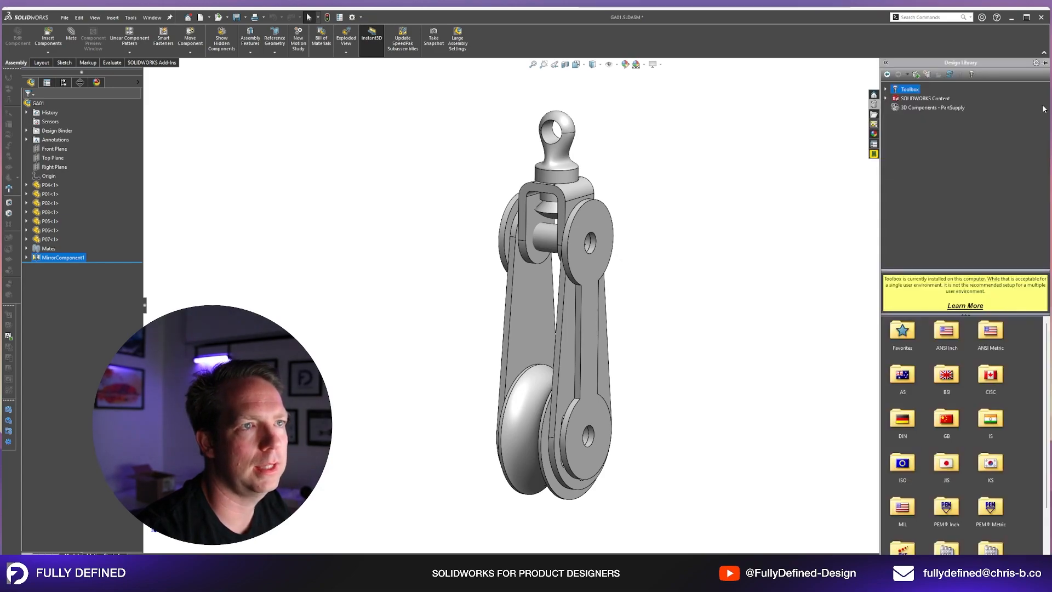
{"action": "left_click", "coordinate": [1046, 63]}
{"action": "scroll", "coordinate": [753, 315], "scroll_direction": "up", "scroll_amount": 3}
{"action": "scroll", "coordinate": [754, 317], "scroll_direction": "down", "scroll_amount": 2}
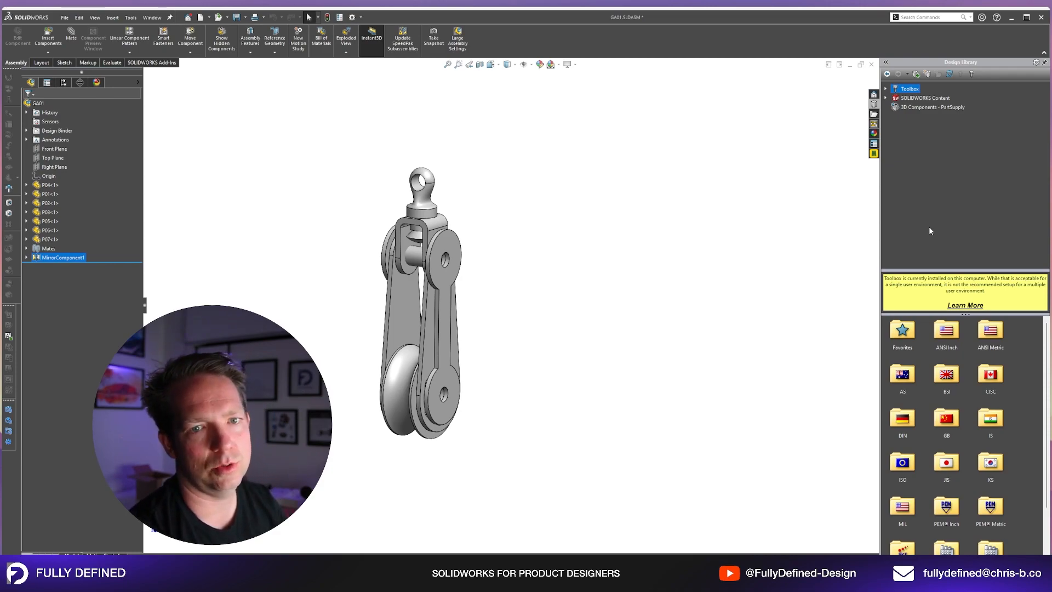
{"action": "scroll", "coordinate": [361, 331], "scroll_direction": "down", "scroll_amount": 1}
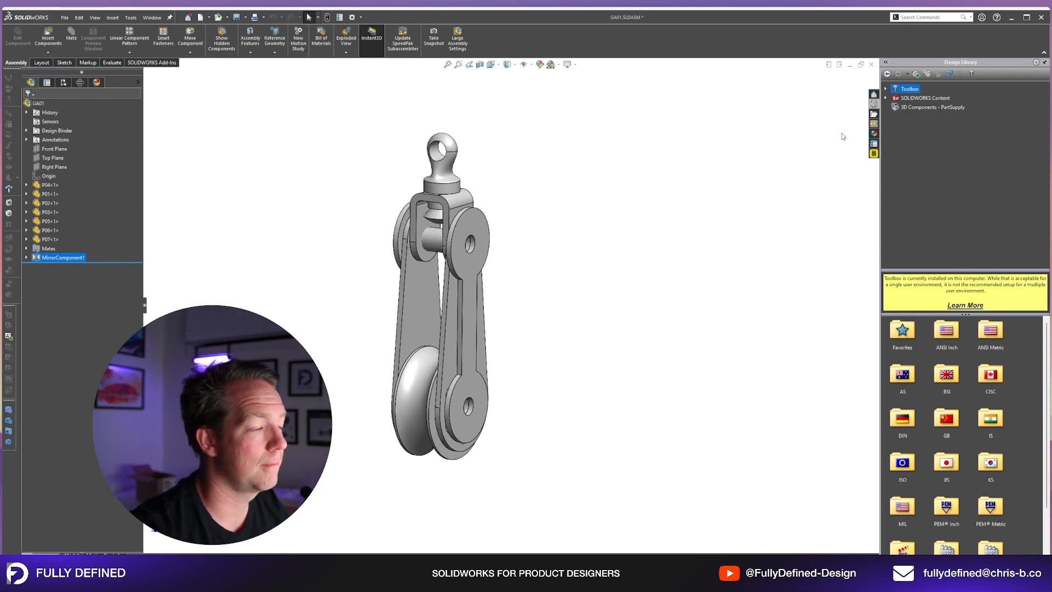
{"action": "middle_click_drag", "start_coordinate": [636, 267], "coordinate": [628, 261]}
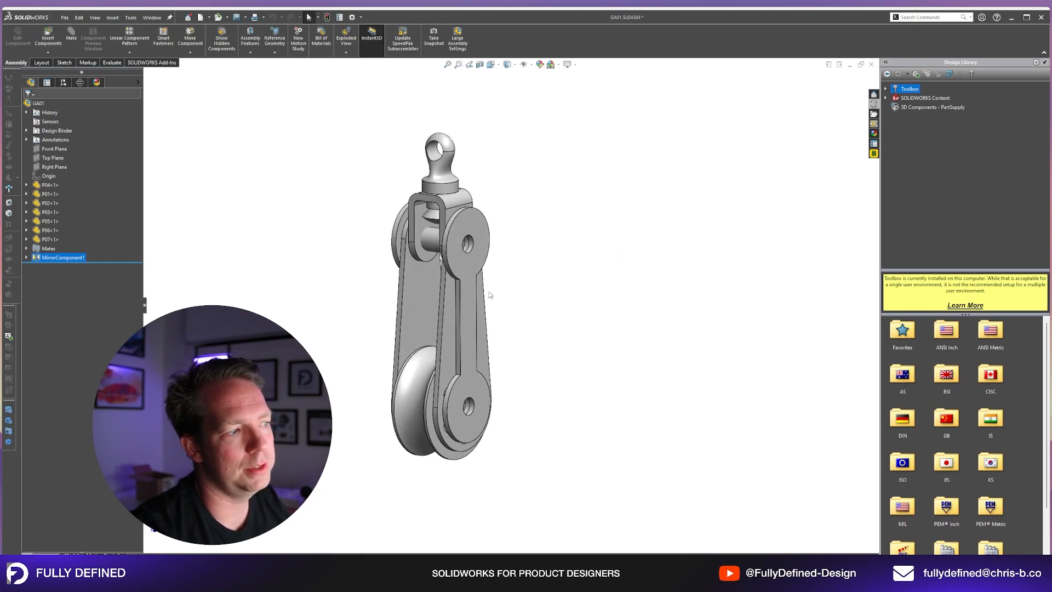
{"action": "scroll", "coordinate": [321, 300], "scroll_direction": "down", "scroll_amount": 1}
{"action": "middle_click_drag", "start_coordinate": [586, 212], "coordinate": [585, 220]}
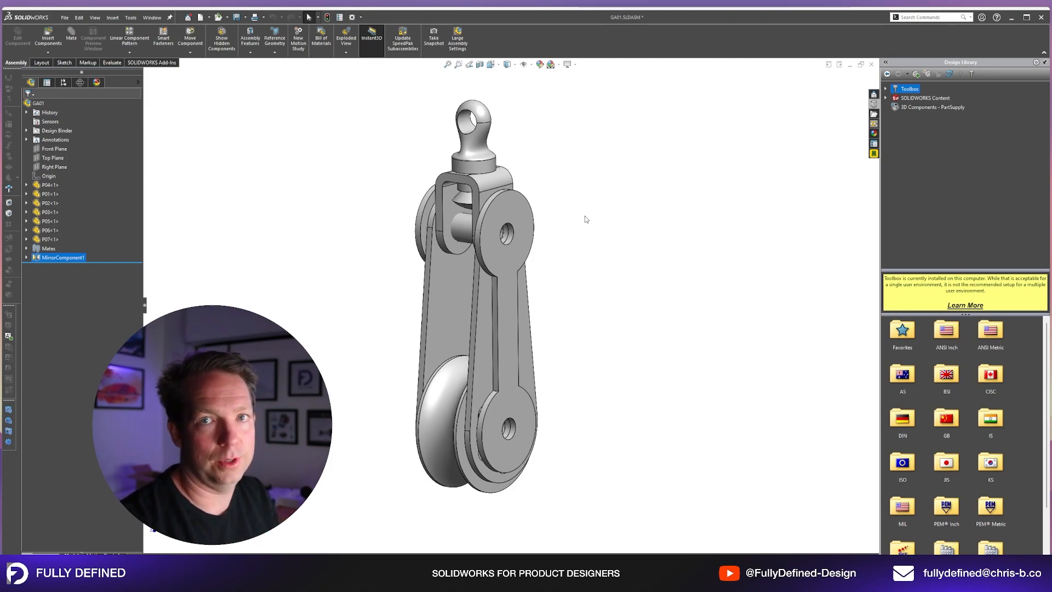
Expand the Toolbox and its AS standard to list the hardware categories
{"action": "left_click", "coordinate": [885, 89]}
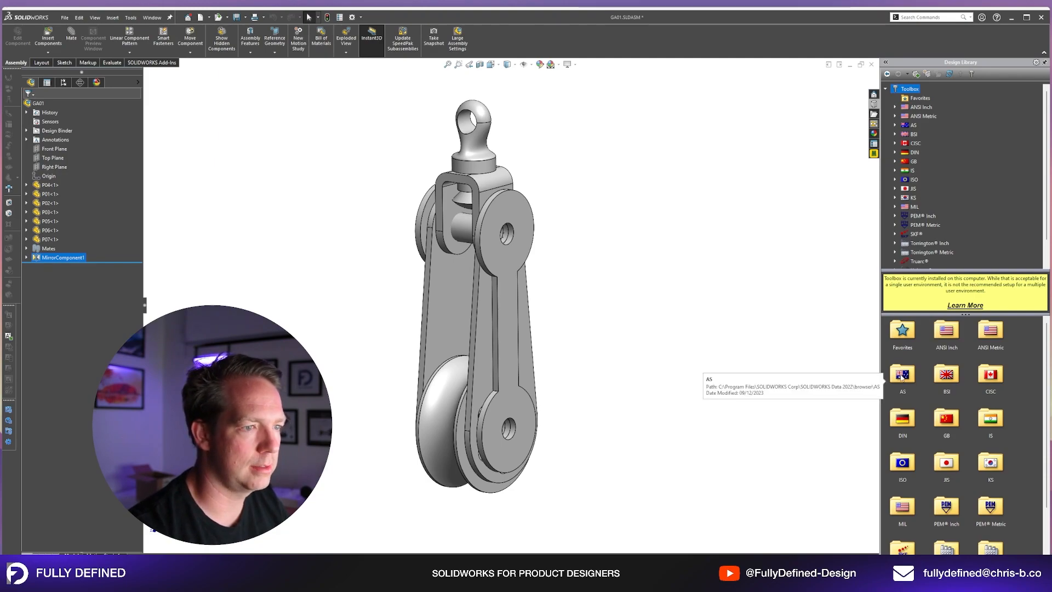
{"action": "scroll", "coordinate": [919, 442], "scroll_direction": "down", "scroll_amount": 1}
{"action": "scroll", "coordinate": [1035, 517], "scroll_direction": "up", "scroll_amount": 1}
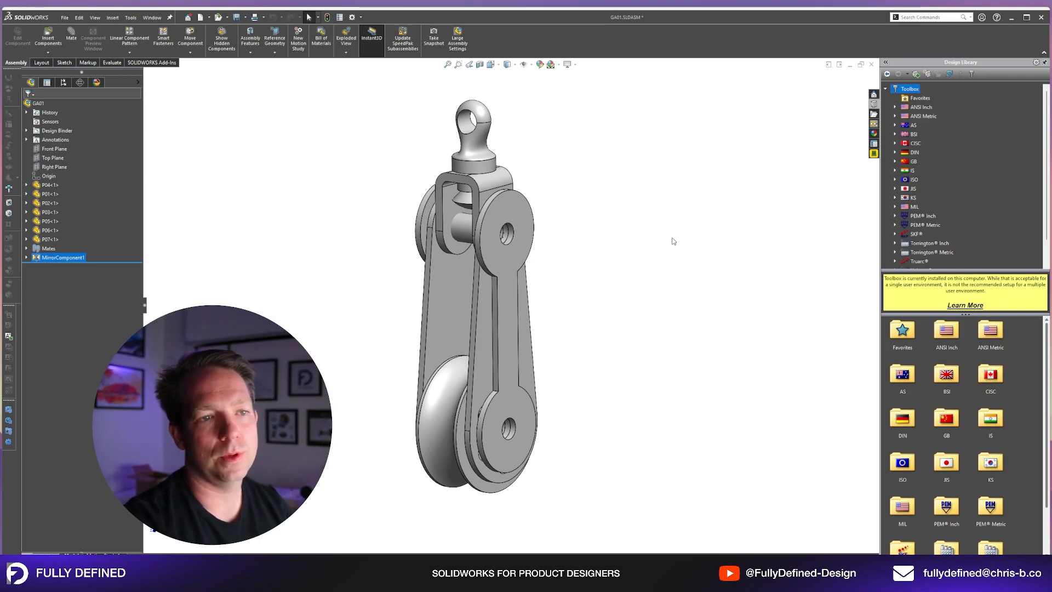
{"action": "left_click", "coordinate": [895, 126]}
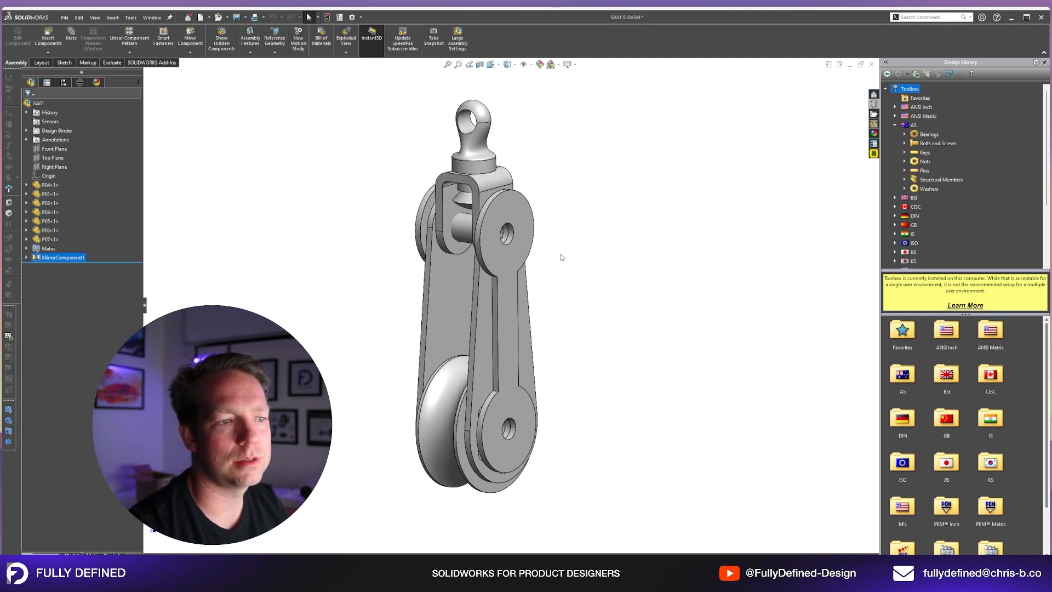
Measure the distance between the outer faces of the original and mirrored P05 plates
{"action": "scroll", "coordinate": [603, 253], "scroll_direction": "up", "scroll_amount": 2}
{"action": "mouse_move", "coordinate": [604, 253]}
{"action": "middle_mouse_down"}
{"action": "mouse_move", "coordinate": [656, 269]}
{"action": "mouse_move", "coordinate": [580, 281]}
{"action": "mouse_move", "coordinate": [706, 278]}
{"action": "mouse_move", "coordinate": [612, 268]}
{"action": "middle_mouse_up"}
{"action": "scroll", "coordinate": [428, 287], "scroll_direction": "down", "scroll_amount": 3}
{"action": "scroll", "coordinate": [677, 249], "scroll_direction": "down", "scroll_amount": 2}
{"action": "key", "text": "m"}
{"action": "left_click", "coordinate": [572, 275]}
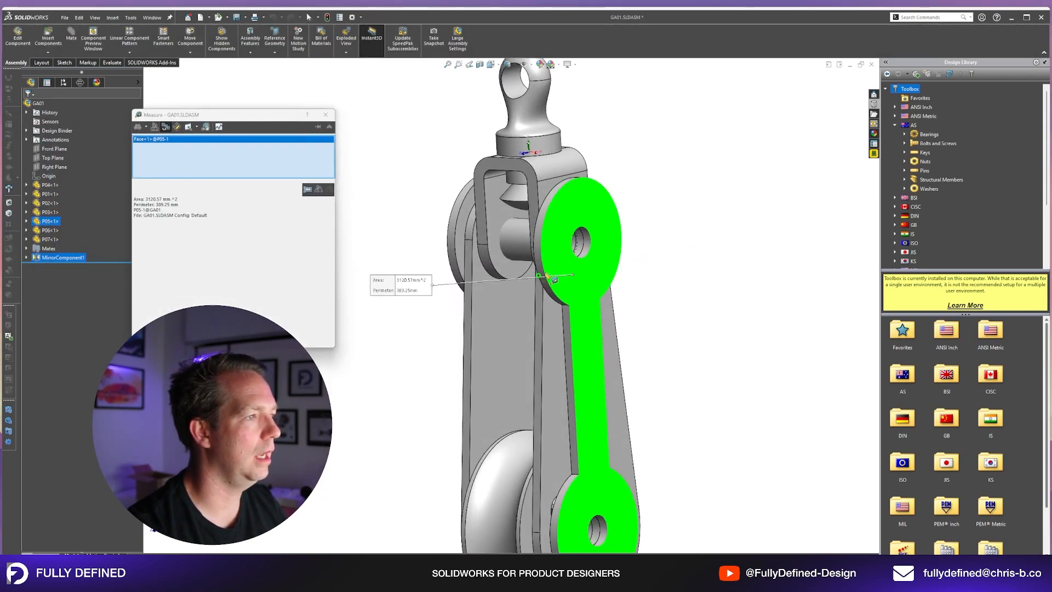
{"action": "middle_click_drag", "start_coordinate": [552, 280], "coordinate": [416, 290]}
{"action": "left_click", "coordinate": [410, 293]}
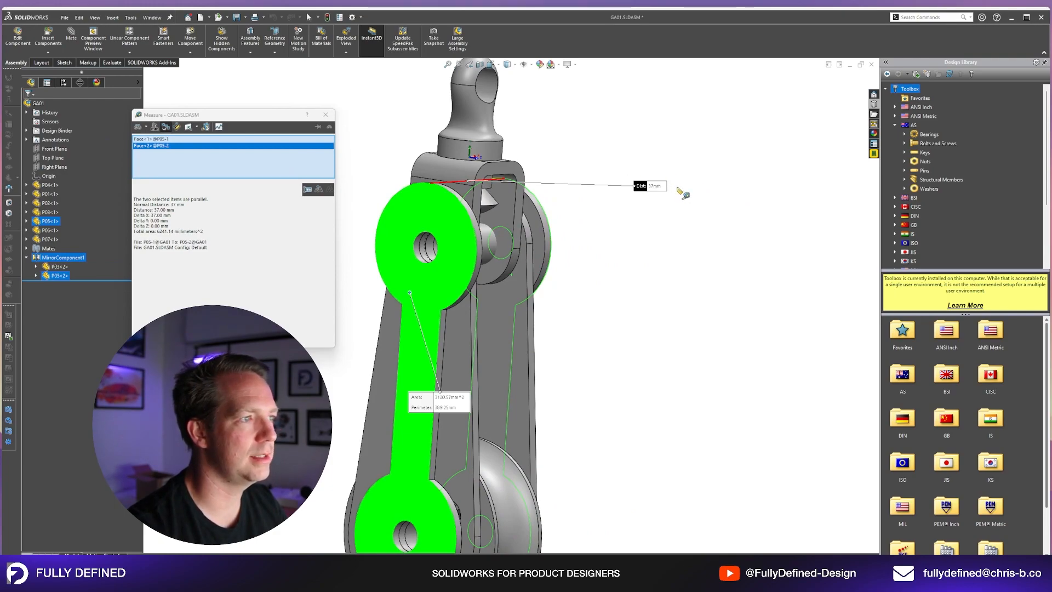
{"action": "middle_click_drag", "start_coordinate": [695, 222], "coordinate": [688, 231]}
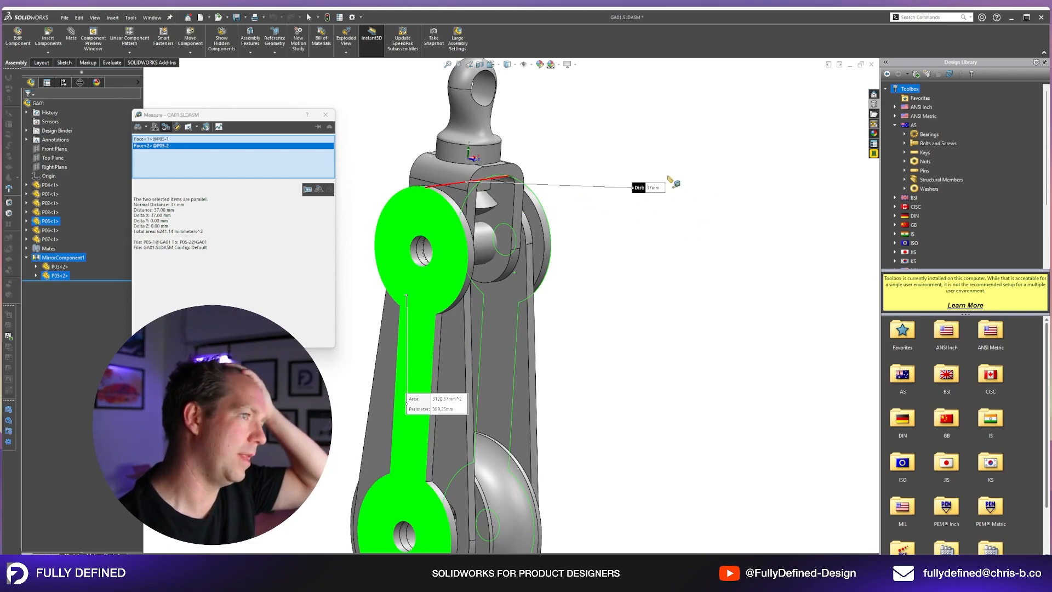
{"action": "left_click", "coordinate": [326, 115]}
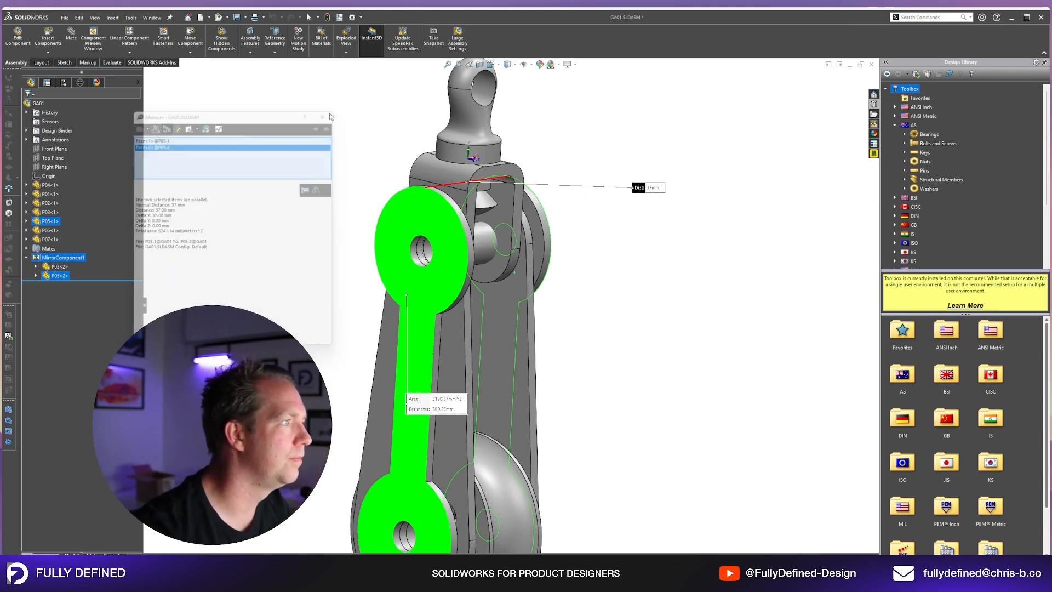
{"action": "left_click", "coordinate": [667, 297]}
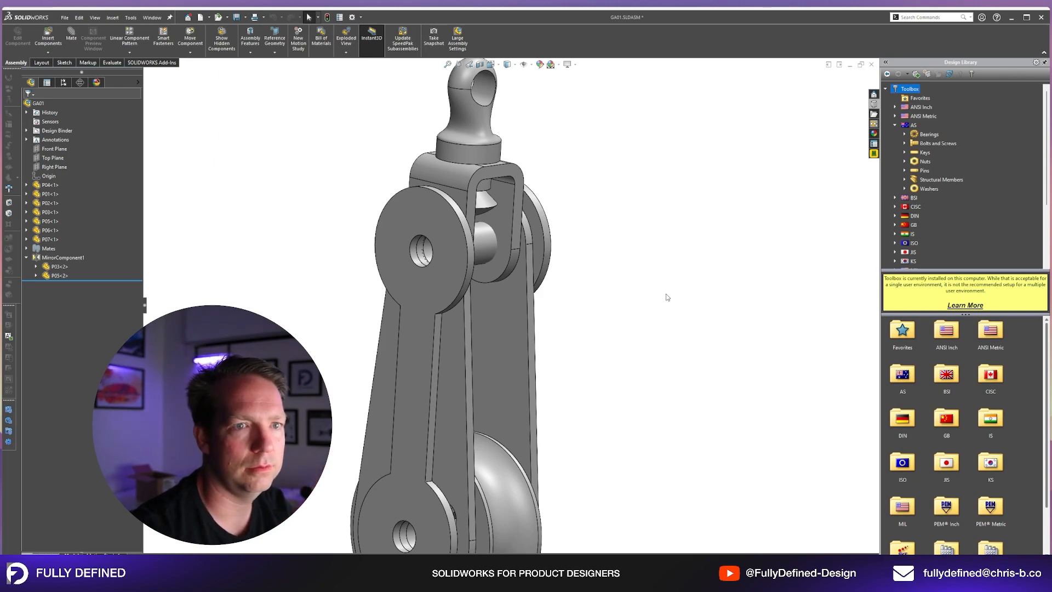
Browse the AS Bolts and Screws categories, viewing Hex Head, Machine Screws and Machine Screws (Countersunk)
{"action": "scroll", "coordinate": [668, 297], "scroll_direction": "up", "scroll_amount": 1}
{"action": "middle_click_drag", "start_coordinate": [668, 297], "coordinate": [650, 265]}
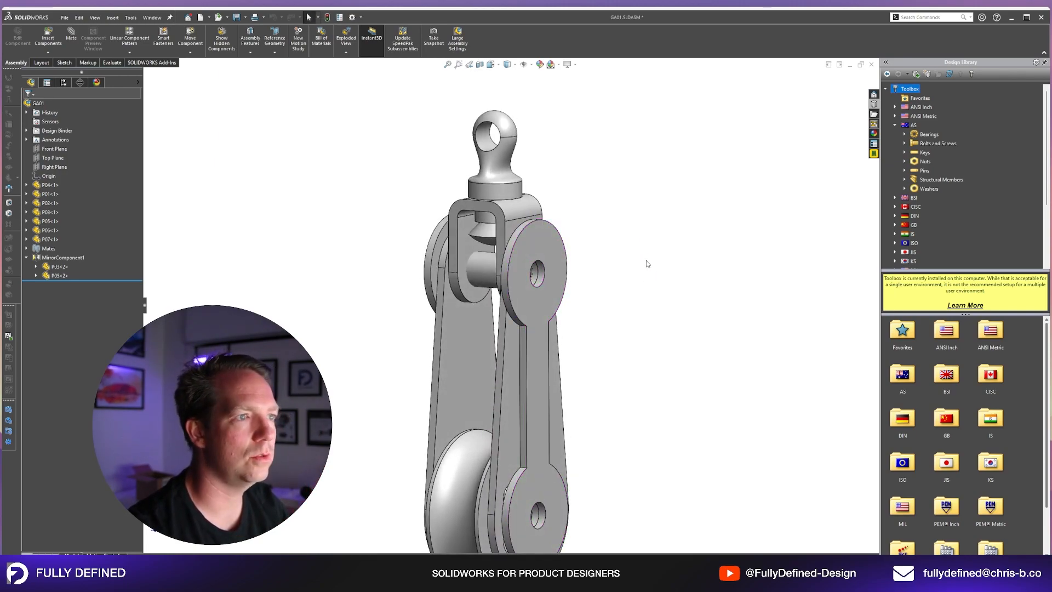
{"action": "left_click", "coordinate": [933, 144]}
{"action": "left_click", "coordinate": [906, 145]}
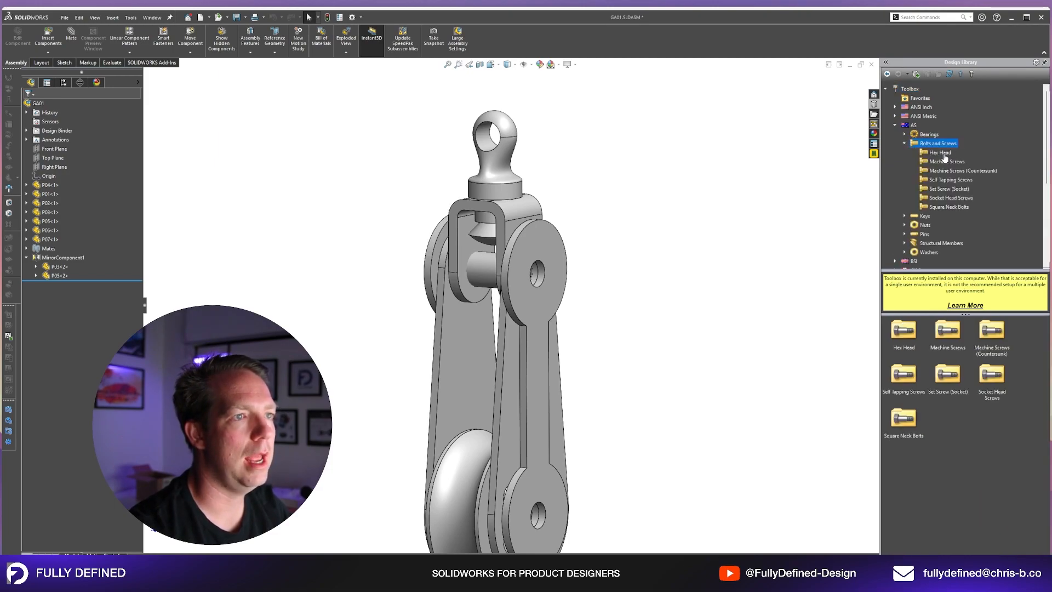
{"action": "left_click", "coordinate": [943, 154]}
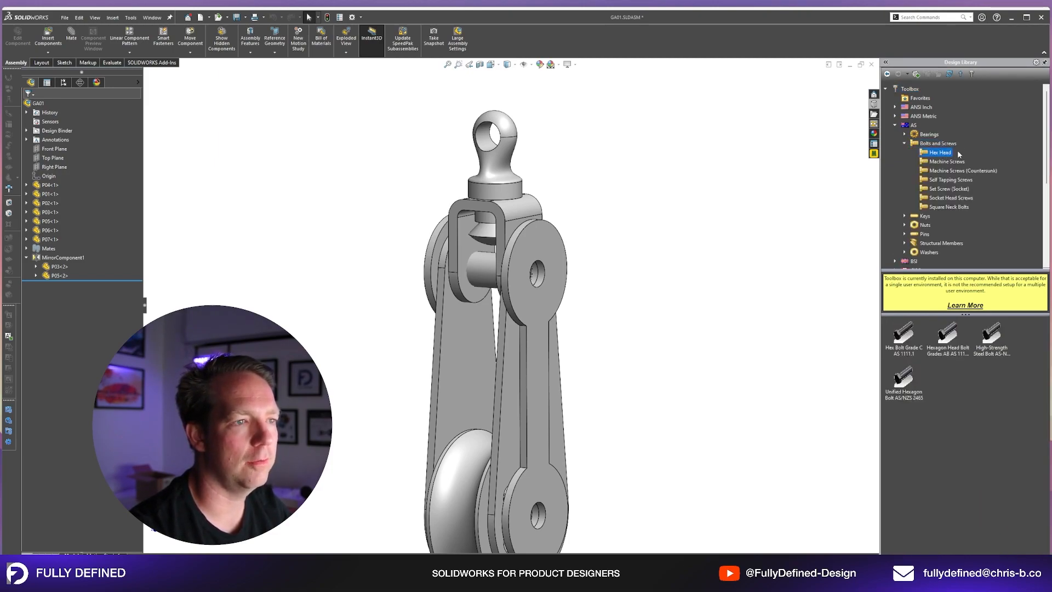
{"action": "left_click", "coordinate": [944, 163]}
{"action": "left_click", "coordinate": [946, 171]}
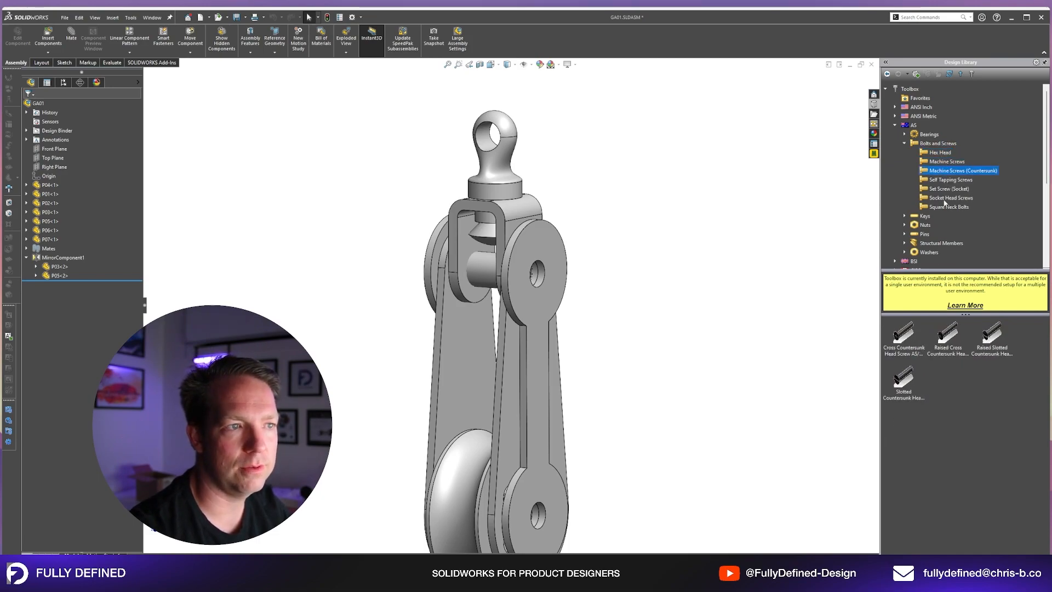
Insert a Hex Bolt Grade C AS 1111.1 from the AS Hex Head category into the side plate's upper hole
{"action": "left_click", "coordinate": [941, 152]}
{"action": "scroll", "coordinate": [532, 295], "scroll_direction": "down", "scroll_amount": 2}
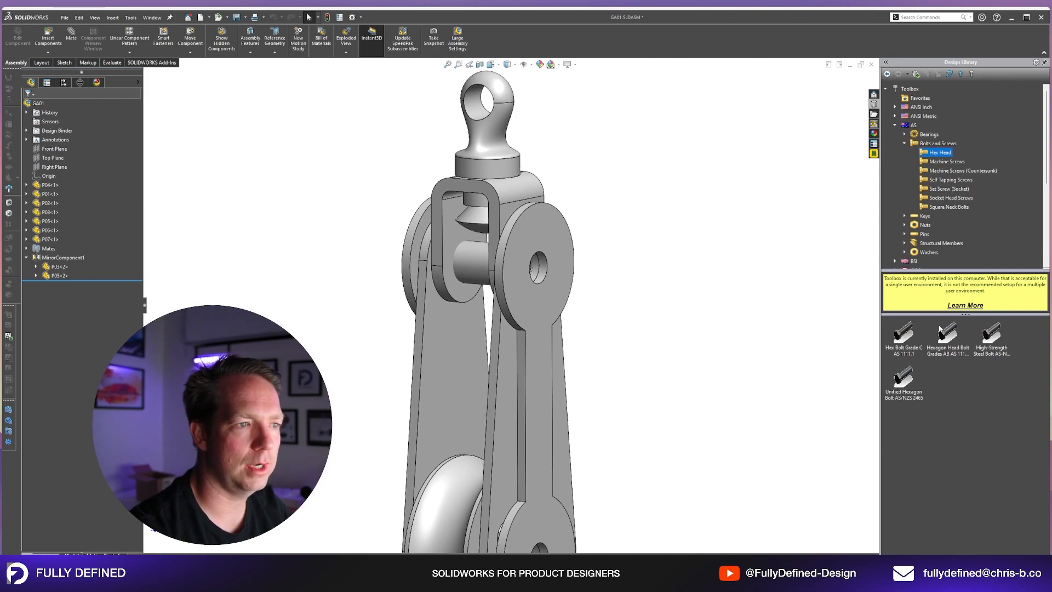
{"action": "left_click", "coordinate": [909, 329]}
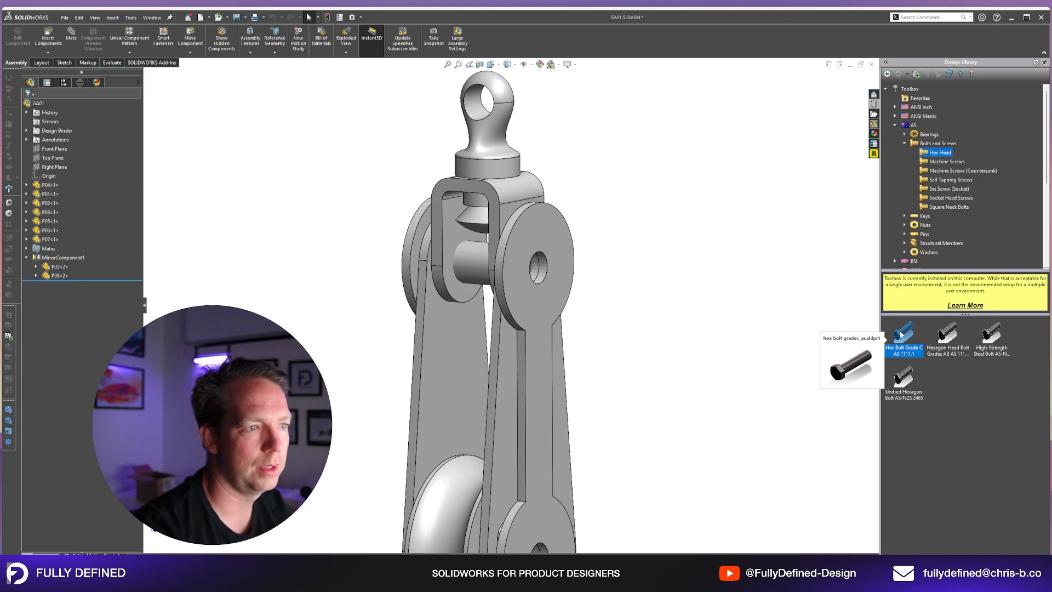
{"action": "right_click", "coordinate": [906, 332]}
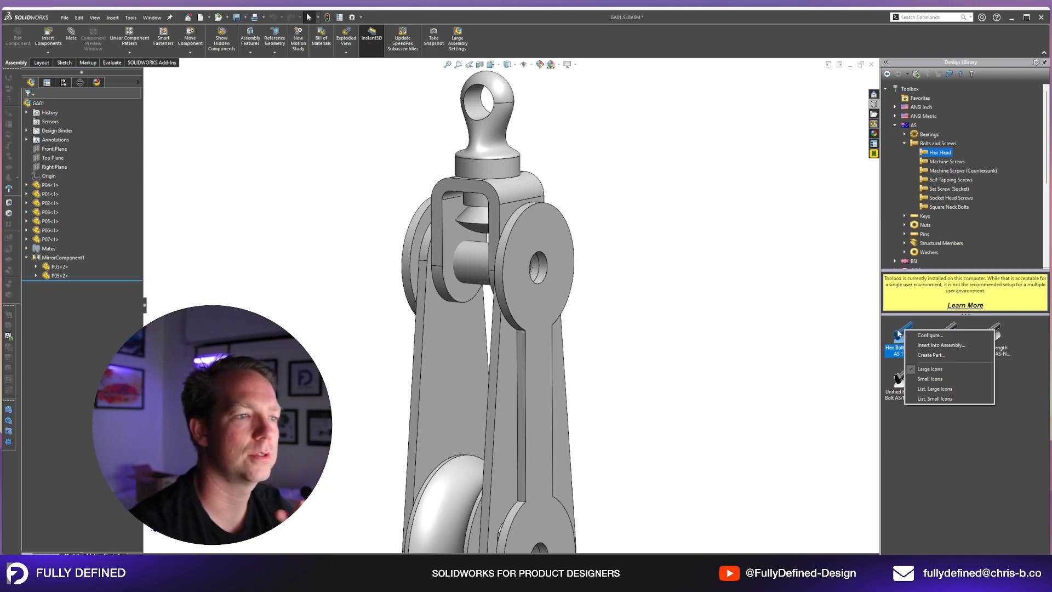
{"action": "left_click_drag", "start_coordinate": [903, 337], "coordinate": [711, 279]}
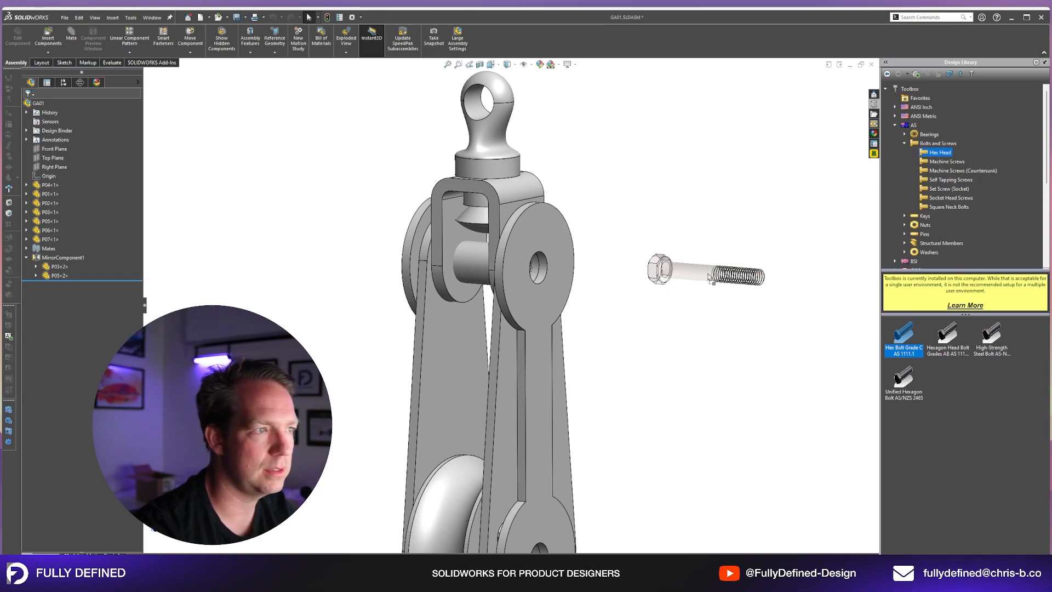
{"action": "left_click_drag", "start_coordinate": [711, 278], "coordinate": [652, 300]}
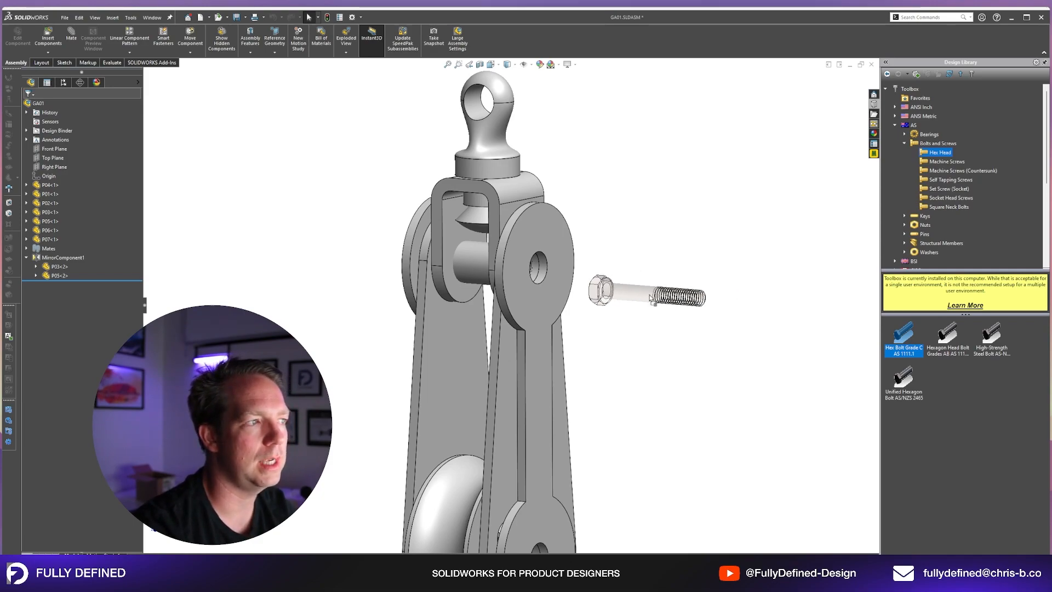
{"action": "left_click_drag", "start_coordinate": [653, 300], "coordinate": [549, 273]}
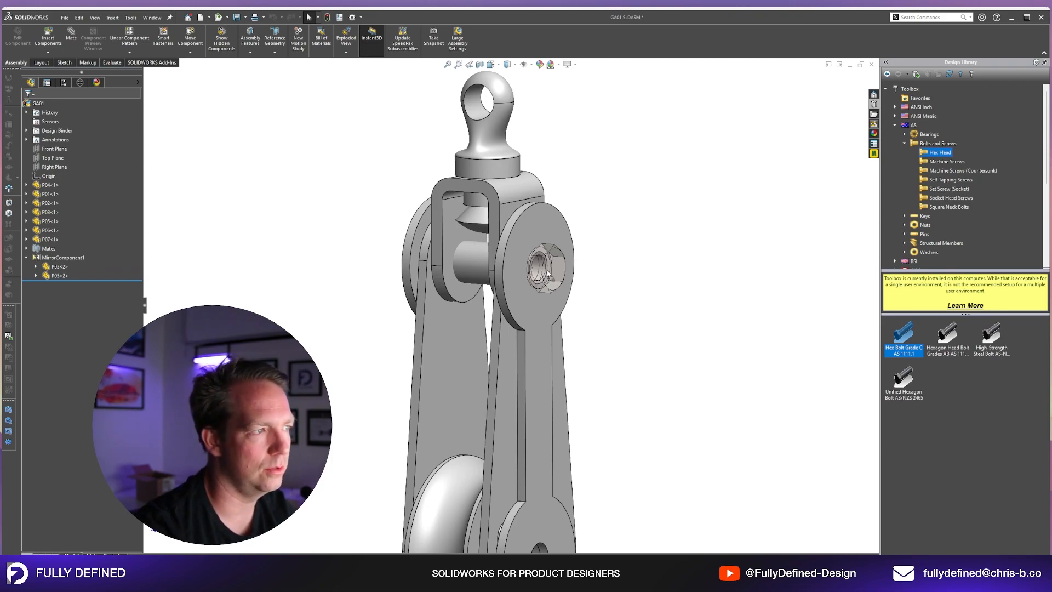
{"action": "left_click_drag", "start_coordinate": [548, 273], "coordinate": [549, 273]}
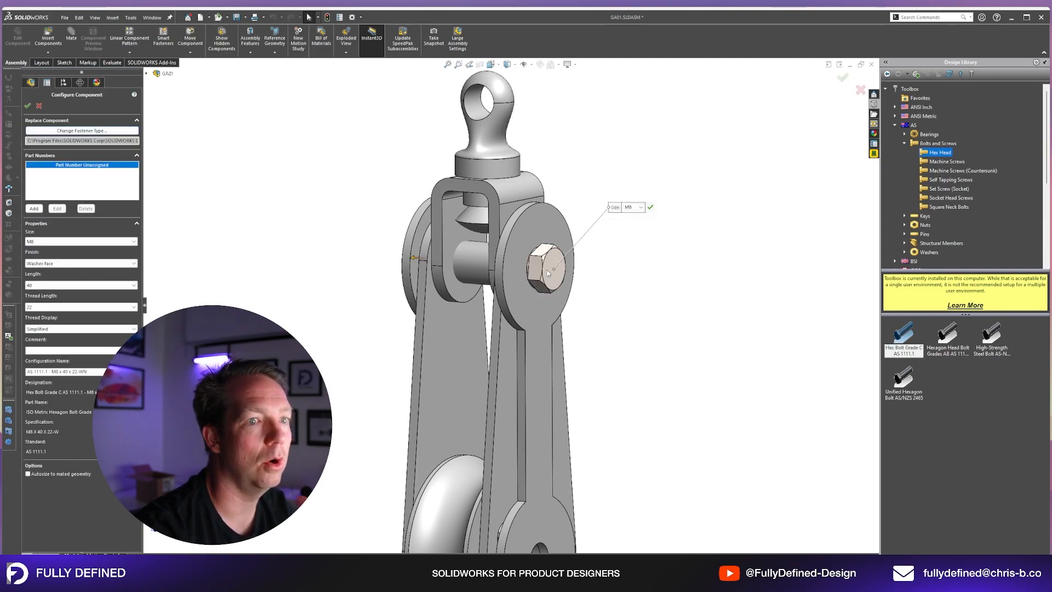
Set the upper hex bolt's size to M10
{"action": "scroll", "coordinate": [548, 273], "scroll_direction": "down", "scroll_amount": 4}
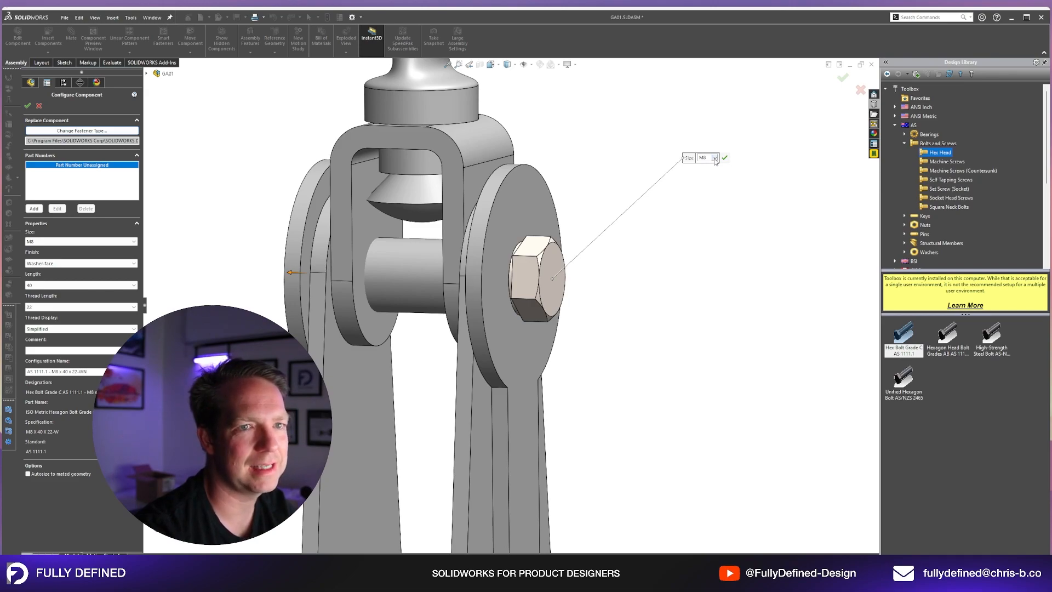
{"action": "left_click", "coordinate": [715, 158]}
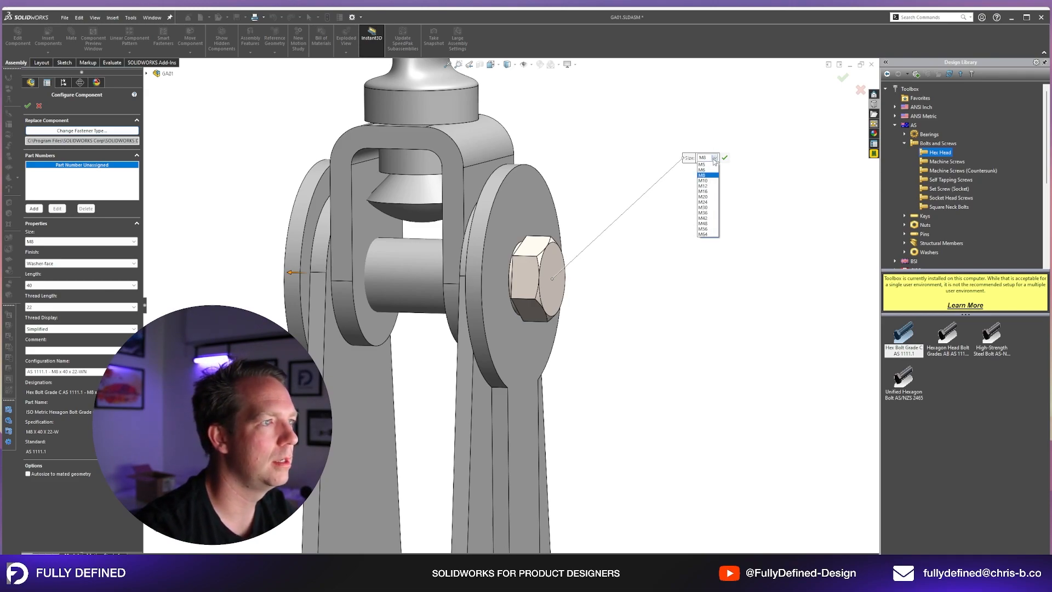
{"action": "left_click", "coordinate": [707, 181]}
{"action": "scroll", "coordinate": [526, 279], "scroll_direction": "up", "scroll_amount": 3}
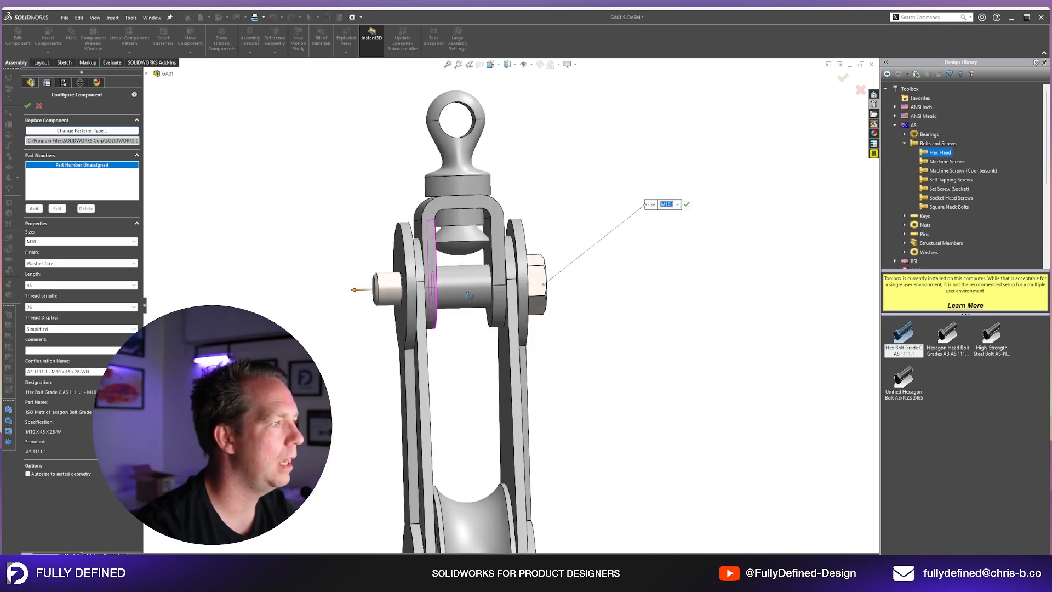
{"action": "scroll", "coordinate": [403, 316], "scroll_direction": "down", "scroll_amount": 4}
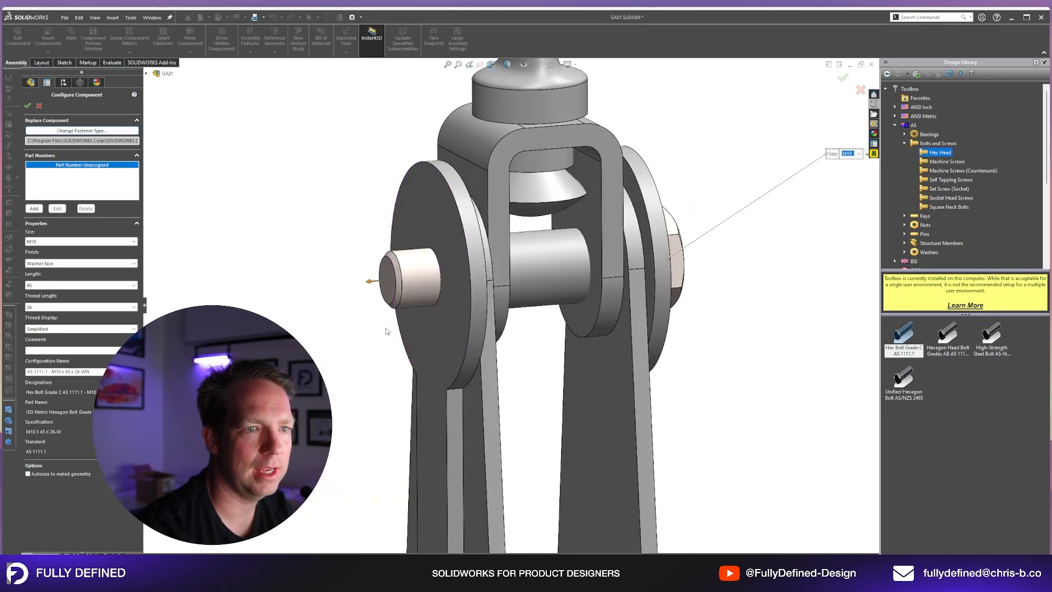
{"action": "middle_click_drag", "start_coordinate": [387, 331], "coordinate": [404, 336]}
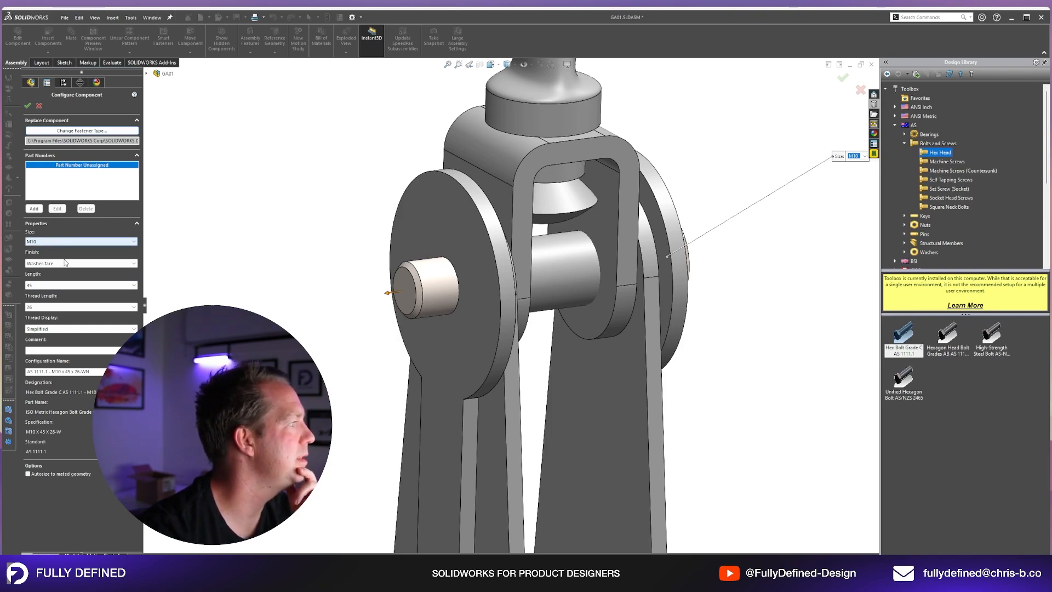
Check the bolt head's finish options and keep Washer Face
{"action": "middle_click_drag", "start_coordinate": [653, 262], "coordinate": [623, 217]}
{"action": "scroll", "coordinate": [724, 288], "scroll_direction": "down", "scroll_amount": 3}
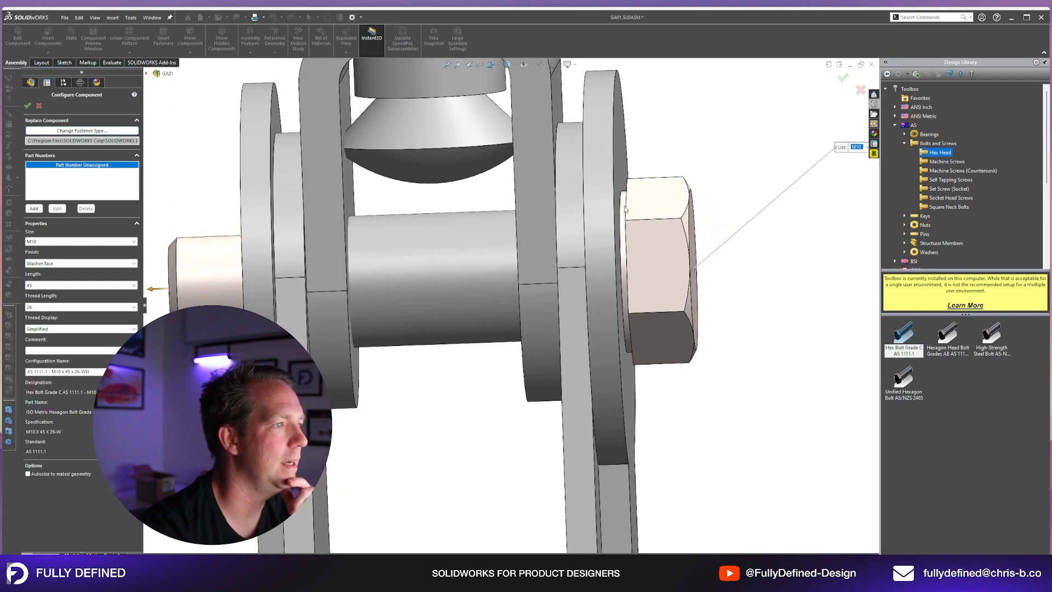
{"action": "left_click", "coordinate": [98, 264]}
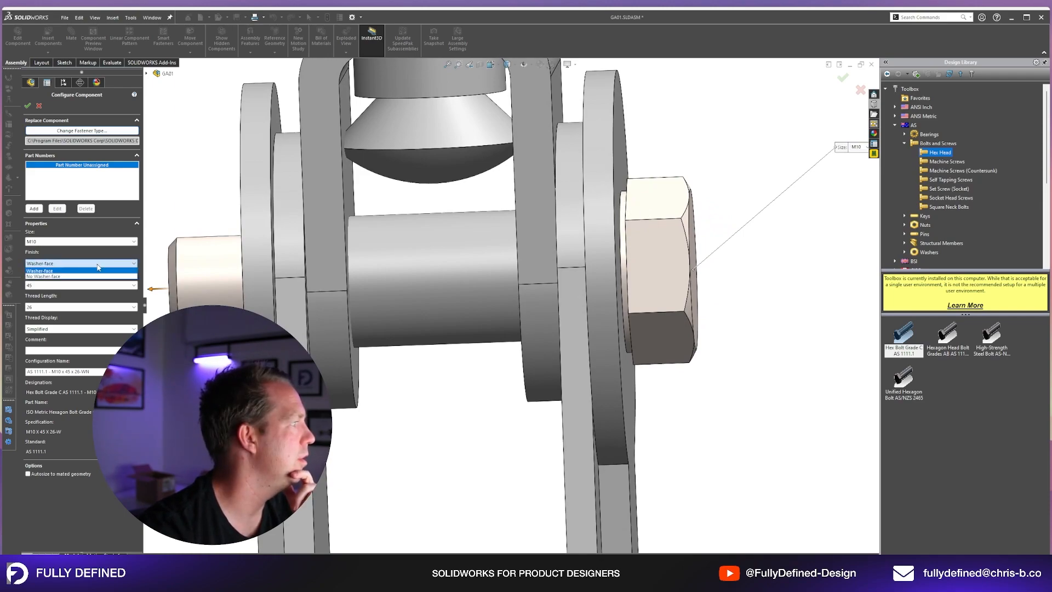
{"action": "left_click", "coordinate": [99, 269]}
{"action": "scroll", "coordinate": [483, 294], "scroll_direction": "up", "scroll_amount": 3}
{"action": "middle_click_drag", "start_coordinate": [482, 294], "coordinate": [523, 304]}
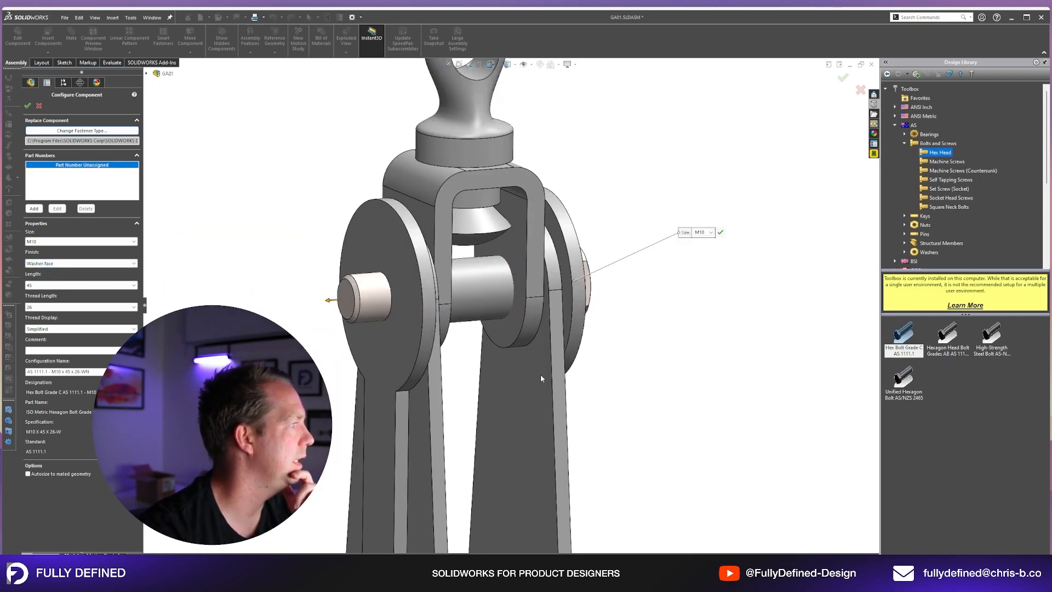
Review the bolt's available thread lengths and keep 26
{"action": "scroll", "coordinate": [543, 377], "scroll_direction": "down", "scroll_amount": 1}
{"action": "left_click", "coordinate": [109, 308]}
{"action": "left_click", "coordinate": [108, 309]}
{"action": "middle_click_drag", "start_coordinate": [363, 291], "coordinate": [318, 290]}
{"action": "scroll", "coordinate": [310, 298], "scroll_direction": "down", "scroll_amount": 2}
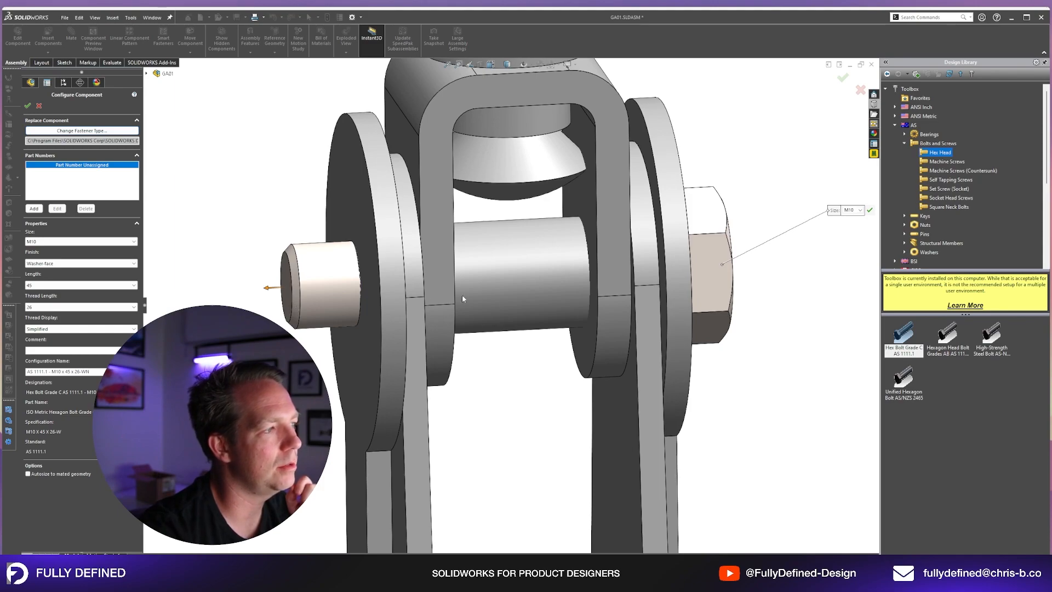
{"action": "left_click", "coordinate": [51, 309]}
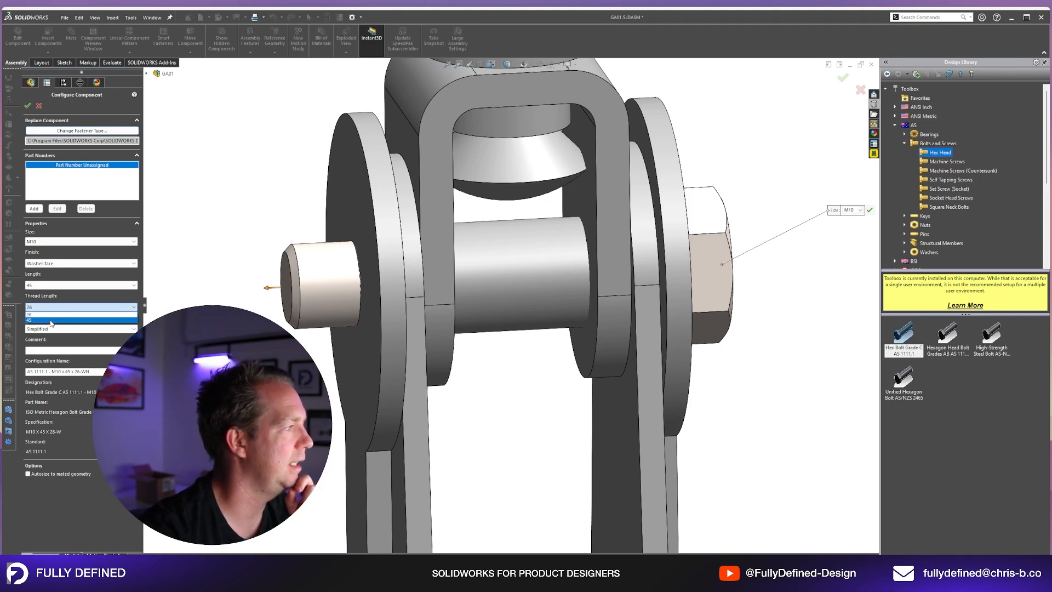
{"action": "left_click", "coordinate": [53, 313]}
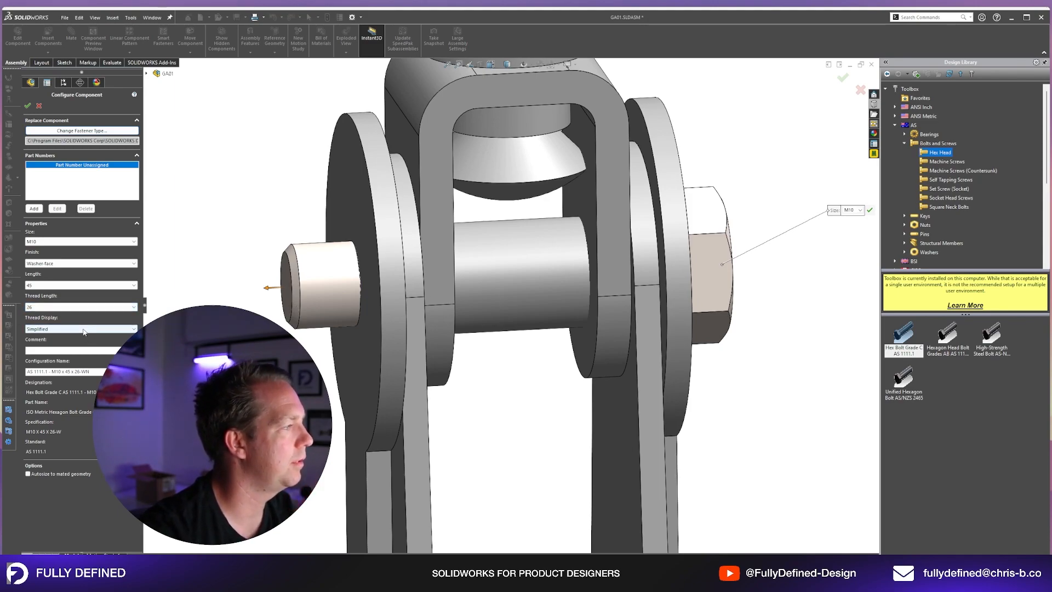
Try the Cosmetic thread display on the upper bolt and inspect its threaded end
{"action": "left_click", "coordinate": [84, 330]}
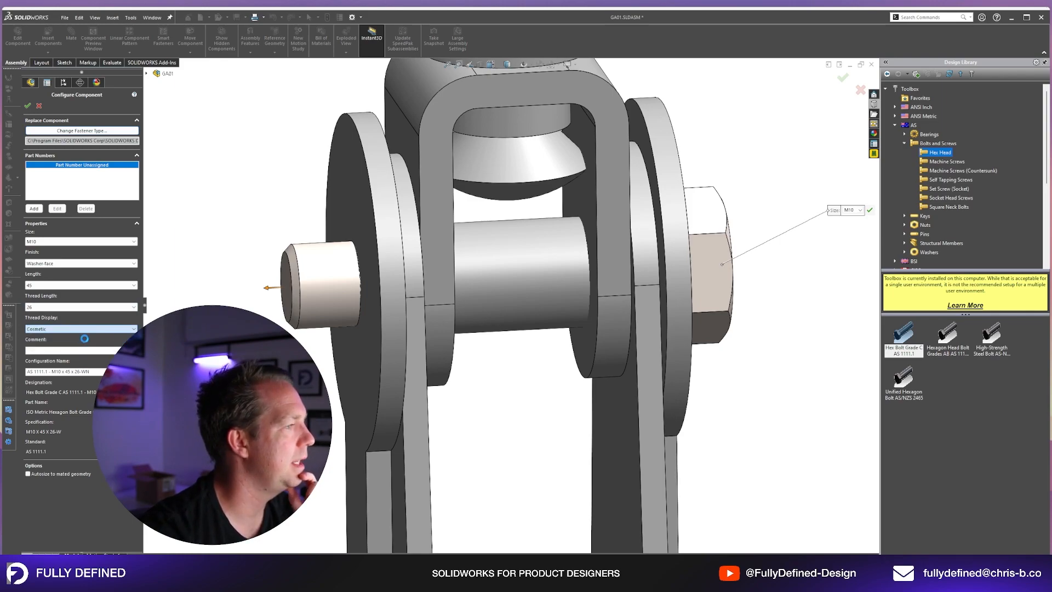
{"action": "left_click", "coordinate": [82, 341]}
{"action": "middle_click_drag", "start_coordinate": [330, 304], "coordinate": [320, 273]}
{"action": "scroll", "coordinate": [320, 273], "scroll_direction": "down", "scroll_amount": 1}
{"action": "scroll", "coordinate": [319, 273], "scroll_direction": "down", "scroll_amount": 5}
{"action": "middle_click_drag", "start_coordinate": [434, 261], "coordinate": [507, 301]}
{"action": "scroll", "coordinate": [509, 314], "scroll_direction": "up", "scroll_amount": 3}
{"action": "scroll", "coordinate": [509, 318], "scroll_direction": "up", "scroll_amount": 3}
{"action": "scroll", "coordinate": [535, 317], "scroll_direction": "down", "scroll_amount": 2}
Set the upper bolt's thread display to Schematic, inspect the threads and accept the bolt configuration
{"action": "left_click", "coordinate": [48, 329]}
{"action": "left_click", "coordinate": [49, 348]}
{"action": "scroll", "coordinate": [549, 306], "scroll_direction": "down", "scroll_amount": 3}
{"action": "middle_click_drag", "start_coordinate": [549, 306], "coordinate": [505, 281]}
{"action": "scroll", "coordinate": [494, 261], "scroll_direction": "up", "scroll_amount": 2}
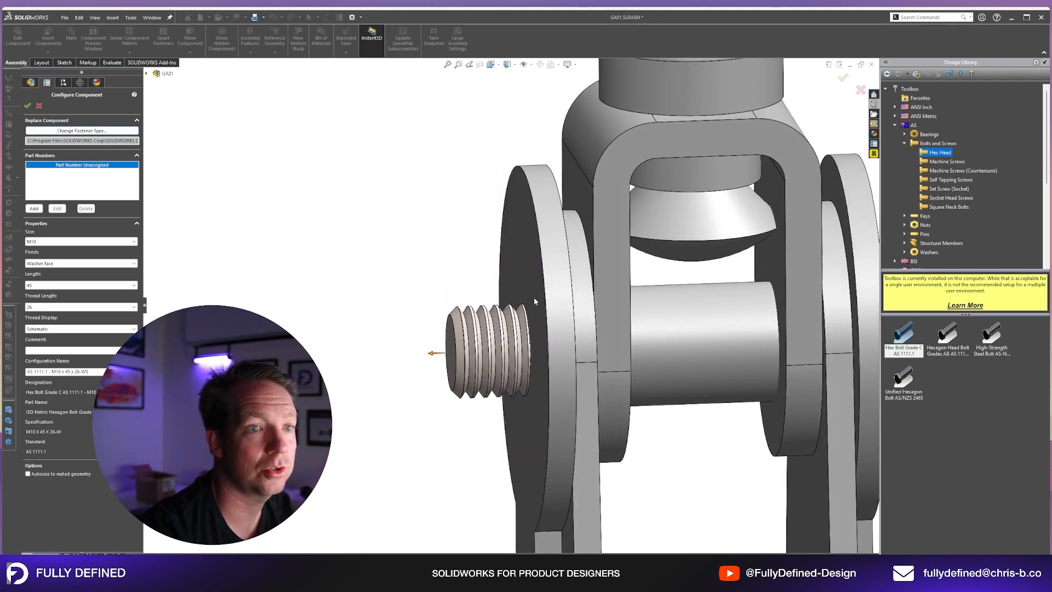
{"action": "scroll", "coordinate": [577, 332], "scroll_direction": "down", "scroll_amount": 1}
{"action": "mouse_move", "coordinate": [540, 347]}
{"action": "middle_mouse_down"}
{"action": "mouse_move", "coordinate": [535, 322]}
{"action": "mouse_move", "coordinate": [530, 330]}
{"action": "middle_mouse_up"}
{"action": "scroll", "coordinate": [545, 402], "scroll_direction": "down", "scroll_amount": 2}
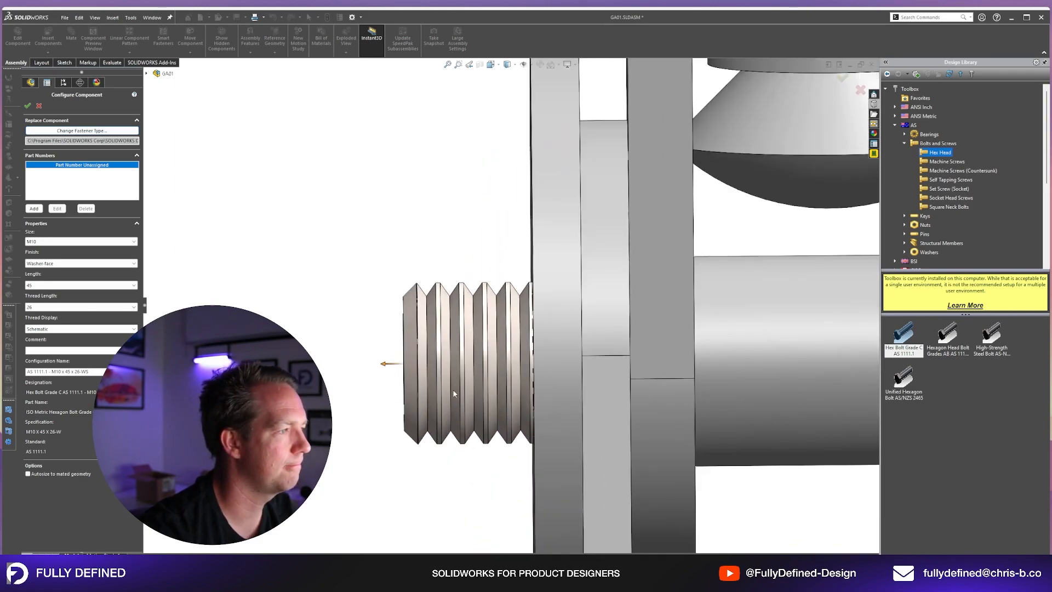
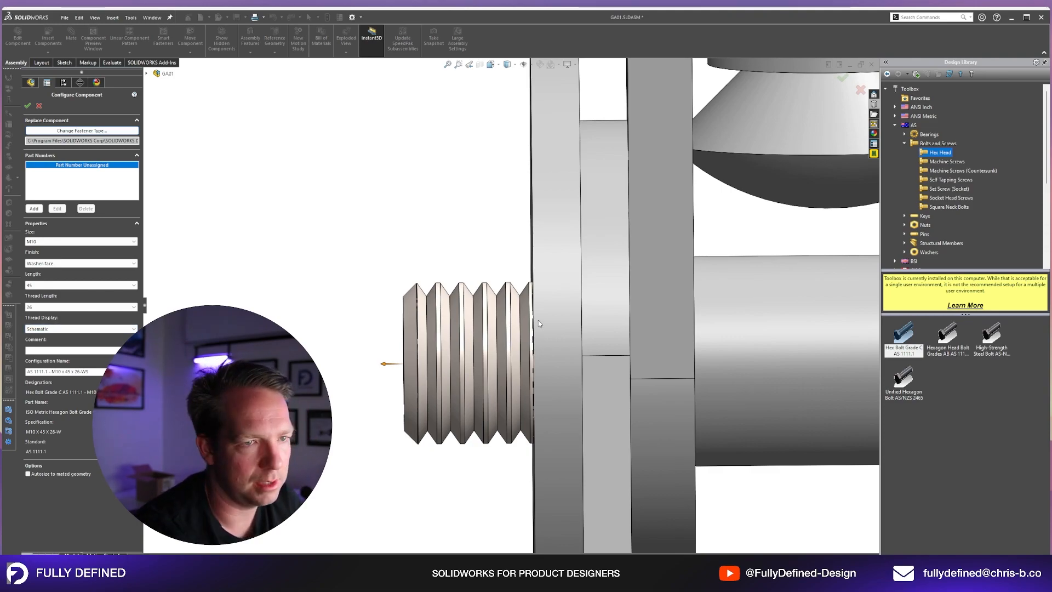
{"action": "scroll", "coordinate": [538, 323], "scroll_direction": "up", "scroll_amount": 5}
{"action": "middle_click_drag", "start_coordinate": [538, 322], "coordinate": [558, 349]}
{"action": "left_click", "coordinate": [28, 105]}
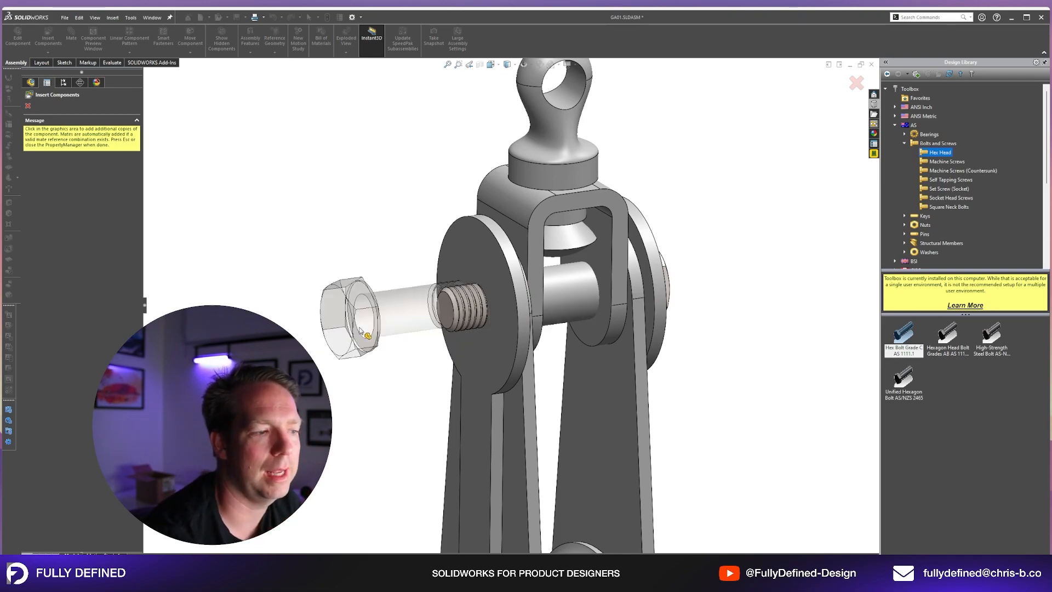
Place a second copy of the M10 hex bolt in the side plate's lower hole and finish inserting bolts
{"action": "scroll", "coordinate": [360, 329], "scroll_direction": "up", "scroll_amount": 6}
{"action": "middle_click_drag", "start_coordinate": [652, 384], "coordinate": [566, 399]}
{"action": "scroll", "coordinate": [581, 411], "scroll_direction": "down", "scroll_amount": 4}
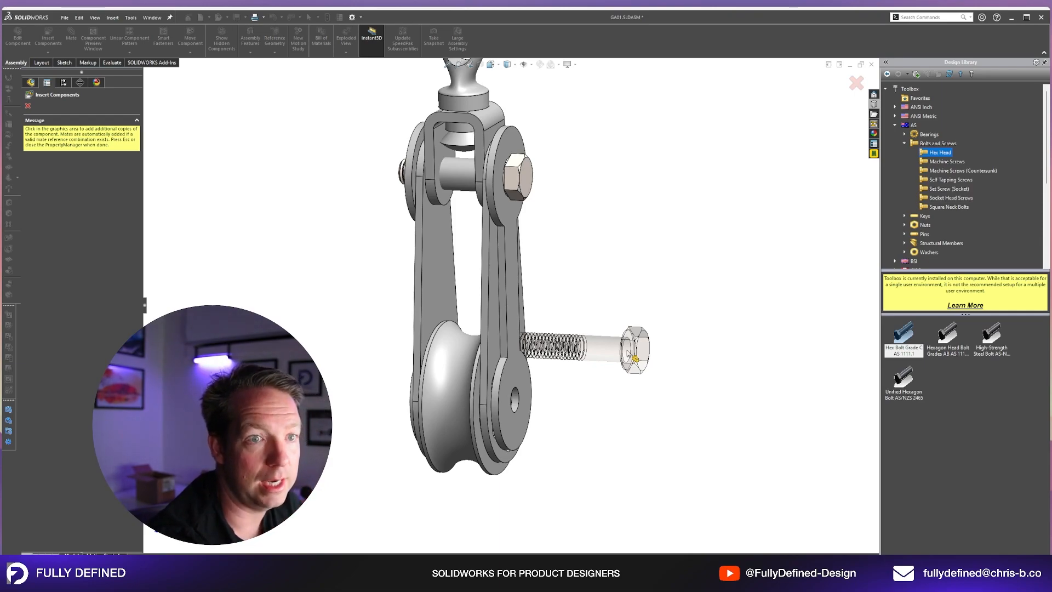
{"action": "middle_click_drag", "start_coordinate": [607, 394], "coordinate": [582, 441]}
{"action": "scroll", "coordinate": [582, 441], "scroll_direction": "down", "scroll_amount": 4}
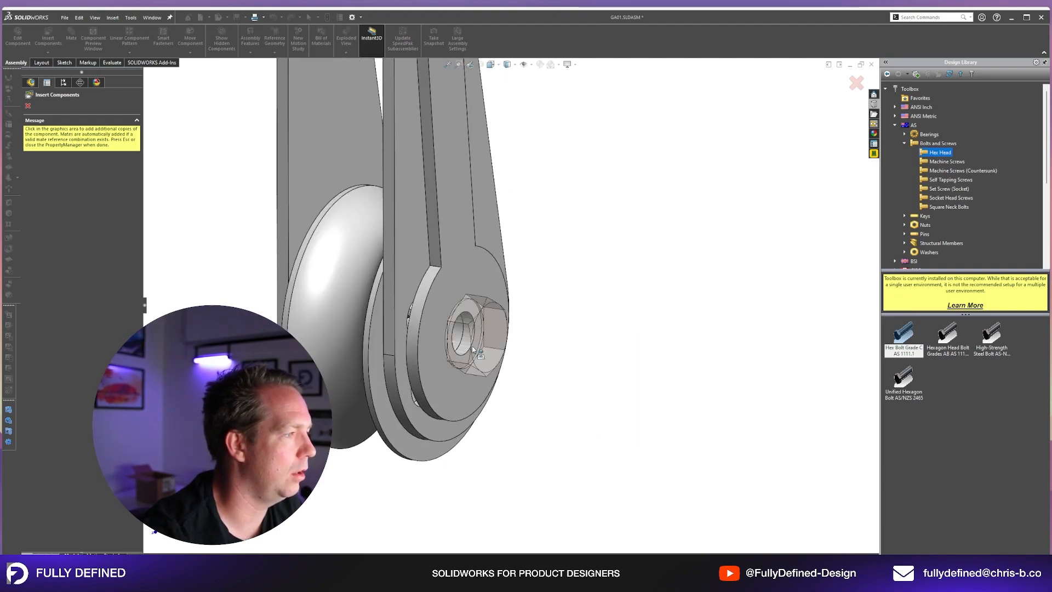
{"action": "left_click", "coordinate": [473, 349]}
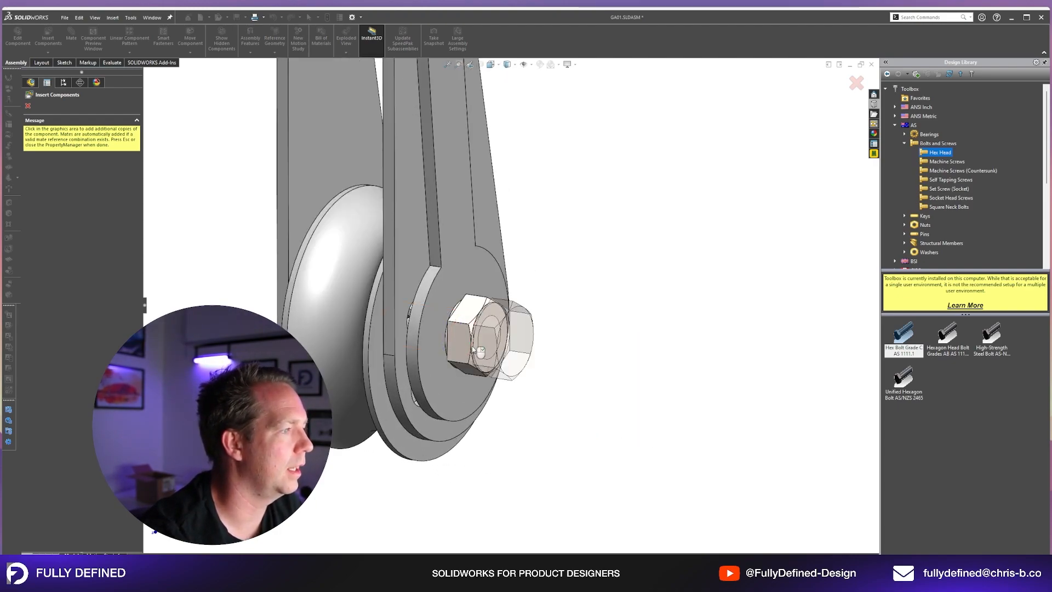
{"action": "scroll", "coordinate": [620, 369], "scroll_direction": "up", "scroll_amount": 5}
{"action": "middle_click_drag", "start_coordinate": [620, 369], "coordinate": [728, 376]}
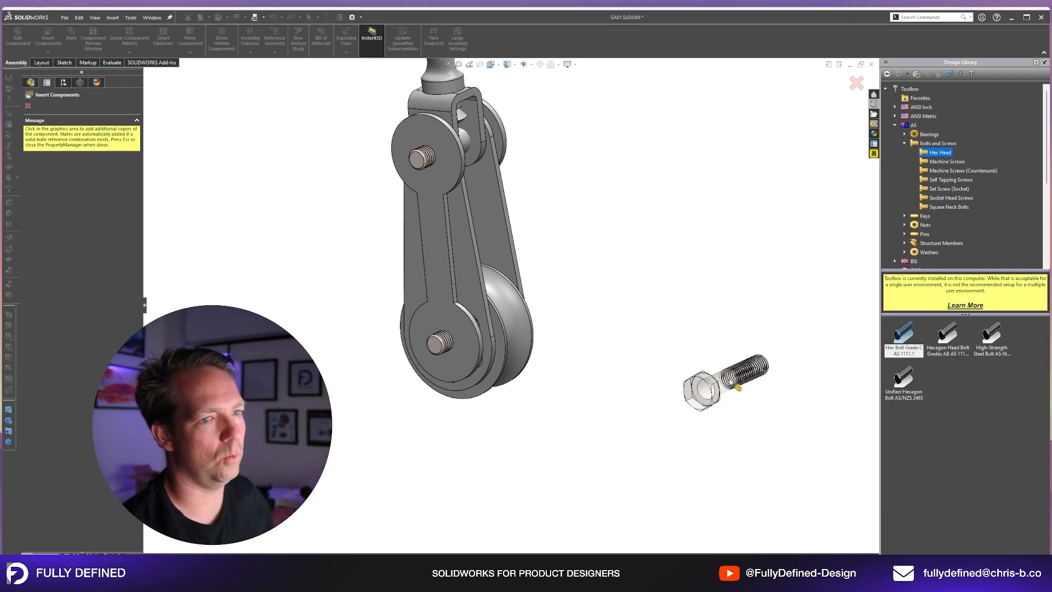
{"action": "middle_click_drag", "start_coordinate": [643, 351], "coordinate": [615, 366]}
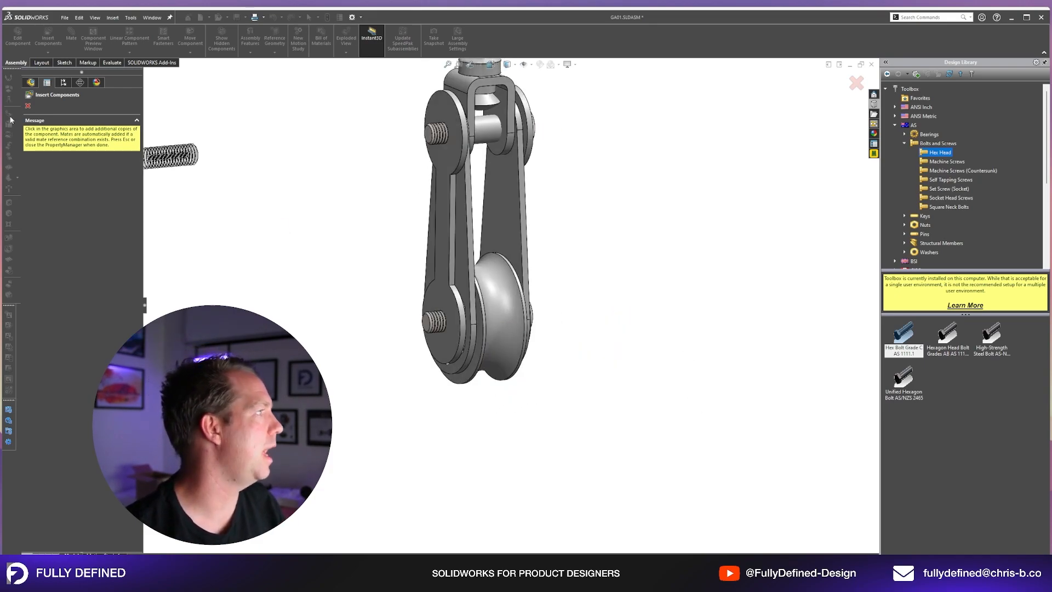
{"action": "left_click", "coordinate": [28, 106]}
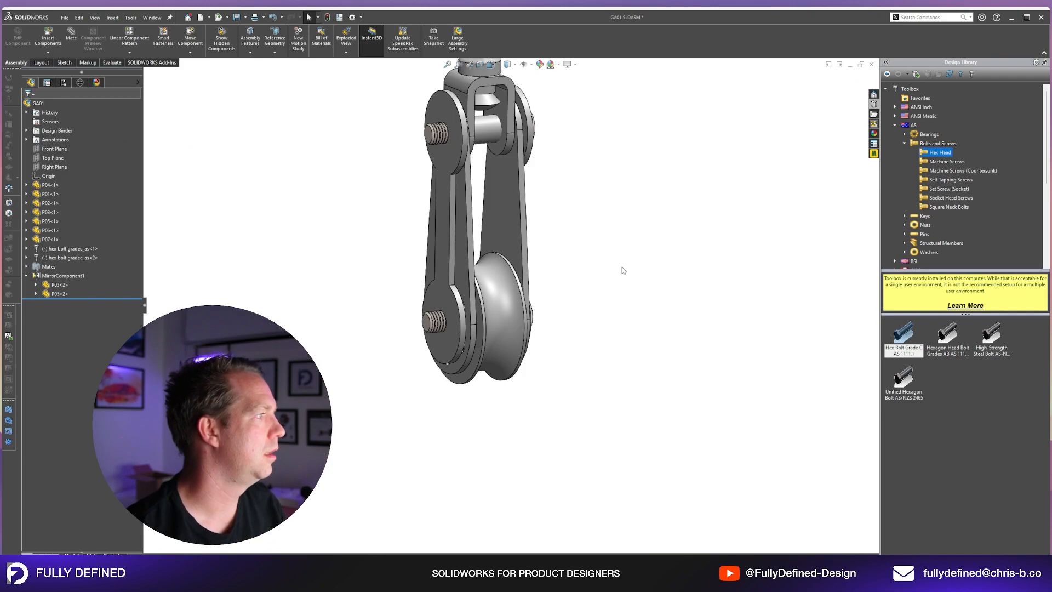
Switch the AS Toolbox from Bolts and Screws to the Hex Nuts category
{"action": "scroll", "coordinate": [624, 267], "scroll_direction": "up", "scroll_amount": 3}
{"action": "scroll", "coordinate": [572, 207], "scroll_direction": "down", "scroll_amount": 2}
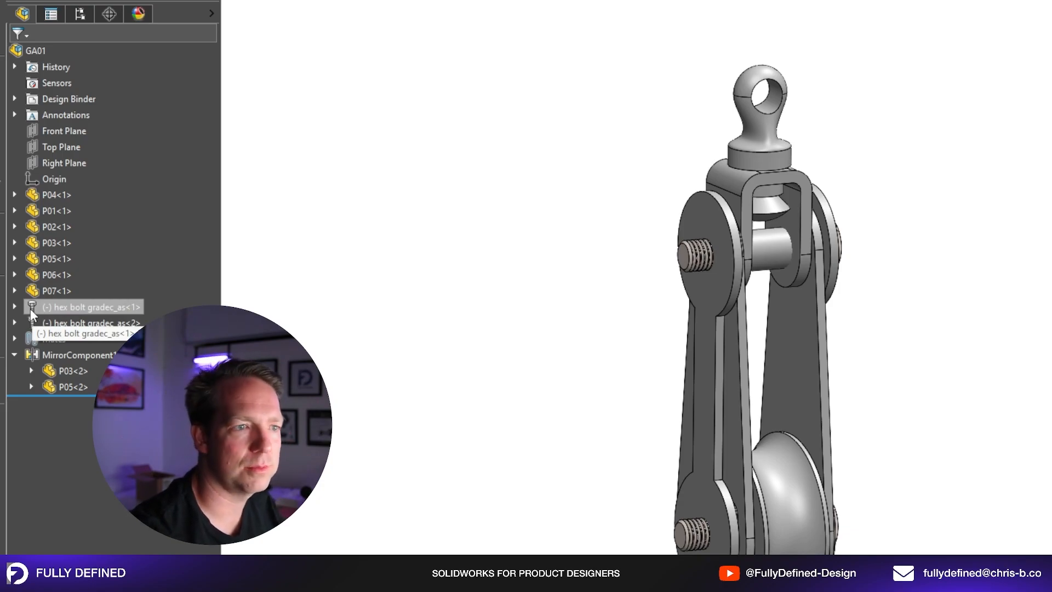
{"action": "middle_click_drag", "start_coordinate": [439, 286], "coordinate": [574, 305]}
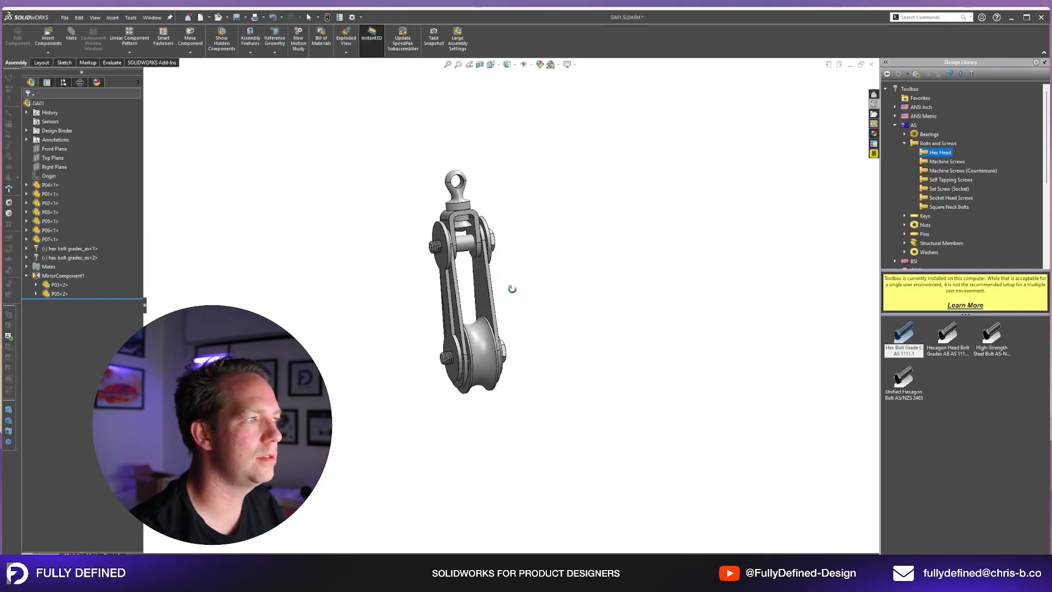
{"action": "scroll", "coordinate": [461, 275], "scroll_direction": "down", "scroll_amount": 2}
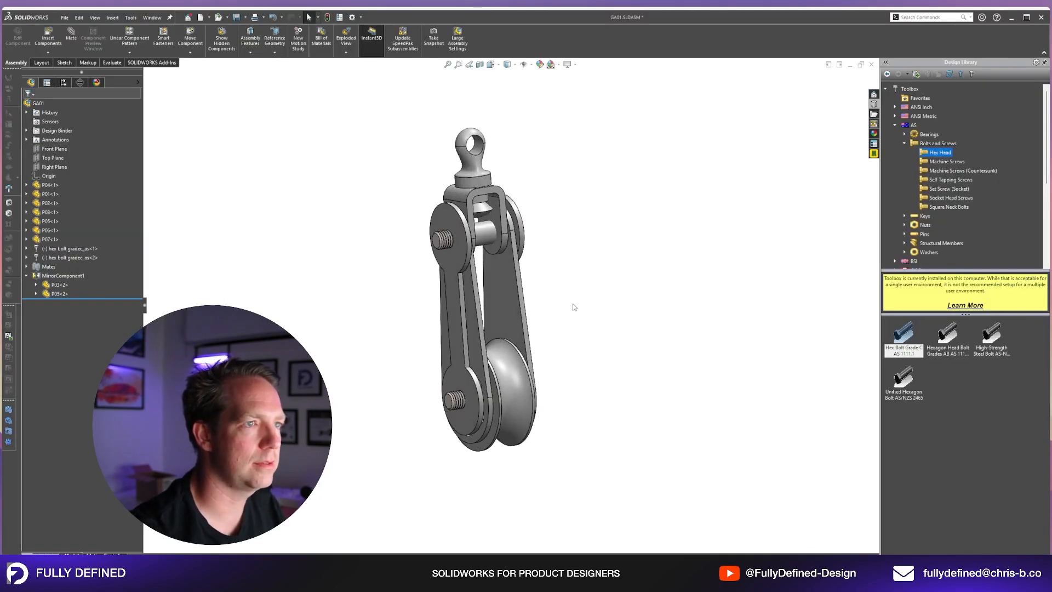
{"action": "left_click", "coordinate": [906, 144]}
{"action": "left_click", "coordinate": [905, 160]}
{"action": "left_click", "coordinate": [939, 171]}
Insert an M10 Hexagon Nut (Grades C) AS 1112.3 with simplified threads in empty space near the upper bolt's threaded end
{"action": "mouse_move", "coordinate": [948, 337]}
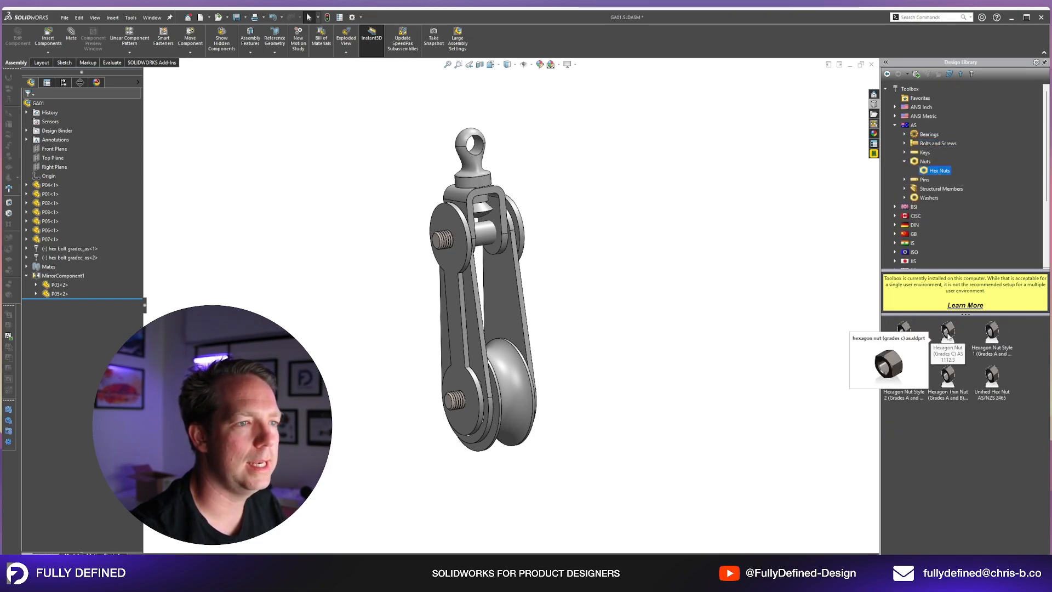
{"action": "scroll", "coordinate": [510, 332], "scroll_direction": "down", "scroll_amount": 1}
{"action": "middle_click_drag", "start_coordinate": [494, 330], "coordinate": [510, 332]}
{"action": "left_click_drag", "start_coordinate": [939, 339], "coordinate": [402, 236]}
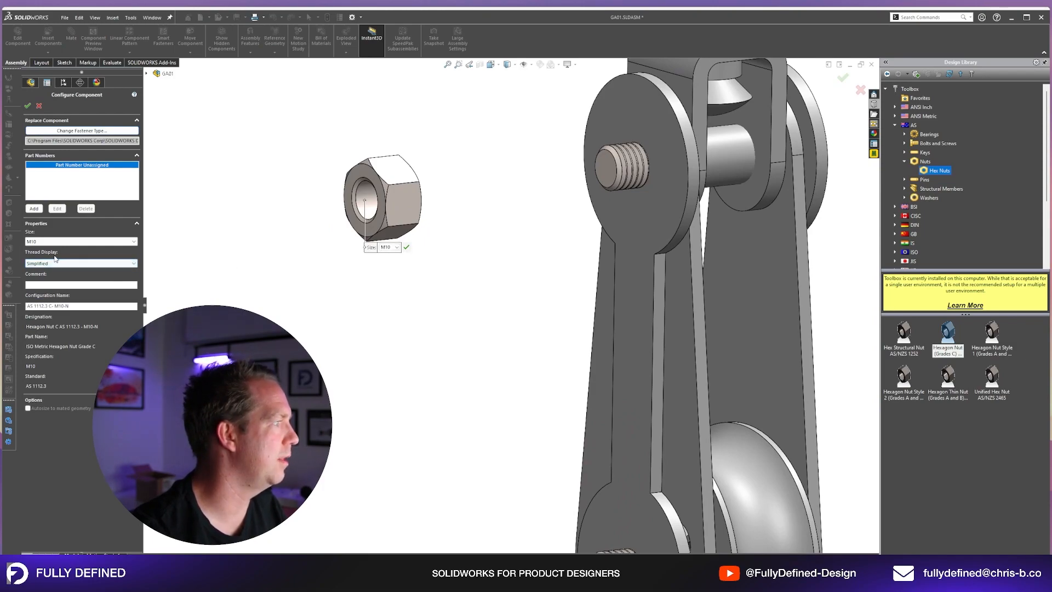
{"action": "left_click", "coordinate": [27, 107]}
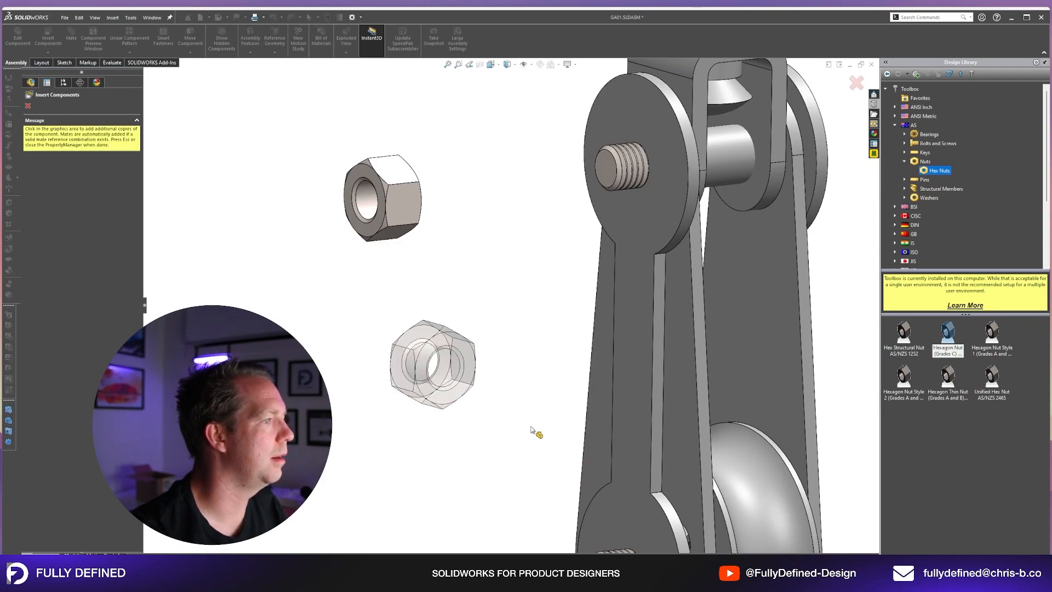
Place a second copy of the hexagon nut on the lower bolt's threaded end and finish inserting nuts
{"action": "scroll", "coordinate": [548, 436], "scroll_direction": "up", "scroll_amount": 5}
{"action": "scroll", "coordinate": [561, 389], "scroll_direction": "down", "scroll_amount": 5}
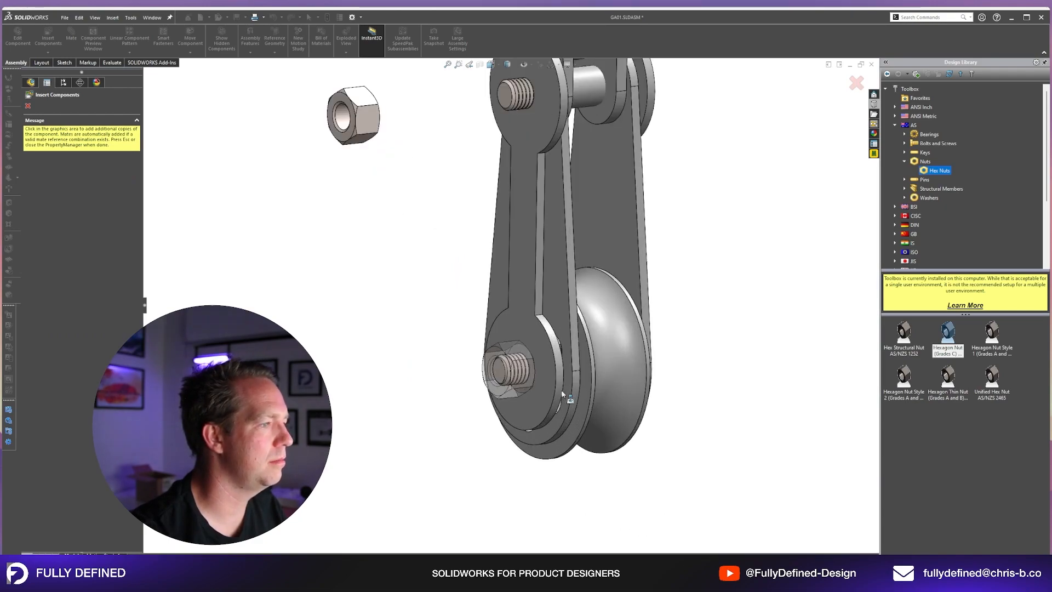
{"action": "left_click", "coordinate": [531, 370]}
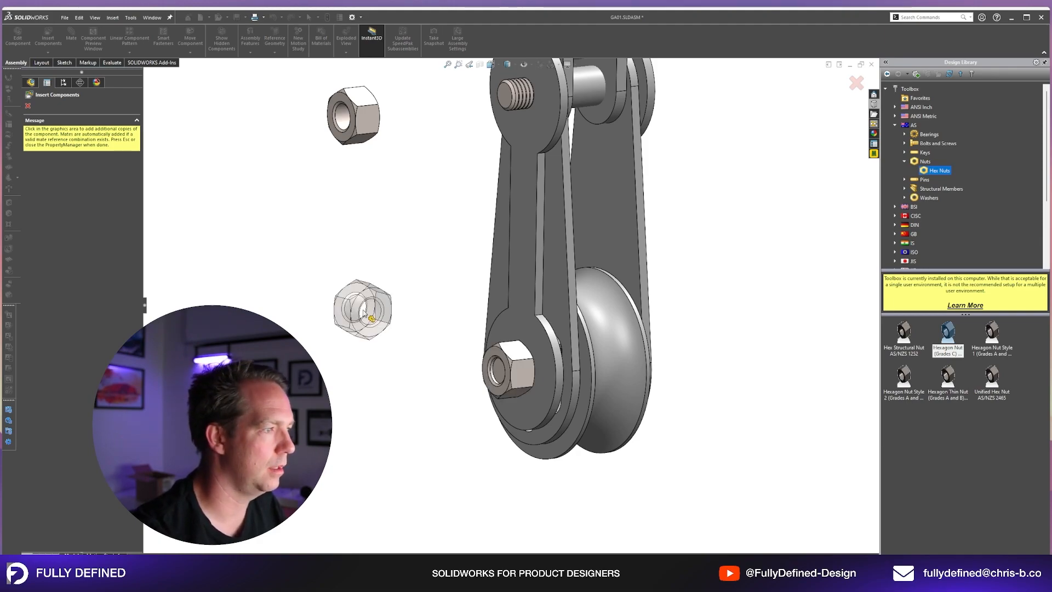
{"action": "key", "text": "Escape"}
{"action": "scroll", "coordinate": [509, 426], "scroll_direction": "down", "scroll_amount": 2}
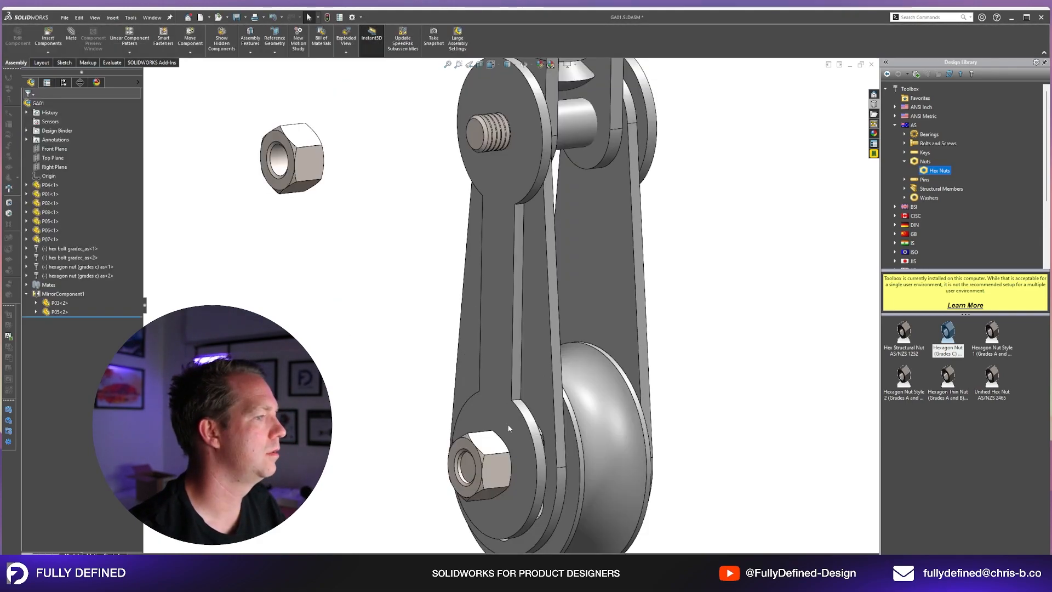
{"action": "left_click", "coordinate": [495, 461]}
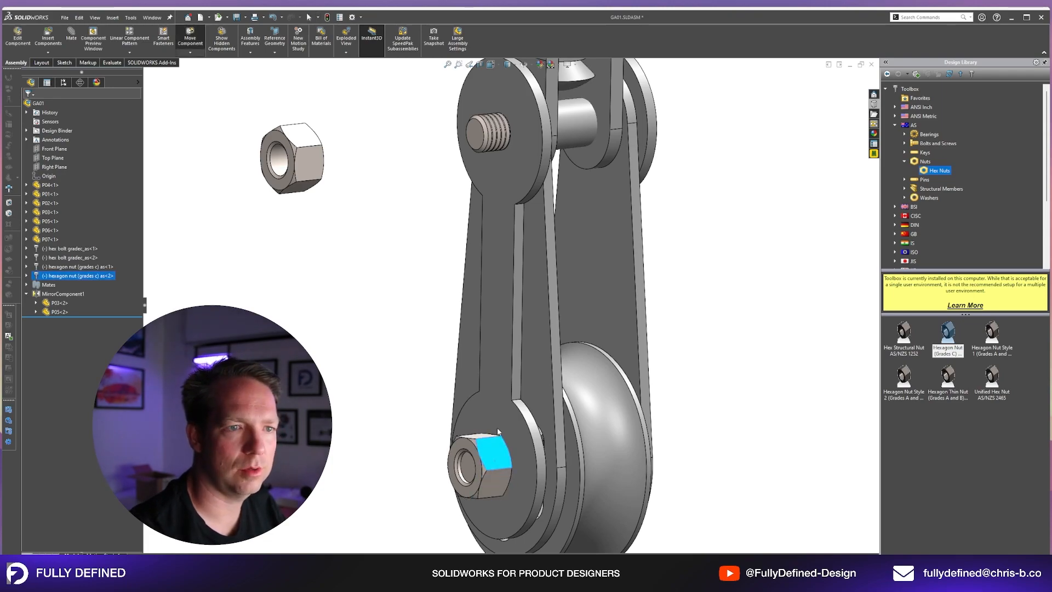
{"action": "left_click", "coordinate": [322, 265]}
Move the loose nut near the upper bolt and mate its bore concentric with the P05 side plate's rounded upper edge
{"action": "scroll", "coordinate": [412, 107], "scroll_direction": "down", "scroll_amount": 2}
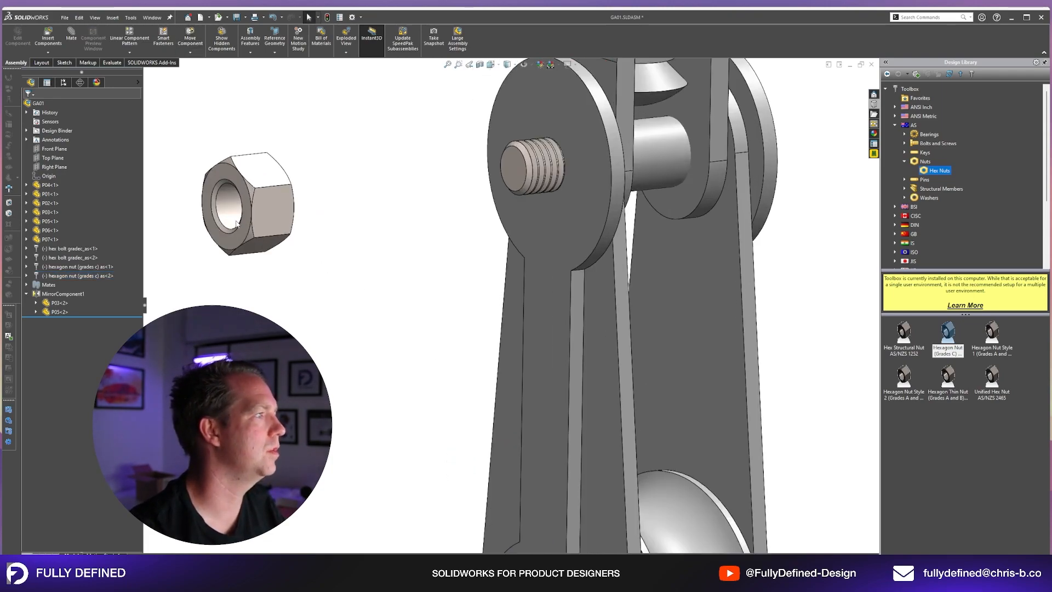
{"action": "left_click_drag", "start_coordinate": [373, 200], "coordinate": [428, 185]}
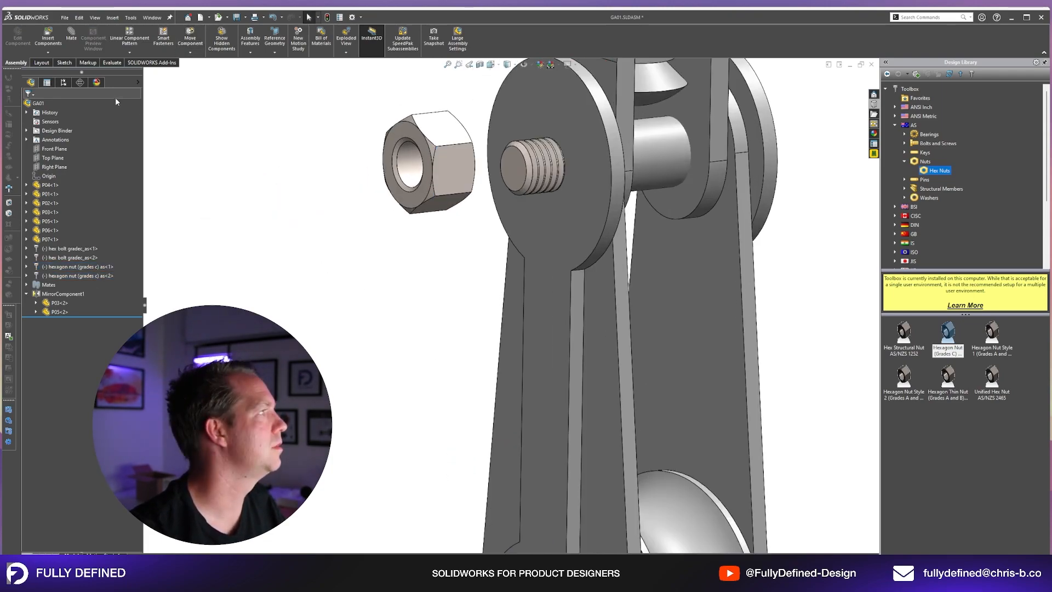
{"action": "left_click", "coordinate": [71, 36]}
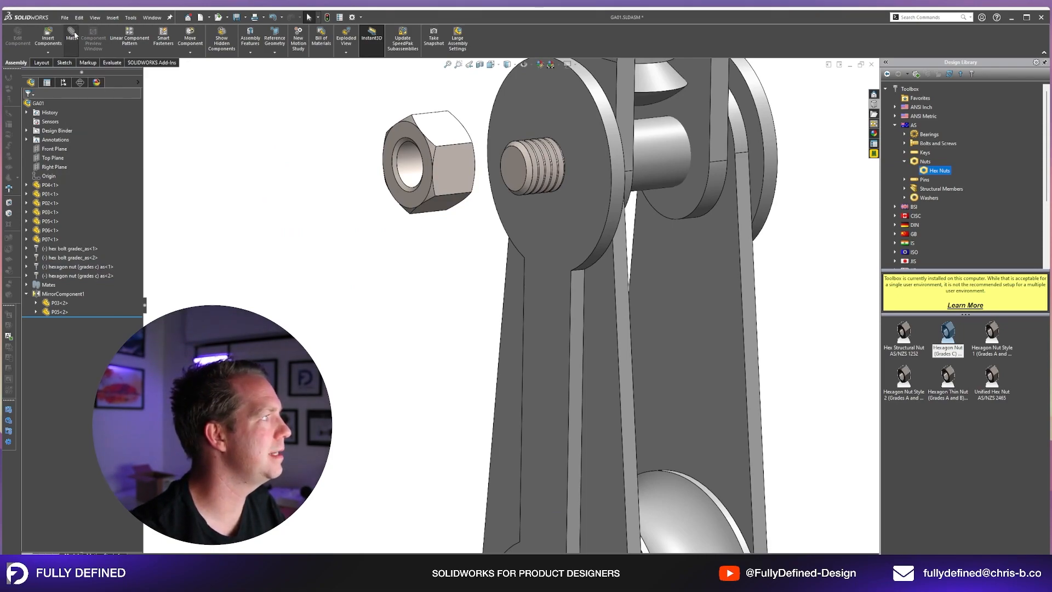
{"action": "left_click", "coordinate": [409, 165]}
{"action": "scroll", "coordinate": [548, 192], "scroll_direction": "down", "scroll_amount": 3}
{"action": "middle_click_drag", "start_coordinate": [548, 204], "coordinate": [523, 232]}
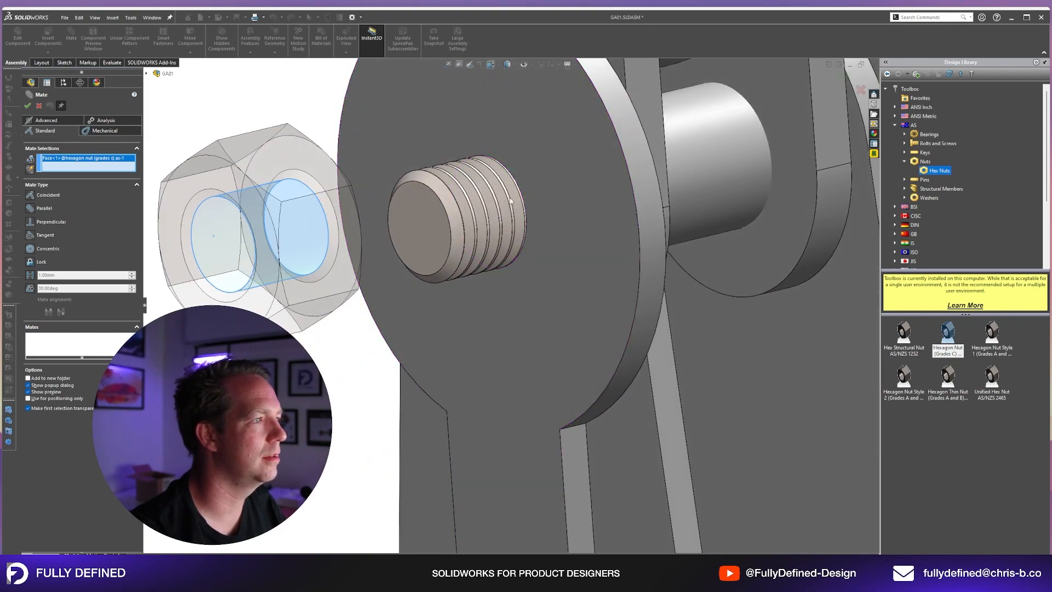
{"action": "scroll", "coordinate": [554, 254], "scroll_direction": "up", "scroll_amount": 3}
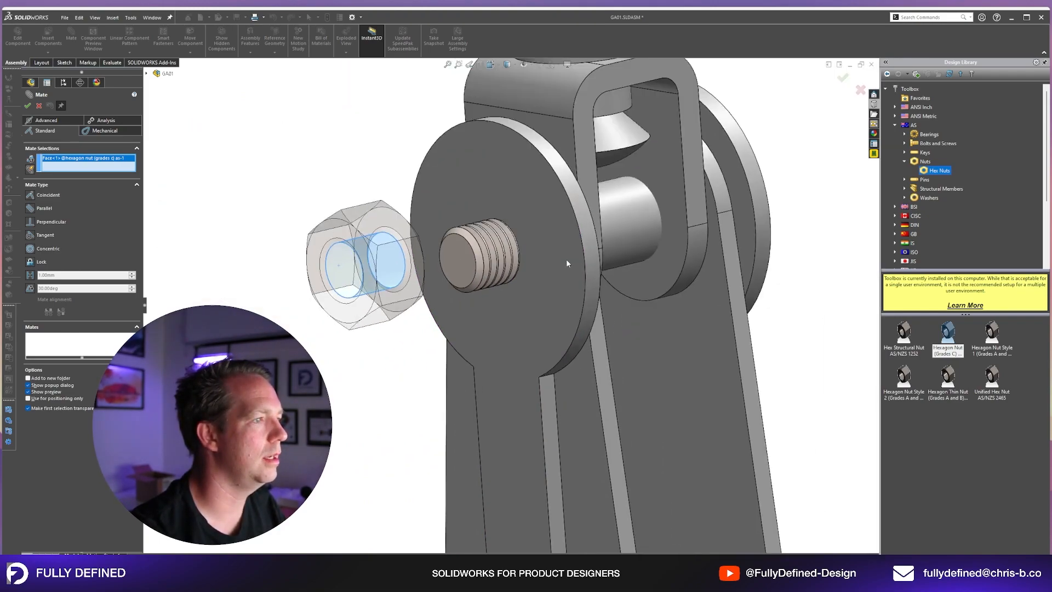
{"action": "scroll", "coordinate": [567, 258], "scroll_direction": "down", "scroll_amount": 3}
{"action": "scroll", "coordinate": [499, 256], "scroll_direction": "up", "scroll_amount": 3}
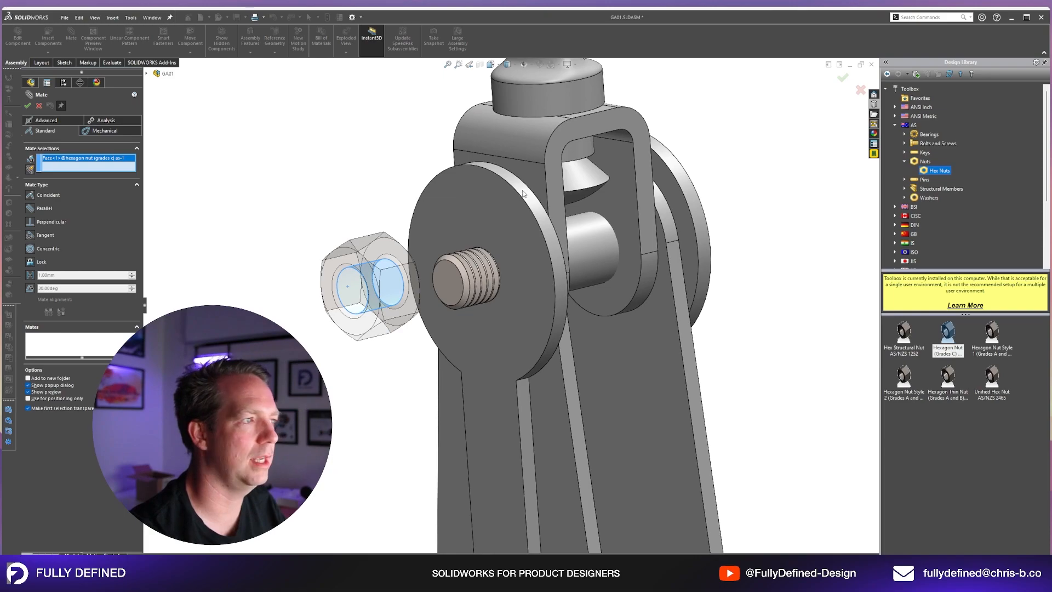
{"action": "left_click", "coordinate": [523, 193]}
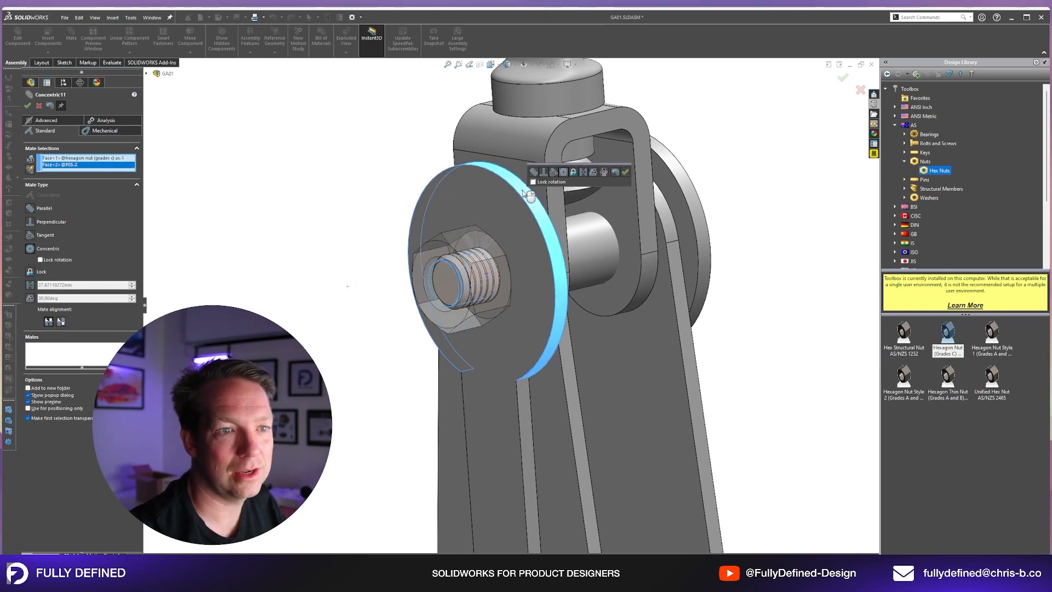
{"action": "left_click", "coordinate": [626, 172]}
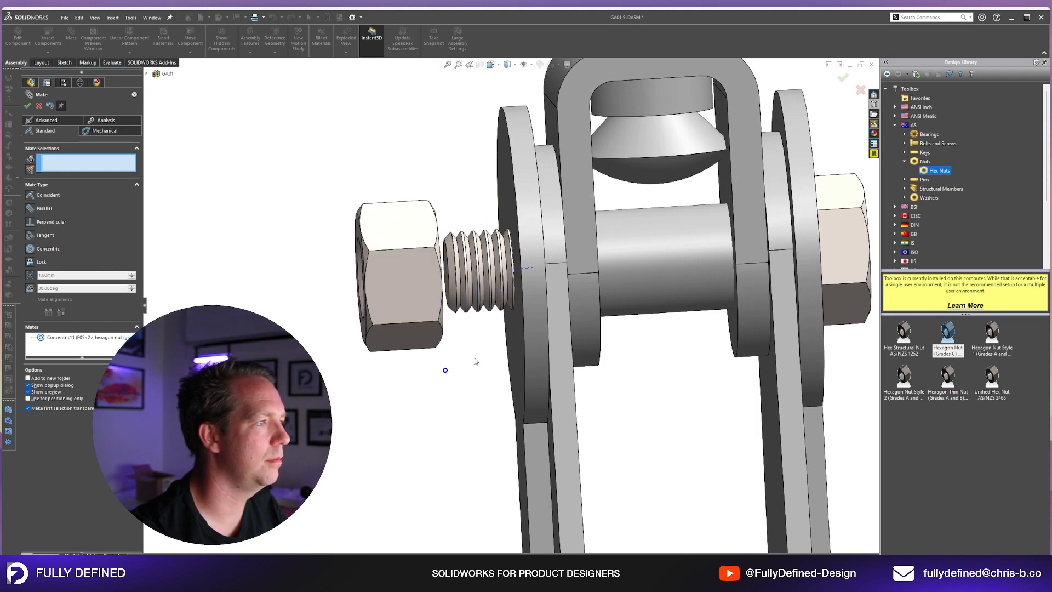
Slide the upper nut along the bolt, mate its inner face coincident with the P05 side plate's outer face, and finish mating
{"action": "left_click_drag", "start_coordinate": [421, 321], "coordinate": [442, 328]}
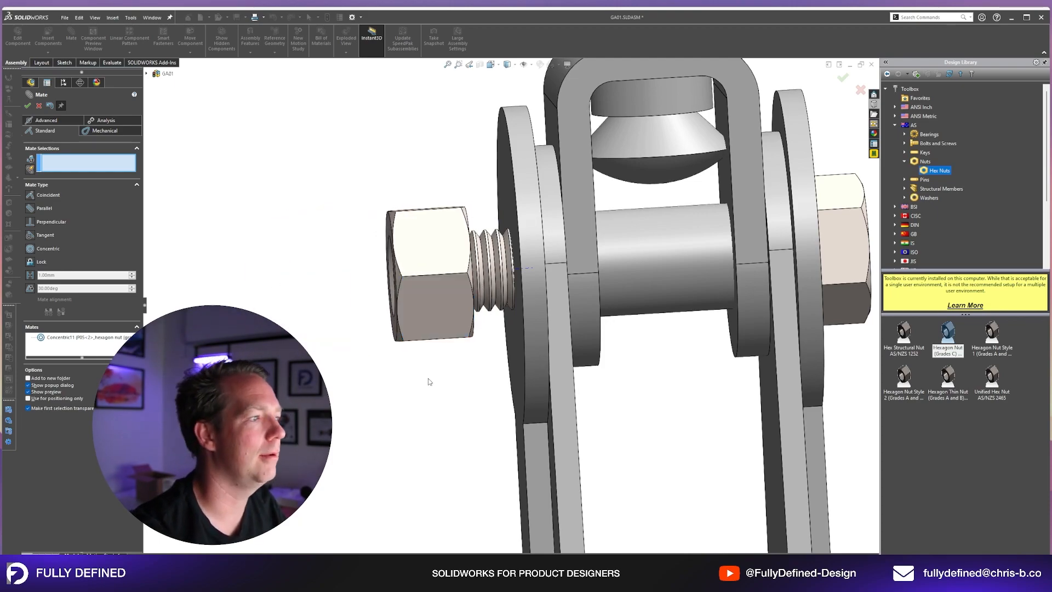
{"action": "left_click", "coordinate": [461, 330]}
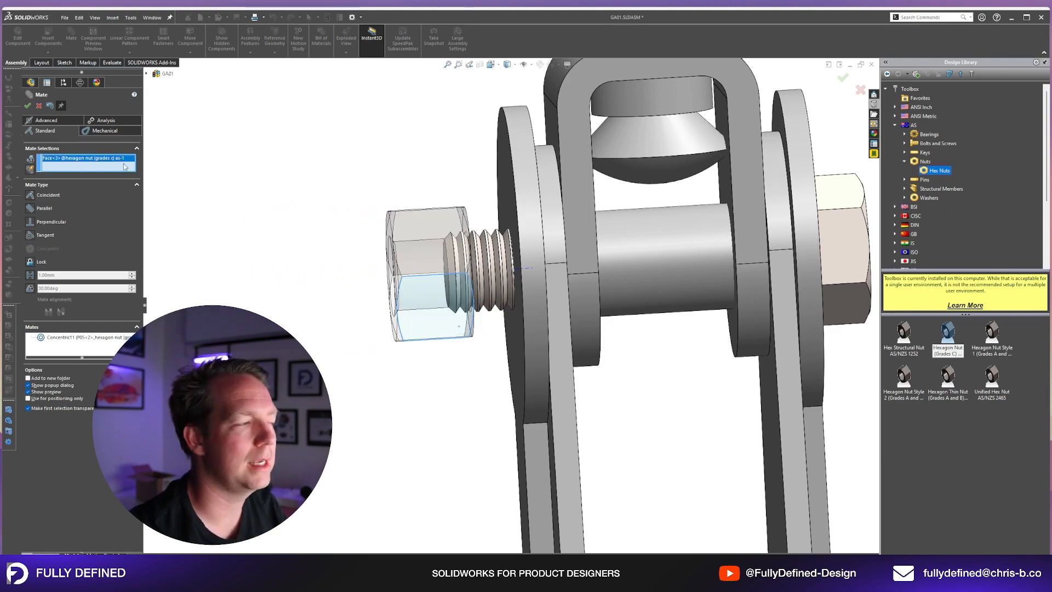
{"action": "key", "text": "Delete"}
{"action": "middle_click_drag", "start_coordinate": [480, 347], "coordinate": [528, 325]}
{"action": "left_click", "coordinate": [473, 324]}
{"action": "left_click", "coordinate": [529, 325]}
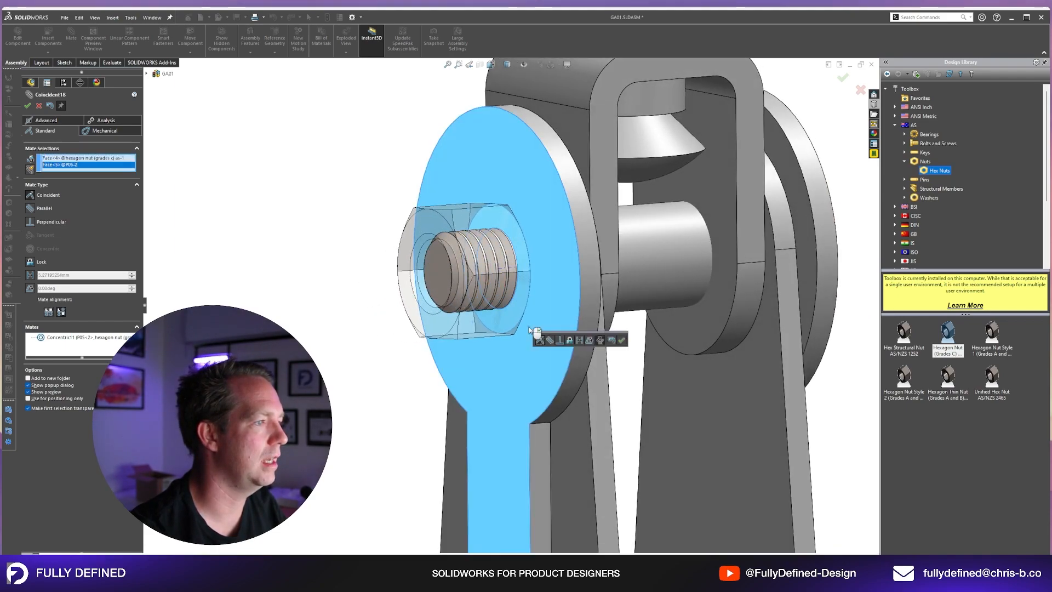
{"action": "key", "text": "Return"}
{"action": "key", "text": "Escape"}
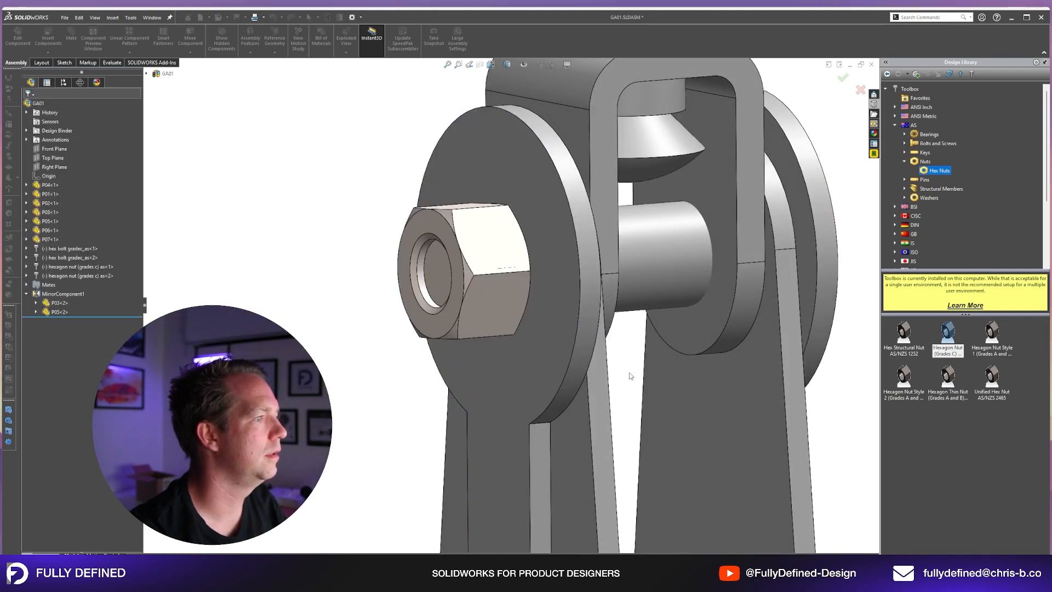
View the assembly from the Left orientation and check whether the pulley wheel can be moved
{"action": "scroll", "coordinate": [534, 352], "scroll_direction": "up", "scroll_amount": 8}
{"action": "middle_click_drag", "start_coordinate": [533, 353], "coordinate": [490, 369]}
{"action": "scroll", "coordinate": [488, 369], "scroll_direction": "down", "scroll_amount": 3}
{"action": "key", "text": "space"}
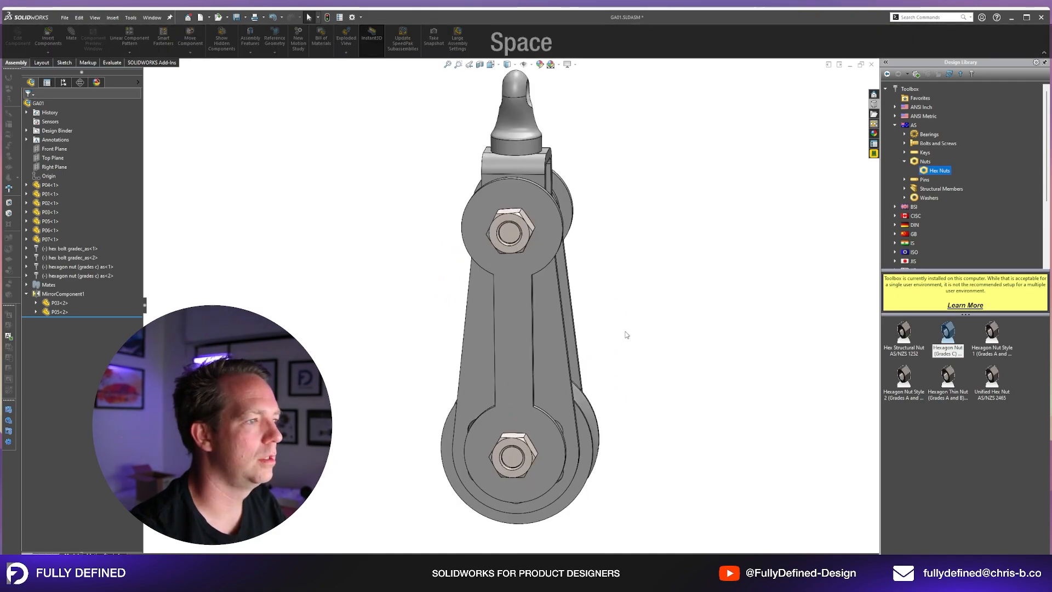
{"action": "left_click", "coordinate": [626, 331]}
{"action": "left_click_drag", "start_coordinate": [573, 449], "coordinate": [570, 476]}
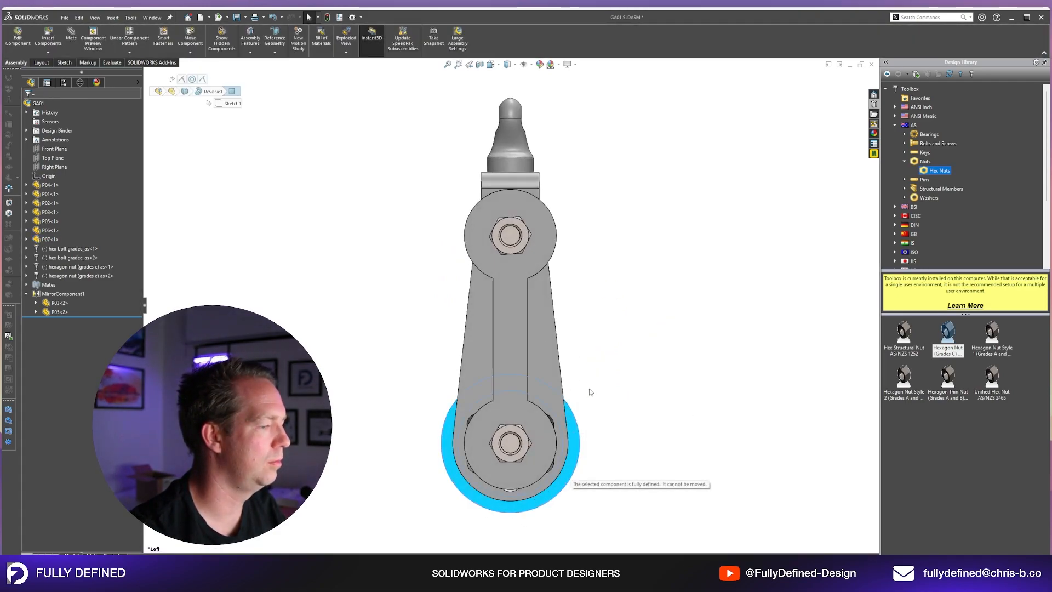
{"action": "left_click", "coordinate": [661, 337]}
{"action": "left_click", "coordinate": [574, 430]}
{"action": "left_click", "coordinate": [623, 286]}
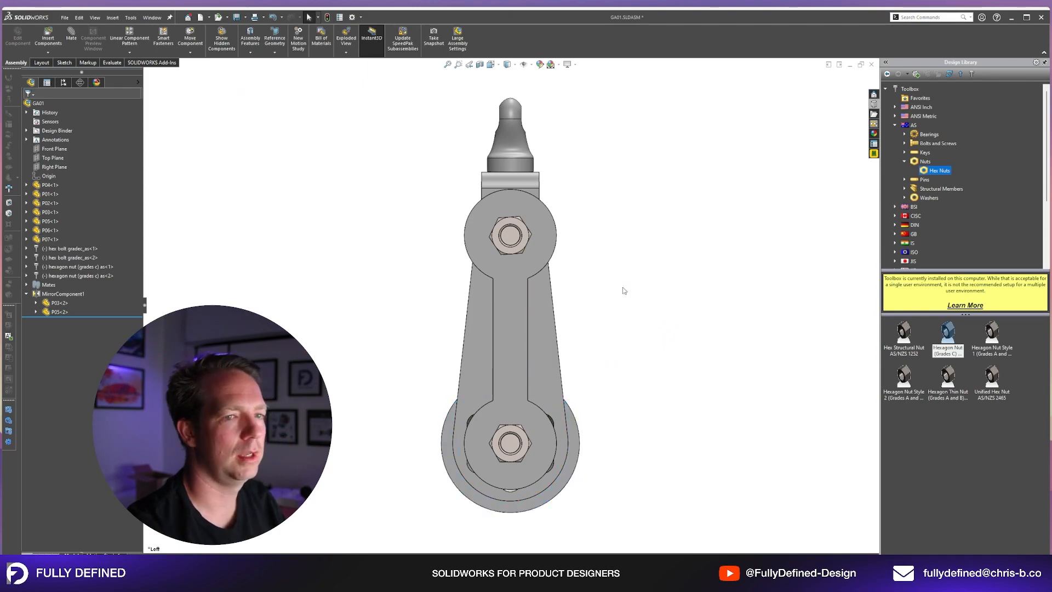
Rotate the upper hexagon nut about its bolt axis to test its free rotation
{"action": "scroll", "coordinate": [551, 223], "scroll_direction": "down", "scroll_amount": 4}
{"action": "left_click", "coordinate": [484, 237]}
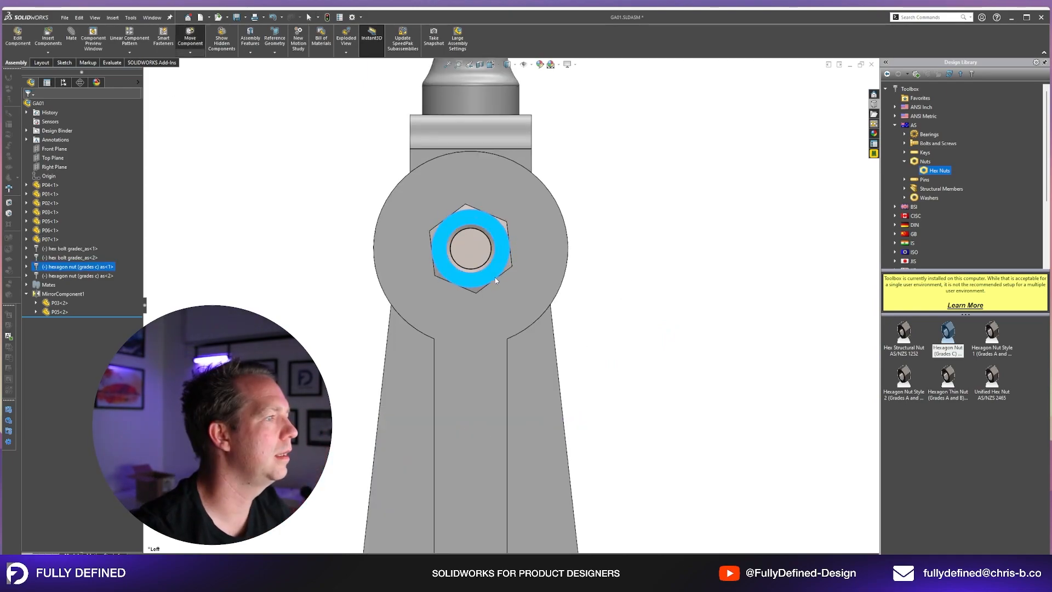
{"action": "left_click_drag", "start_coordinate": [485, 237], "coordinate": [621, 189]}
{"action": "left_click", "coordinate": [622, 189]}
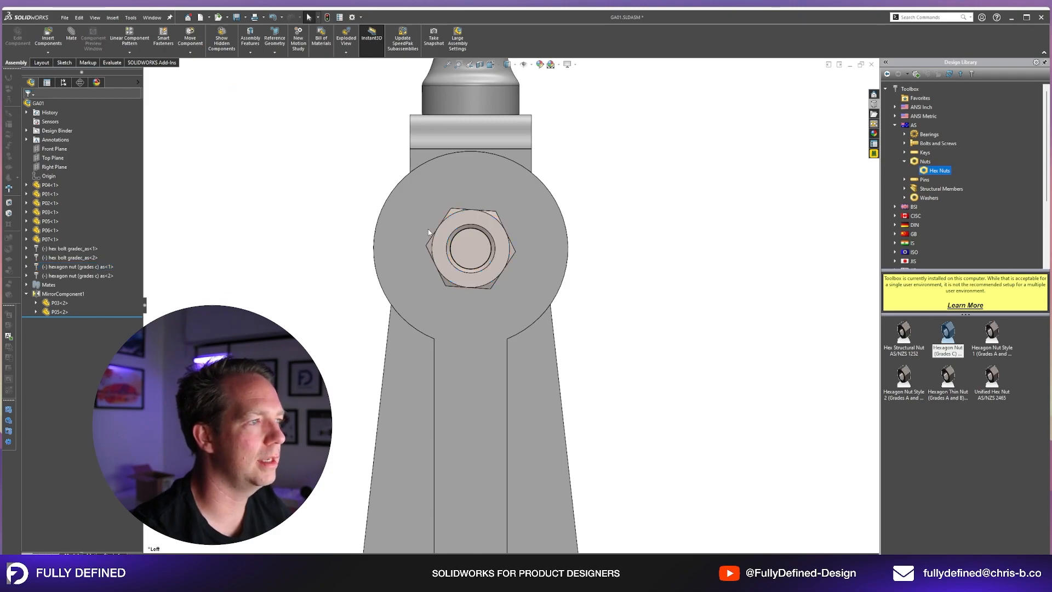
Edit the upper nut's concentric mate to lock rotation, accept it, and test whether the nut still turns
{"action": "scroll", "coordinate": [435, 155], "scroll_direction": "up", "scroll_amount": 2}
{"action": "left_click", "coordinate": [486, 265]}
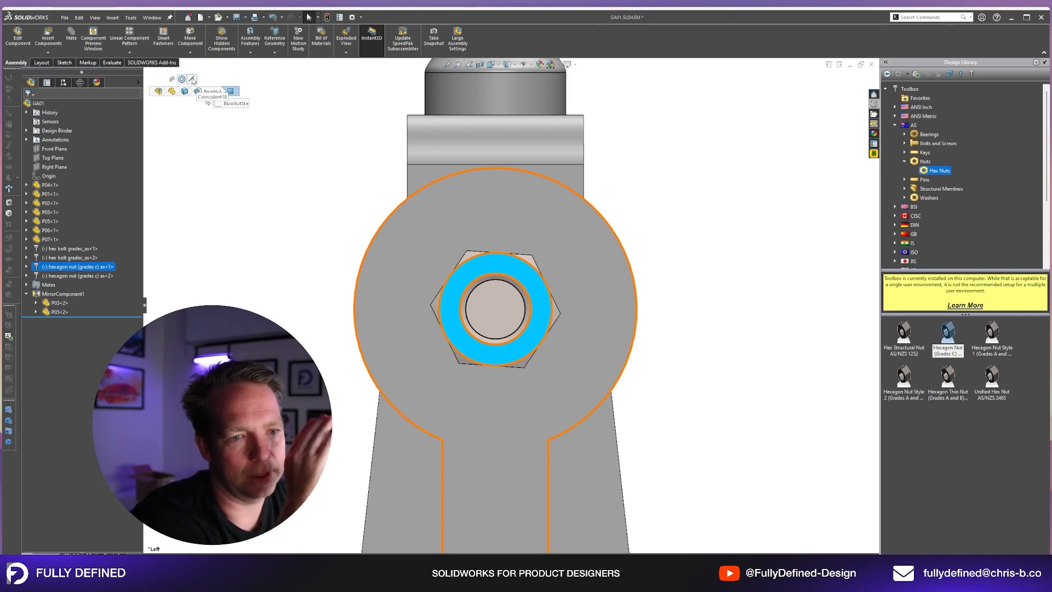
{"action": "left_click", "coordinate": [182, 79]}
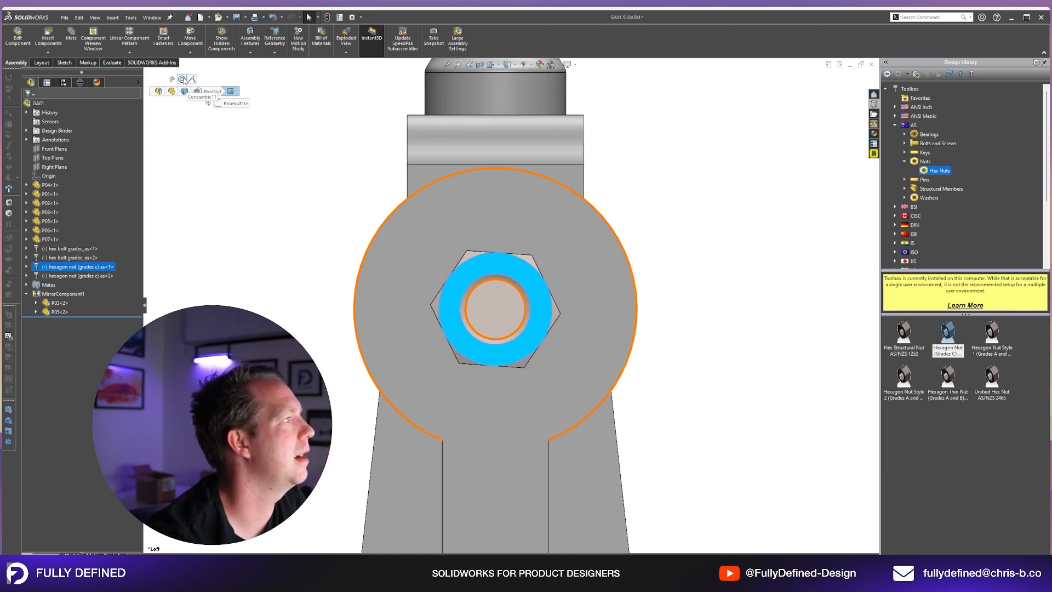
{"action": "right_click", "coordinate": [184, 84]}
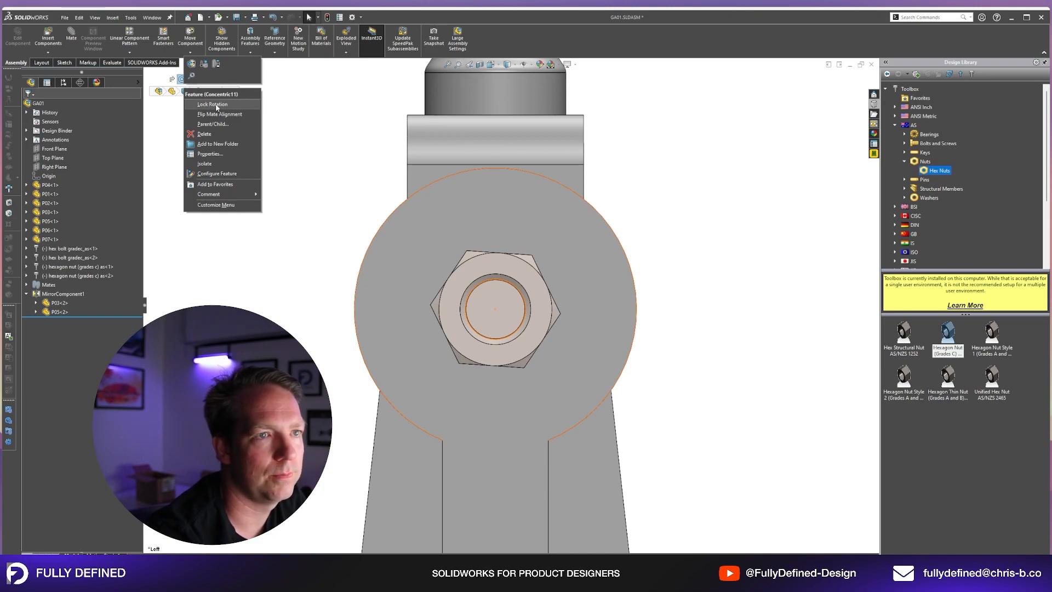
{"action": "left_click", "coordinate": [191, 64]}
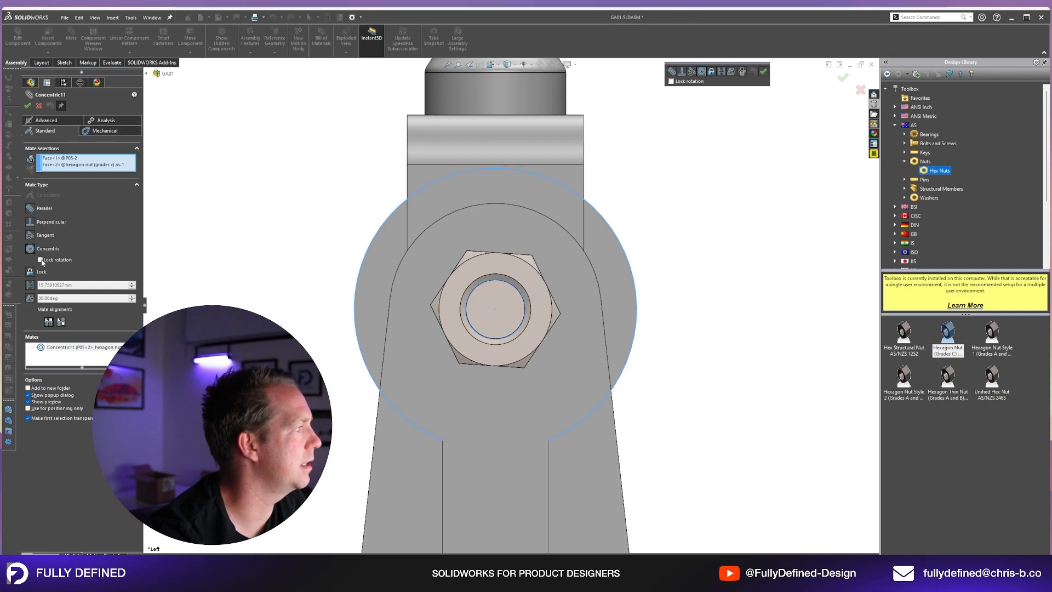
{"action": "left_click", "coordinate": [27, 105]}
{"action": "left_click", "coordinate": [27, 106]}
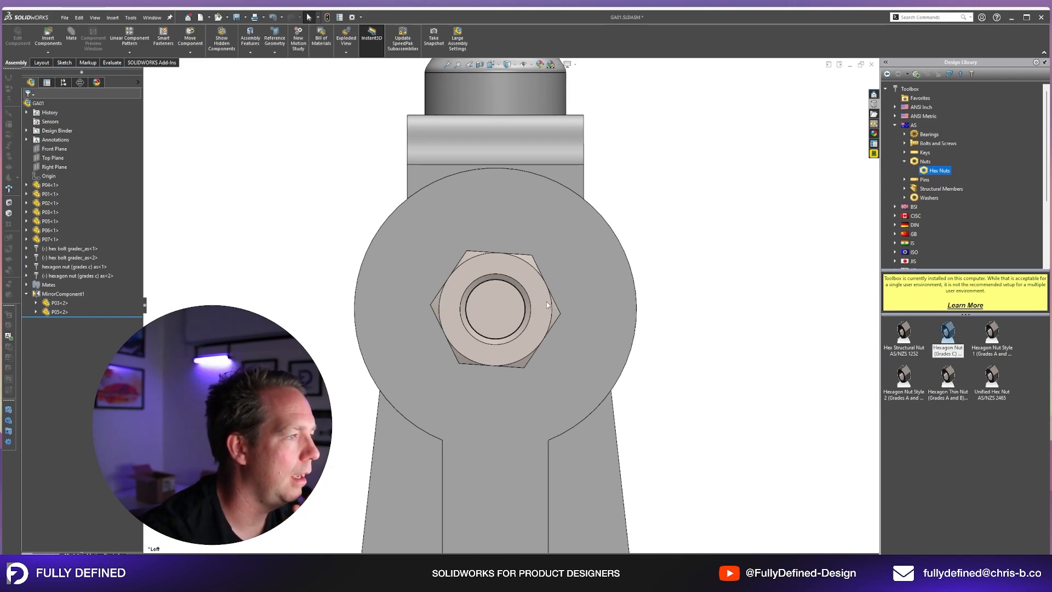
{"action": "left_click_drag", "start_coordinate": [547, 305], "coordinate": [540, 295]}
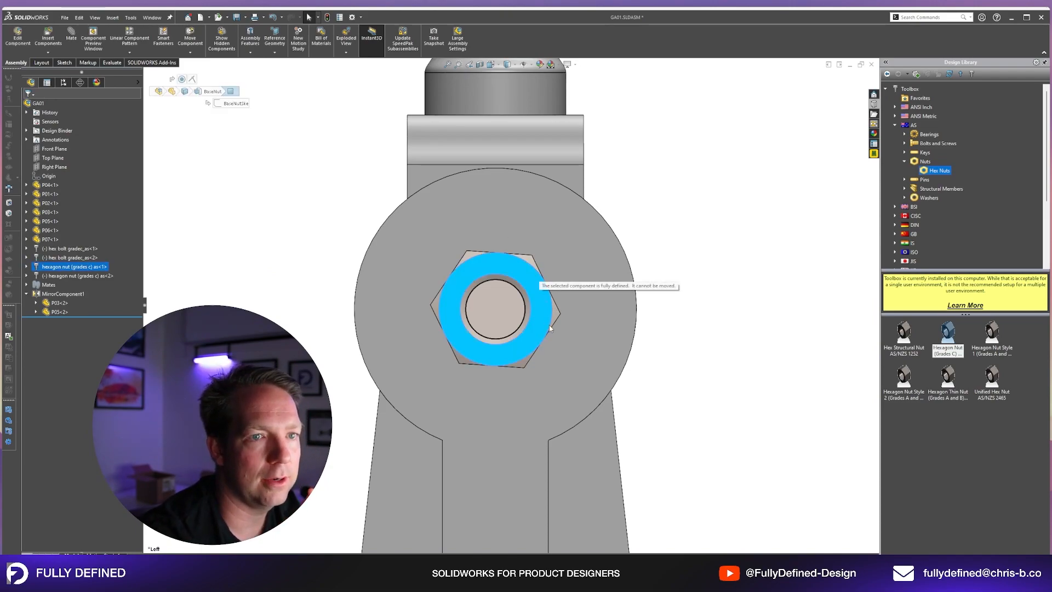
{"action": "left_click", "coordinate": [680, 372]}
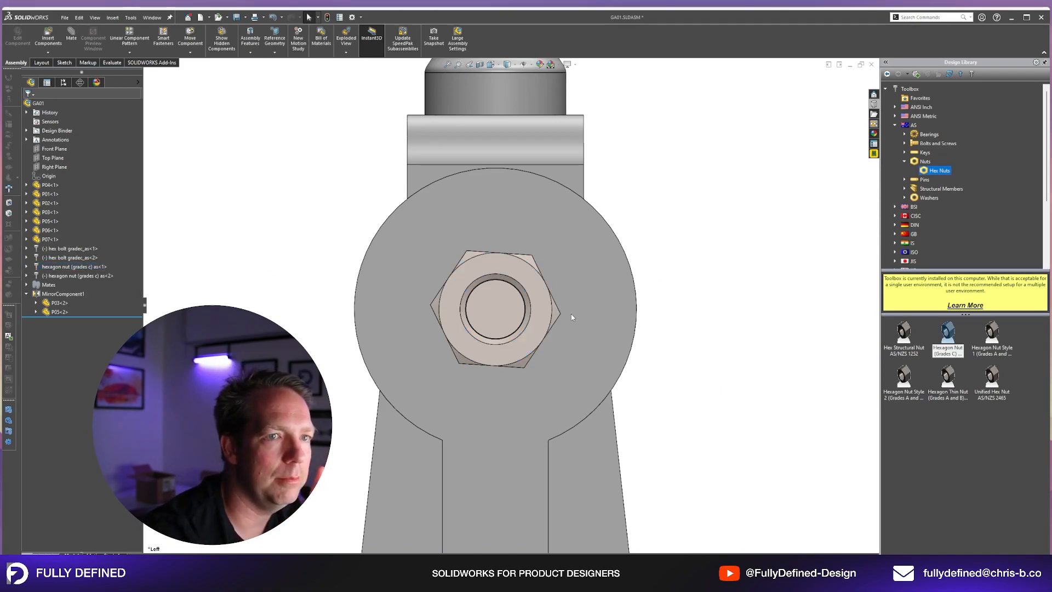
Unlock rotation on the upper nut's concentric mate and reselect the nut's outer face
{"action": "scroll", "coordinate": [492, 253], "scroll_direction": "up", "scroll_amount": 2}
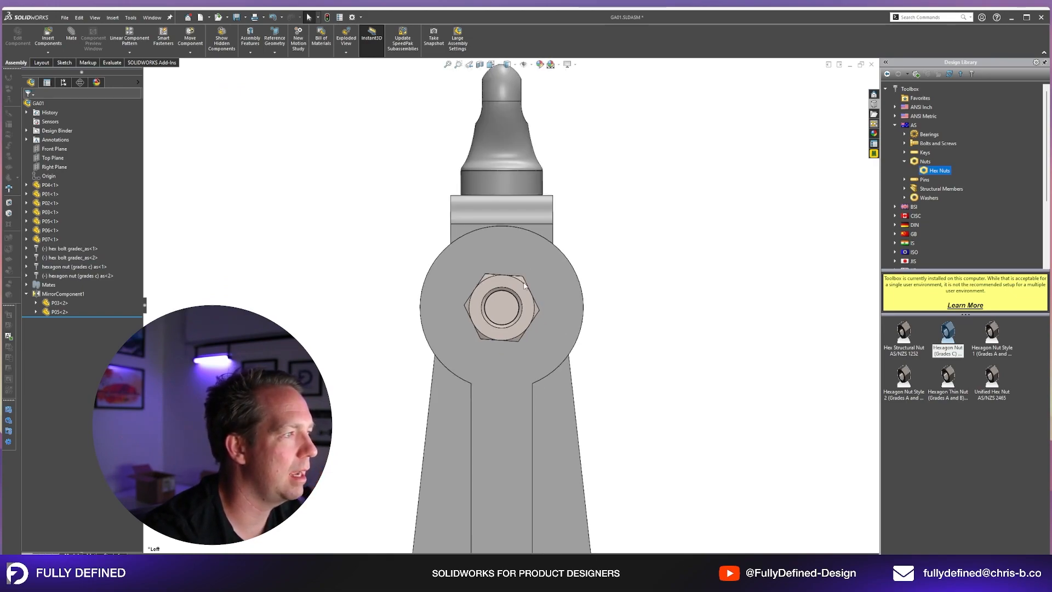
{"action": "scroll", "coordinate": [457, 294], "scroll_direction": "down", "scroll_amount": 4}
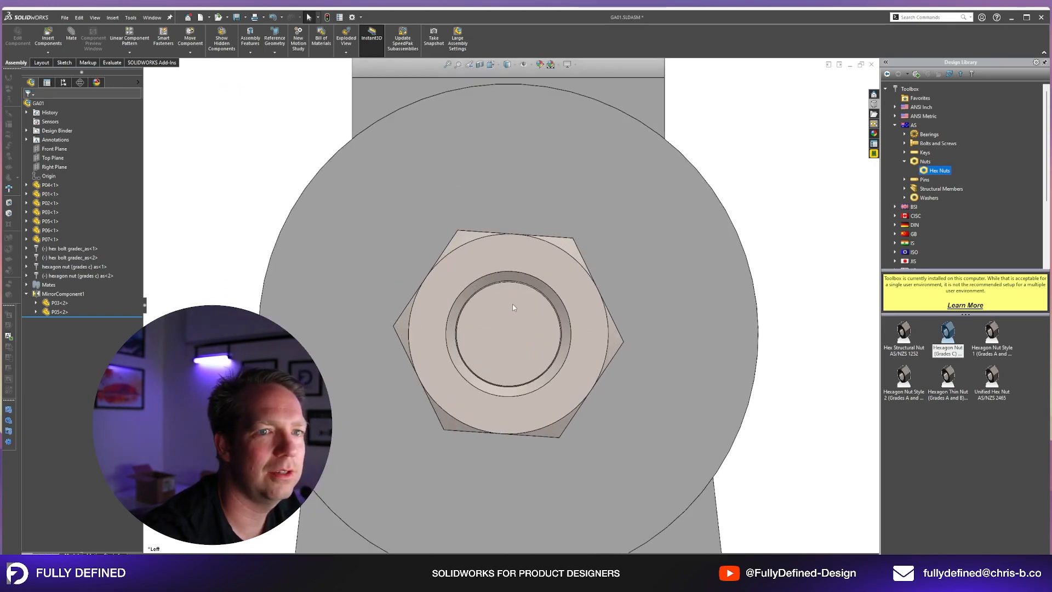
{"action": "scroll", "coordinate": [535, 290], "scroll_direction": "up", "scroll_amount": 6}
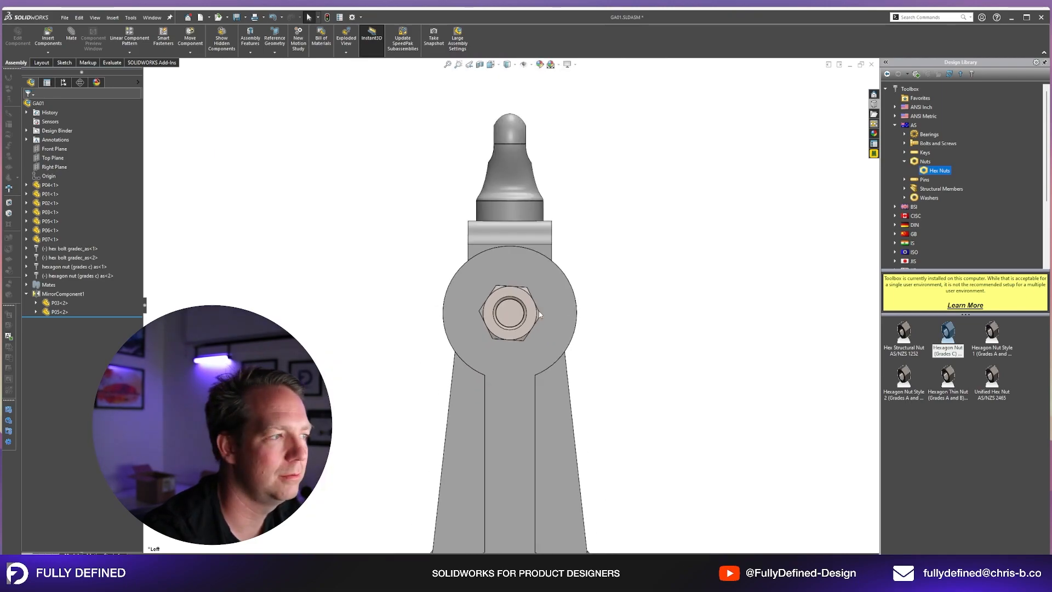
{"action": "scroll", "coordinate": [548, 313], "scroll_direction": "down", "scroll_amount": 2}
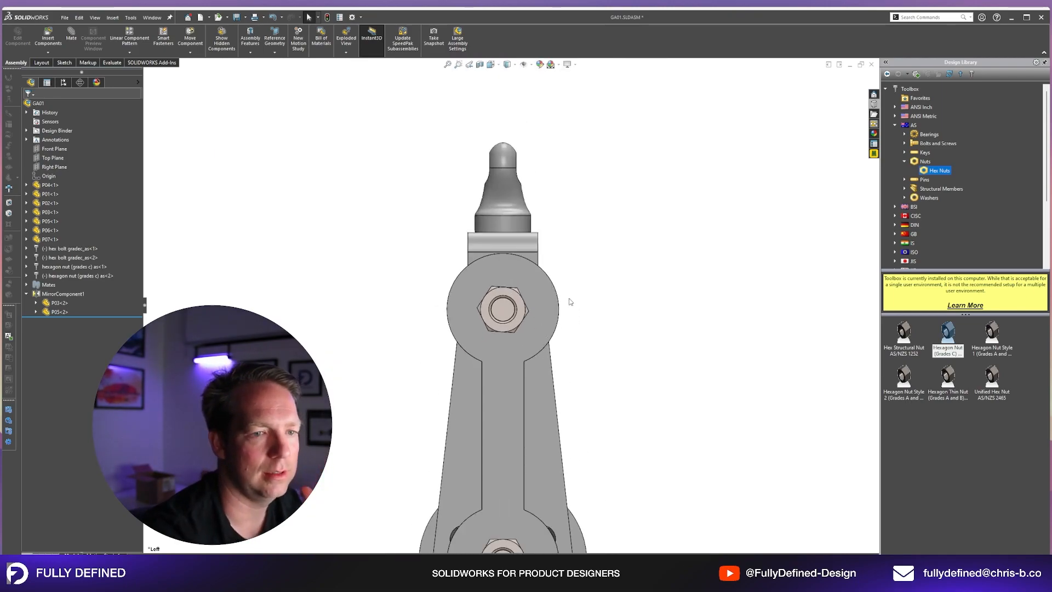
{"action": "scroll", "coordinate": [510, 290], "scroll_direction": "down", "scroll_amount": 5}
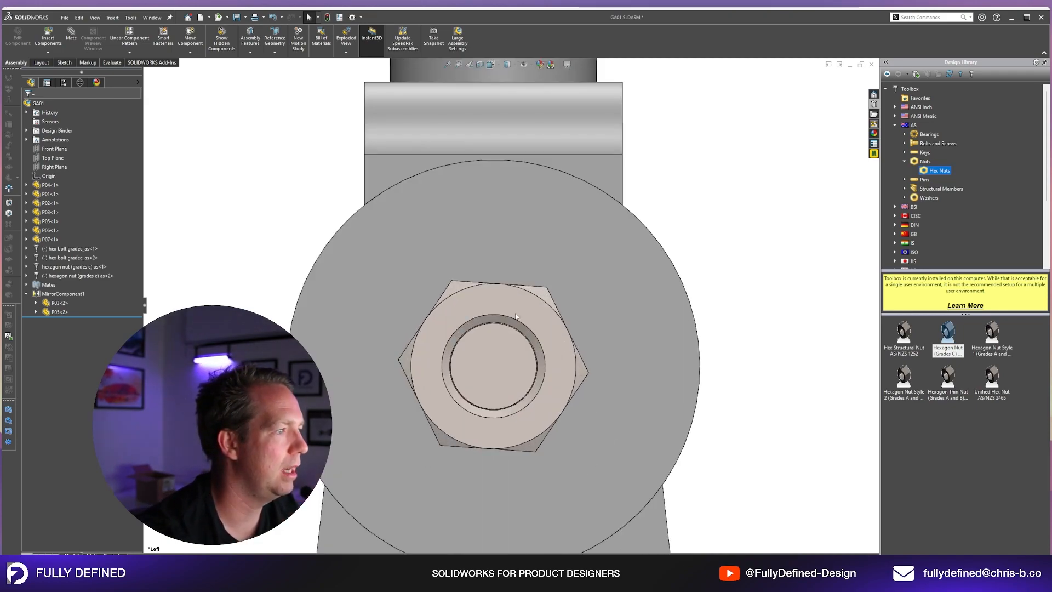
{"action": "left_click", "coordinate": [507, 307]}
{"action": "right_click", "coordinate": [190, 93]}
{"action": "left_click", "coordinate": [220, 108]}
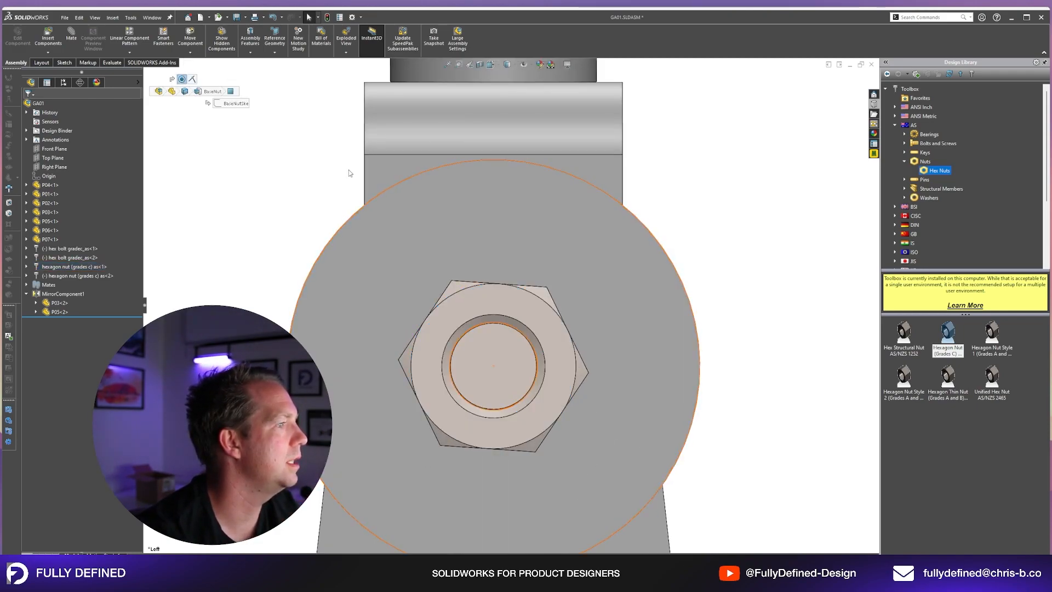
{"action": "left_click", "coordinate": [521, 302]}
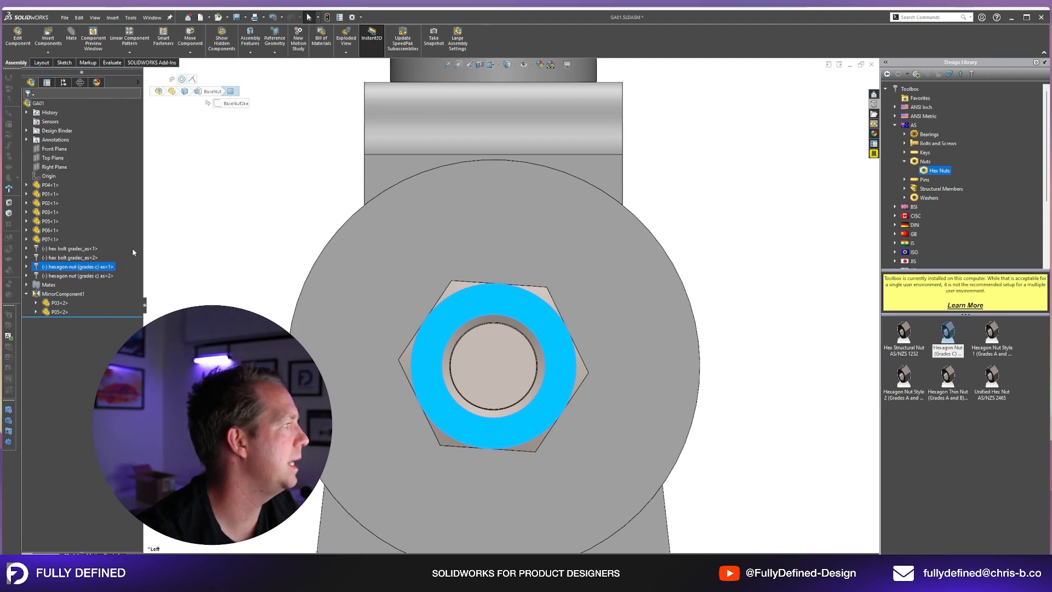
Add a coincident mate between the upper hexagon nut's Plane2 and the assembly's Front Plane
{"action": "left_click", "coordinate": [26, 267]}
{"action": "left_click", "coordinate": [58, 339]}
{"action": "key", "text": "z"}
{"action": "key", "text": "z"}
{"action": "key", "text": "z"}
{"action": "key", "text": "z"}
{"action": "key", "text": "z"}
{"action": "left_click", "coordinate": [59, 349]}
{"action": "left_click", "coordinate": [54, 149], "text": "ctrl"}
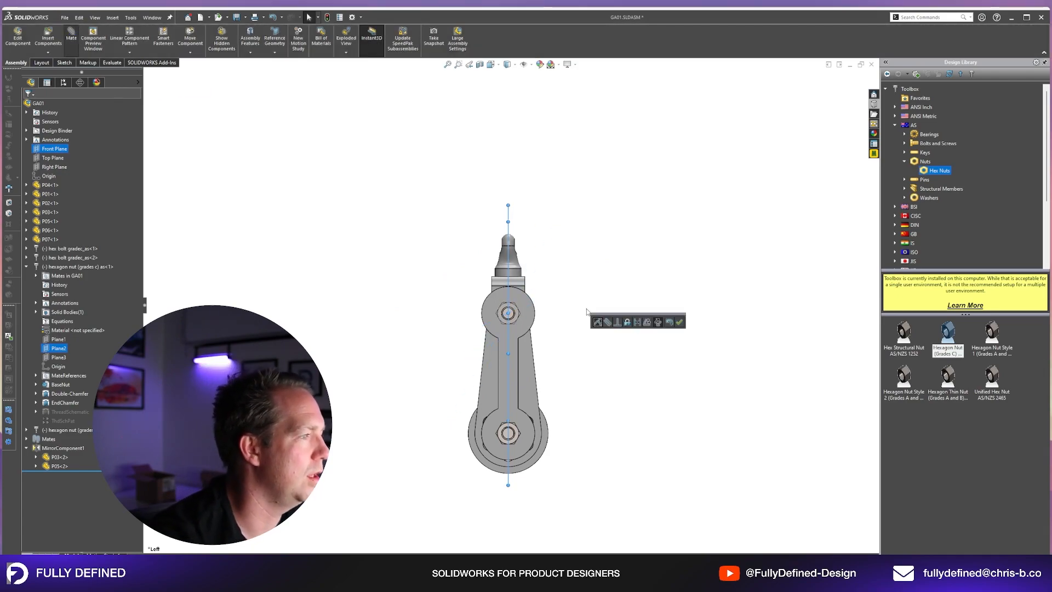
{"action": "left_click", "coordinate": [679, 321]}
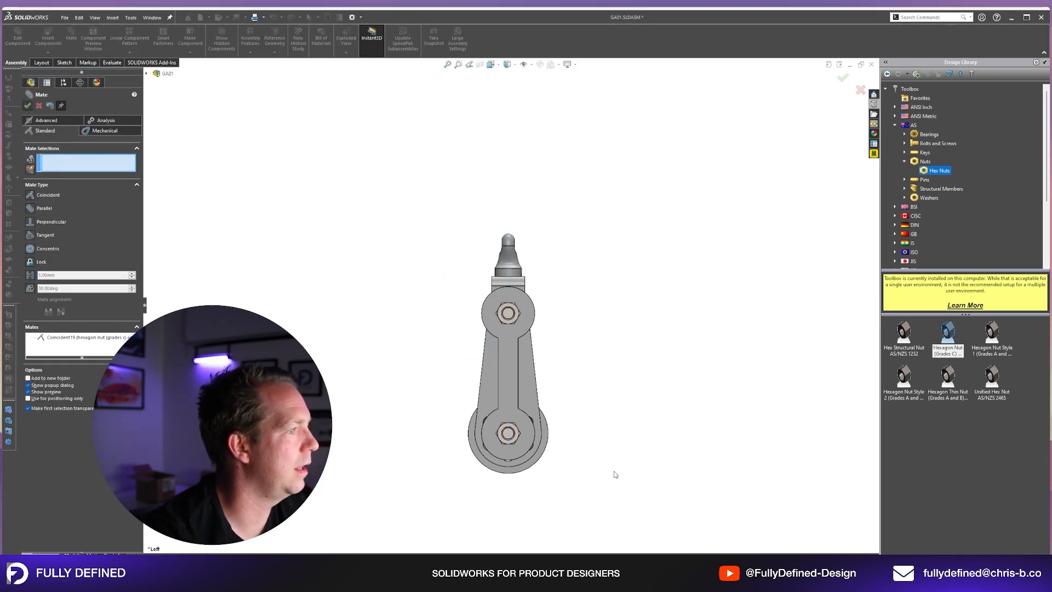
Add a coincident mate between the lower hexagon nut's Plane2 and the assembly's Front Plane
{"action": "scroll", "coordinate": [491, 399], "scroll_direction": "down", "scroll_amount": 4}
{"action": "left_click", "coordinate": [527, 427]}
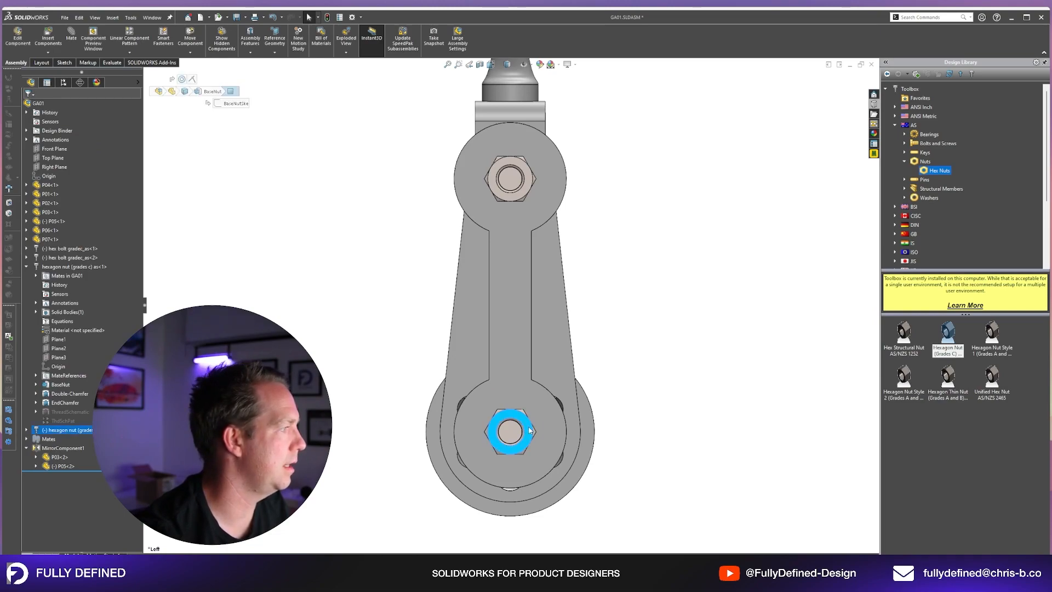
{"action": "left_click", "coordinate": [27, 267]}
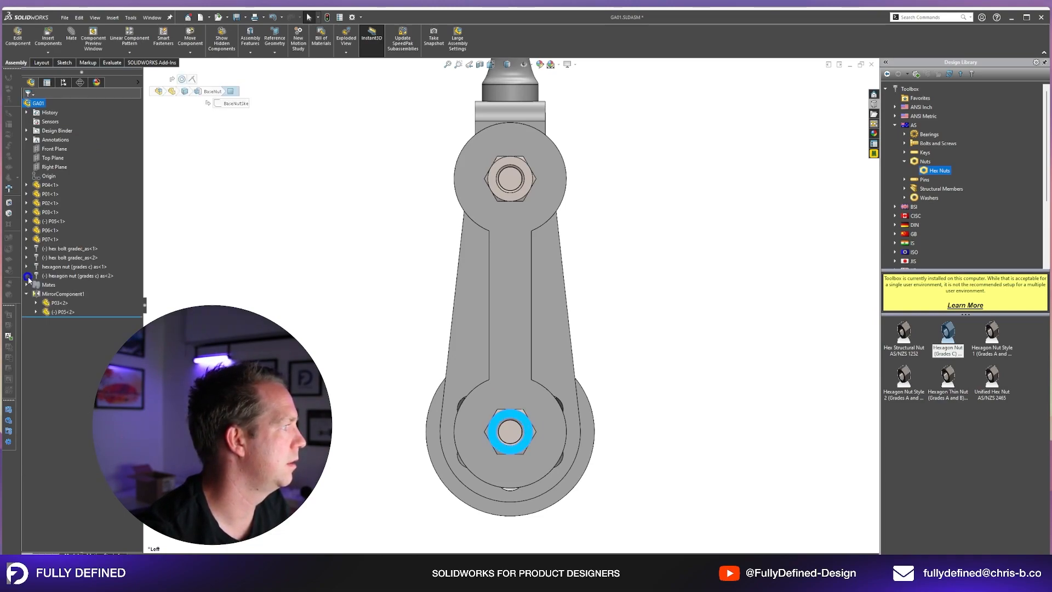
{"action": "left_click", "coordinate": [26, 276]}
{"action": "left_click", "coordinate": [59, 357], "text": "ctrl"}
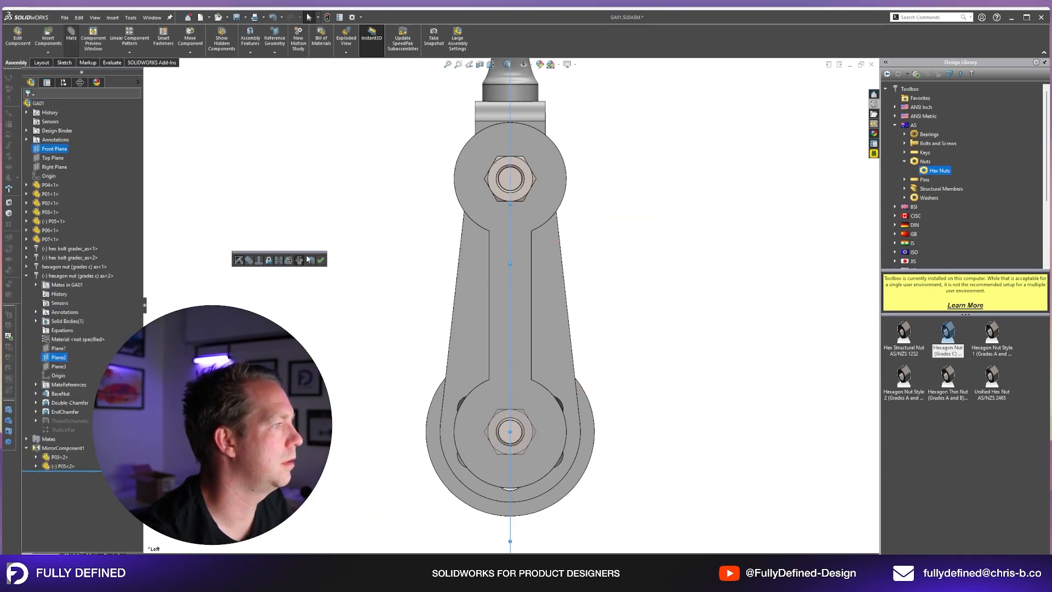
{"action": "left_click", "coordinate": [27, 105]}
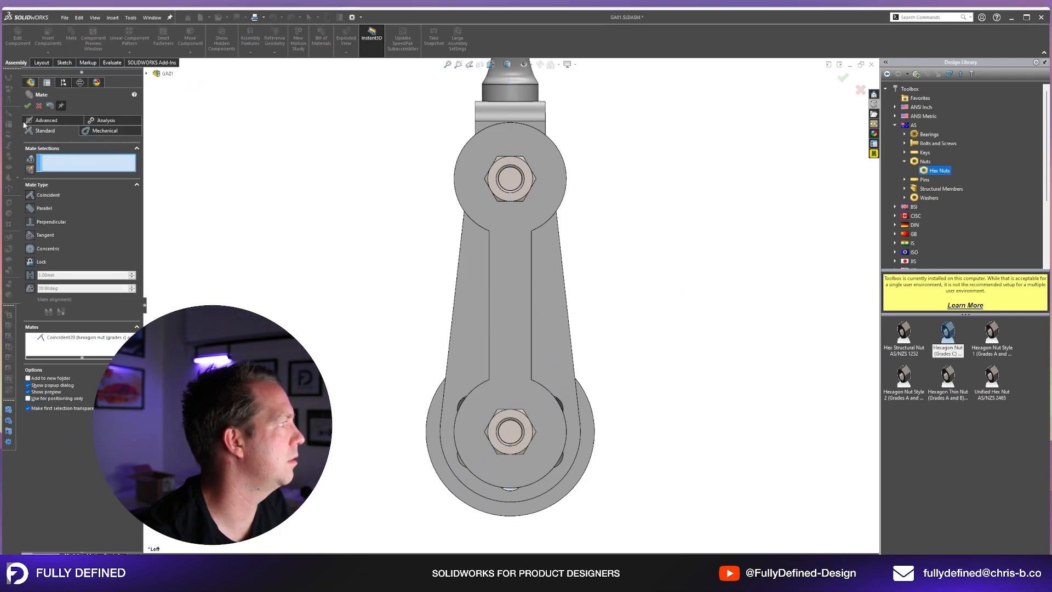
{"action": "key", "text": "Escape"}
View the bolt-head side of the assembly and rotate the upper hex bolt to test its free rotation
{"action": "key", "text": "shift+Left"}
{"action": "key", "text": "shift+Left"}
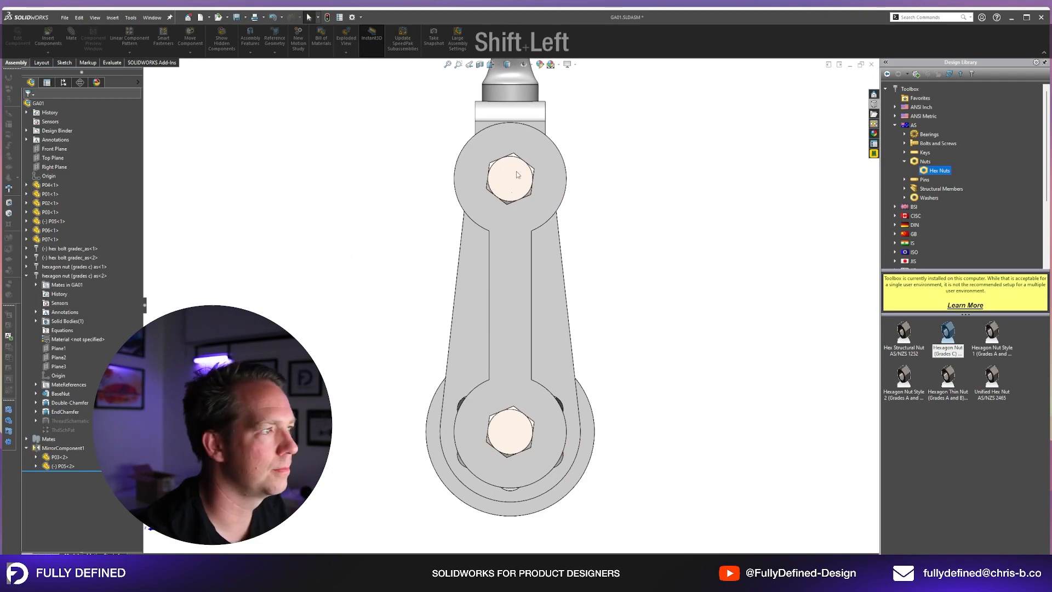
{"action": "scroll", "coordinate": [531, 159], "scroll_direction": "down", "scroll_amount": 5}
{"action": "left_click", "coordinate": [515, 243]}
{"action": "left_click_drag", "start_coordinate": [513, 225], "coordinate": [514, 244]}
Compare the upper hex bolt's Plane1 and Plane2, and mate Plane2 coincident with the assembly's Front Plane
{"action": "left_click", "coordinate": [25, 249]}
{"action": "left_click", "coordinate": [59, 330]}
{"action": "scroll", "coordinate": [570, 257], "scroll_direction": "up", "scroll_amount": 4}
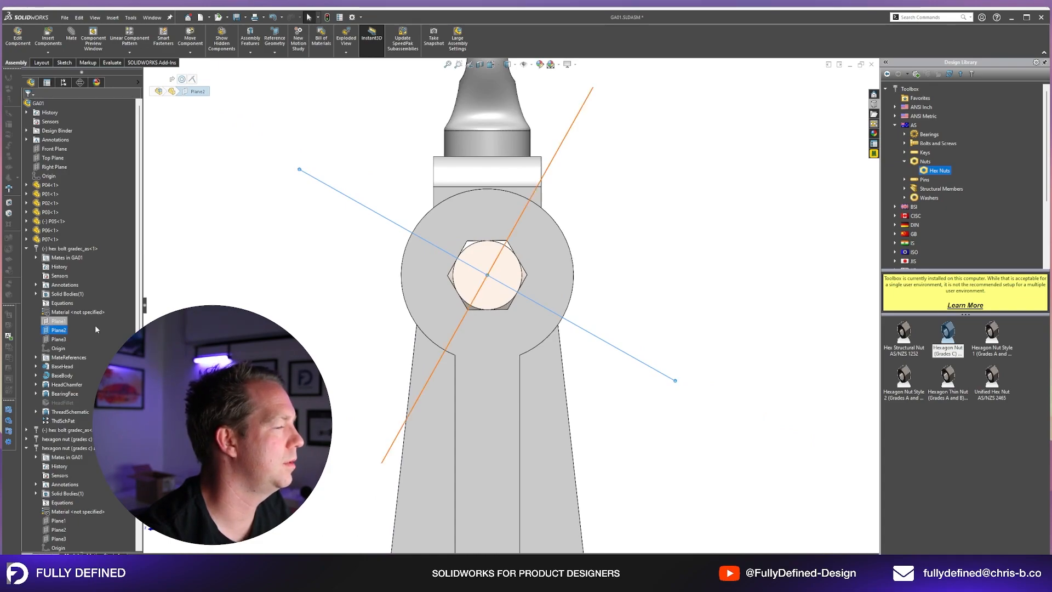
{"action": "key", "text": "shift+Right"}
{"action": "key", "text": "shift+Right"}
{"action": "key", "text": "shift+Left"}
{"action": "key", "text": "shift+Left"}
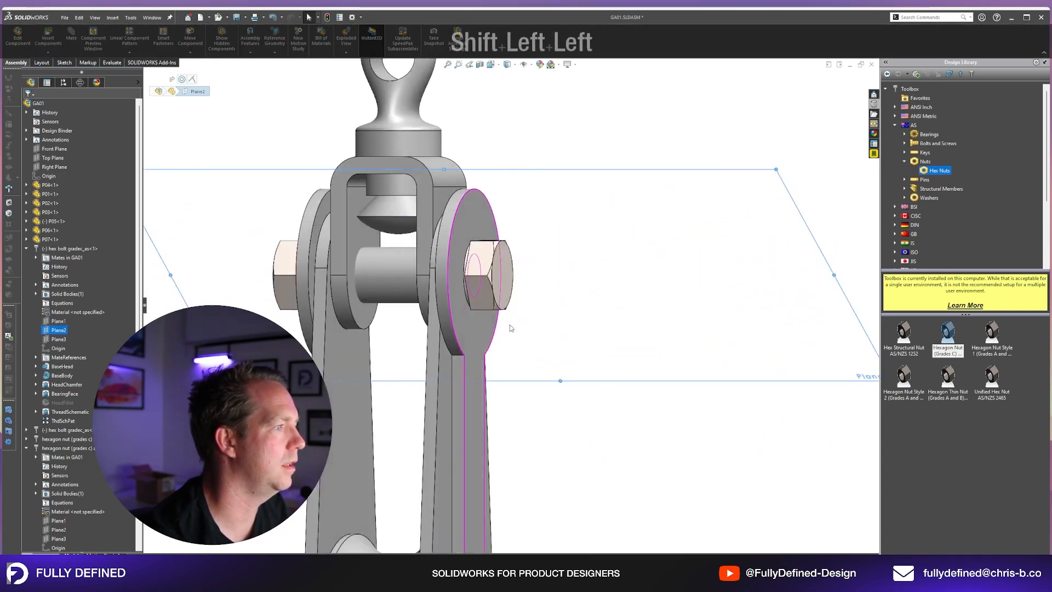
{"action": "left_click", "coordinate": [58, 321]}
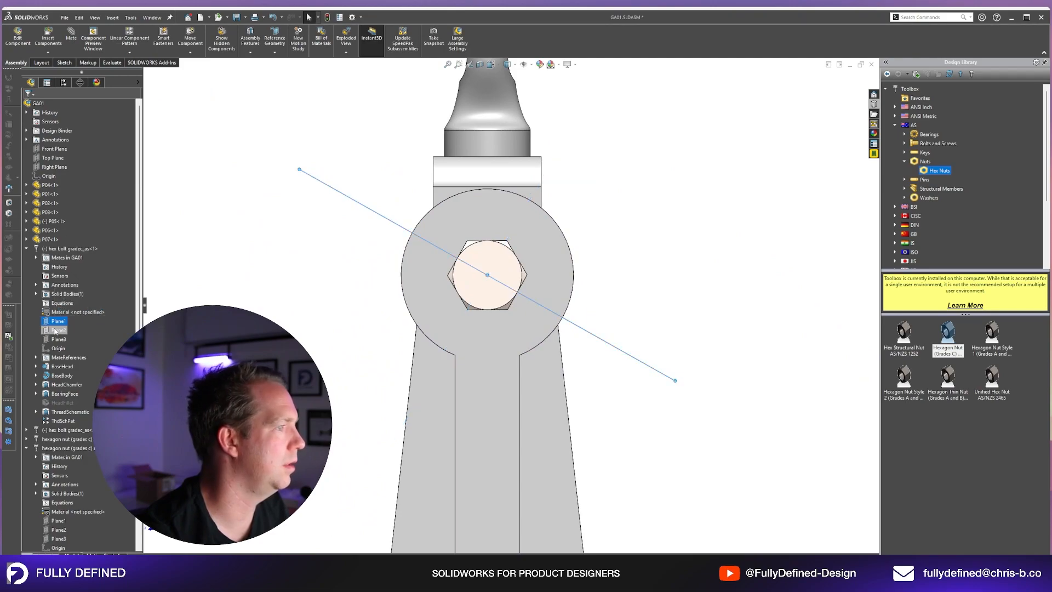
{"action": "left_click", "coordinate": [56, 331]}
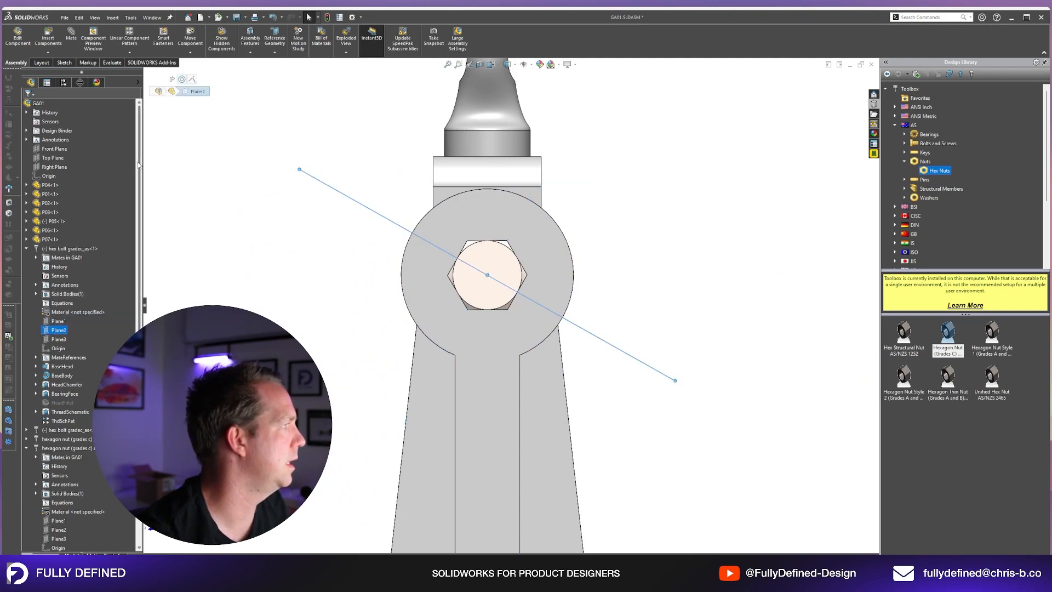
{"action": "left_click", "coordinate": [55, 148], "text": "ctrl"}
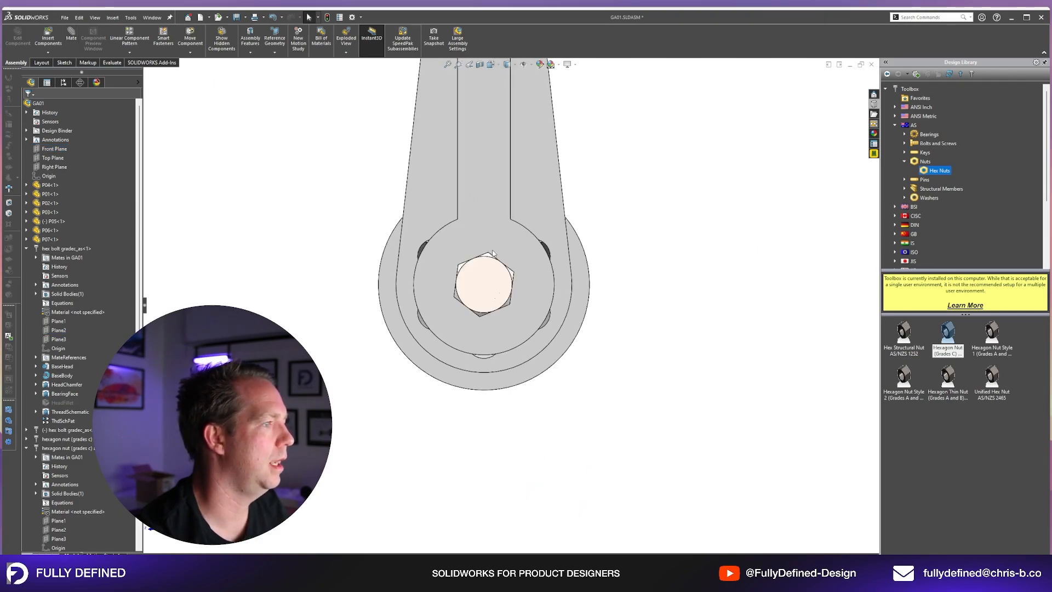
Add a coincident mate between the lower hex bolt's Plane2 and the assembly's Front Plane
{"action": "scroll", "coordinate": [493, 251], "scroll_direction": "down", "scroll_amount": 5}
{"action": "left_click", "coordinate": [494, 310]}
{"action": "left_click", "coordinate": [58, 339]}
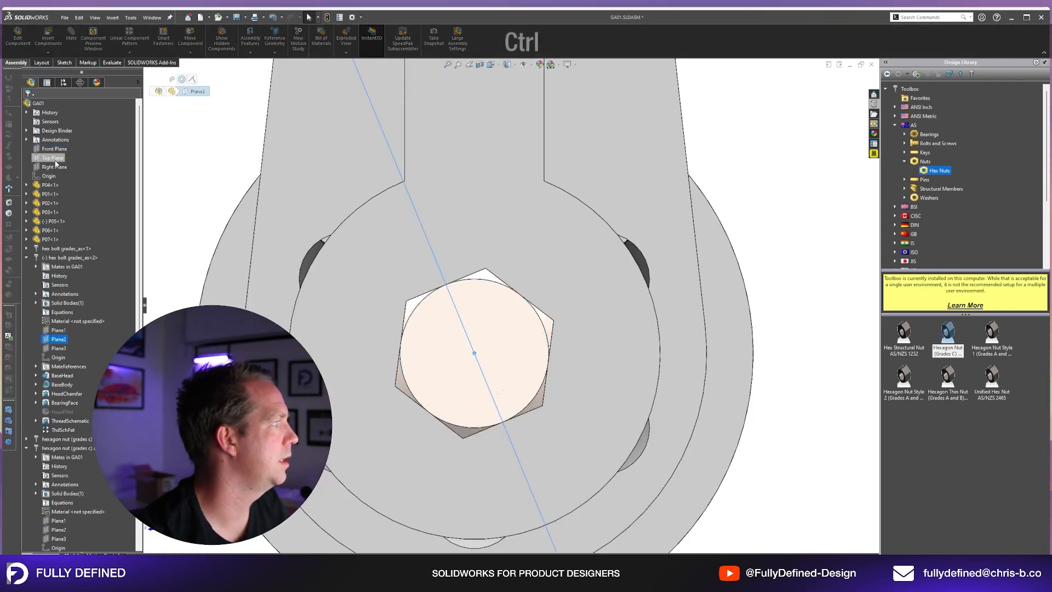
{"action": "left_click", "coordinate": [54, 148], "text": "ctrl"}
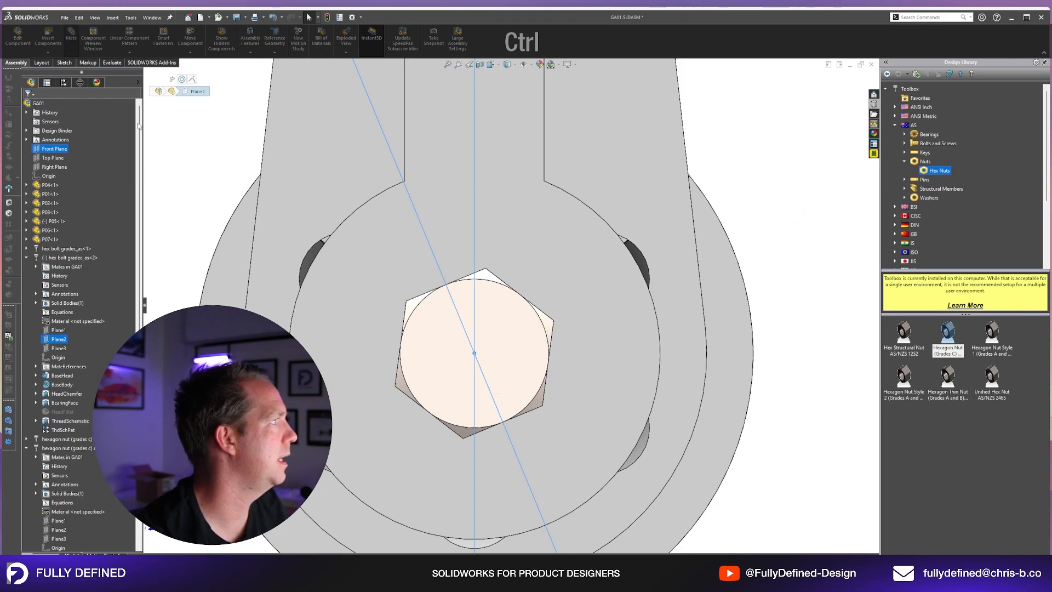
{"action": "left_click", "coordinate": [220, 205]}
{"action": "left_click", "coordinate": [27, 105]}
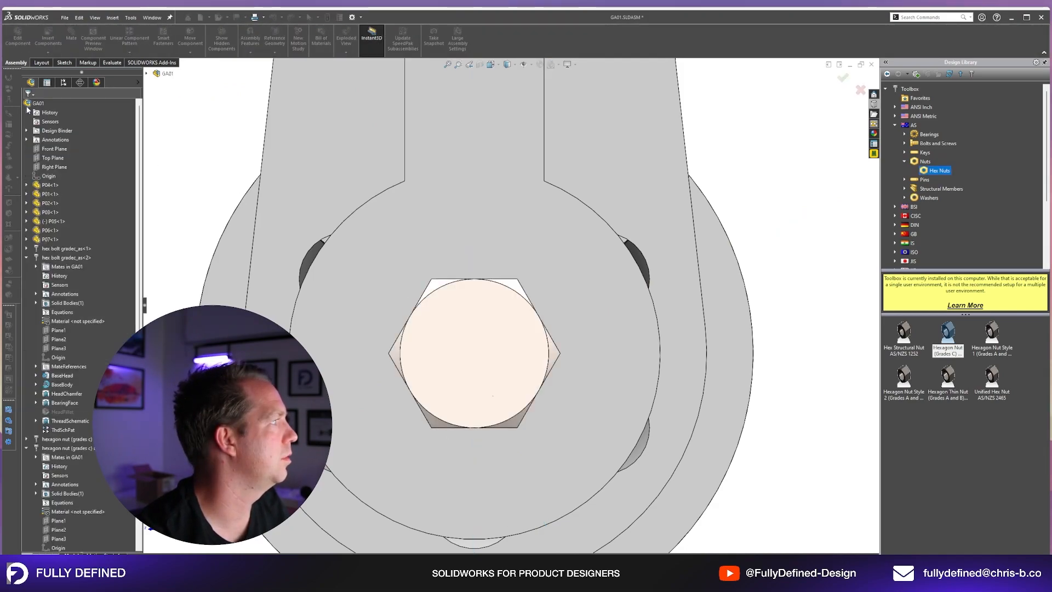
Fit and orbit the whole pulley assembly, hide the Design Library, and save the GA01 assembly
{"action": "key", "text": "f"}
{"action": "left_click", "coordinate": [328, 226]}
{"action": "middle_click_drag", "start_coordinate": [483, 345], "coordinate": [608, 404]}
{"action": "scroll", "coordinate": [609, 406], "scroll_direction": "down", "scroll_amount": 1}
{"action": "scroll", "coordinate": [540, 272], "scroll_direction": "up", "scroll_amount": 3}
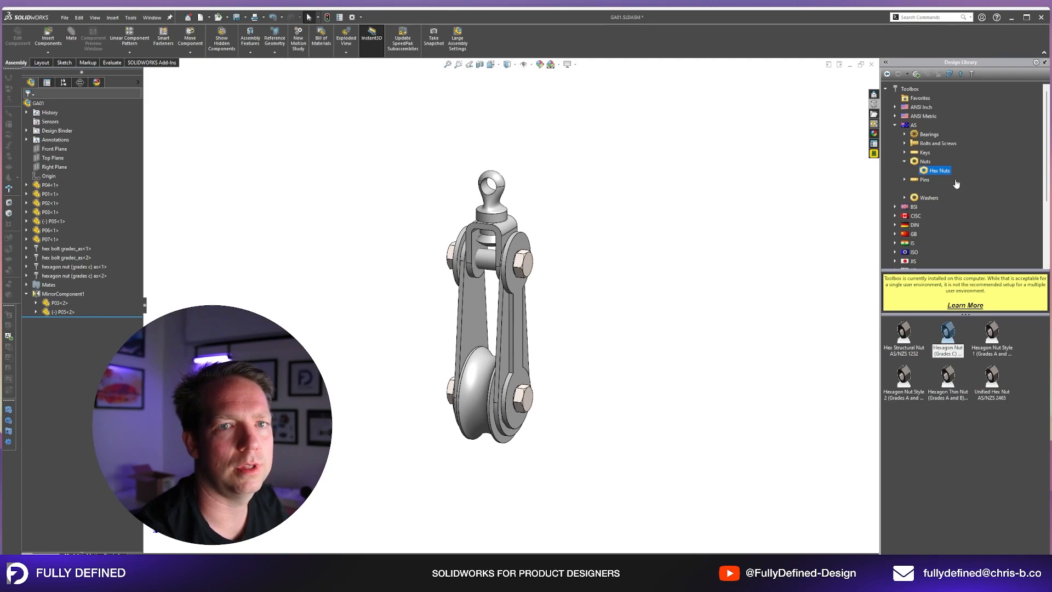
{"action": "left_click", "coordinate": [1044, 63]}
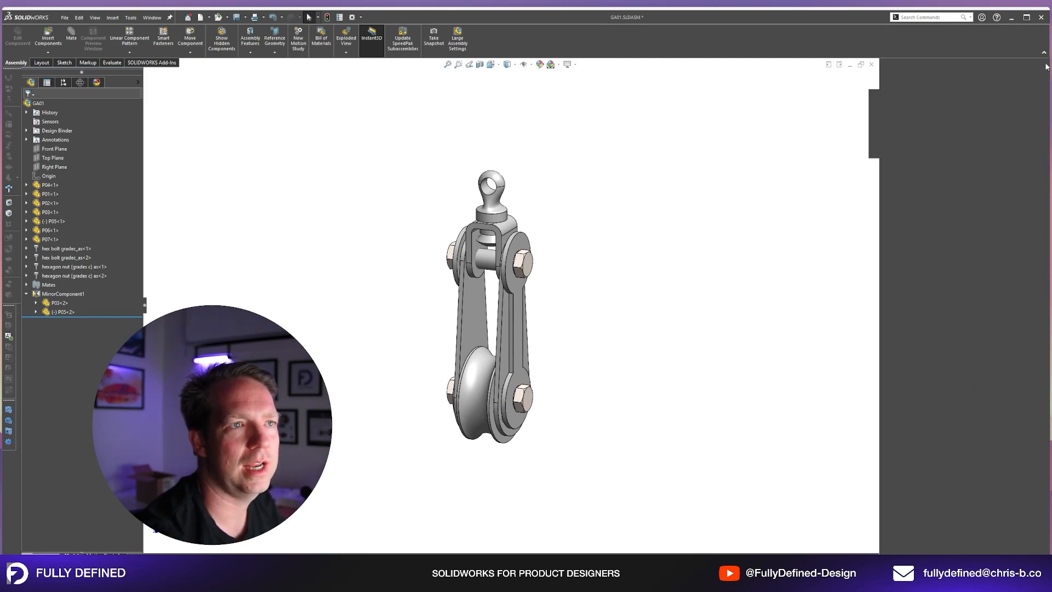
{"action": "key", "text": "ctrl+s"}
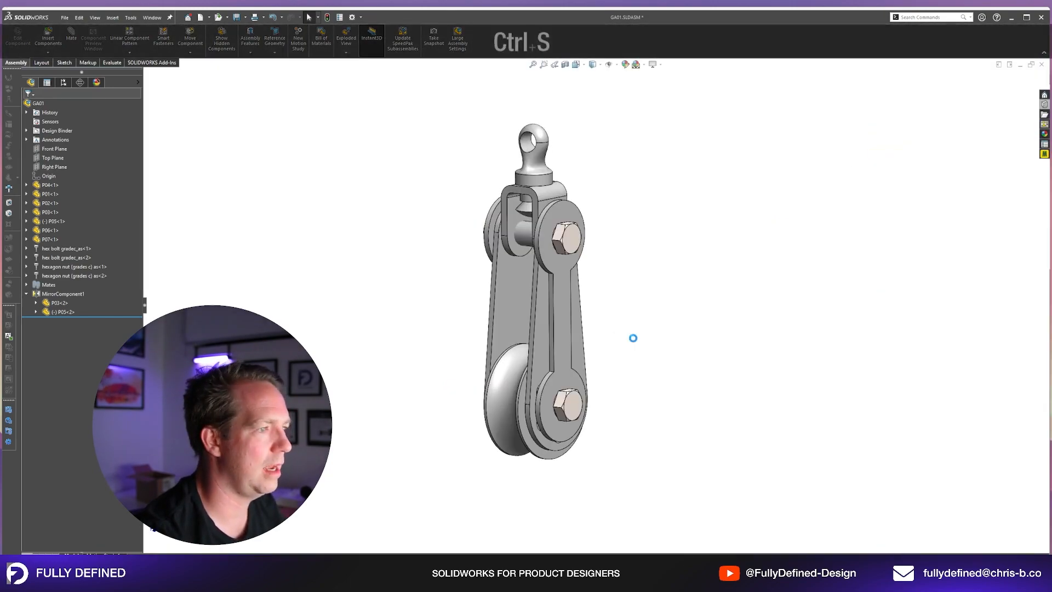